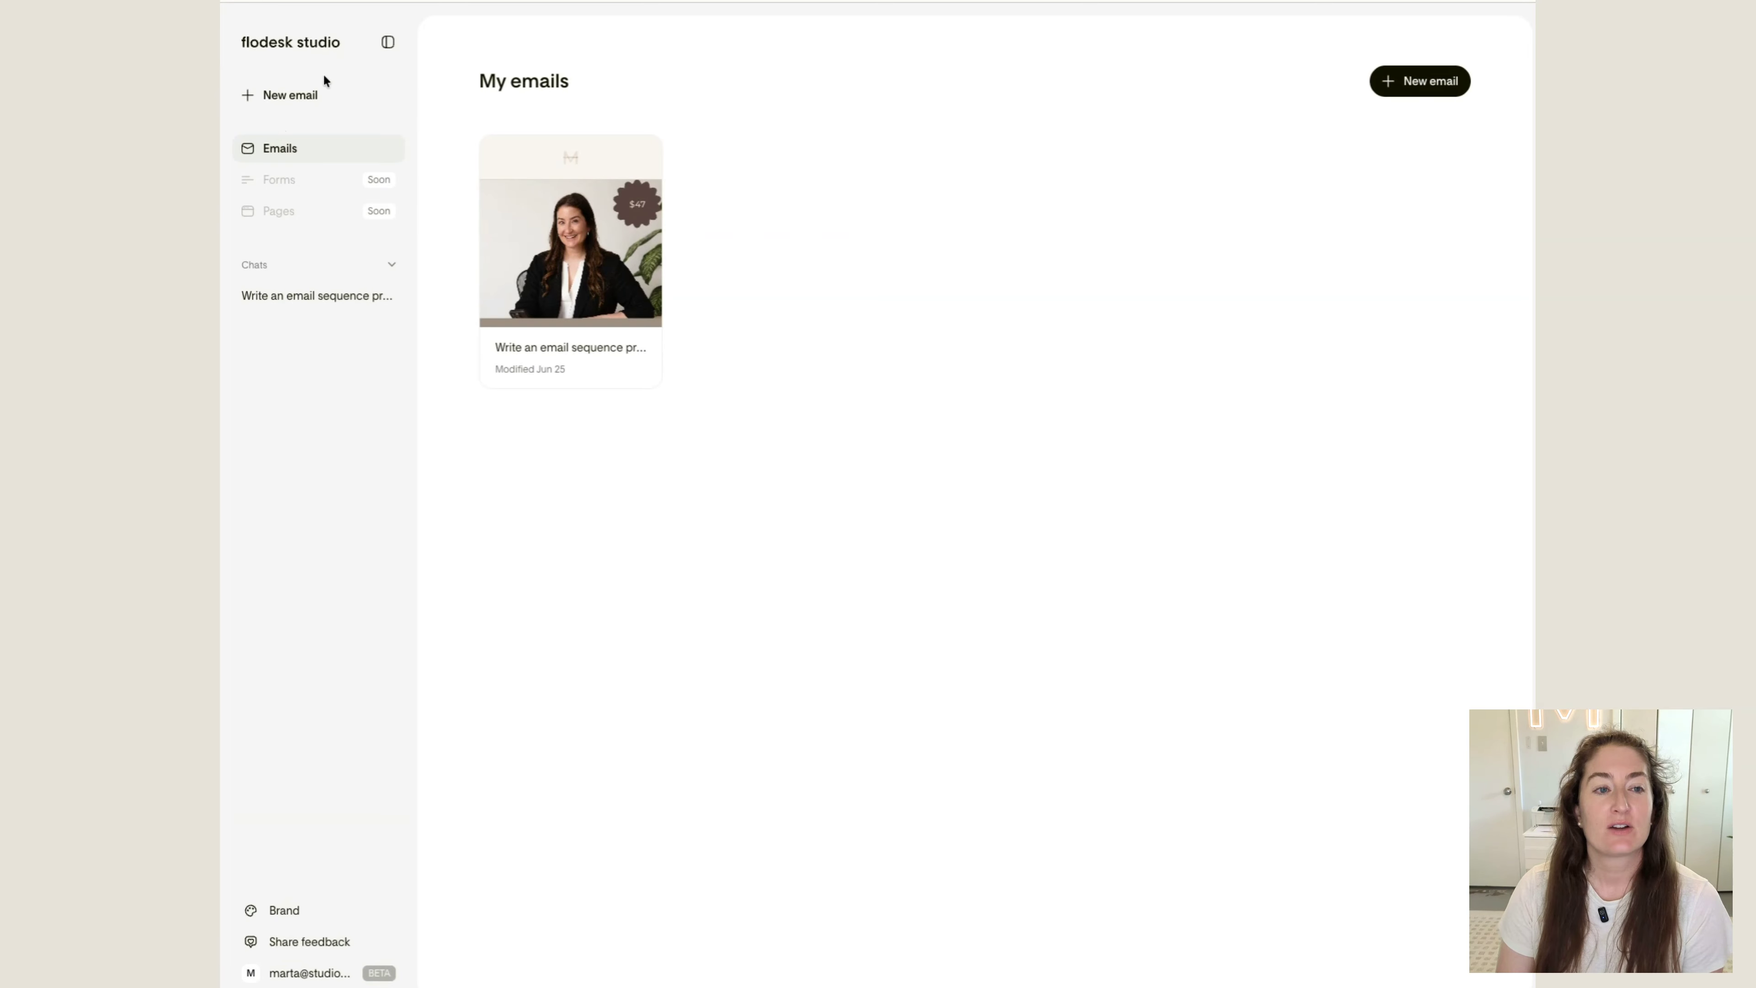
# Start a new email from the recommended Event prompt about promoting an upcoming free webinar with date, time and a CTA
pyautogui.click(333, 100)
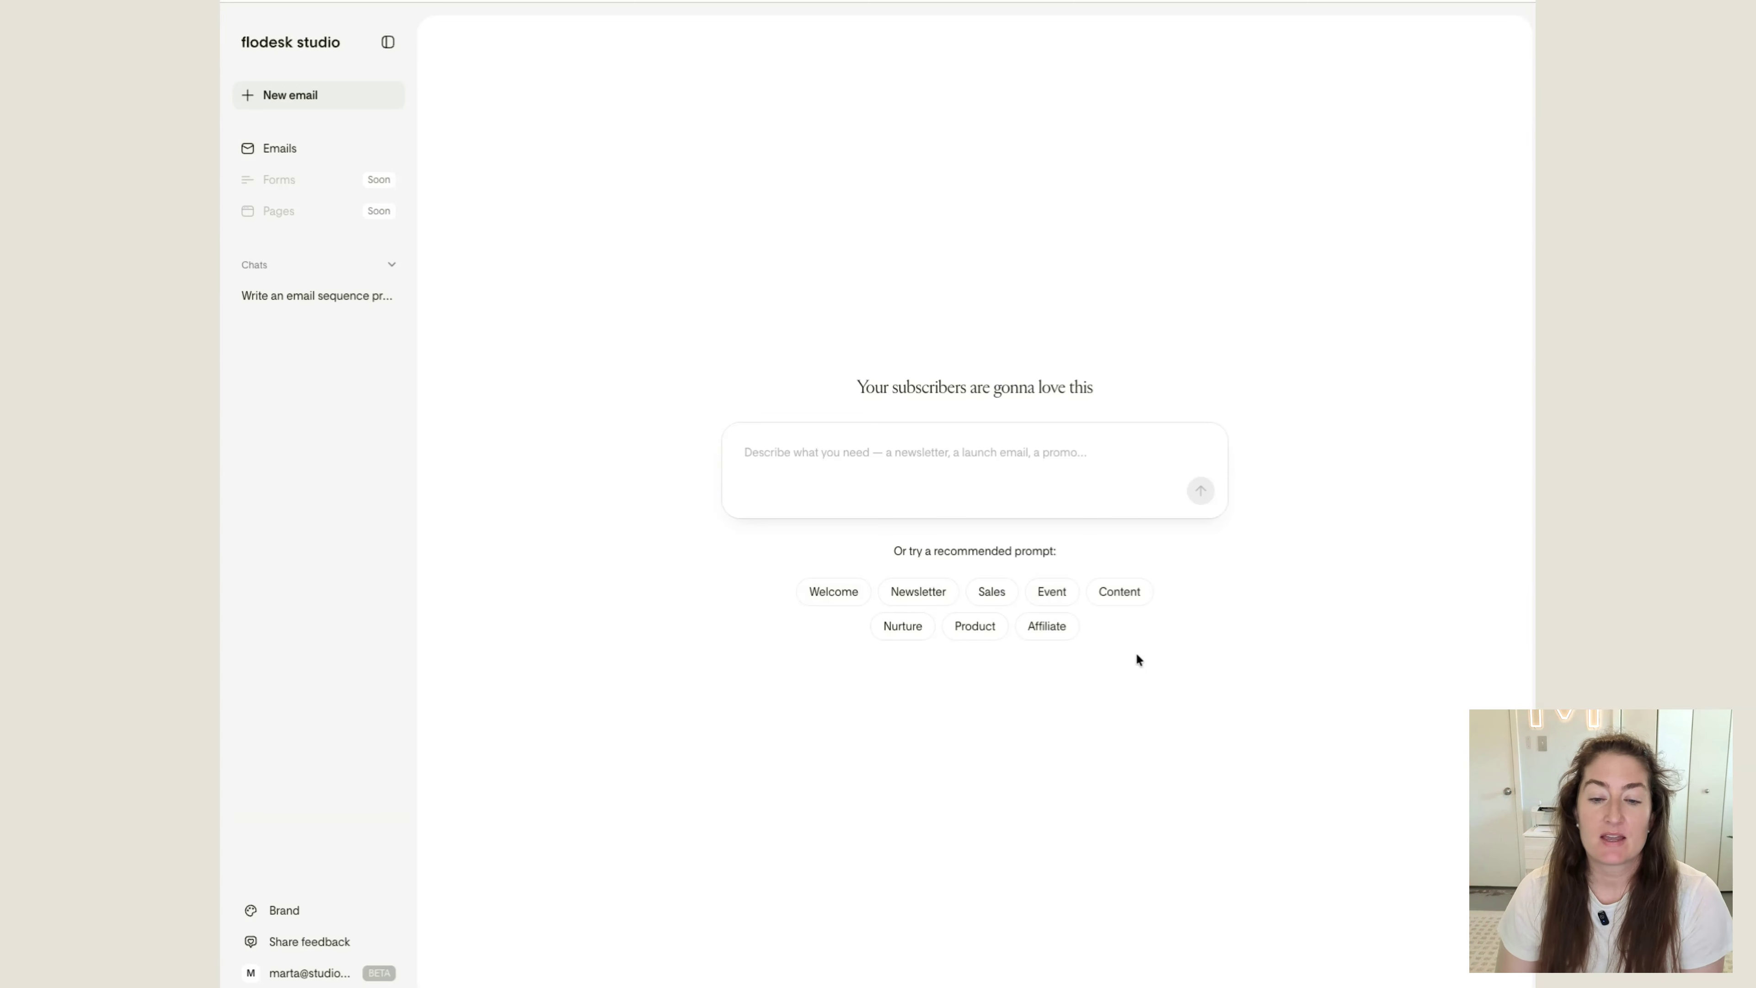
pyautogui.click(1052, 592)
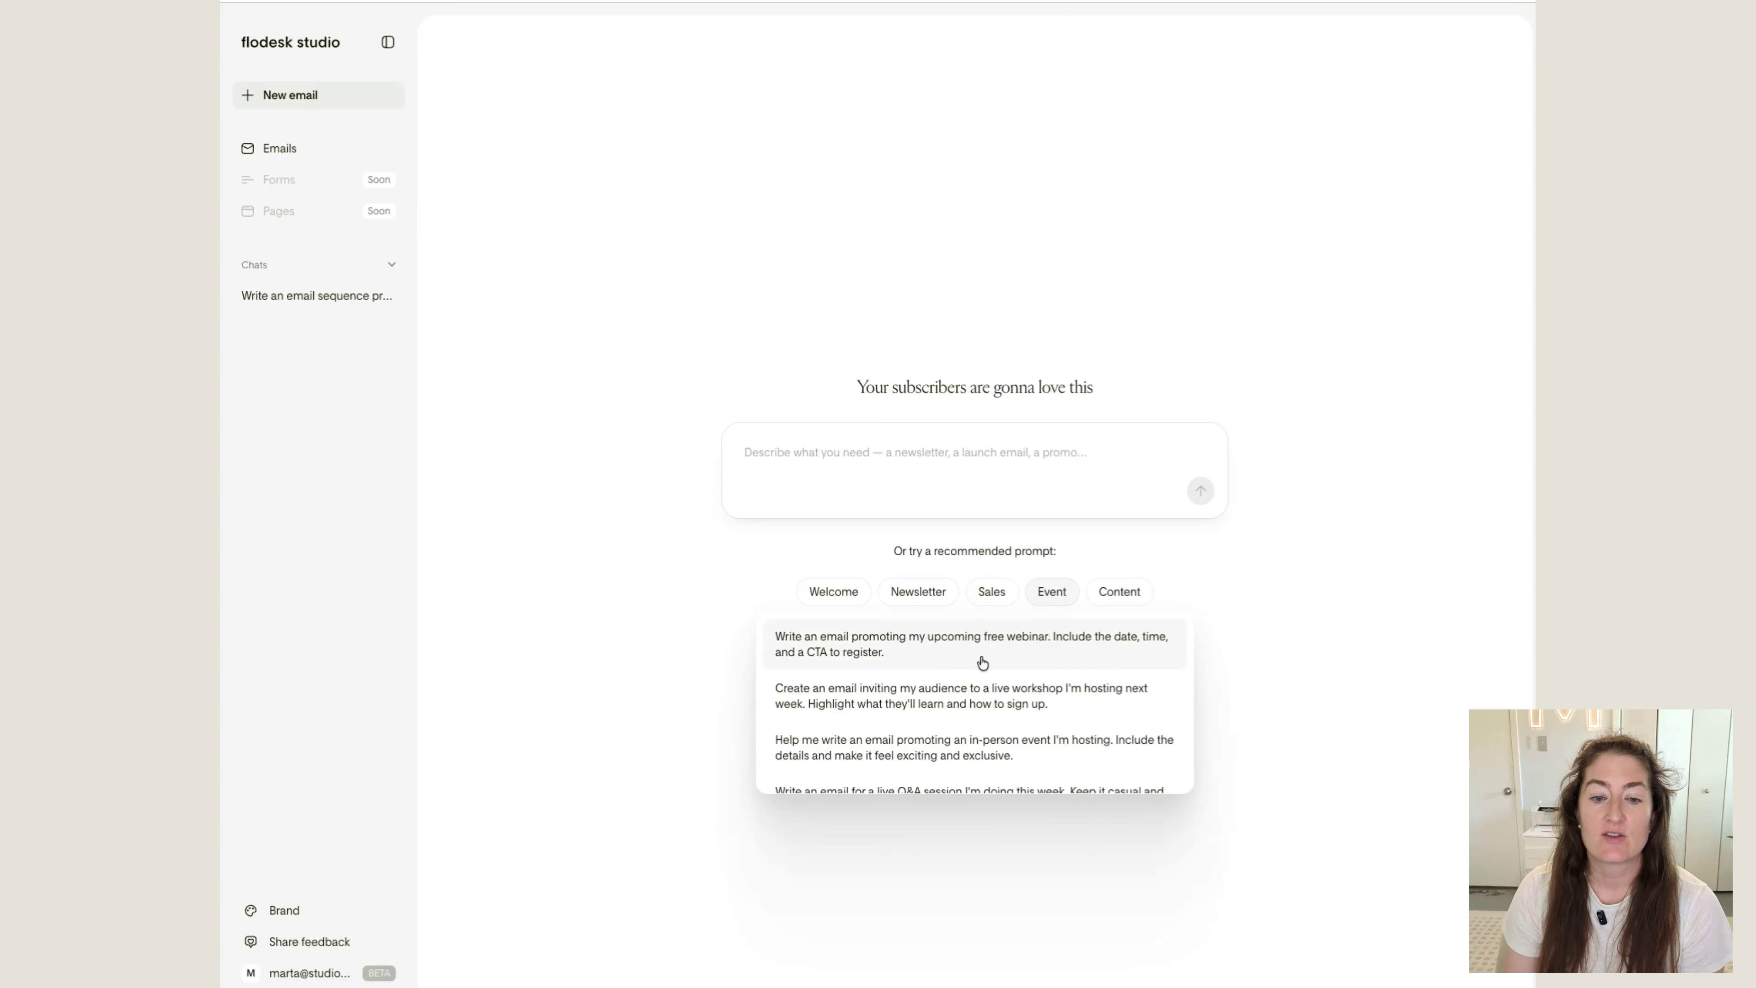
pyautogui.scroll(-1, 985, 677)
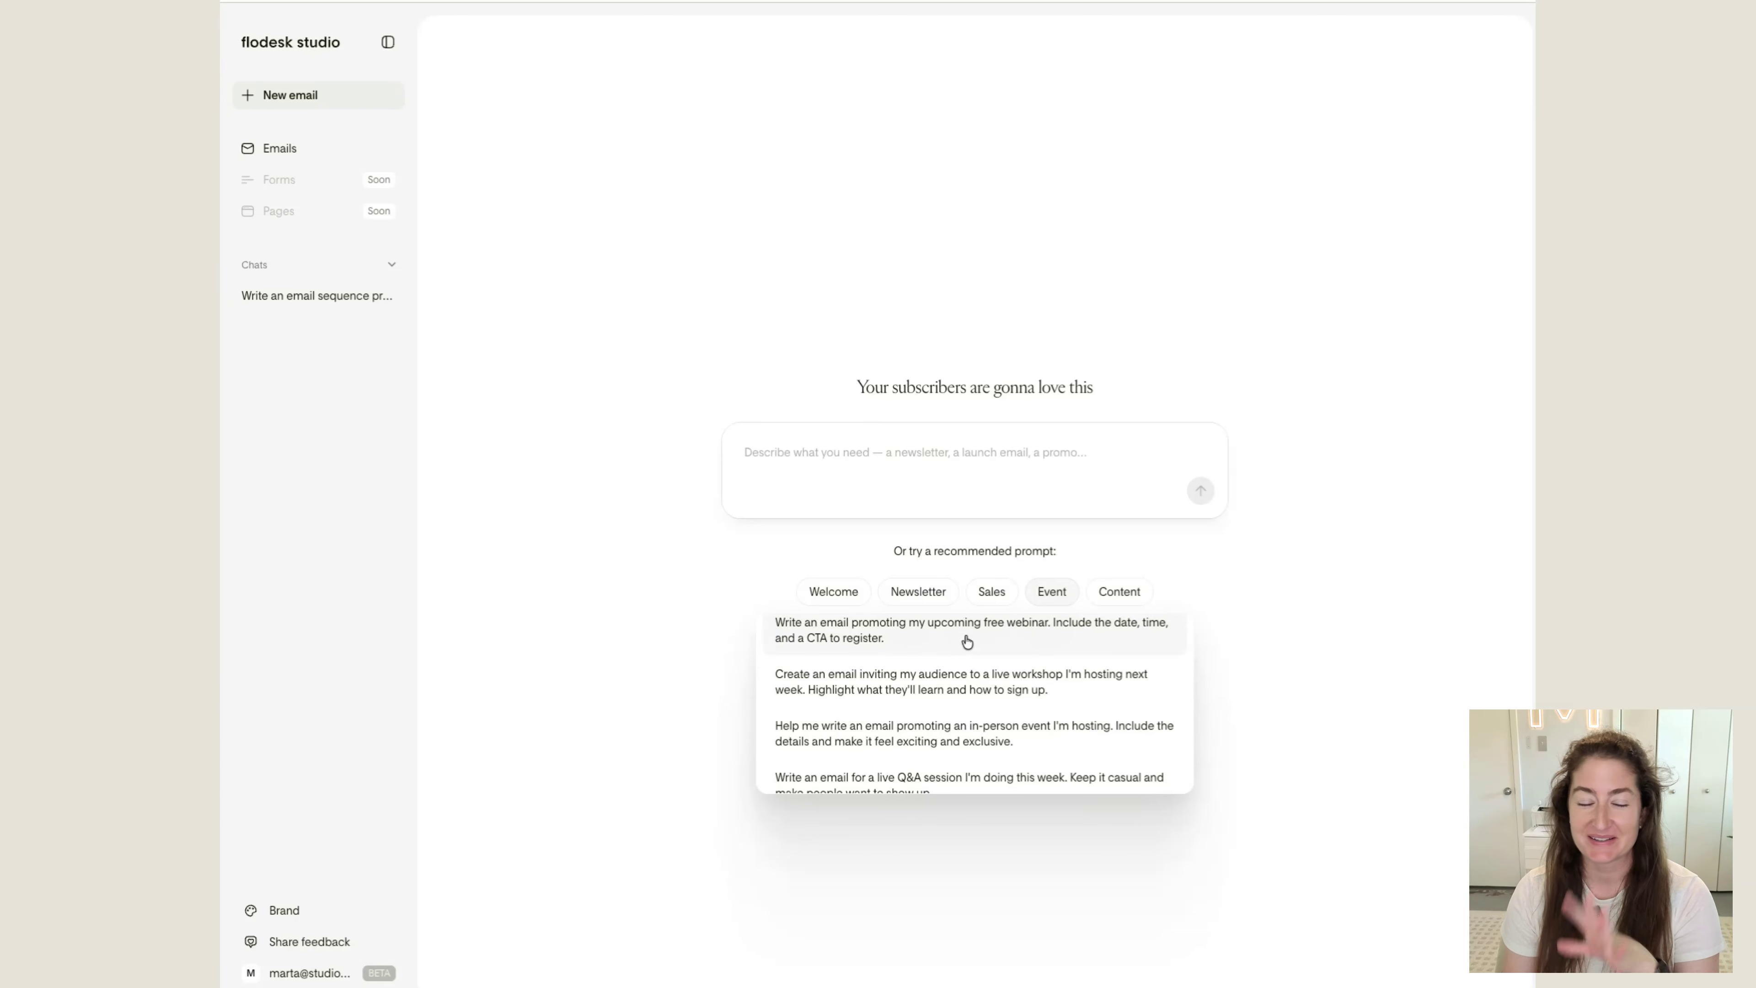
pyautogui.scroll(1, 967, 642)
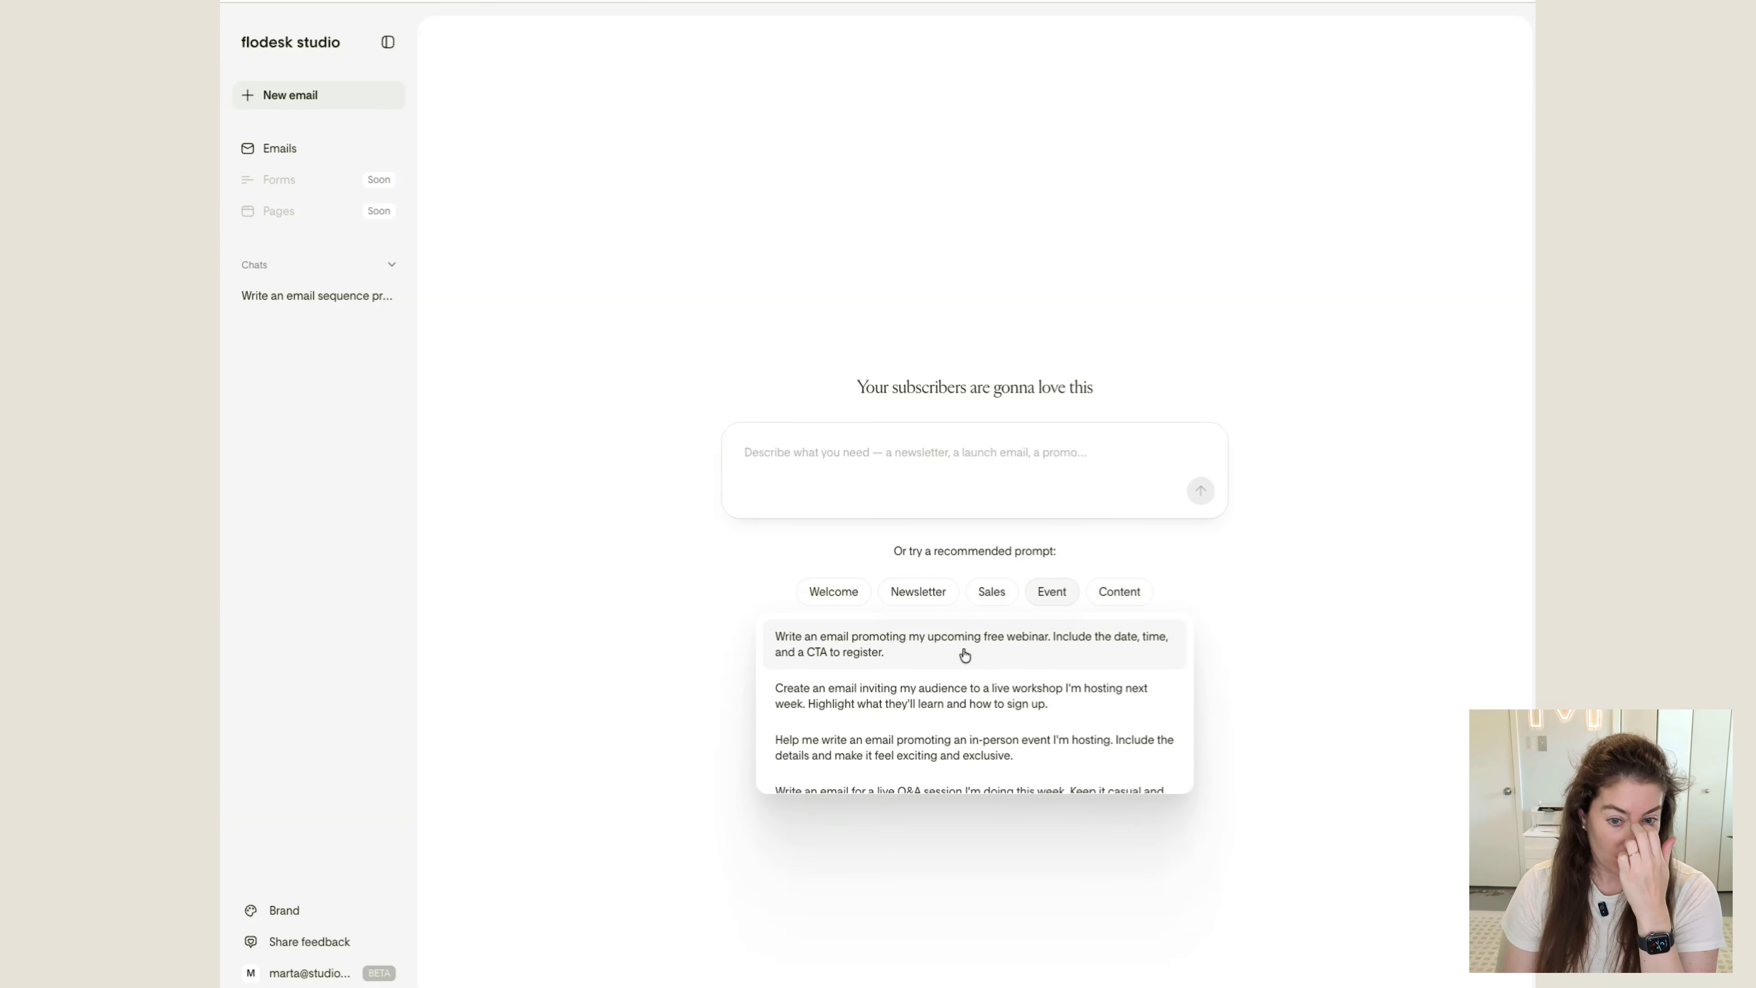
pyautogui.click(964, 654)
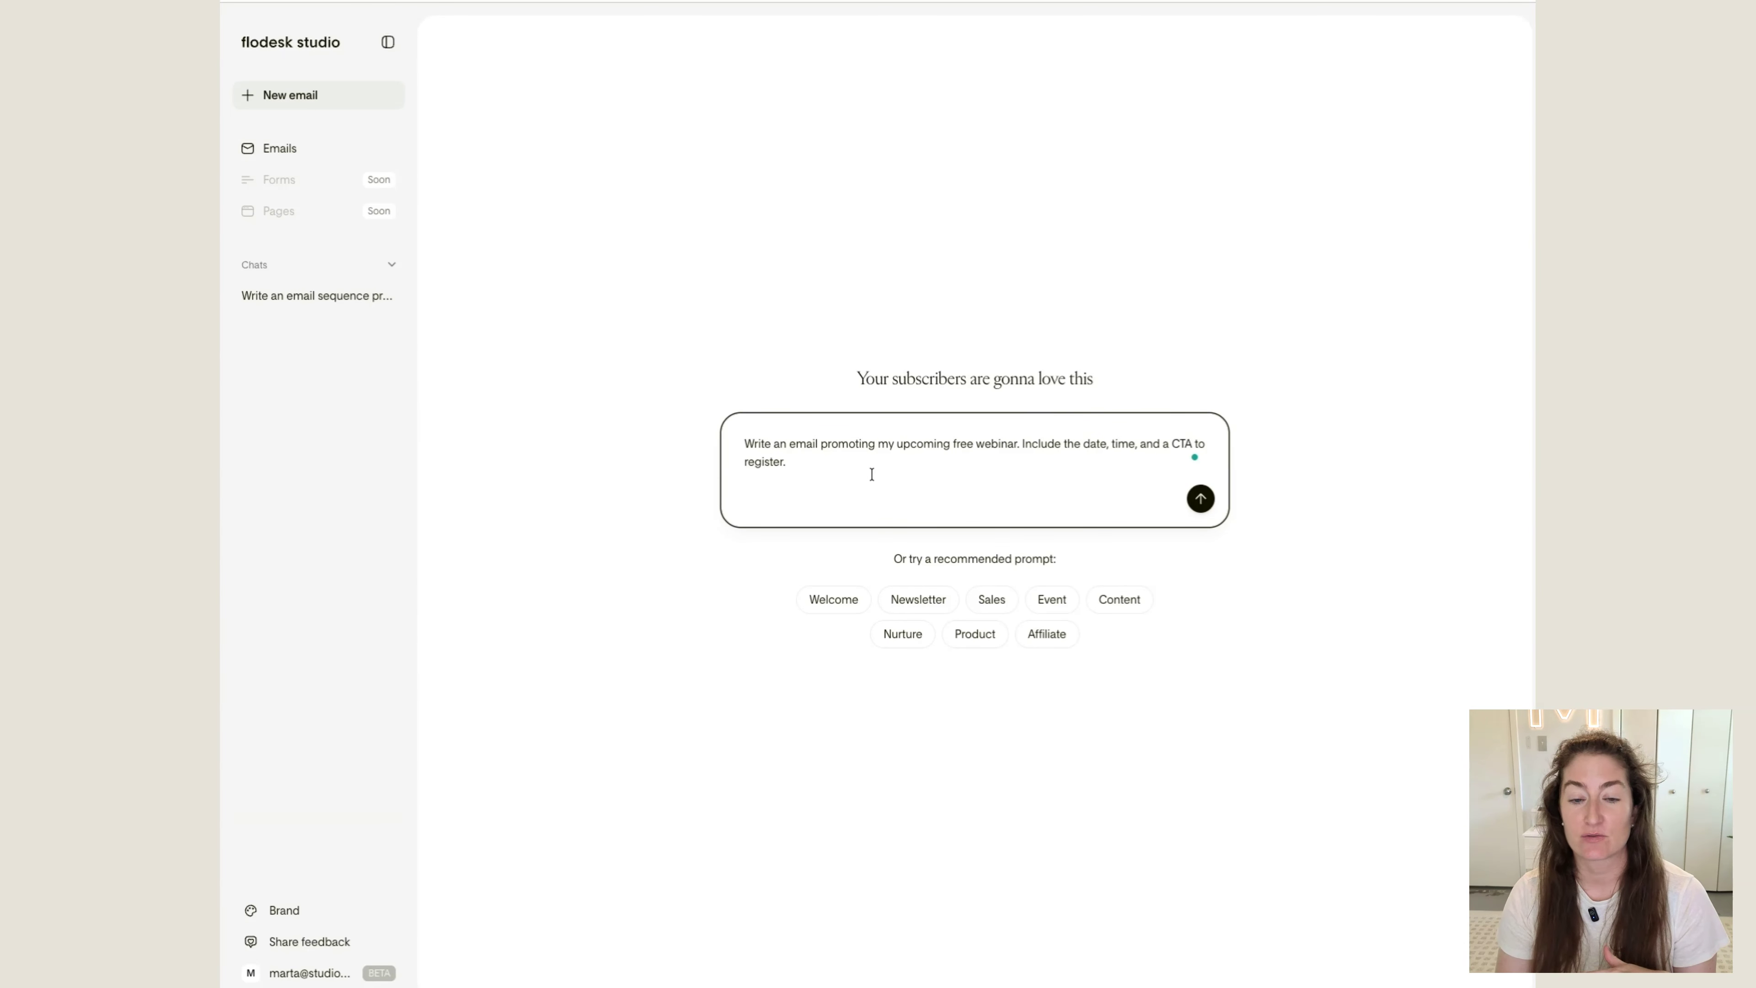
# Extend the prompt with "Here are the details: it is promoting my group community, Accountabilibuddies"
pyautogui.write('Here are the details: it is promoting')
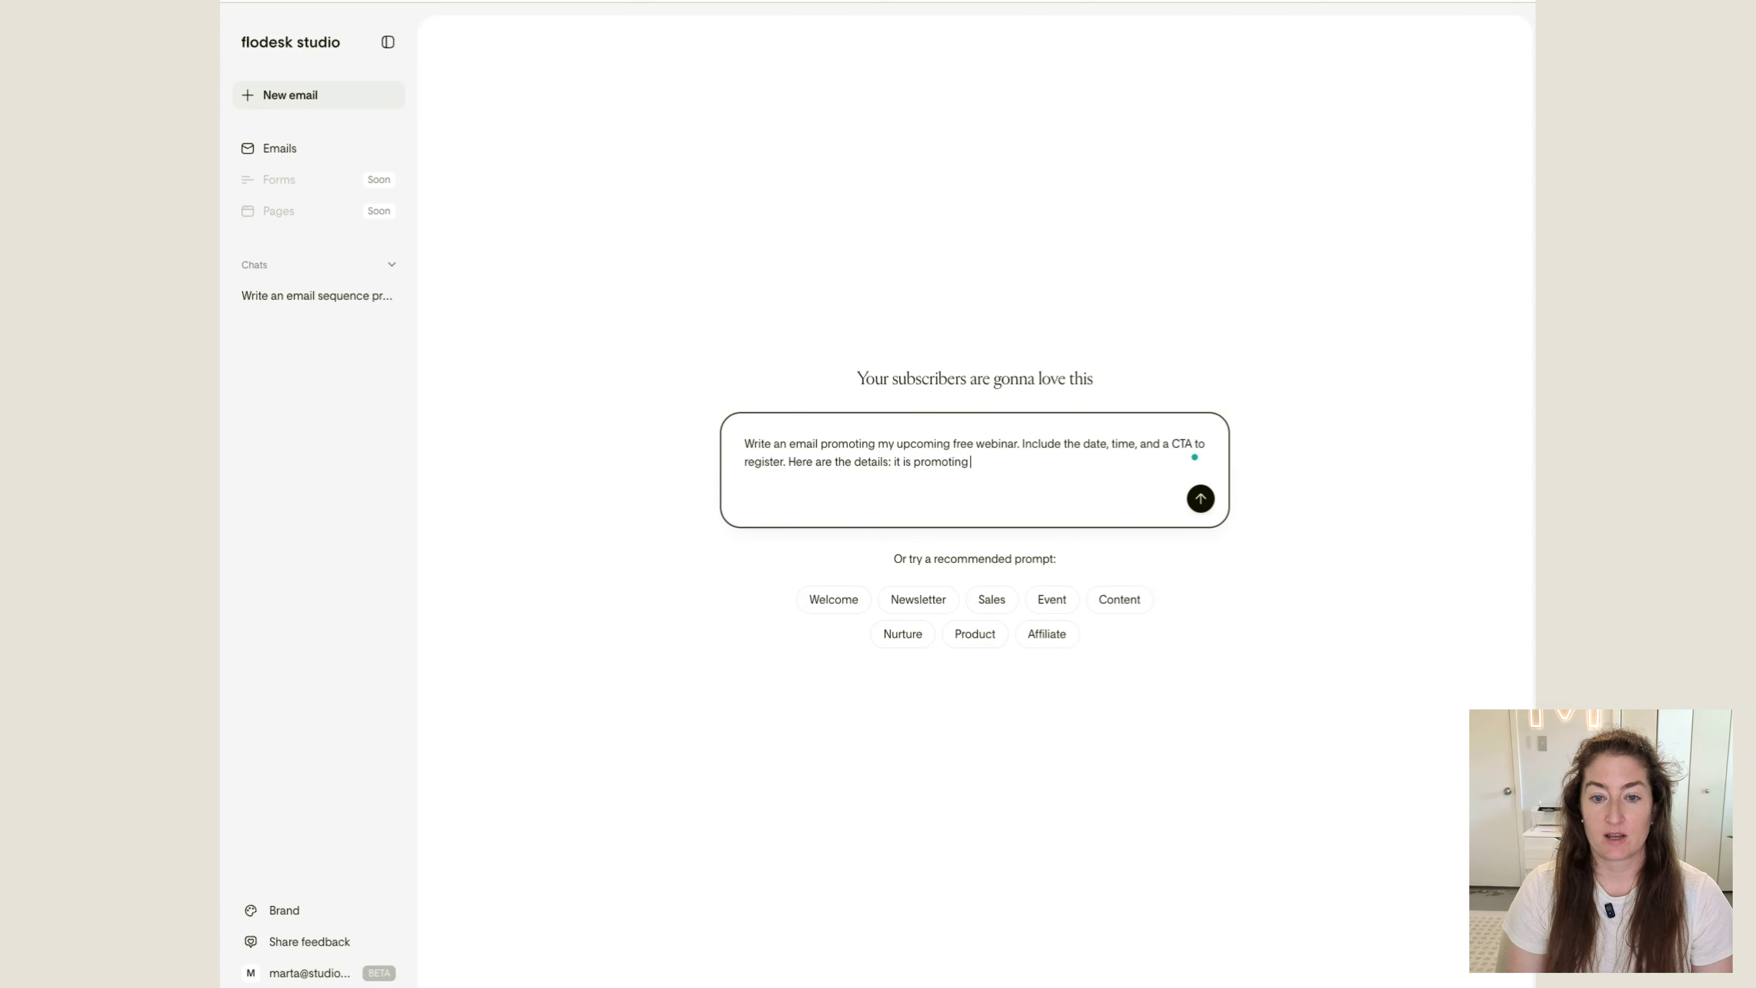
pyautogui.write(' my group com')
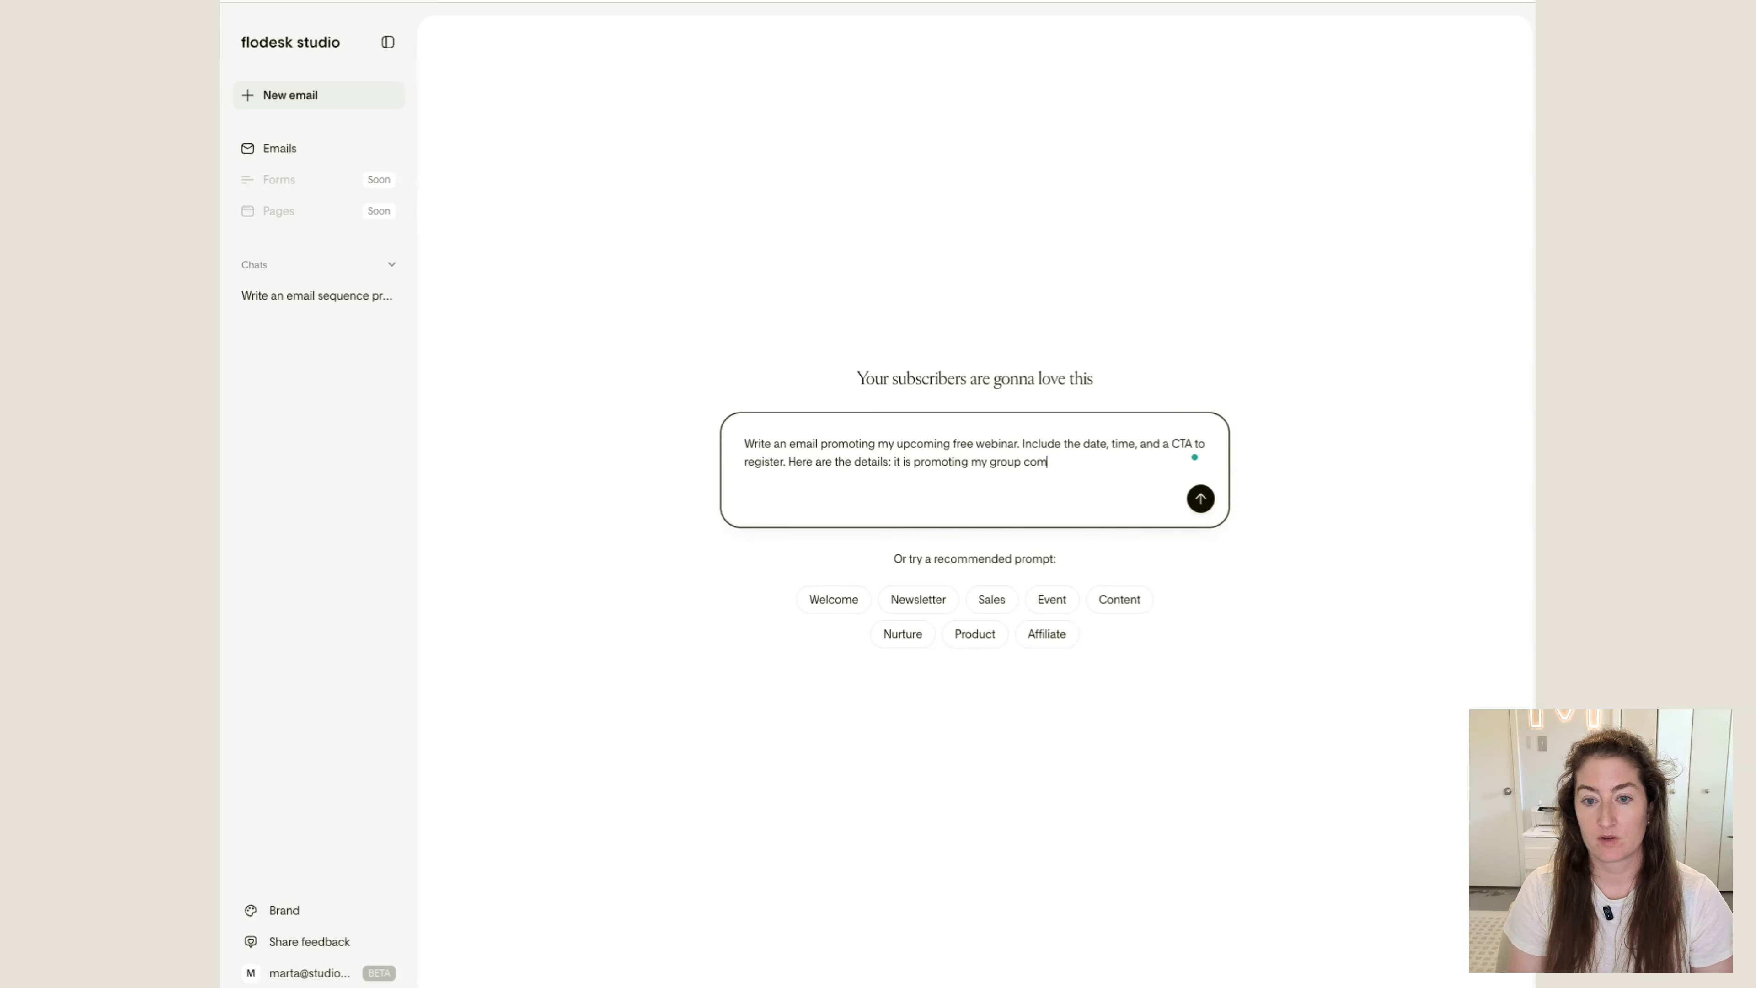
pyautogui.write('munity, Accountabilibudd')
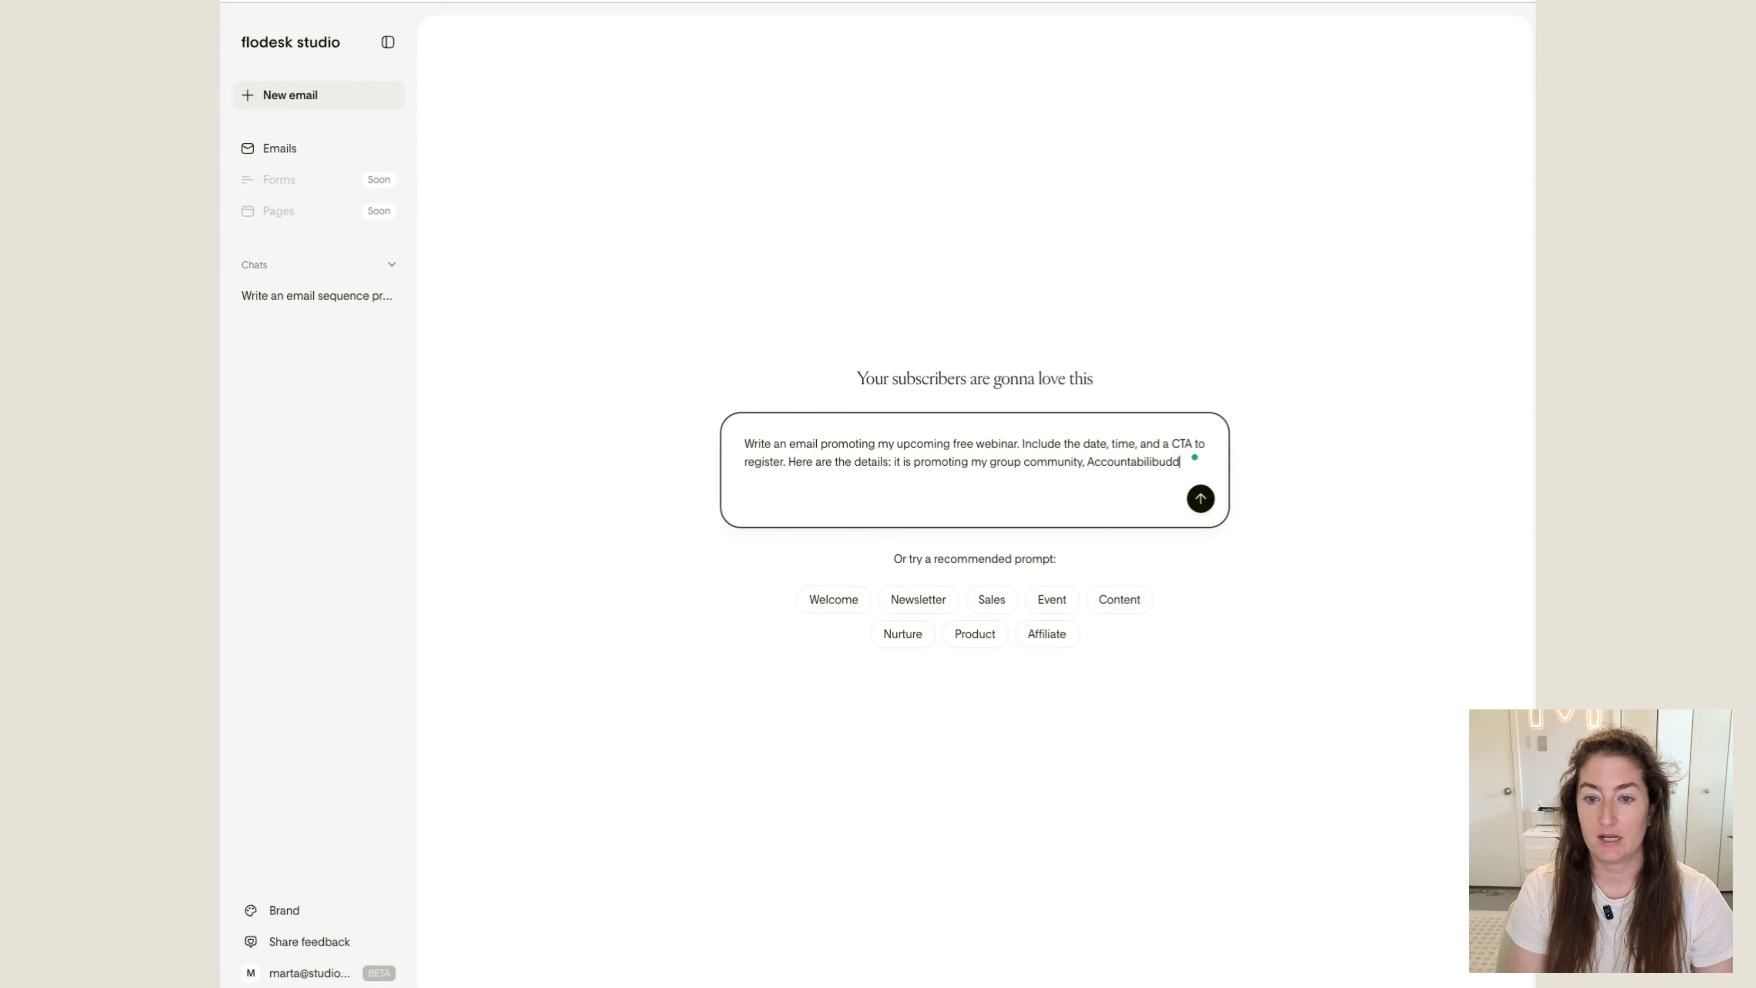
pyautogui.write('ies, and I will be t')
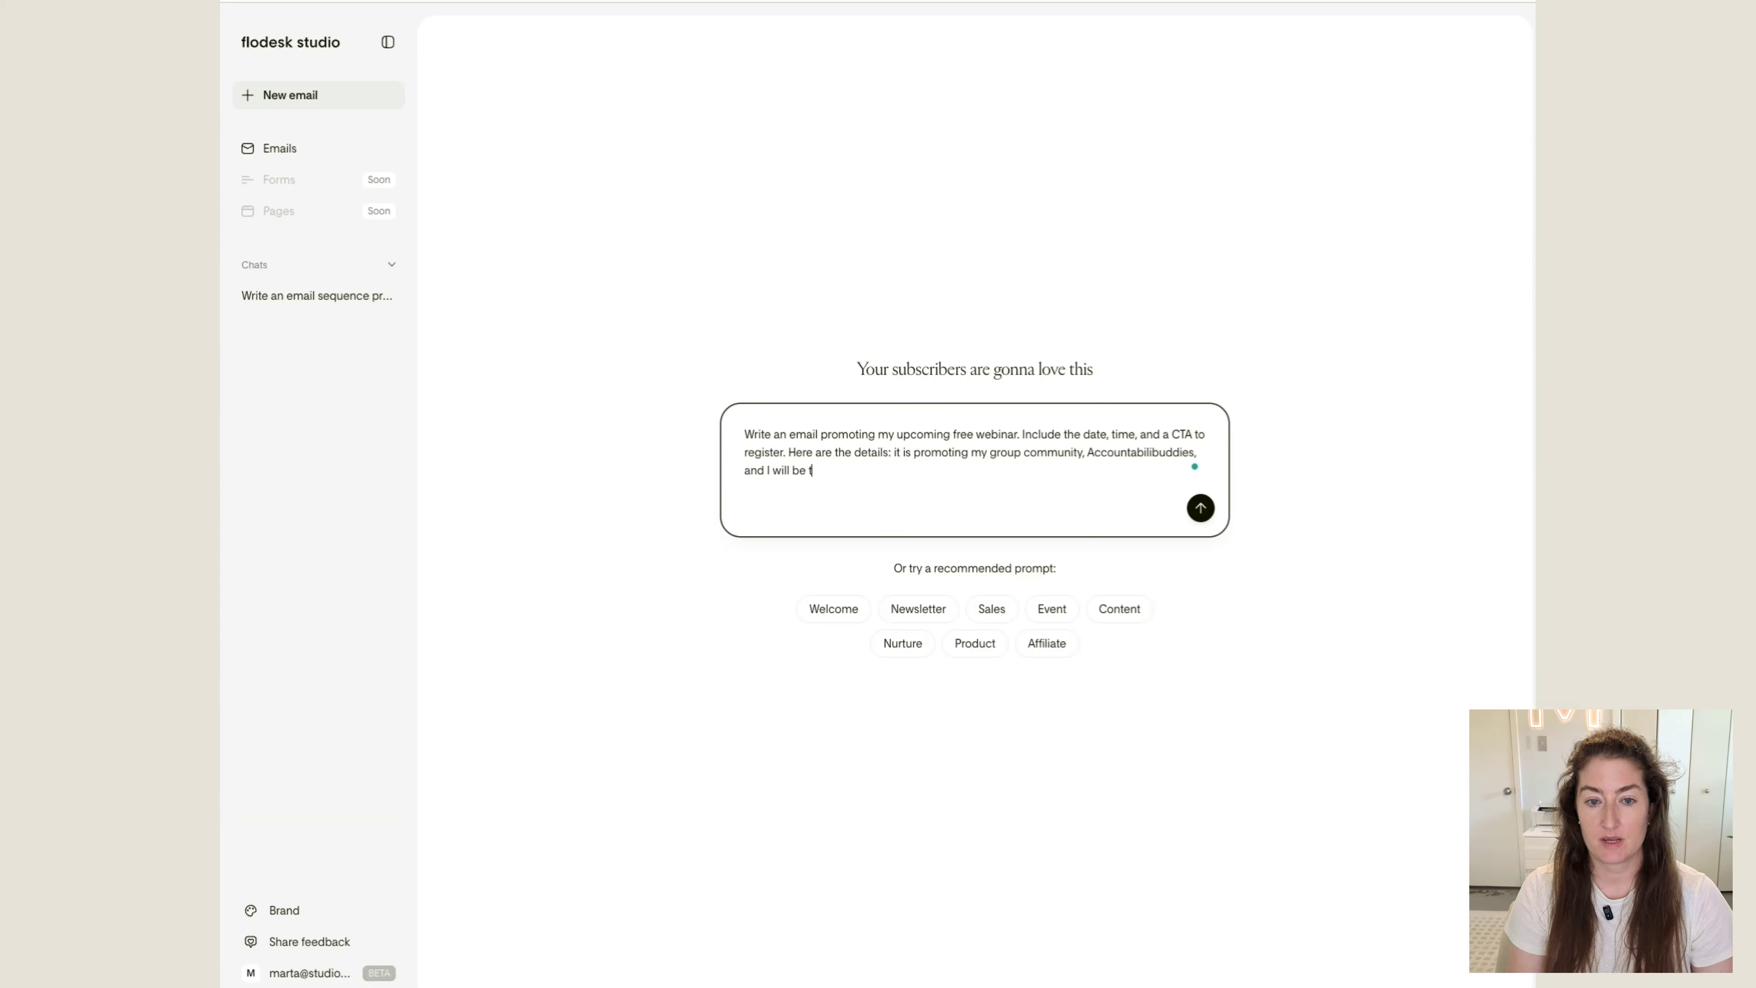
pyautogui.write('alking about how to op')
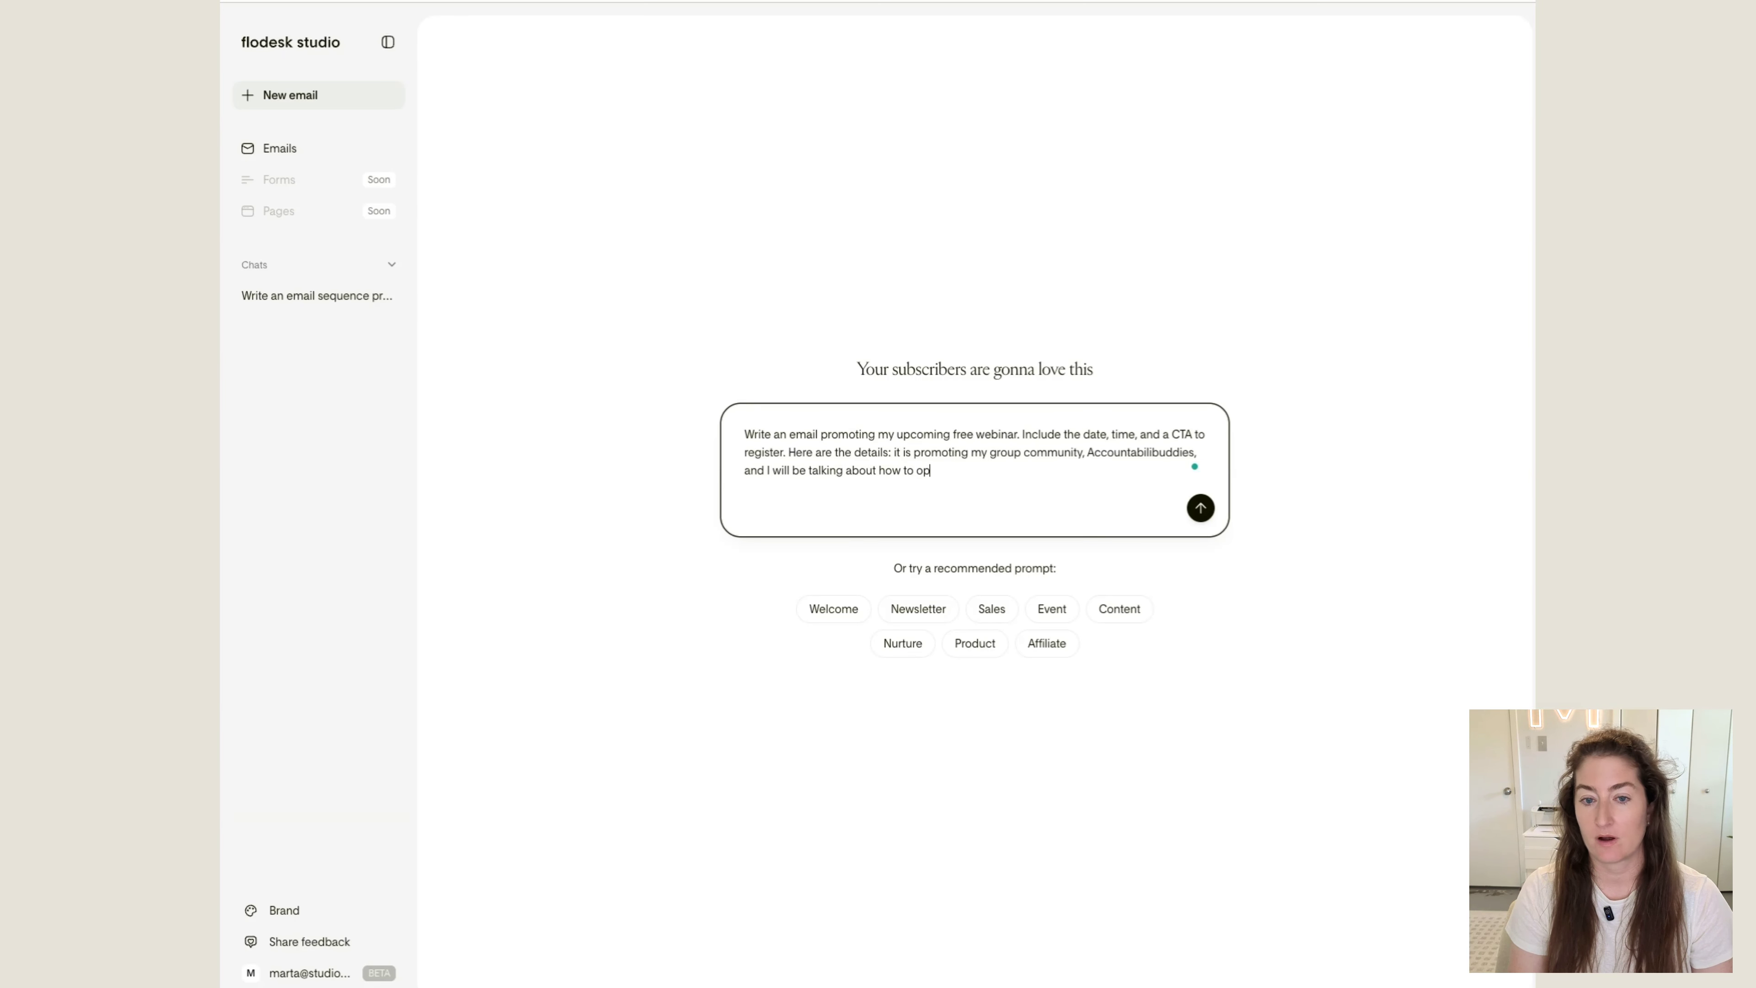
pyautogui.write('timize your Instagarm')
# Continue the prompt with ", and I will be talking about how to optimize your Instagram bio."
pyautogui.press('BackSpace')
pyautogui.press('BackSpace')
pyautogui.press('BackSpace')
pyautogui.press('BackSpace')
pyautogui.write('ram')
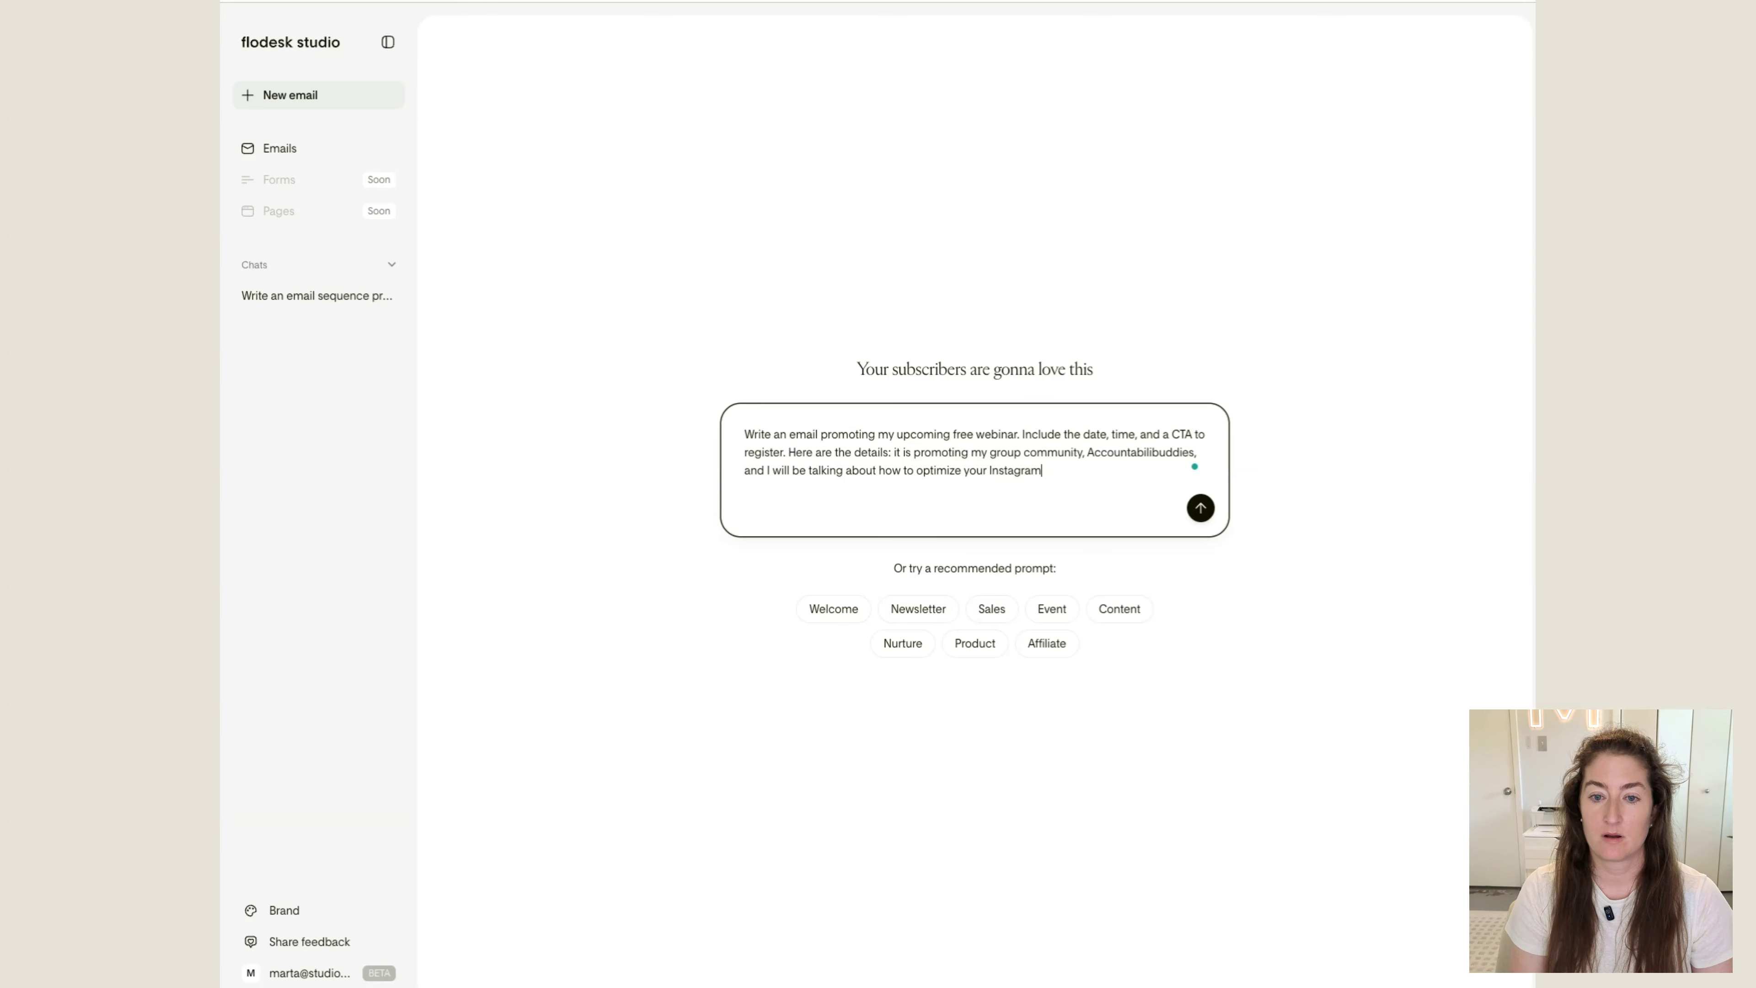
pyautogui.write(' bio. Here is teh')
# Add the sentence "Here is the link to my community for more information:" to the prompt
pyautogui.press('BackSpace')
pyautogui.press('BackSpace')
pyautogui.write('he link to')
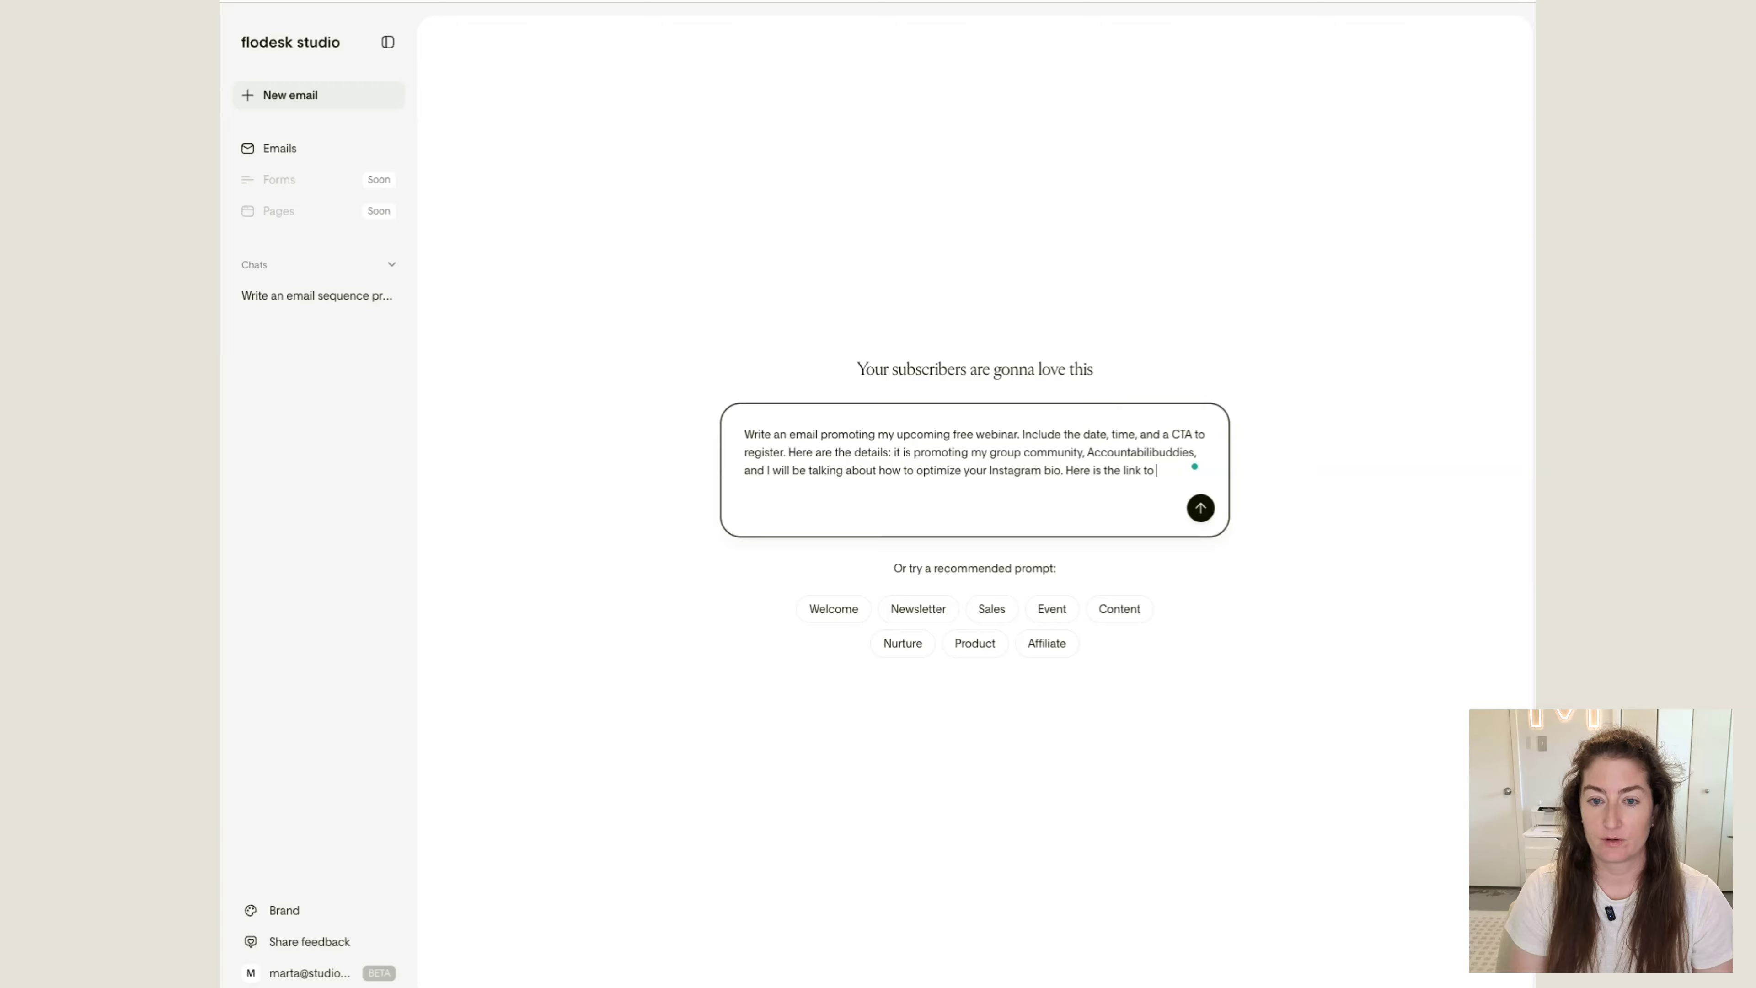
pyautogui.write(' my community ')
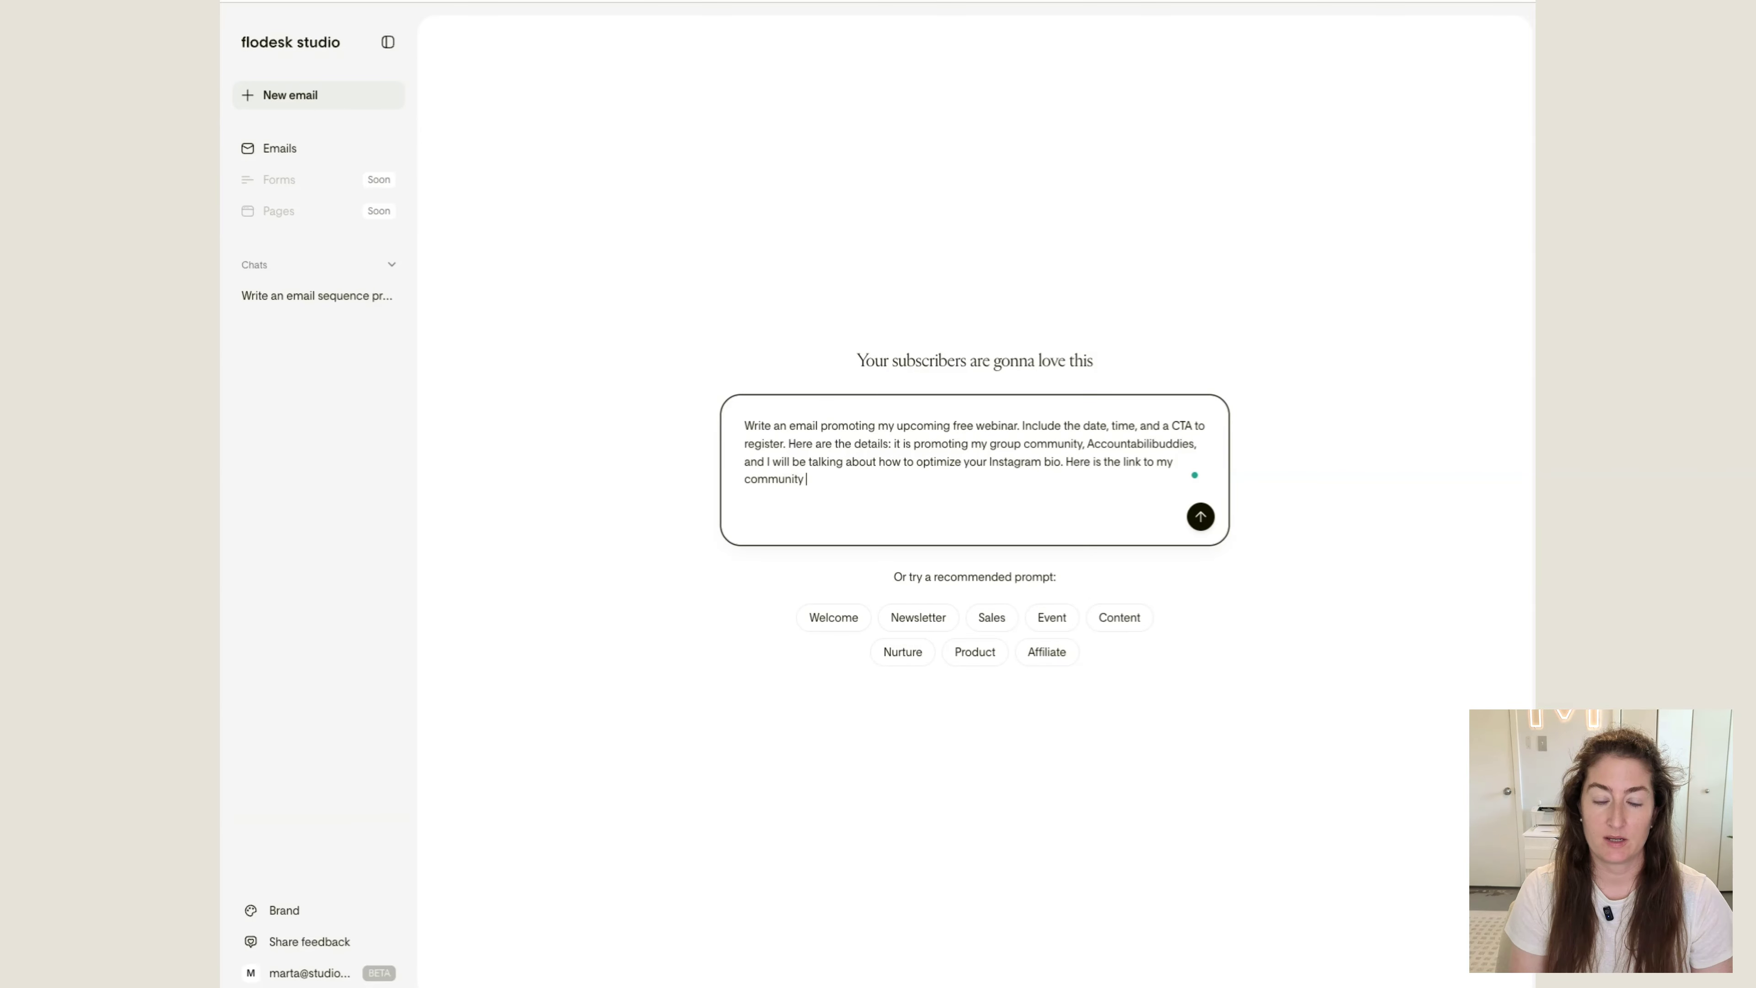
pyautogui.write('for more information:')
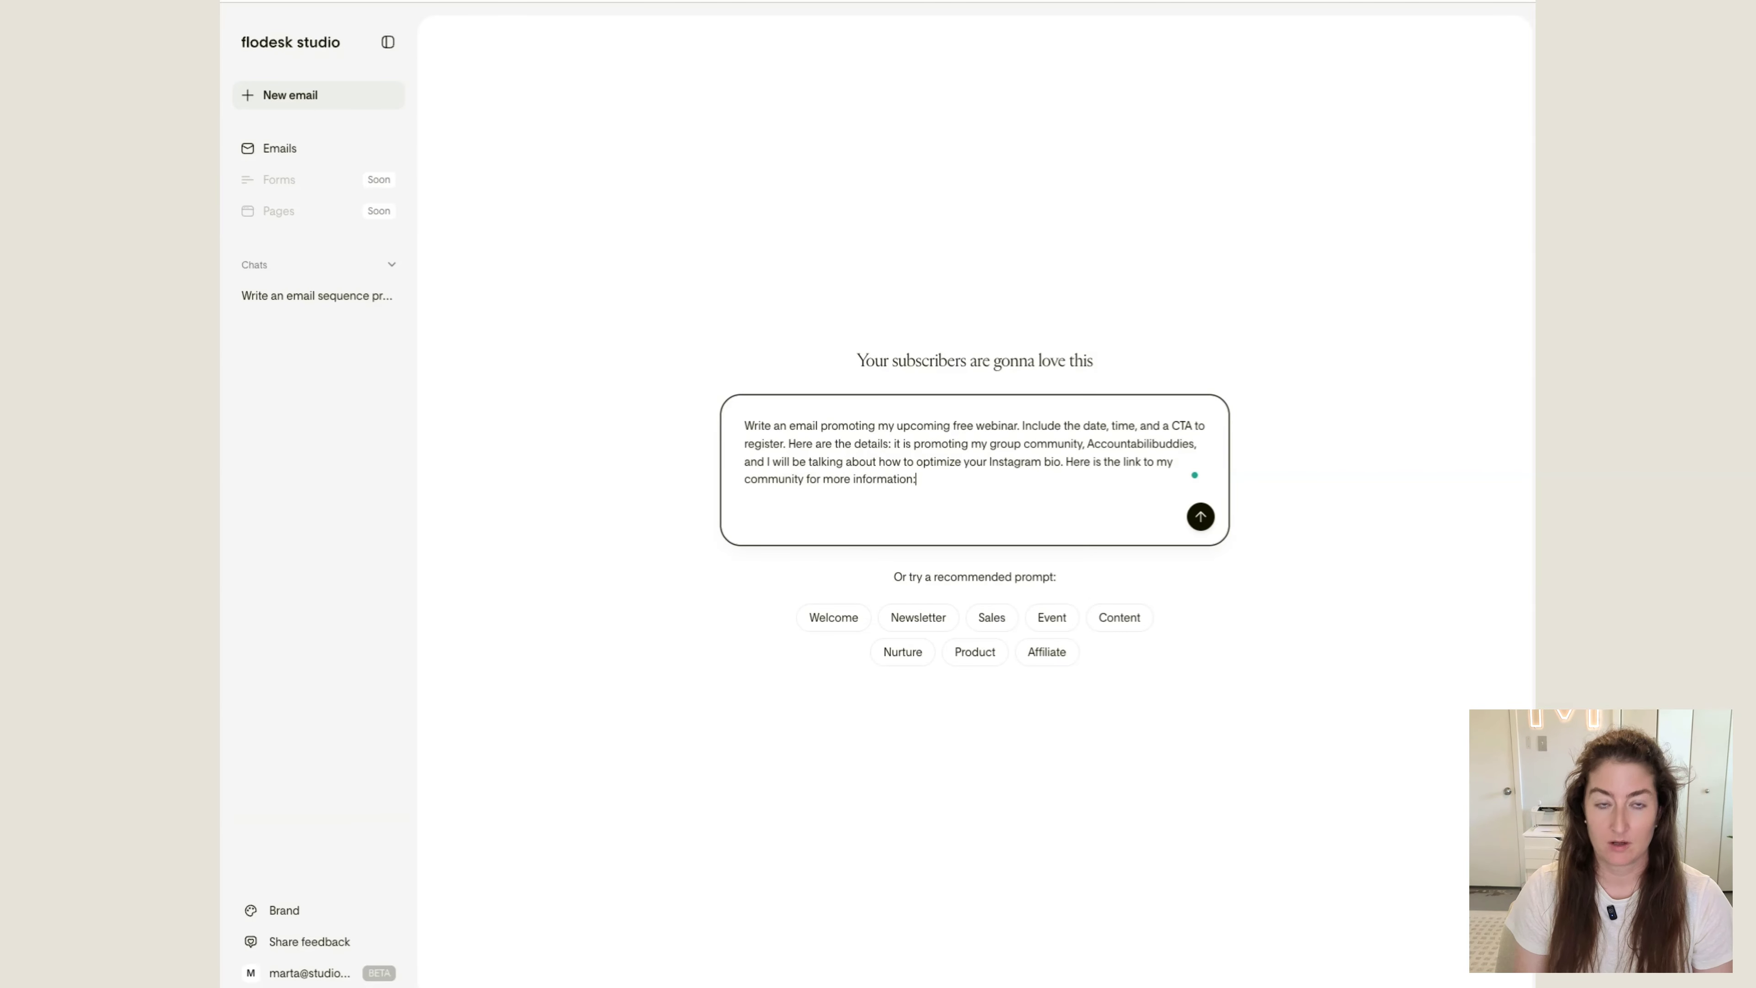
pyautogui.press('super+t')
pyautogui.write('std')
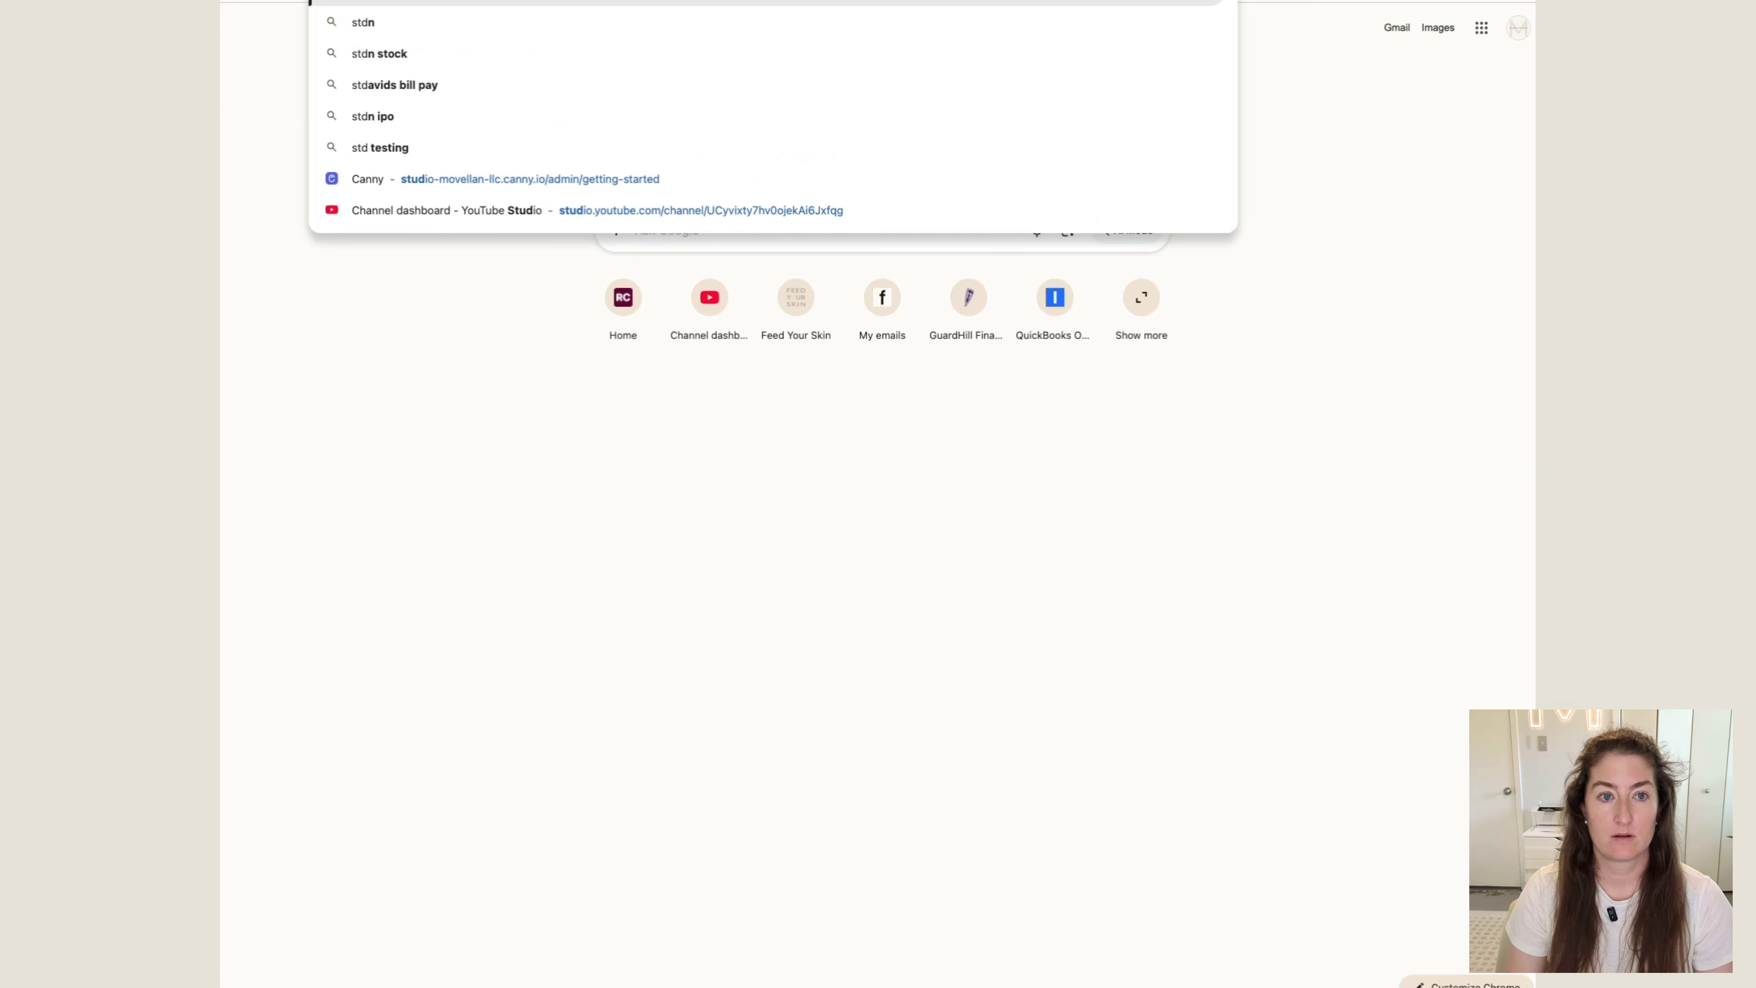
pyautogui.press('BackSpace')
pyautogui.press('BackSpace')
pyautogui.press('Return')
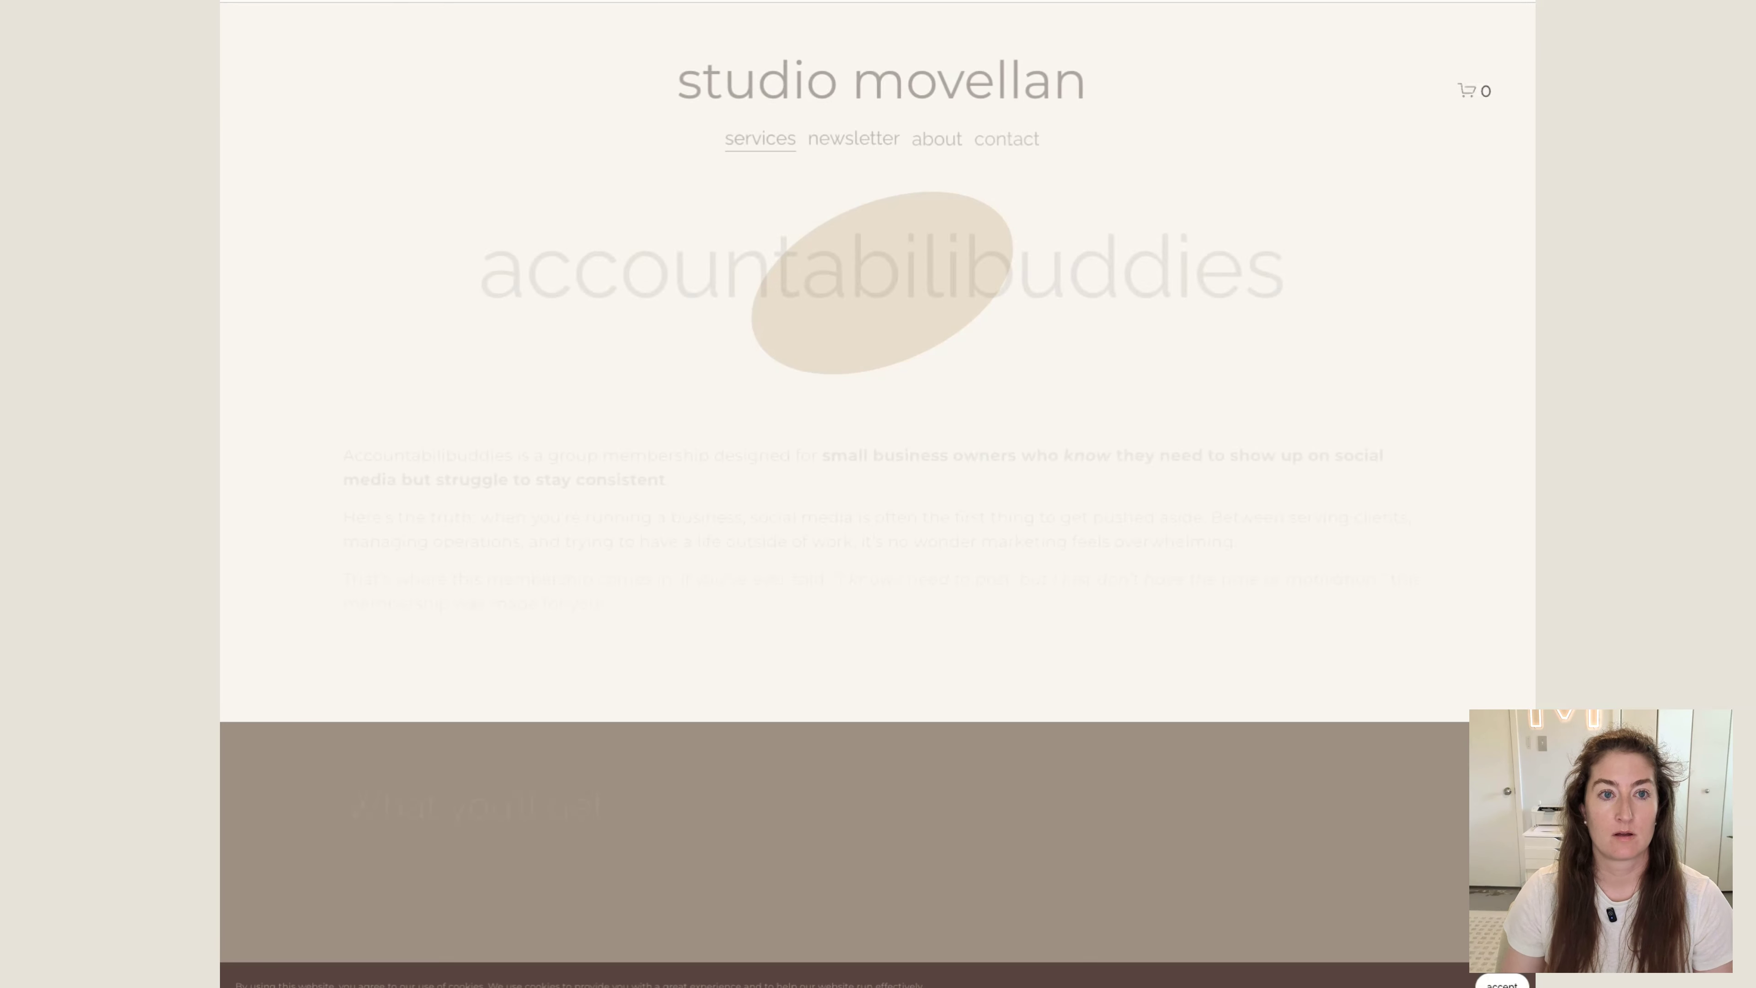
pyautogui.hotkey('ctrl', 'shift', 'Tab')
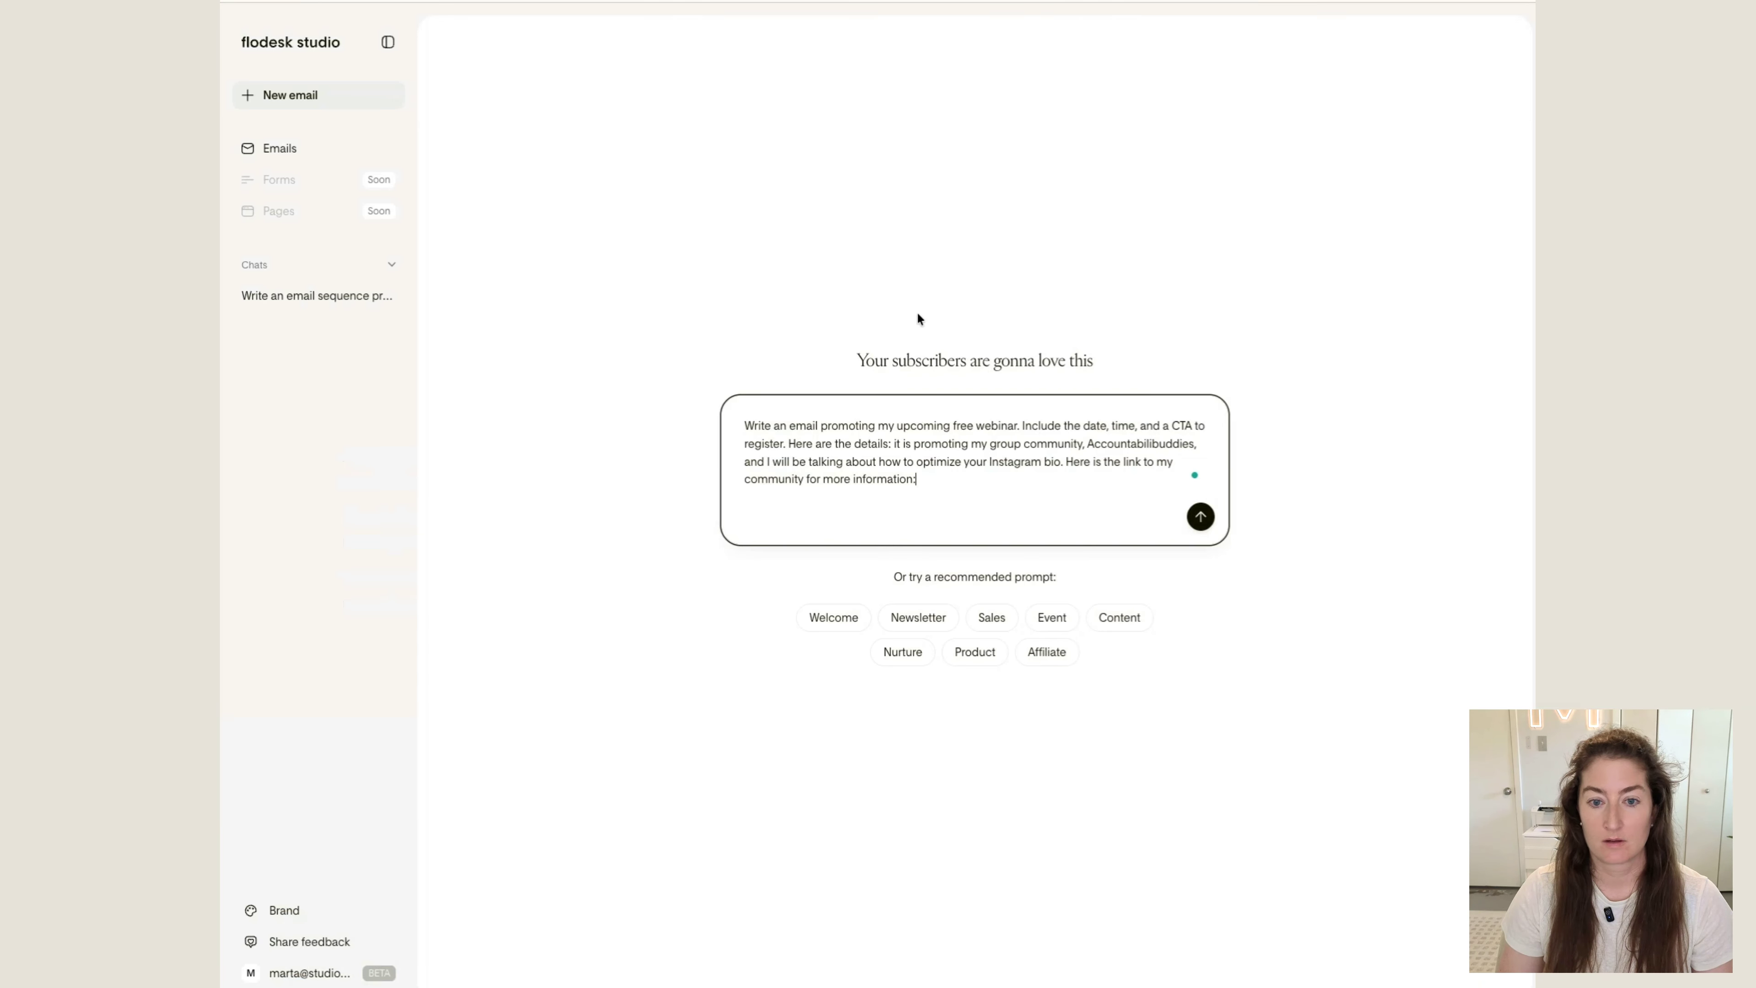
pyautogui.write('https://studiomovellan.com/services/accountabilibuddies')
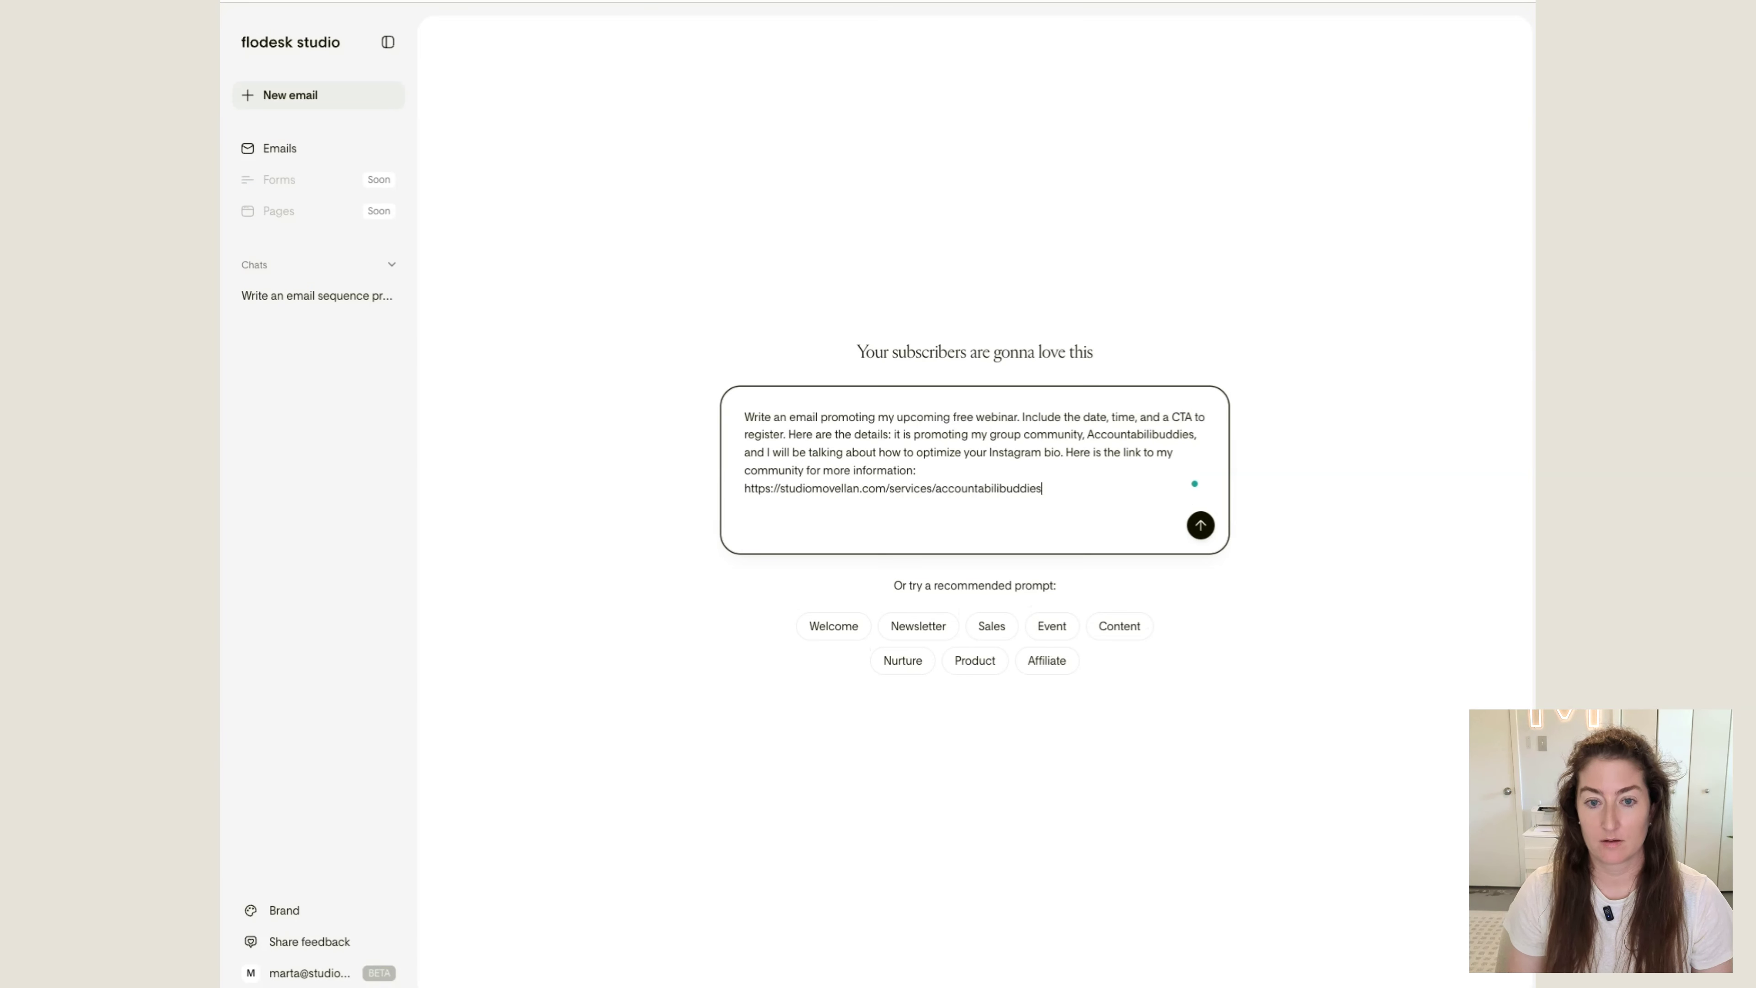
pyautogui.click(1201, 525)
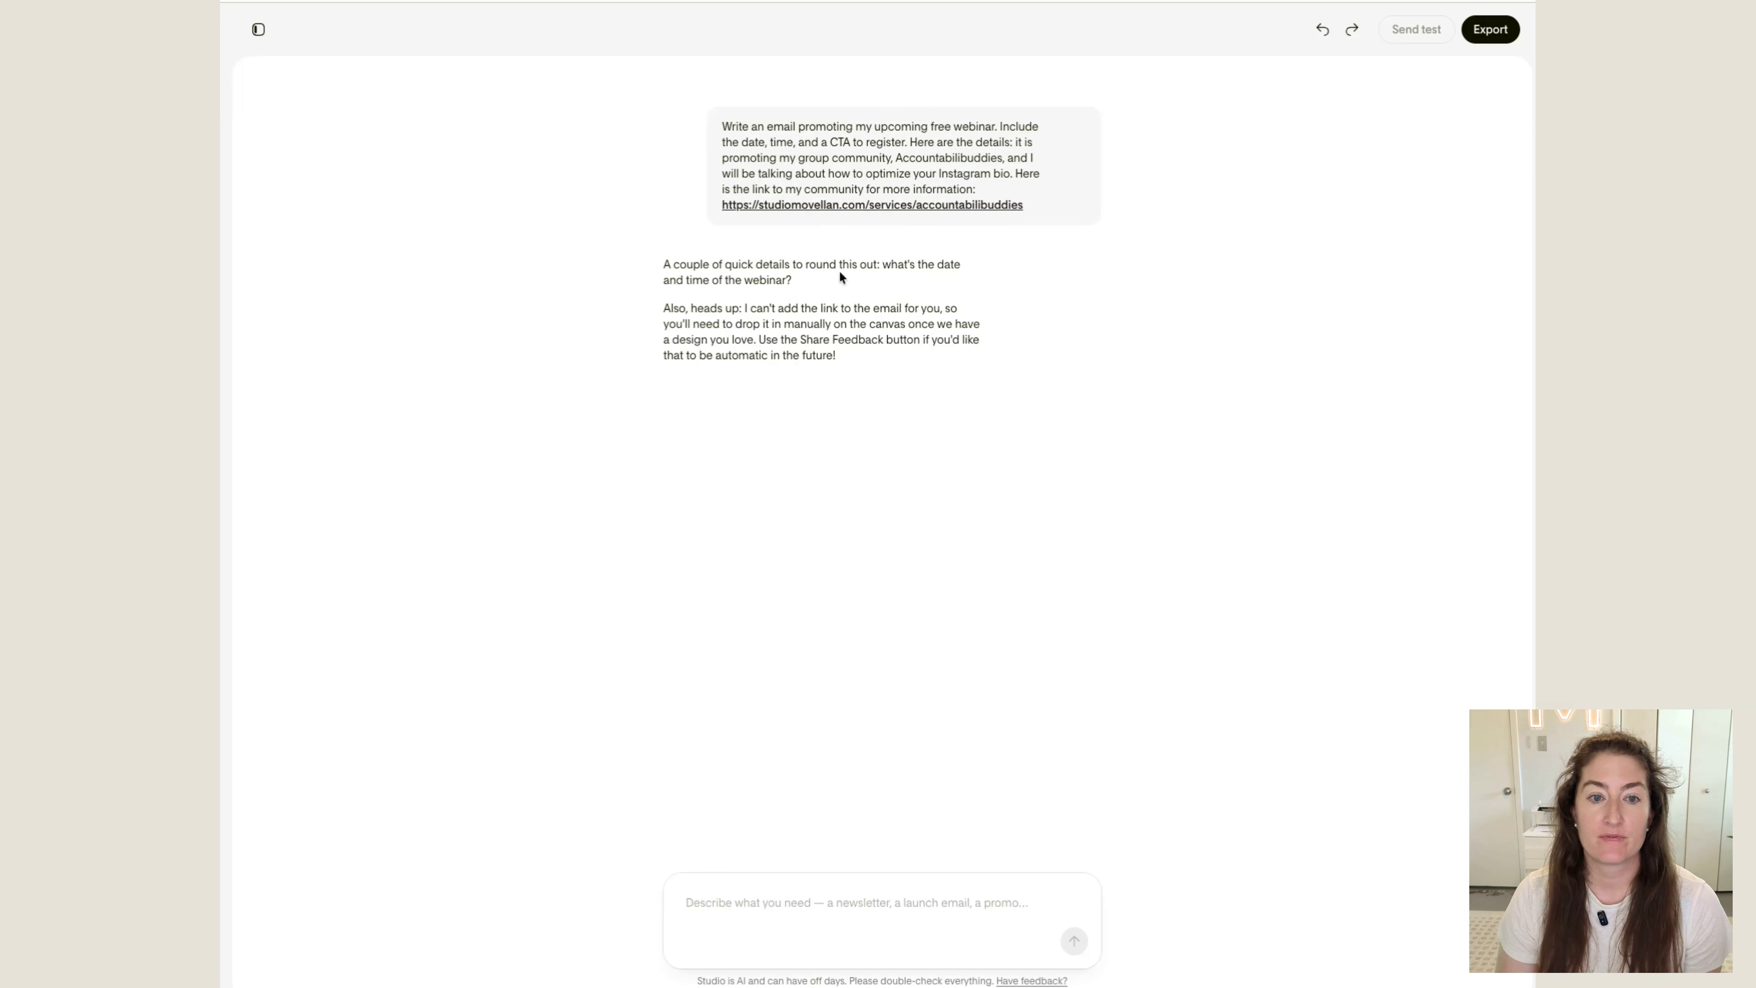
# Reply in the chat with the webinar's date and time: "Wednesday, July 16 at 12pm Central Time"
pyautogui.click(767, 892)
pyautogui.write('We')
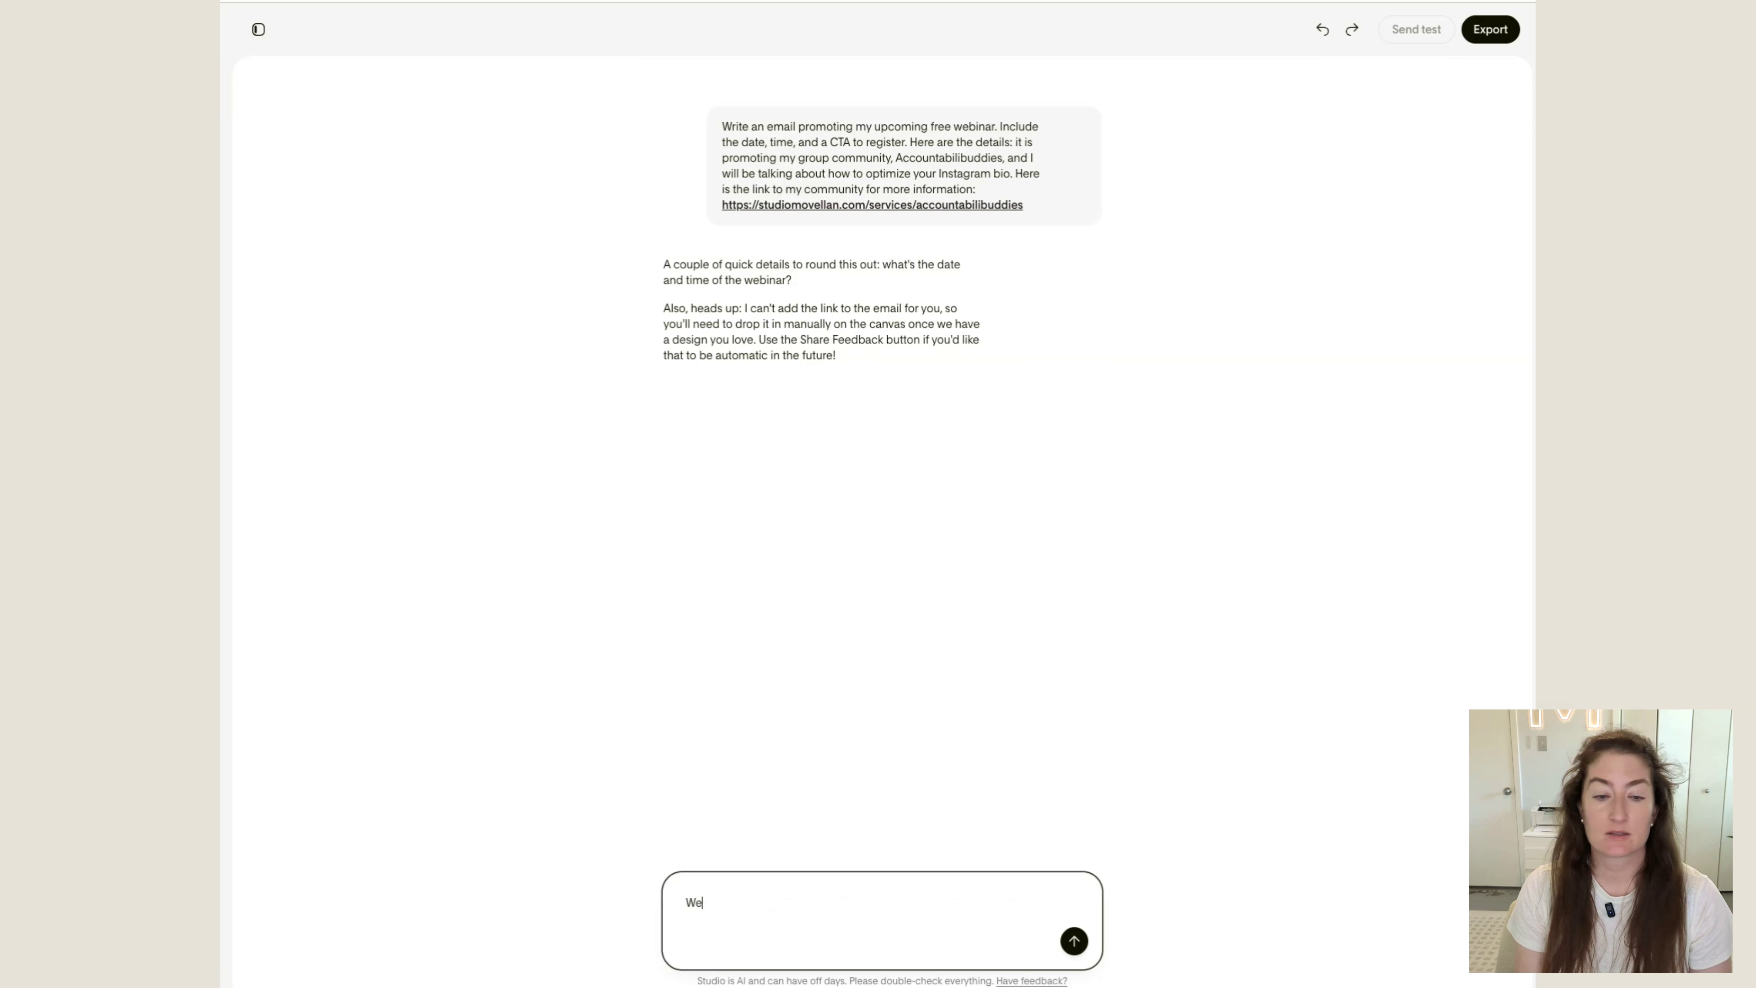
pyautogui.write('dnesday, July 1')
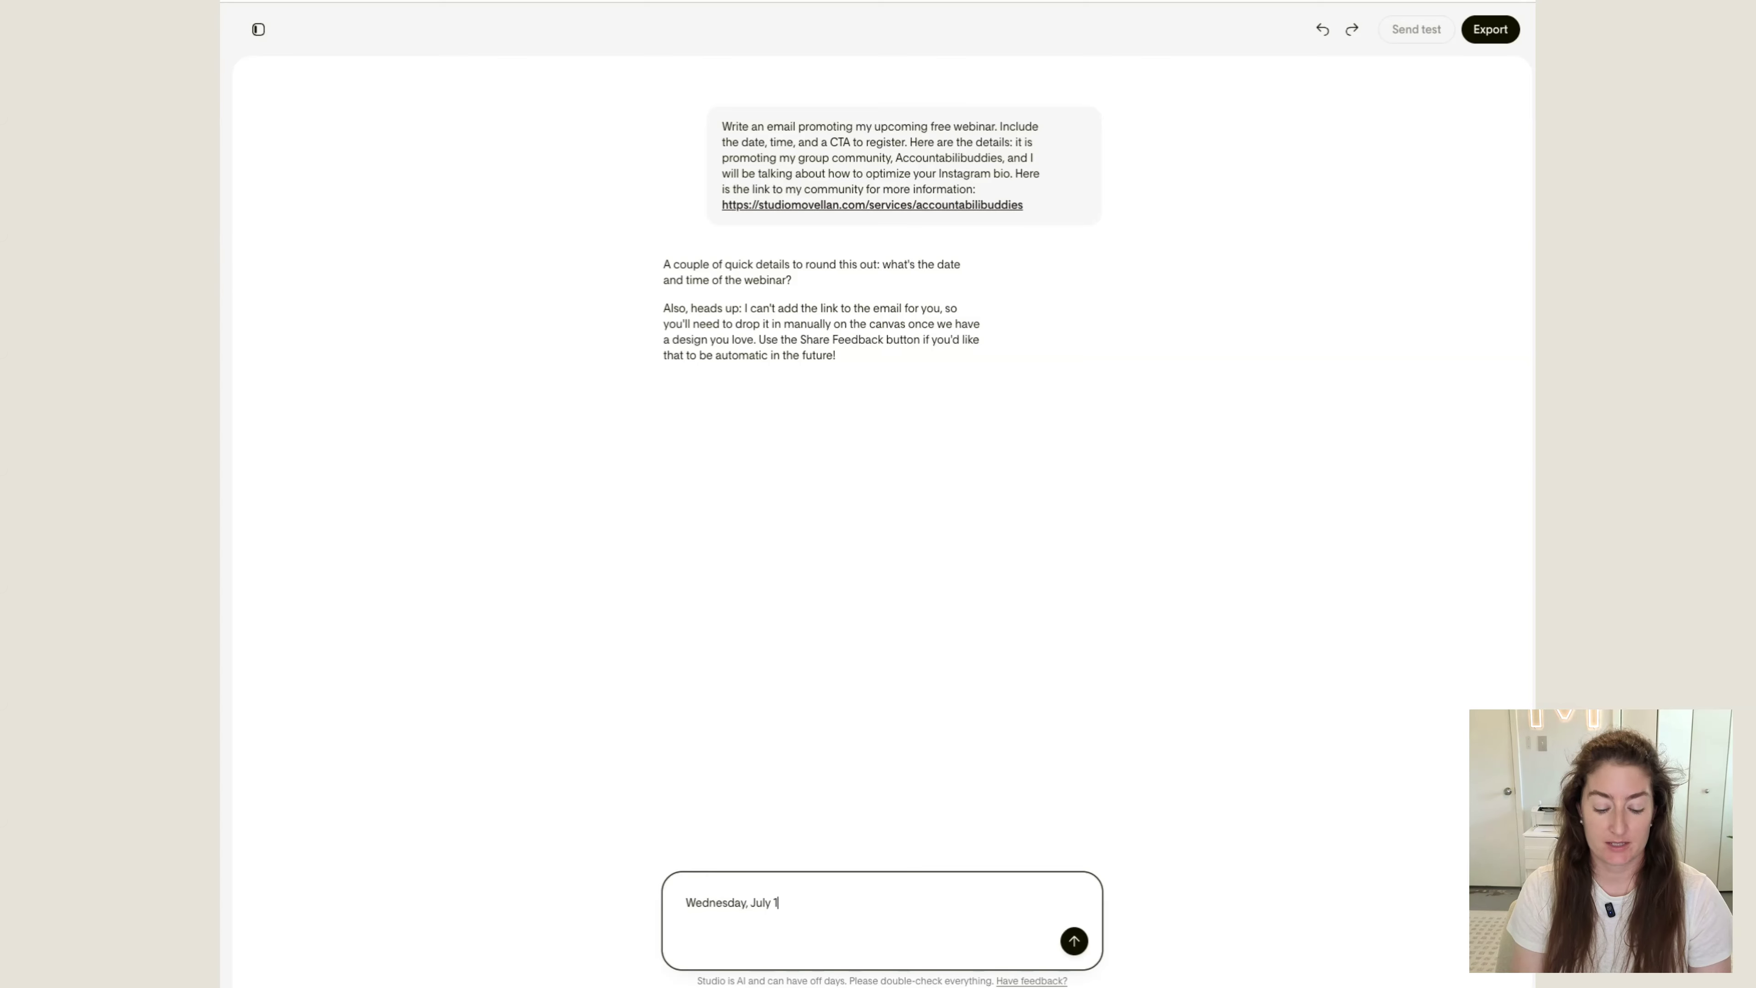
pyautogui.write('6 at 12pm Central Time')
pyautogui.press('Return')
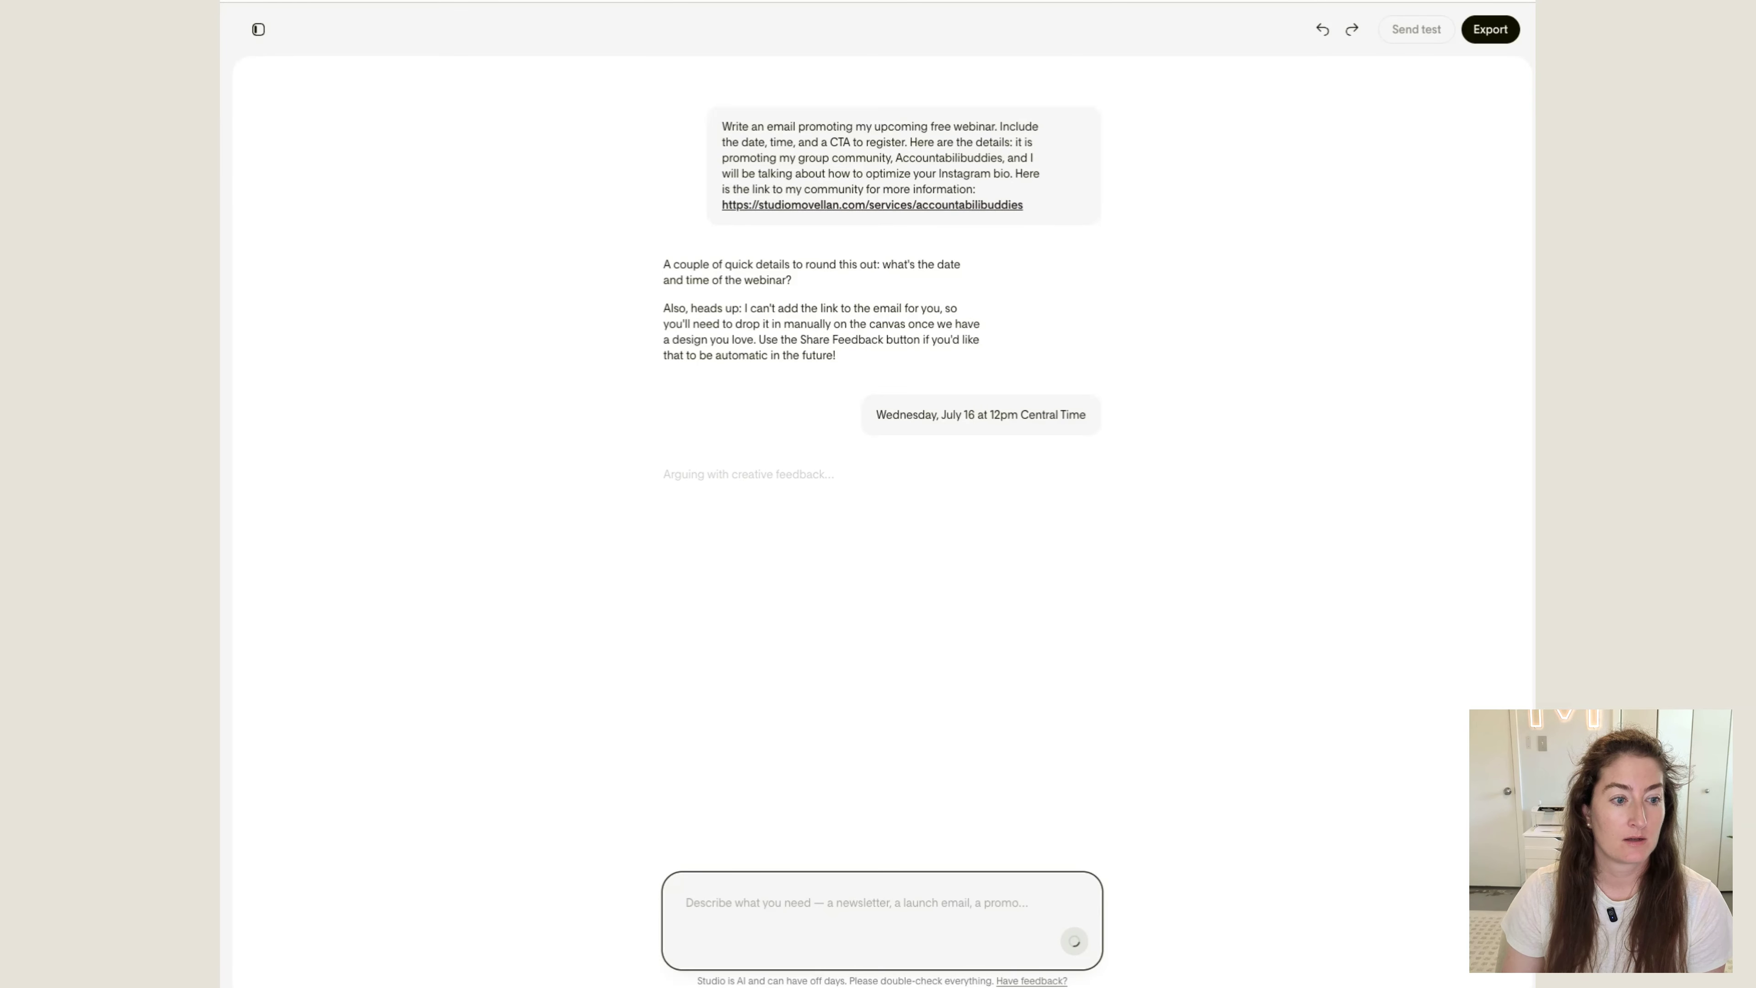
# Compare the three generated webinar email designs and select the third one, which opens with text above a countdown block
pyautogui.scroll(-1, 1176, 309)
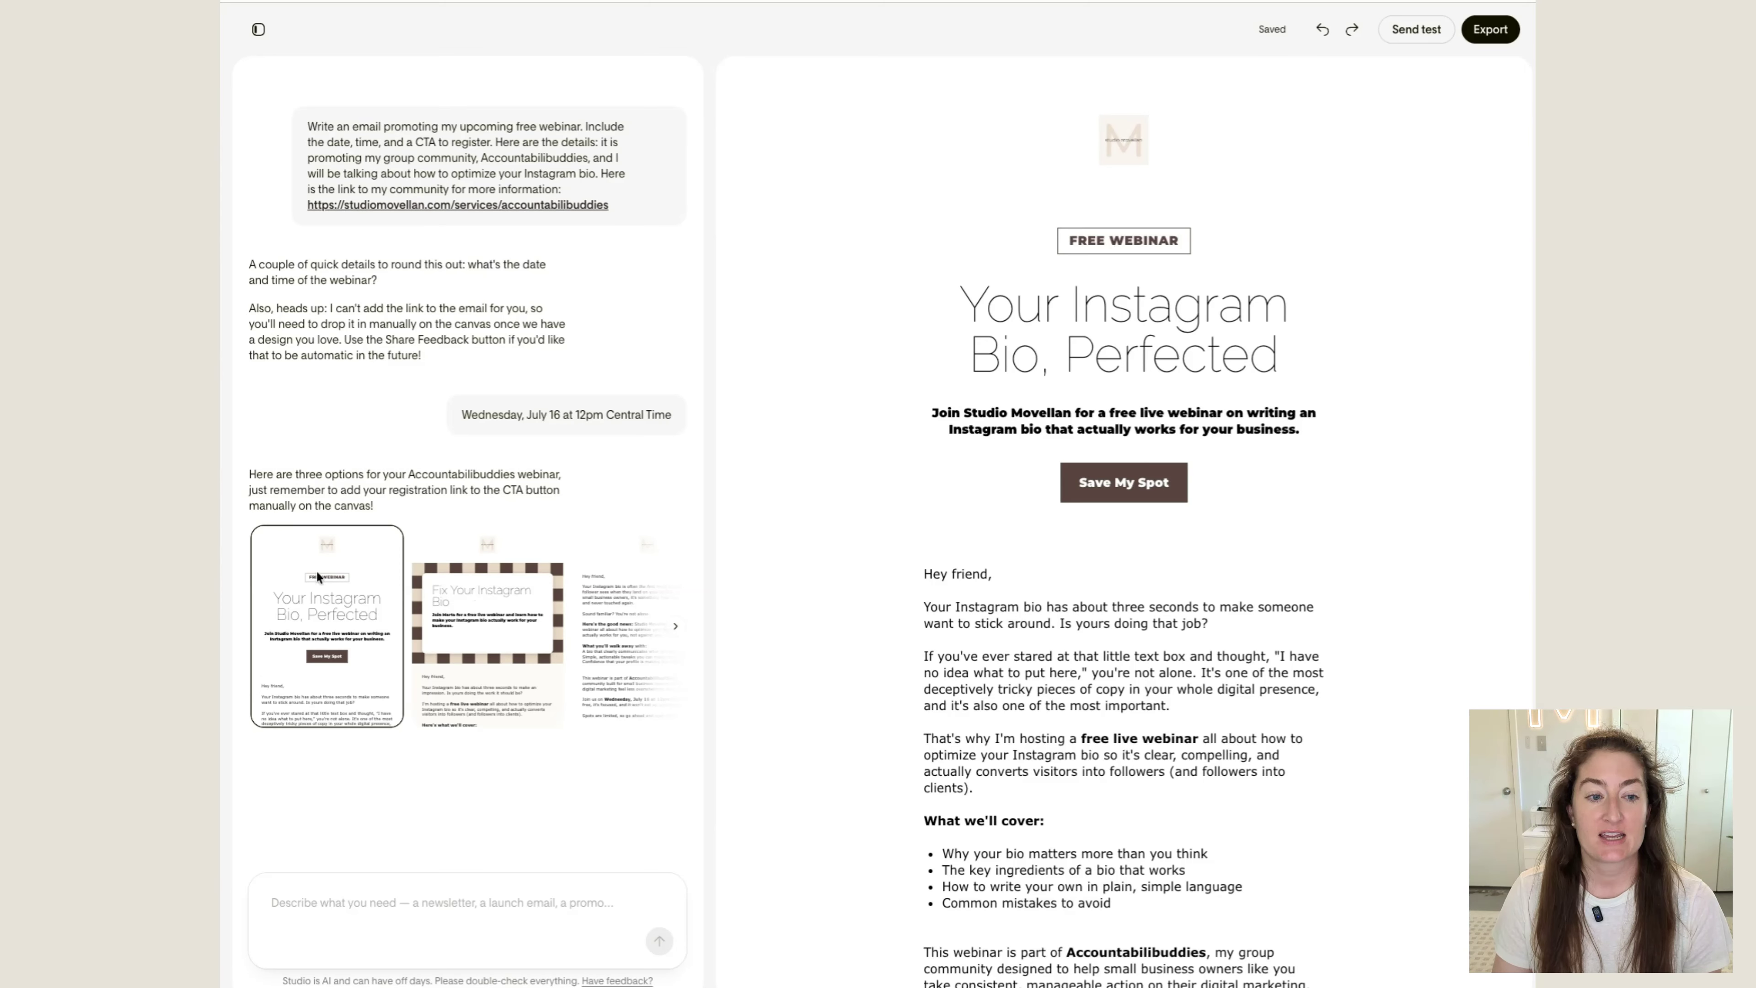
pyautogui.click(486, 599)
pyautogui.click(591, 606)
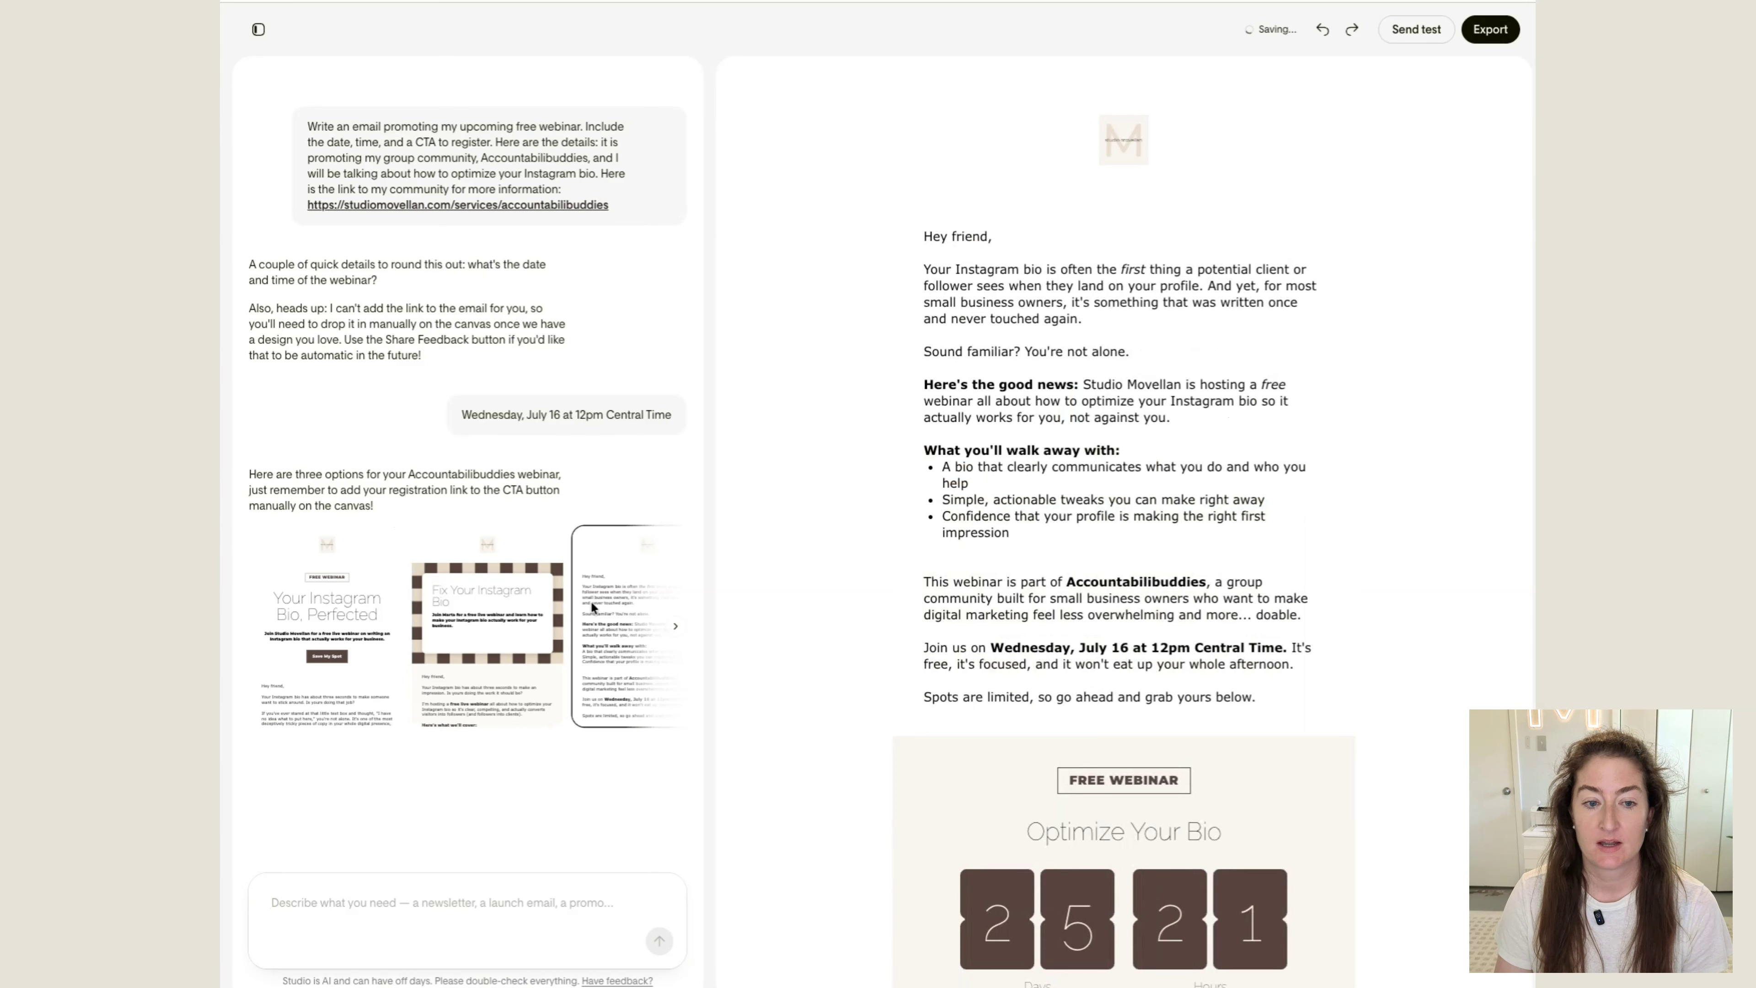
pyautogui.hscroll(-1, 592, 606)
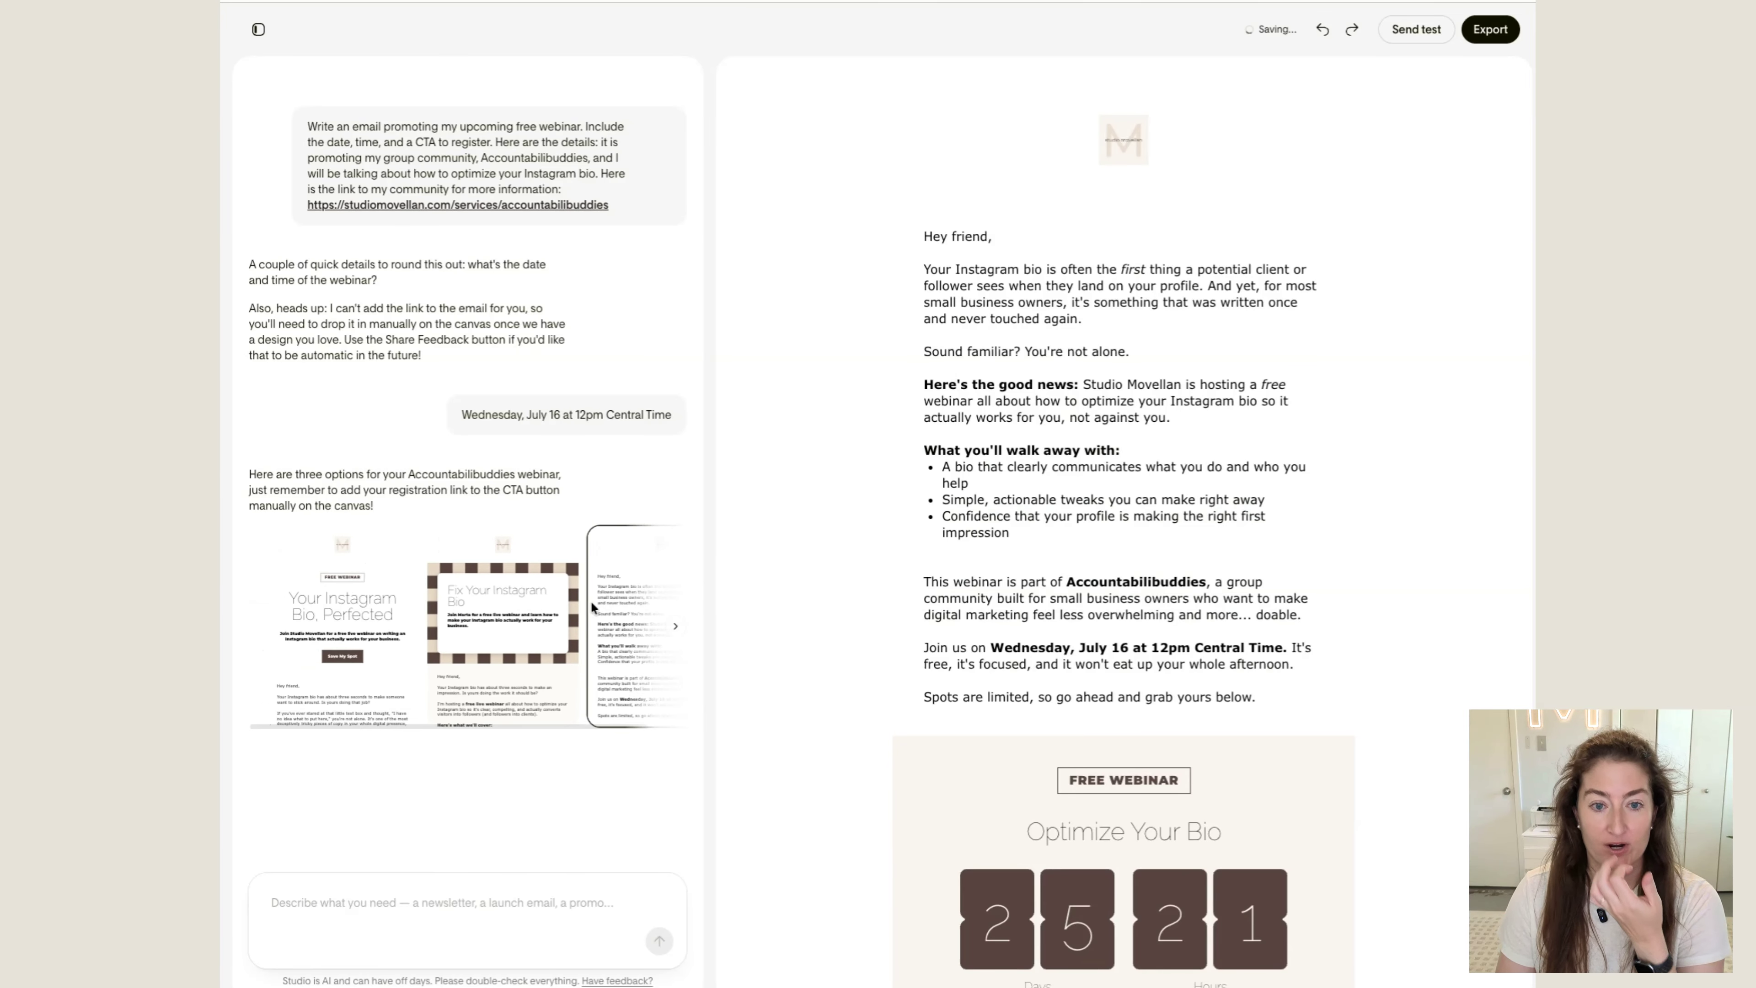
pyautogui.click(327, 604)
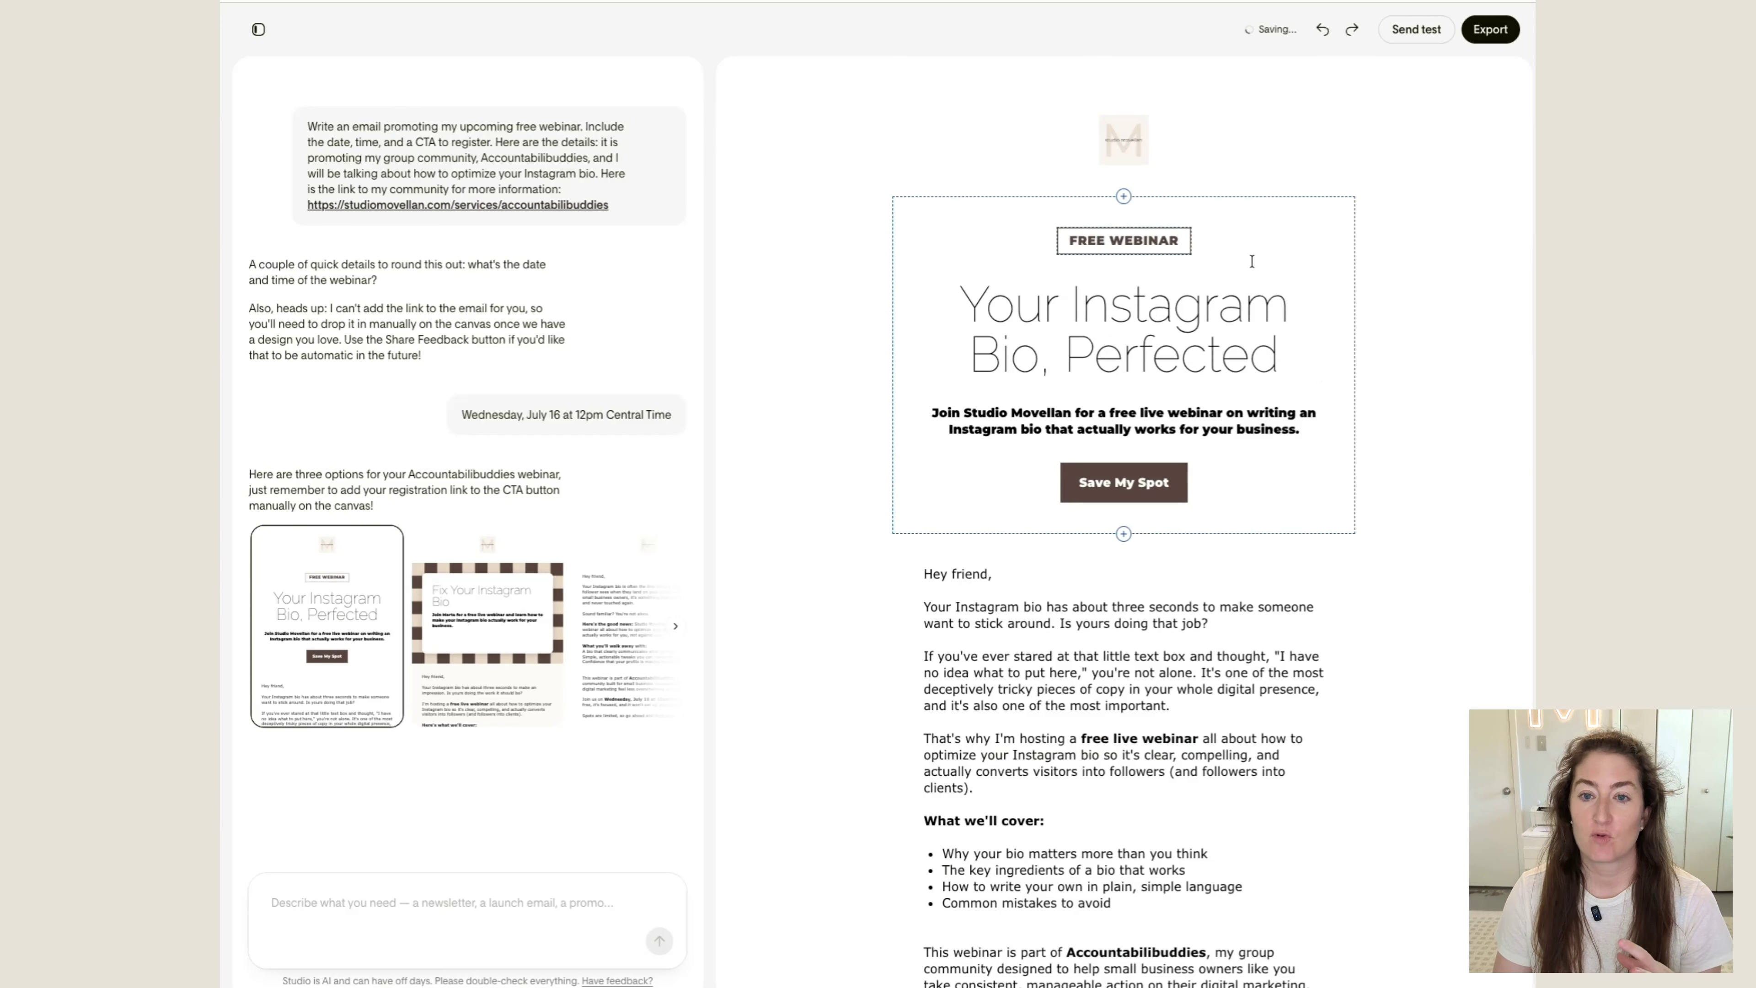
pyautogui.click(487, 650)
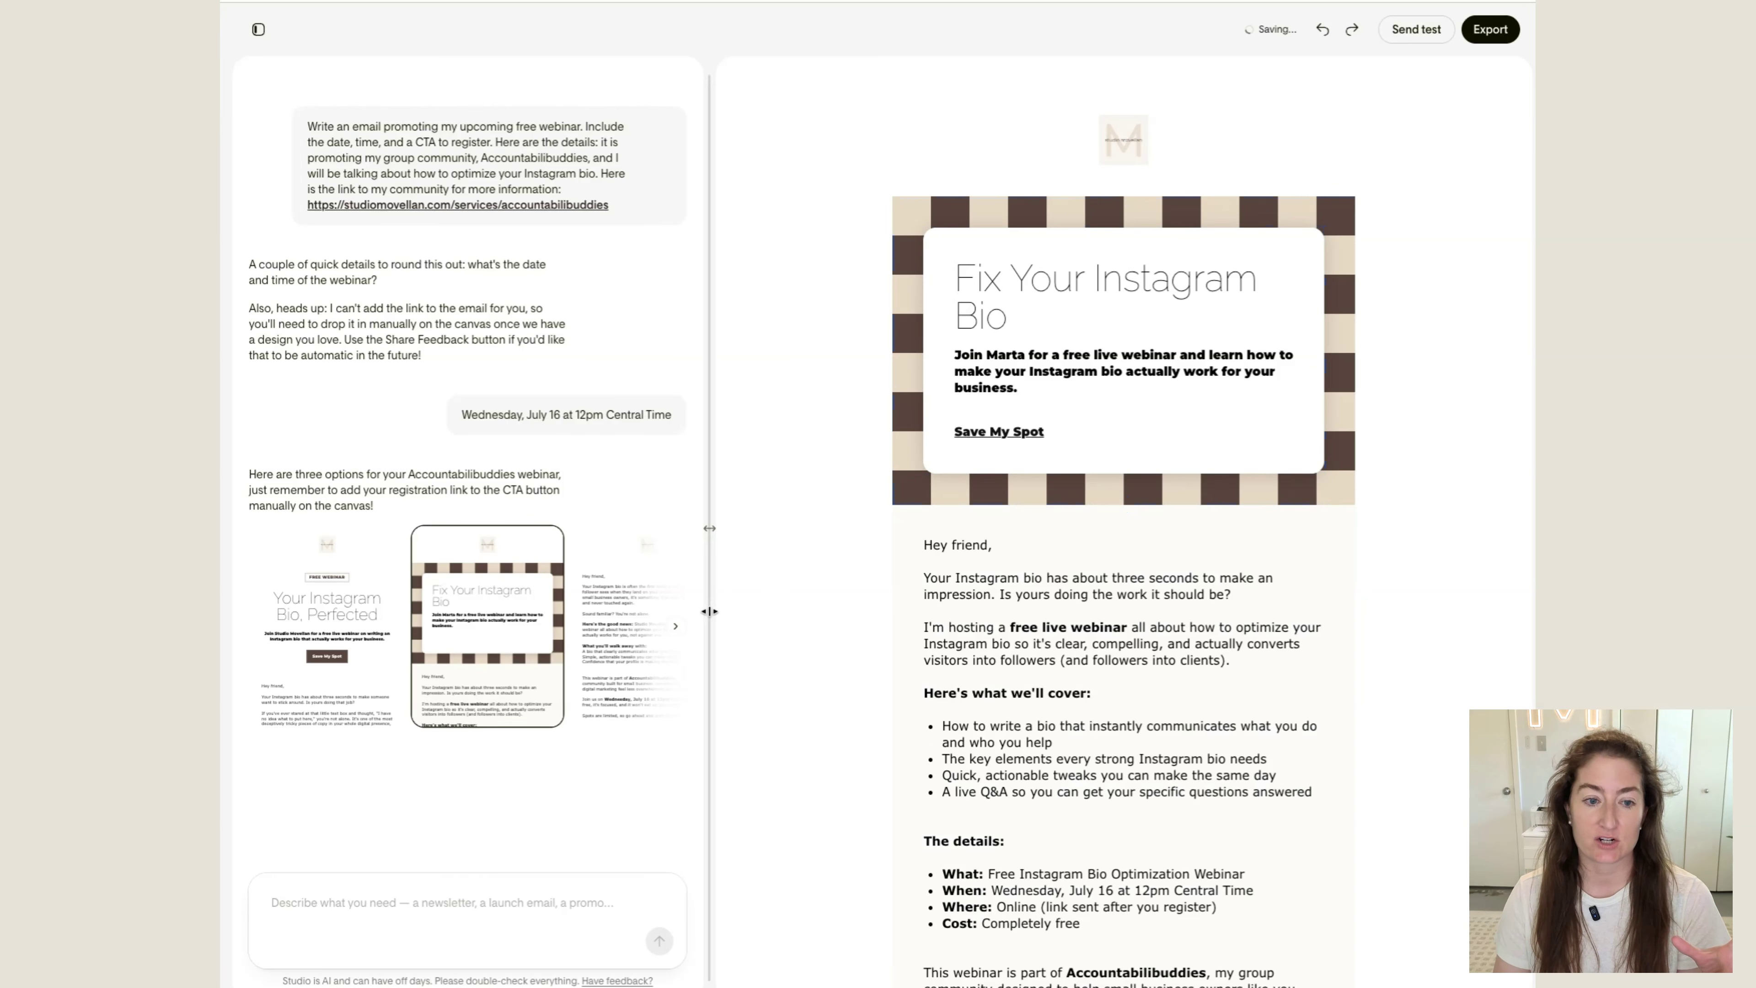
pyautogui.click(628, 615)
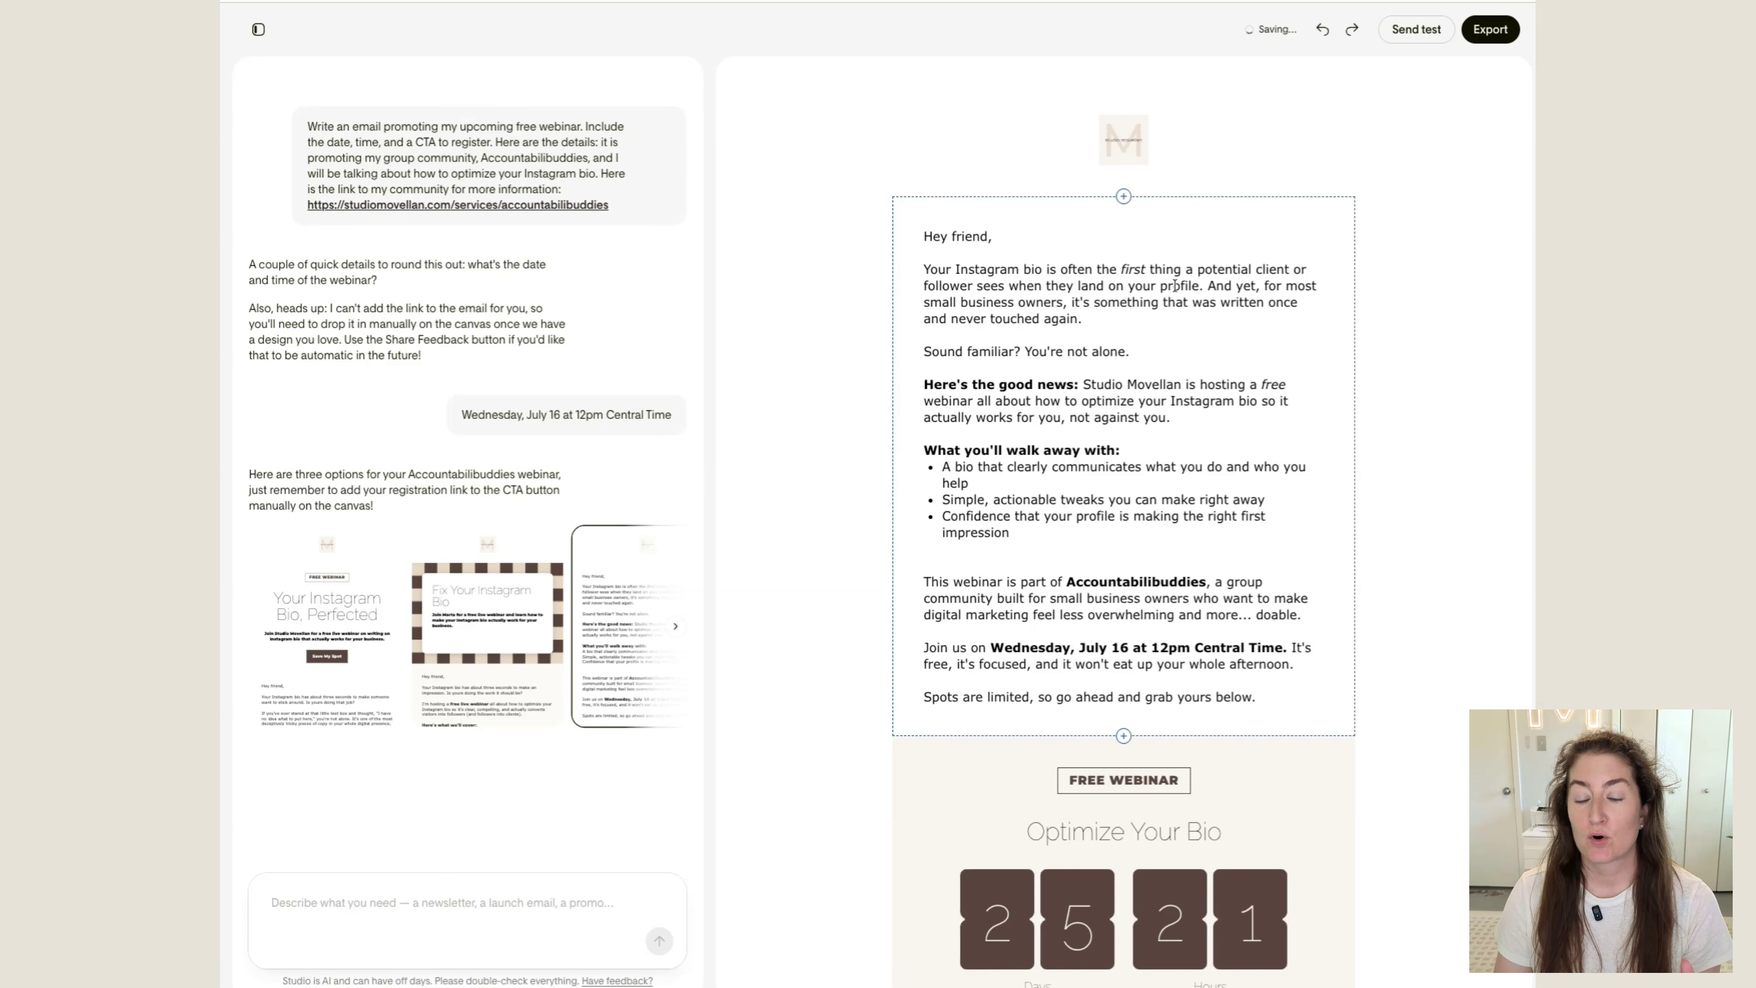
pyautogui.scroll(-8, 1175, 285)
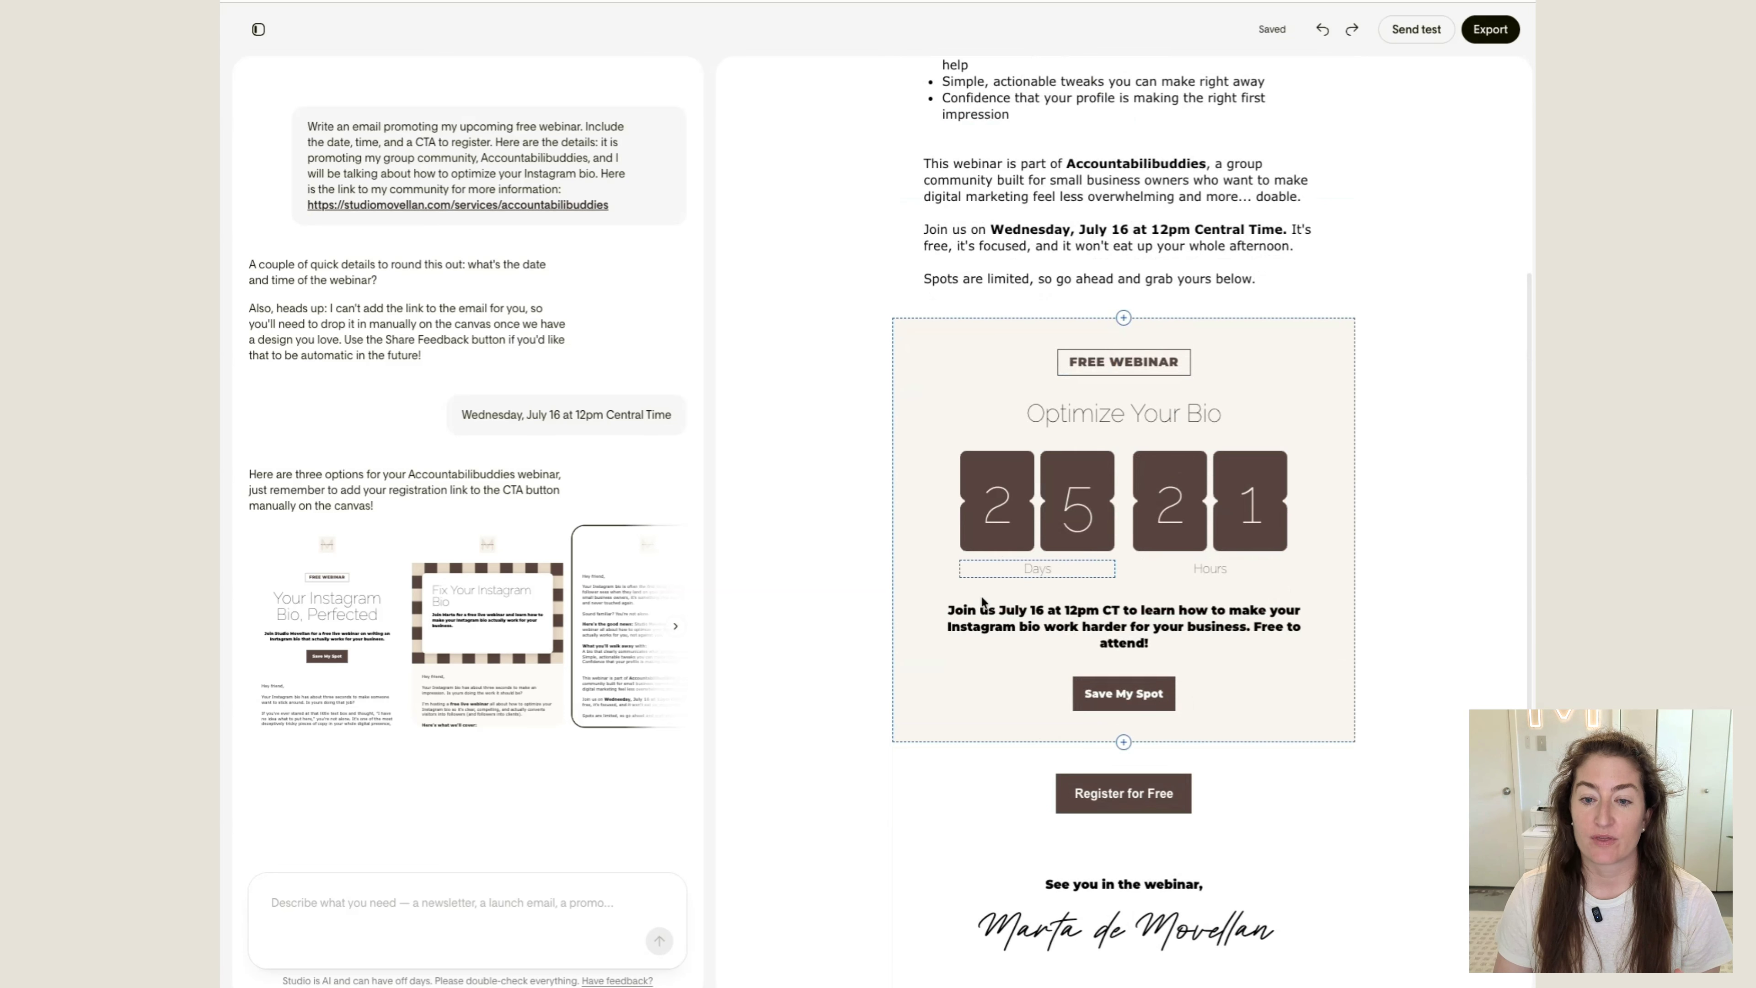
pyautogui.scroll(8, 1093, 508)
# Set the email's global backdrop color to the cream brand color F9F5F1
pyautogui.click(449, 900)
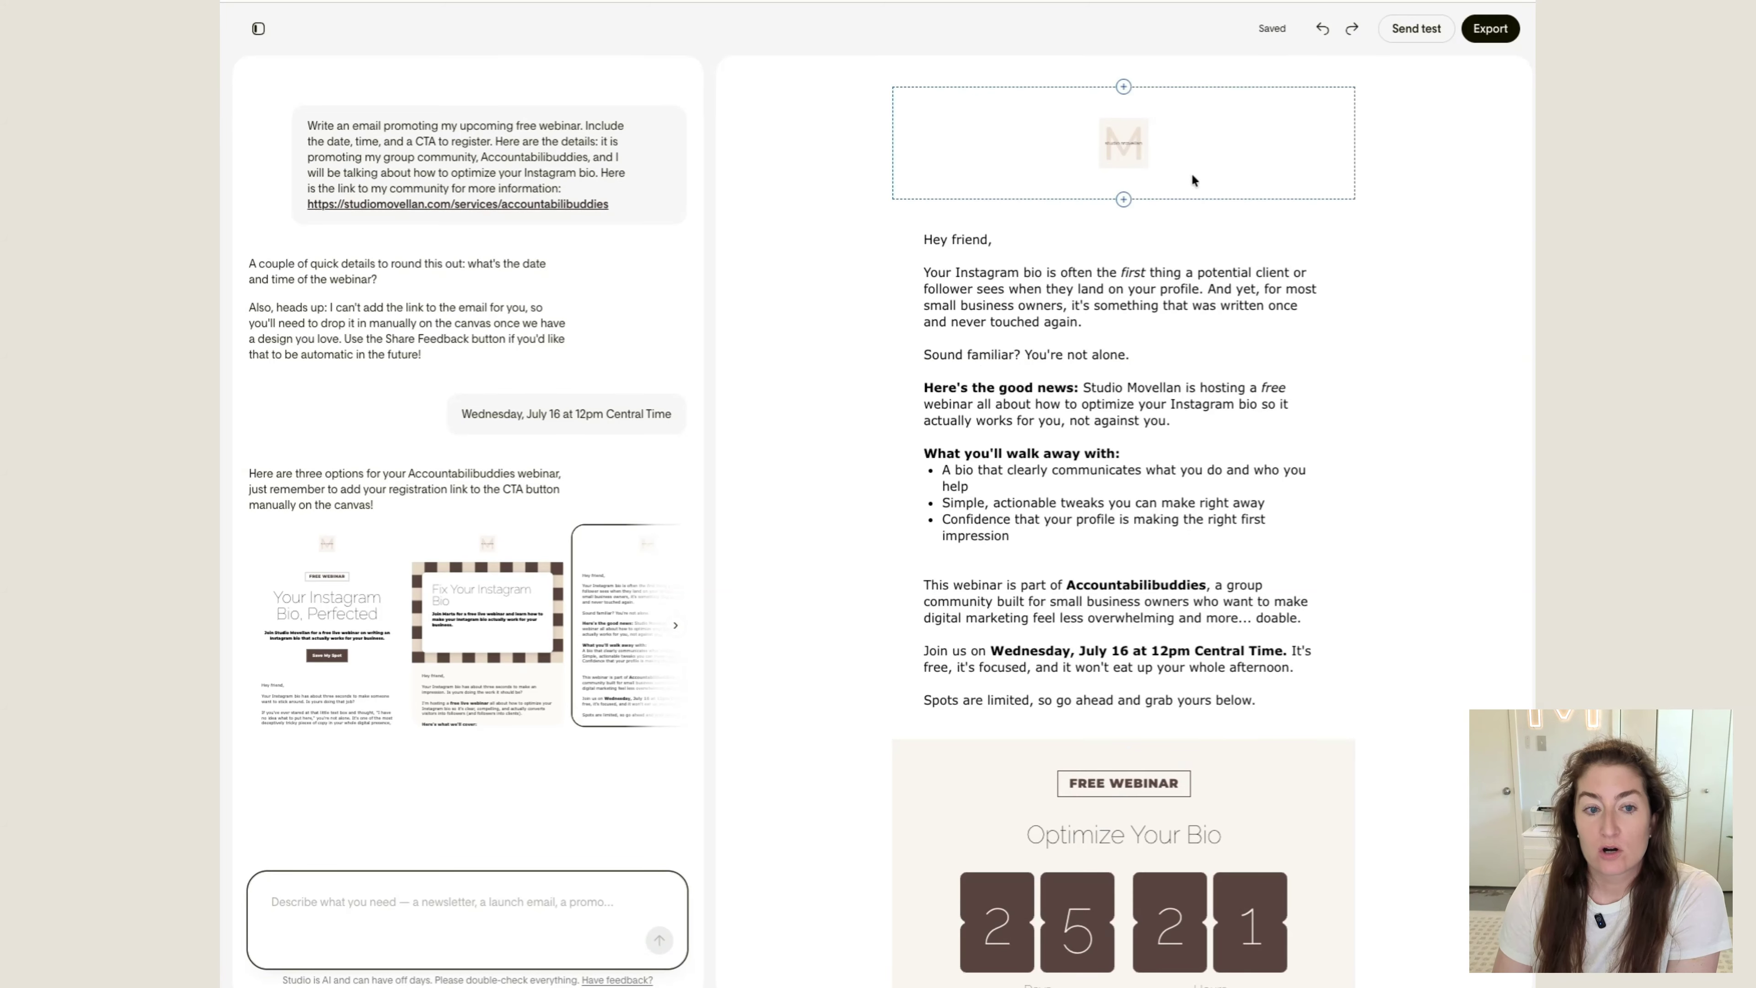
pyautogui.click(1241, 160)
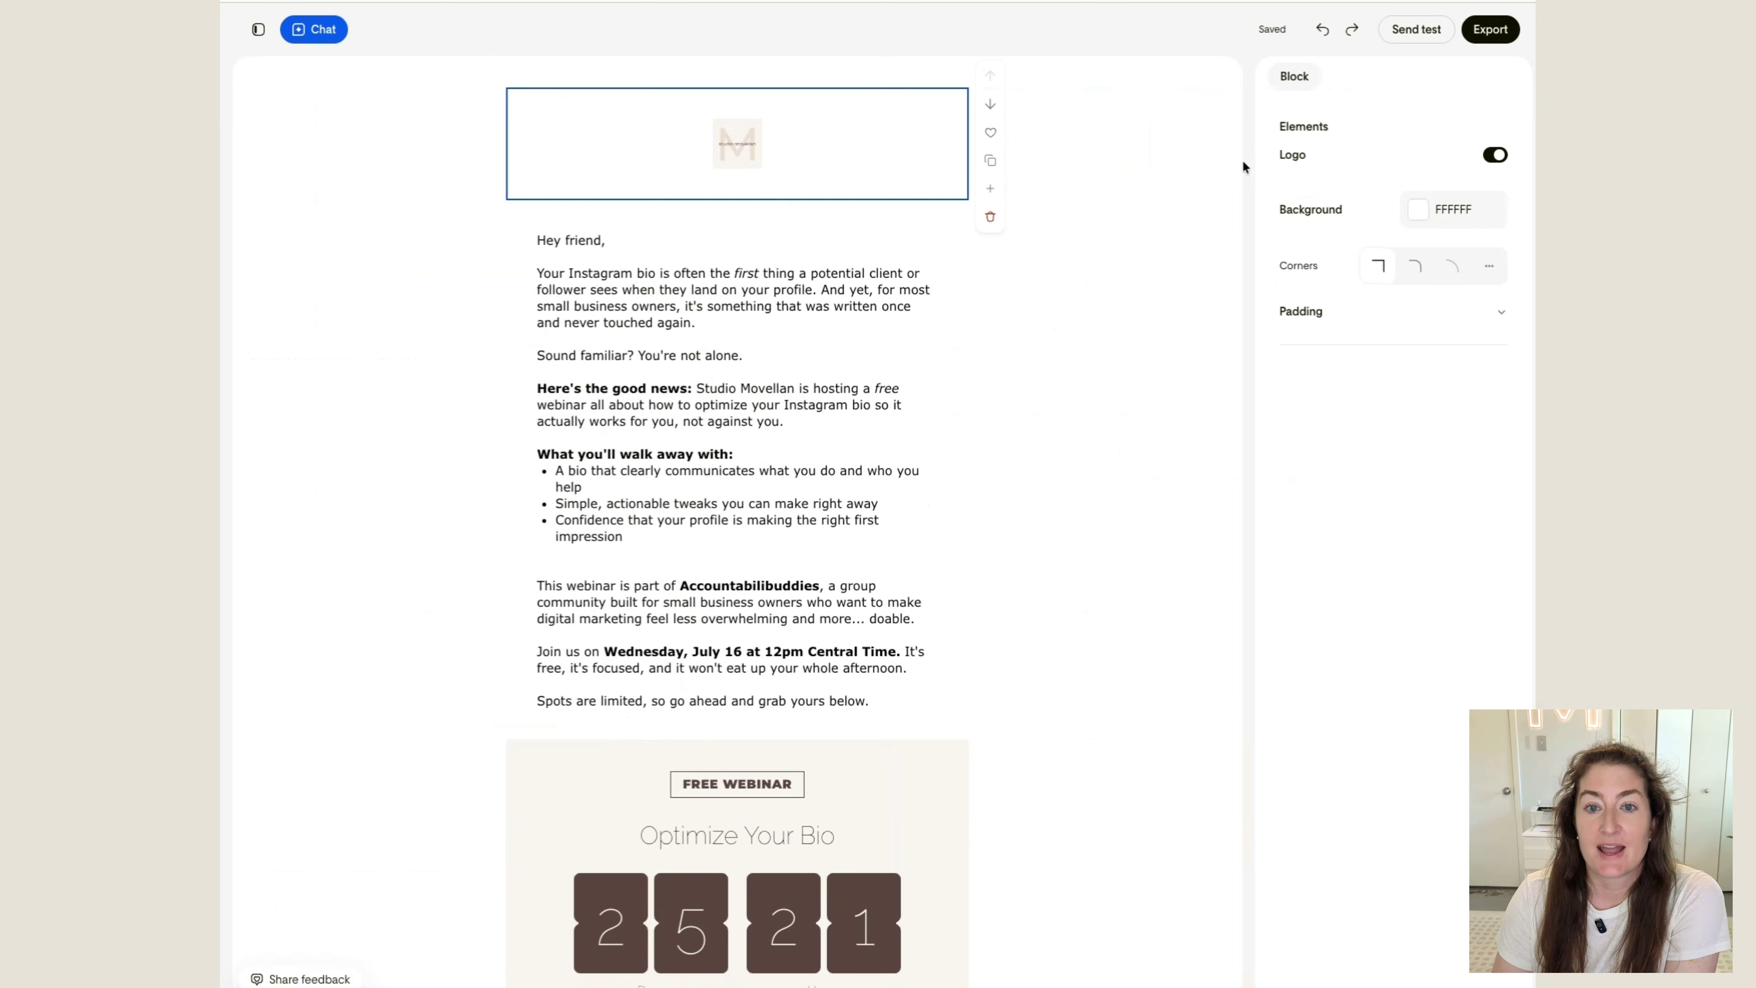
pyautogui.click(1148, 150)
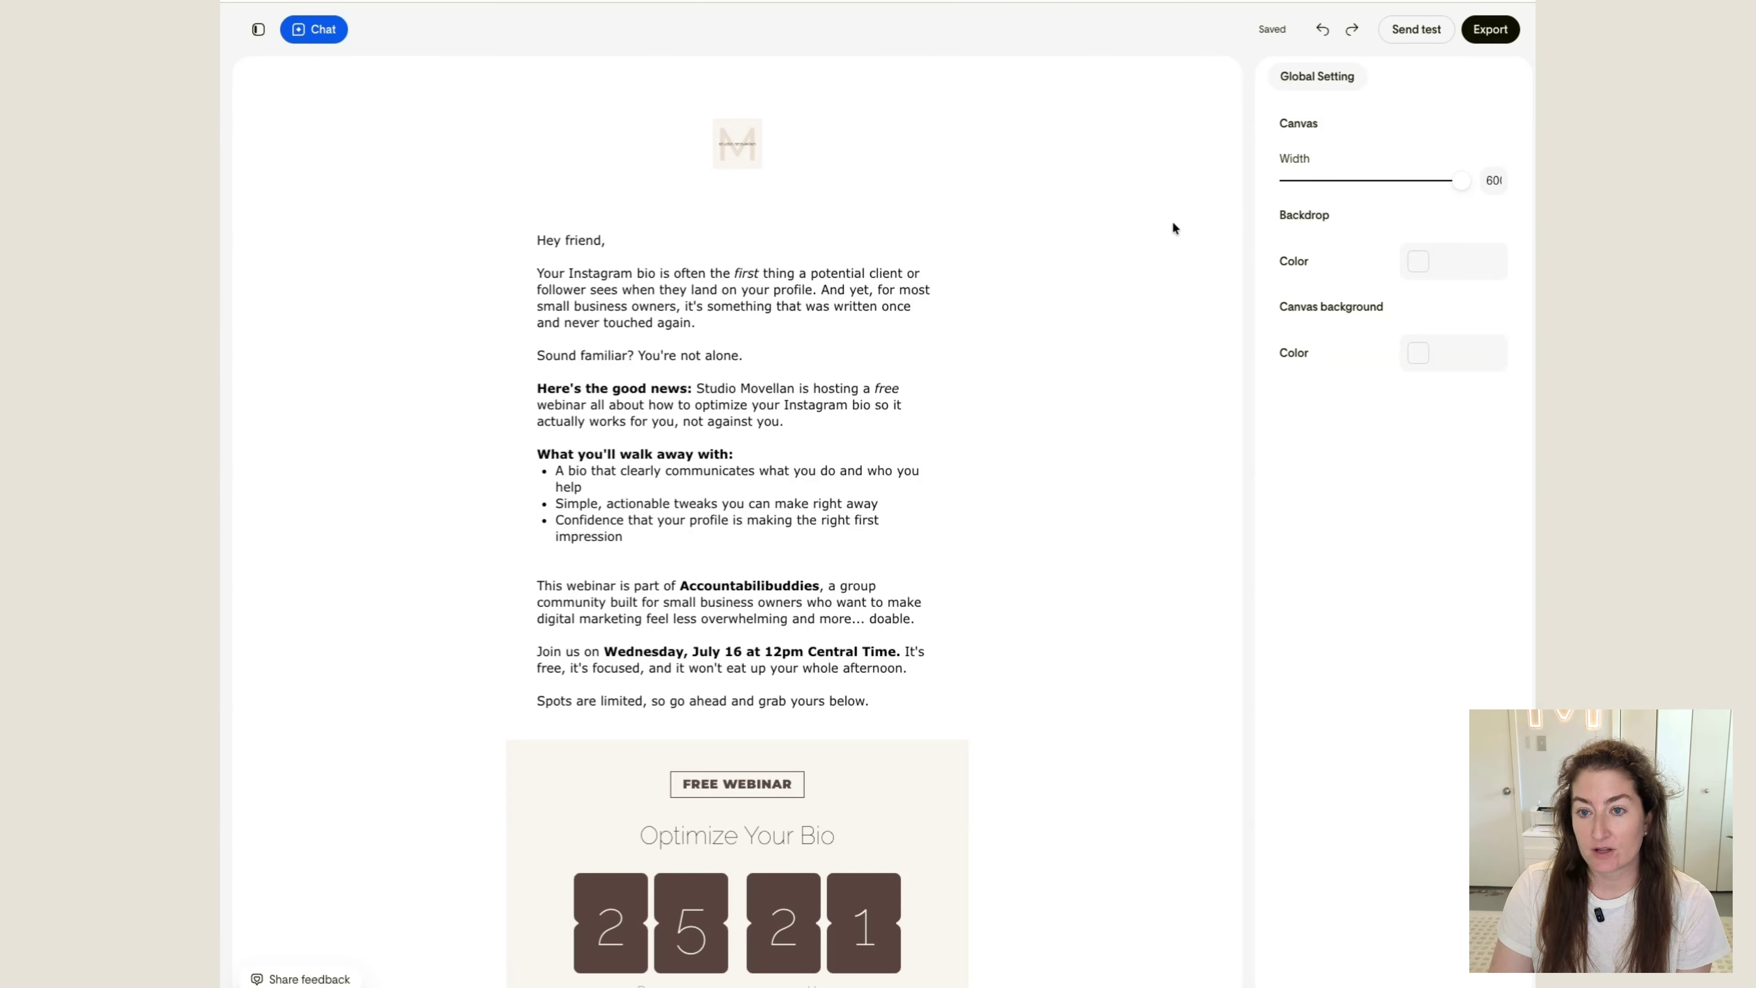
pyautogui.click(1418, 261)
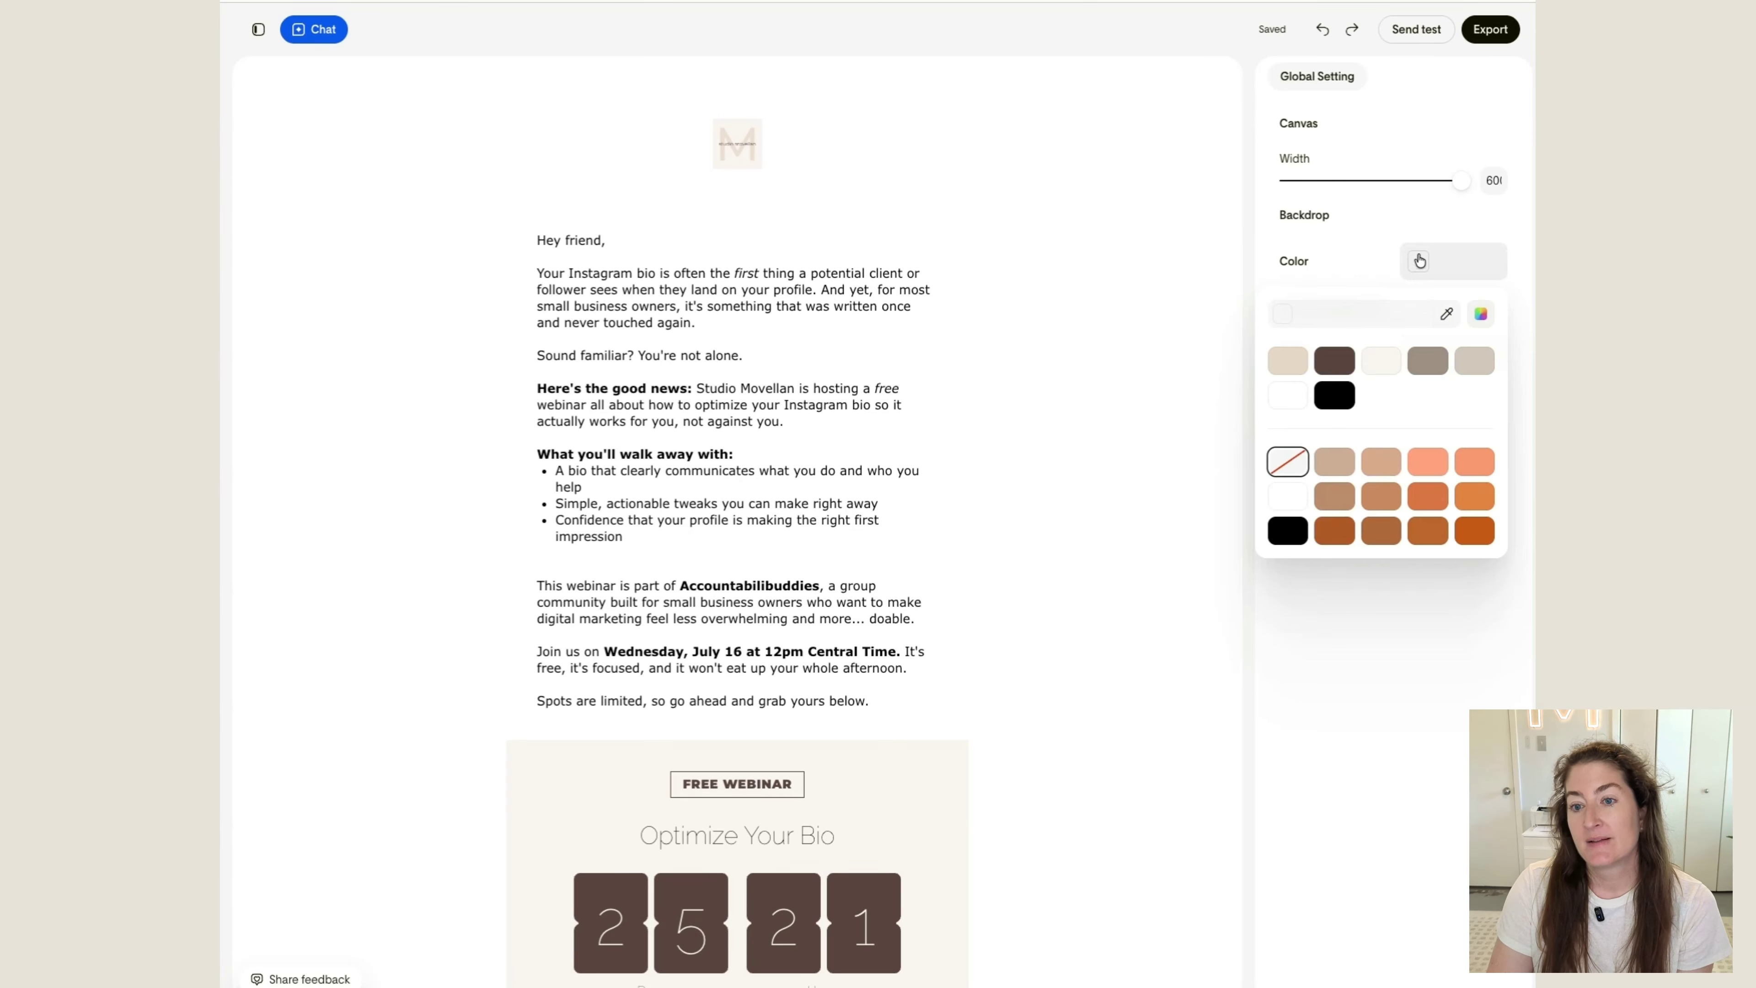
pyautogui.click(1380, 363)
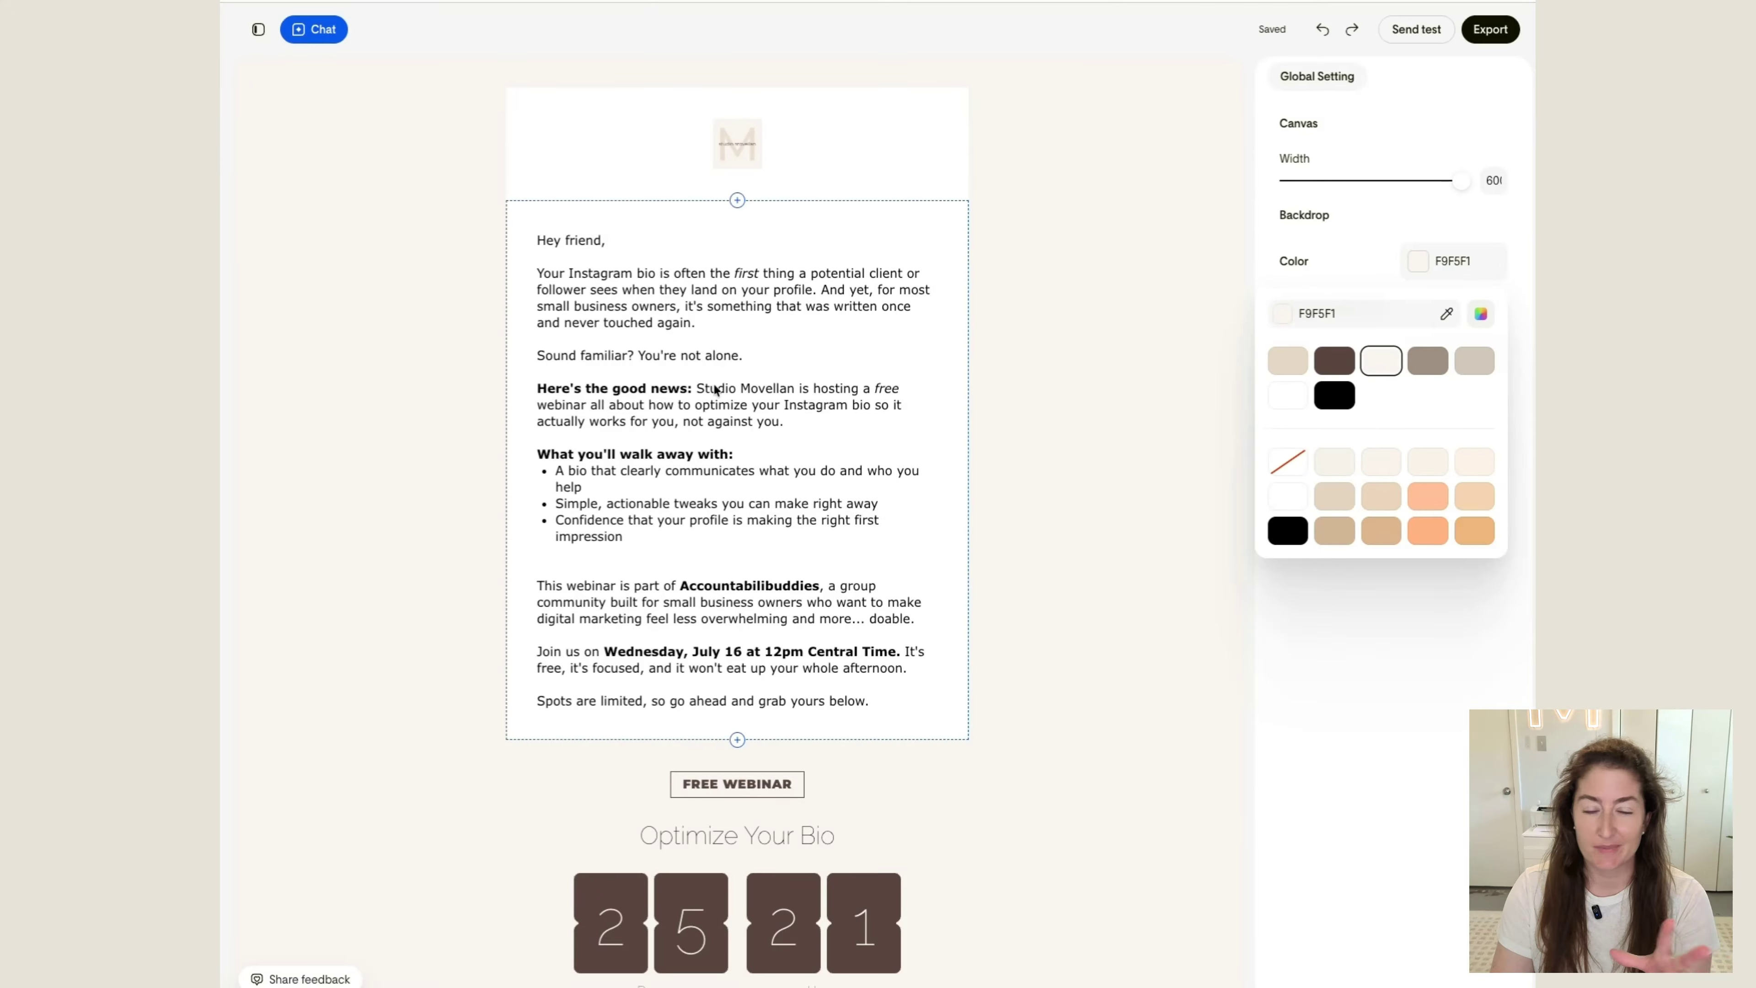
# Set the background of the logo block to the cream brand color F9F5F1
pyautogui.click(882, 153)
pyautogui.click(882, 152)
pyautogui.click(1422, 220)
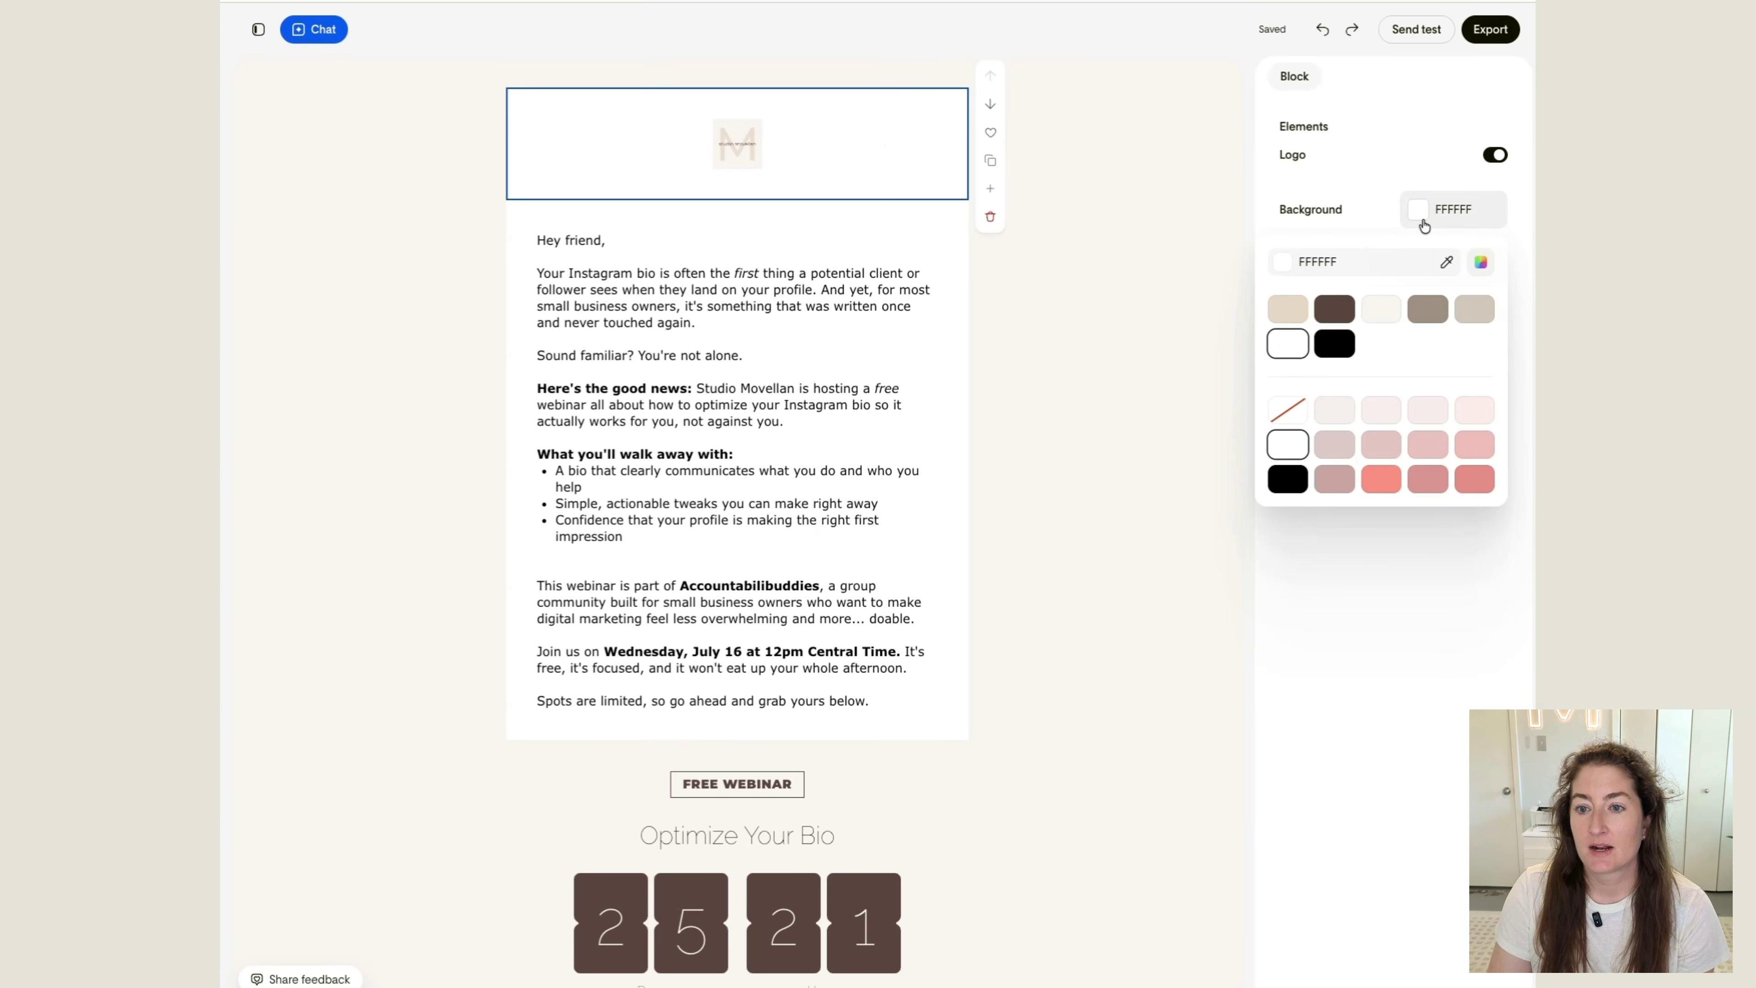
pyautogui.click(1382, 308)
pyautogui.click(1155, 306)
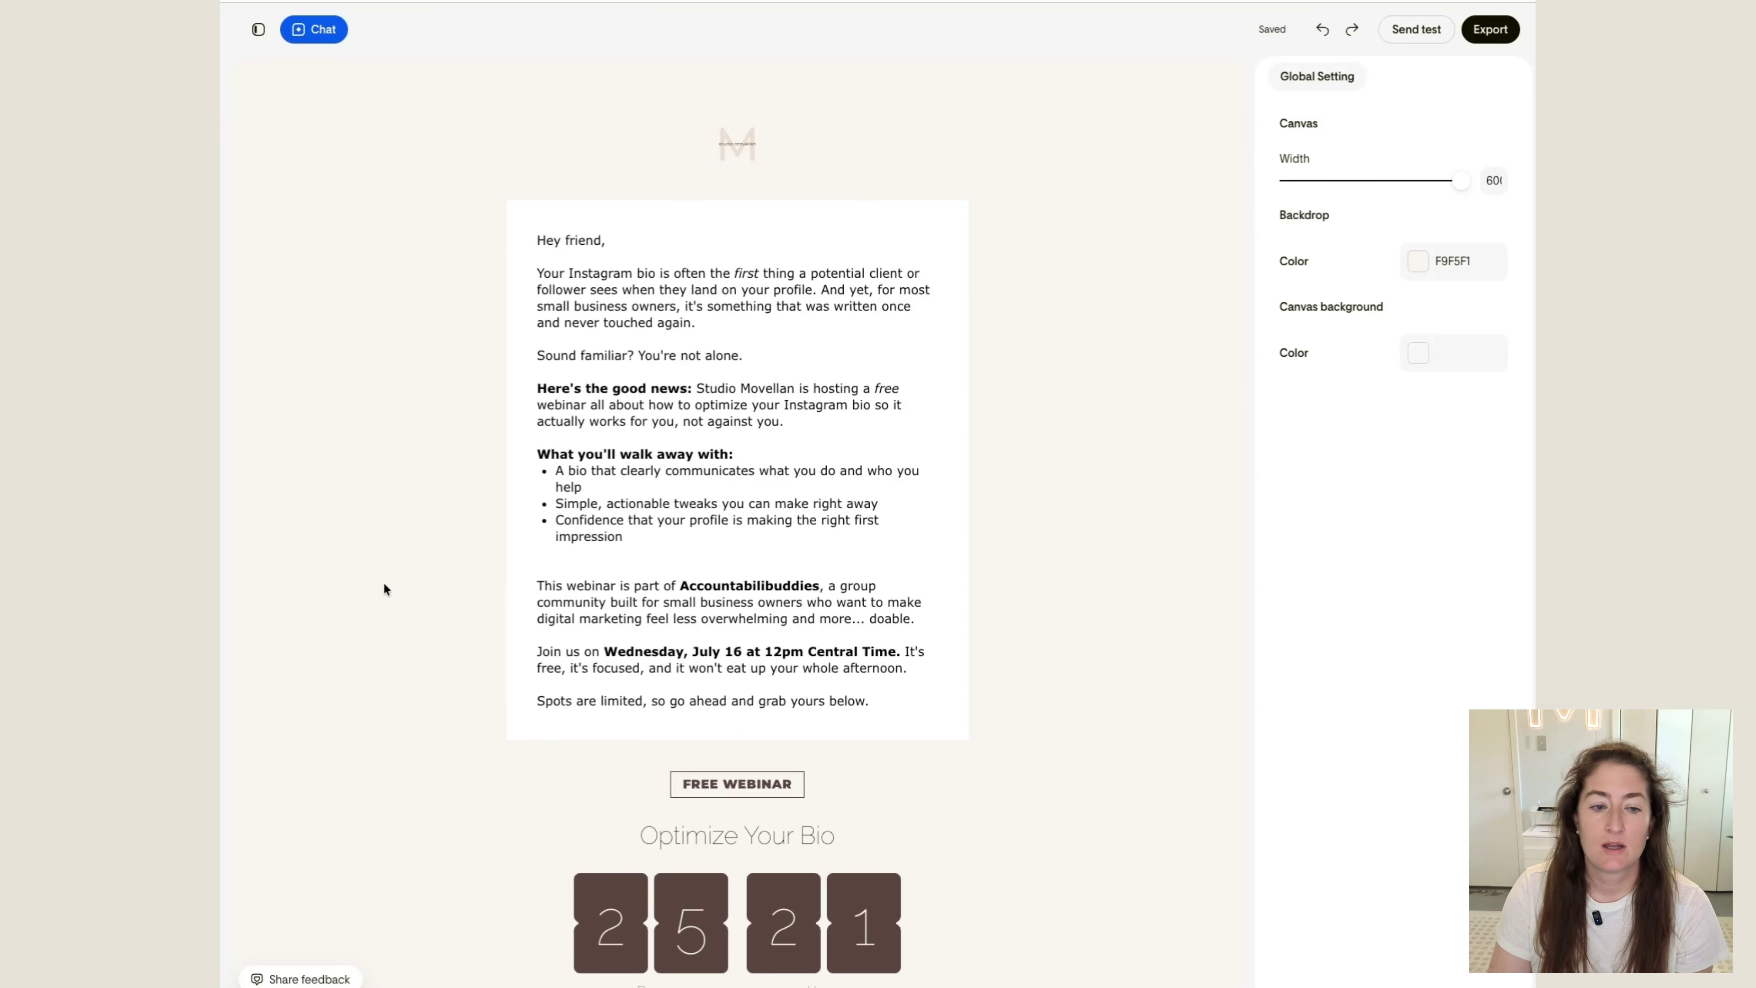
# Set the background of the "Optimize Your Bio" countdown block to the taupe brand color 9D8F82
pyautogui.scroll(-8, 518, 530)
pyautogui.click(913, 297)
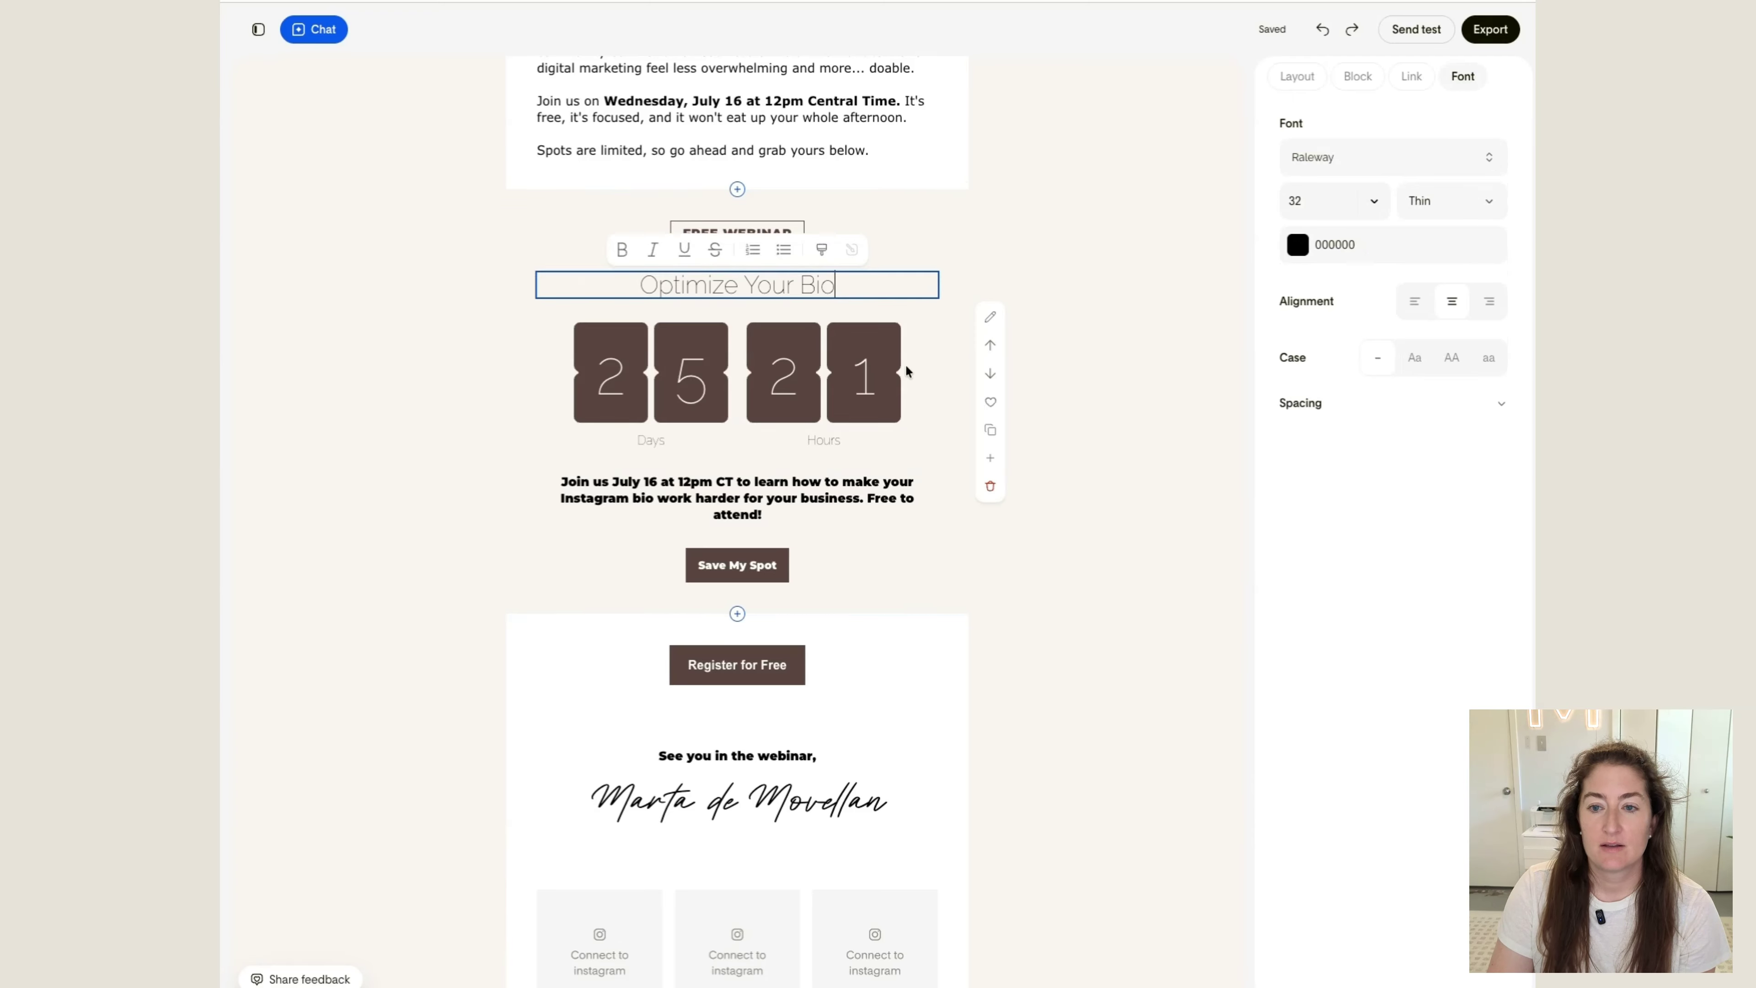
pyautogui.click(962, 270)
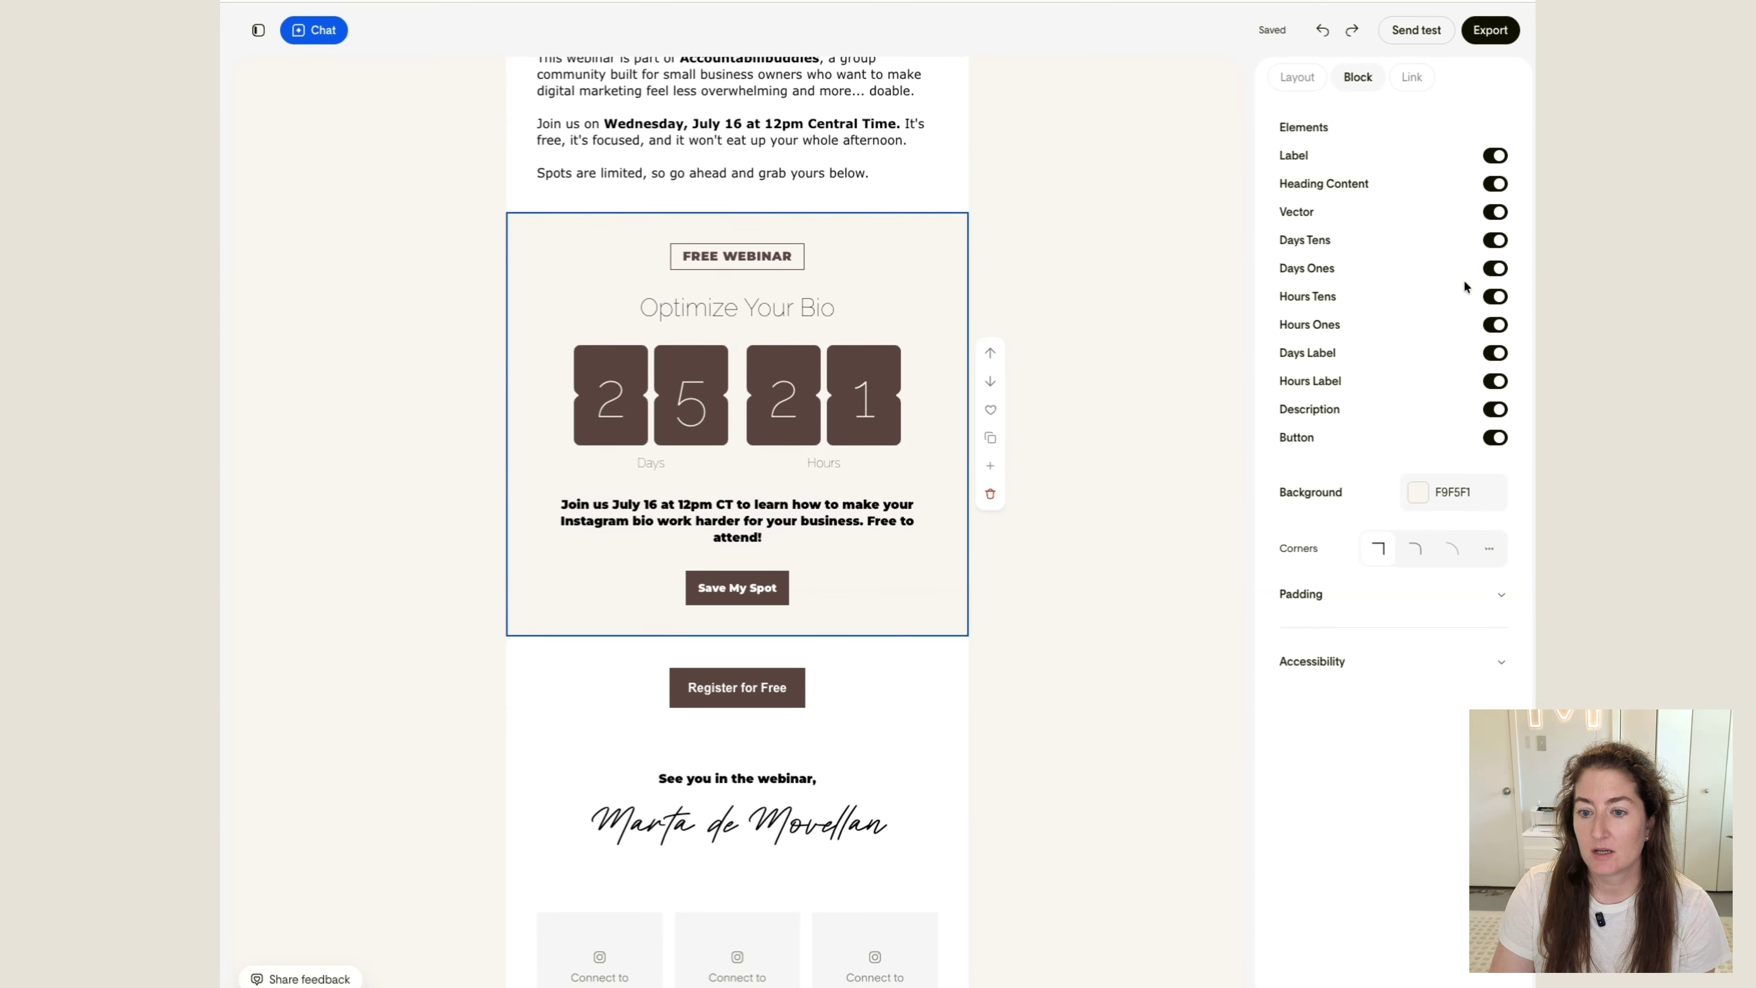
pyautogui.click(1426, 481)
pyautogui.click(1428, 591)
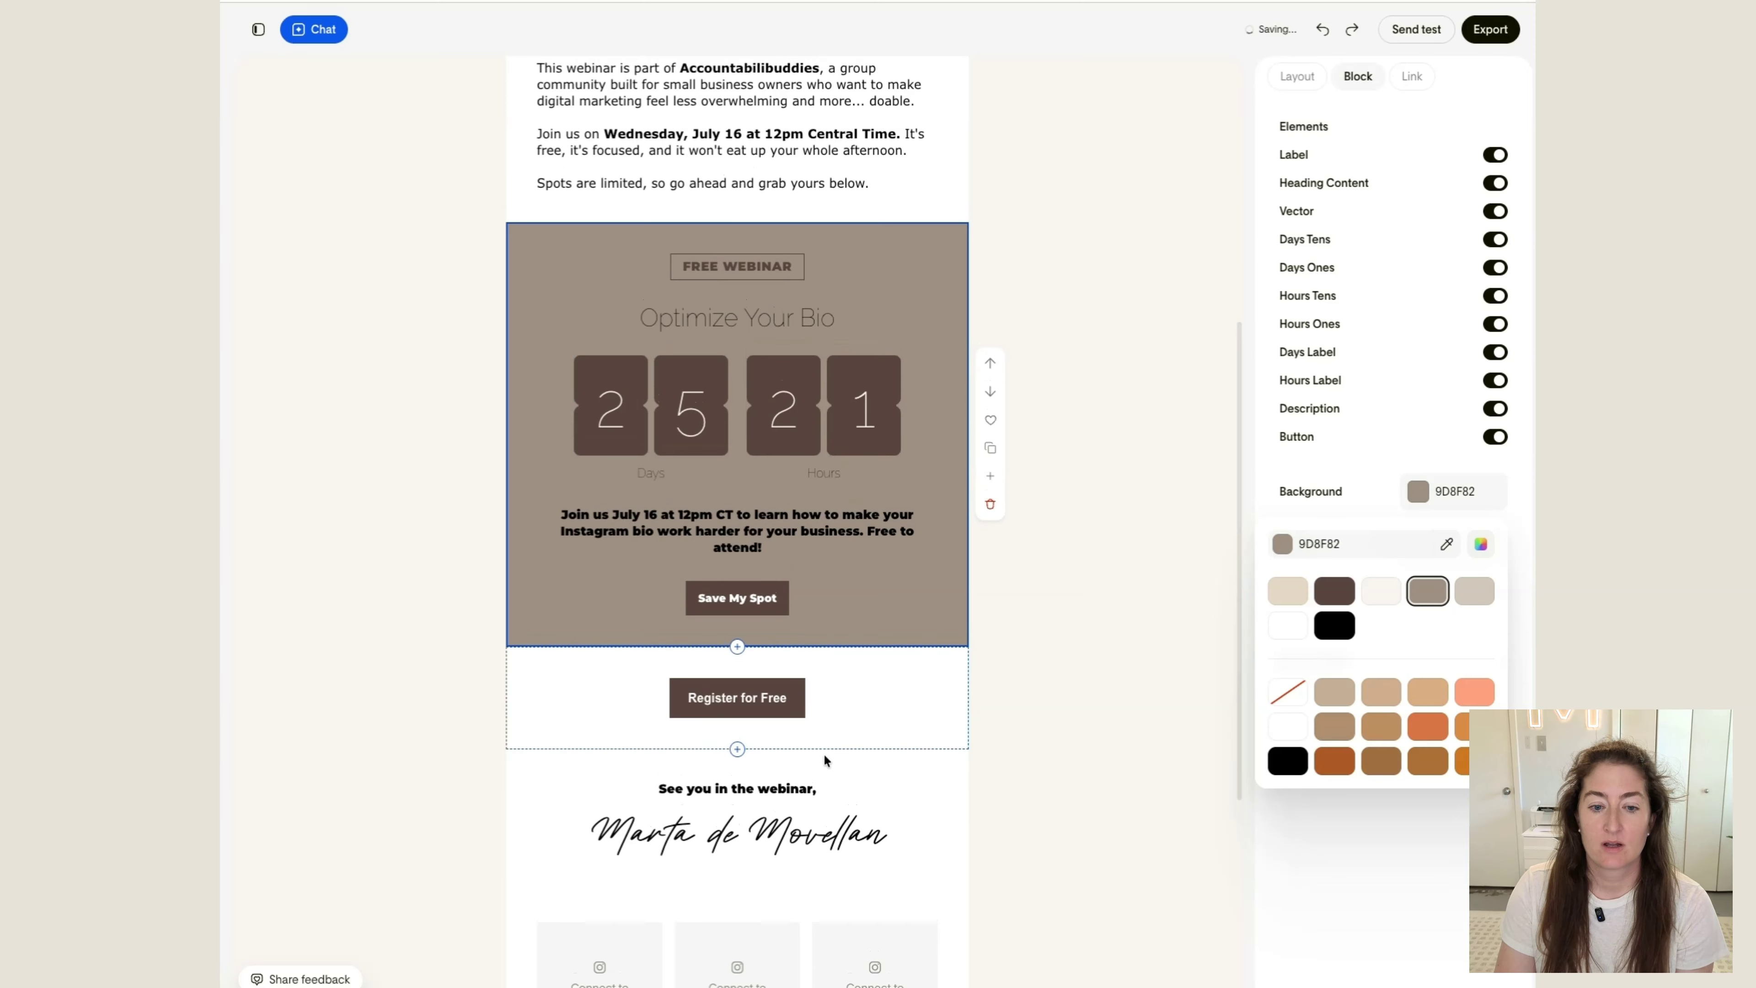
# Shorten the handwritten signature to the first name by deleting the surname
pyautogui.doubleClick(722, 833)
pyautogui.moveTo(722, 832); pyautogui.dragTo(862, 831)
pyautogui.scroll(1, 862, 831)
pyautogui.press('BackSpace')
pyautogui.click(1155, 765)
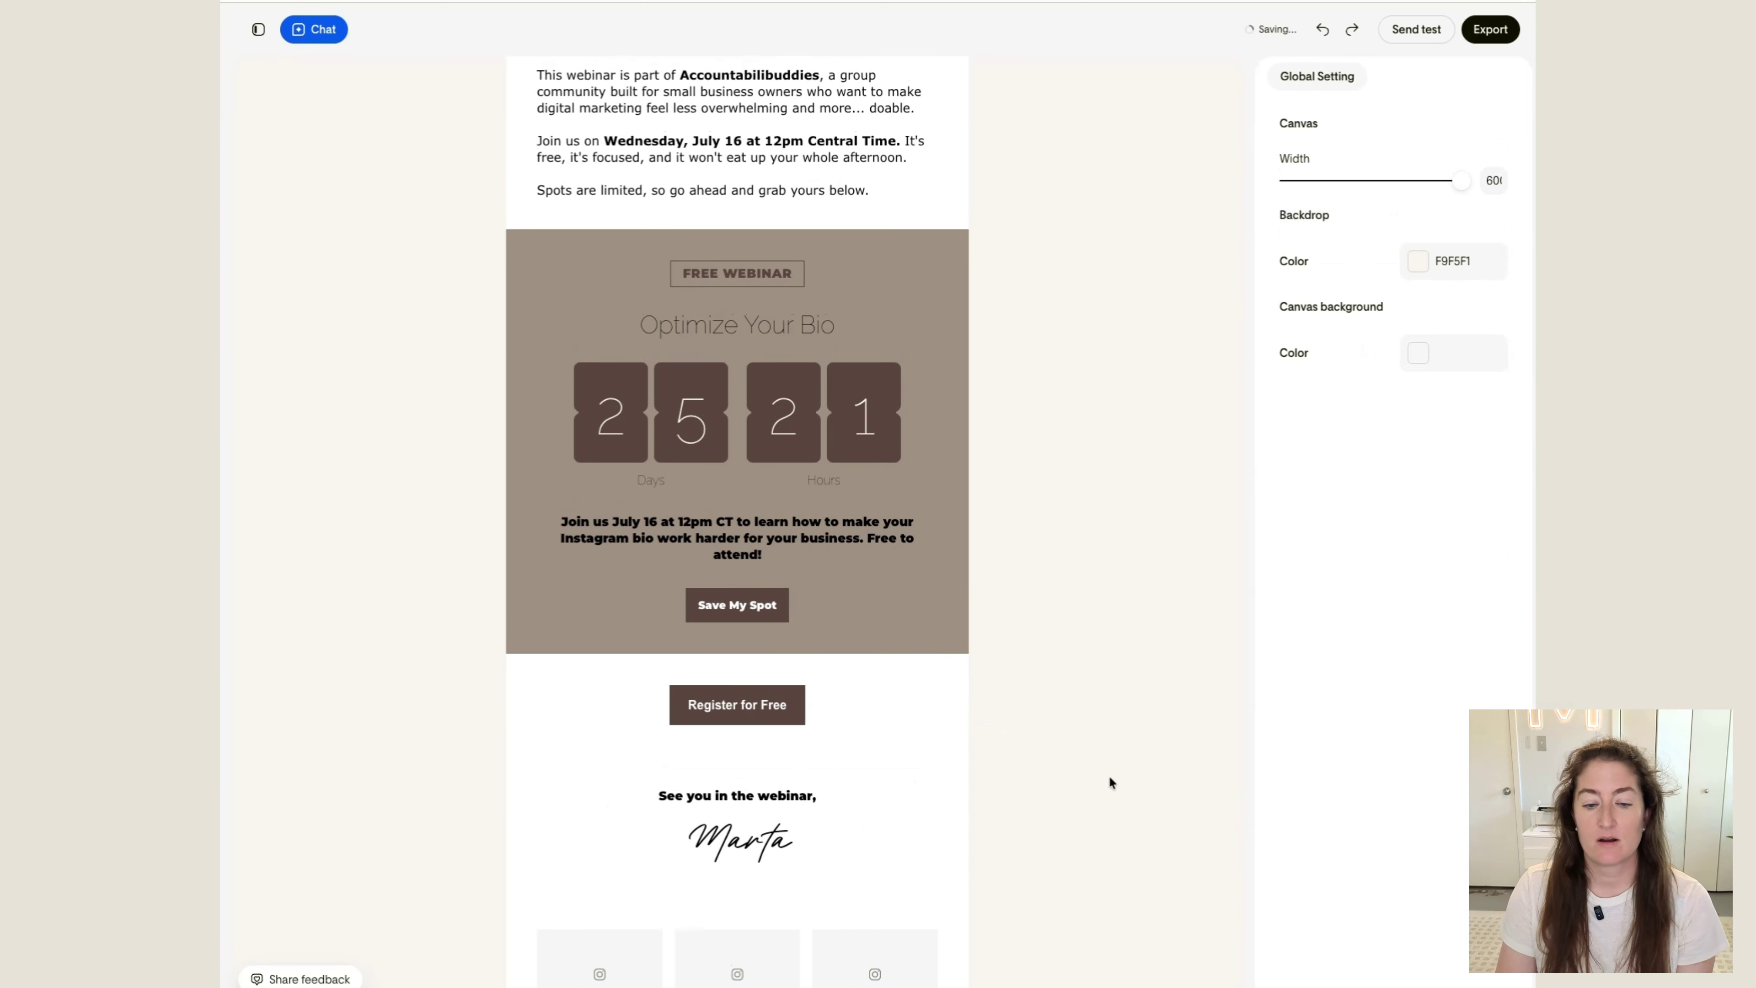
# Move the sign-off and signature block up so it sits above the countdown block
pyautogui.scroll(-1, 925, 808)
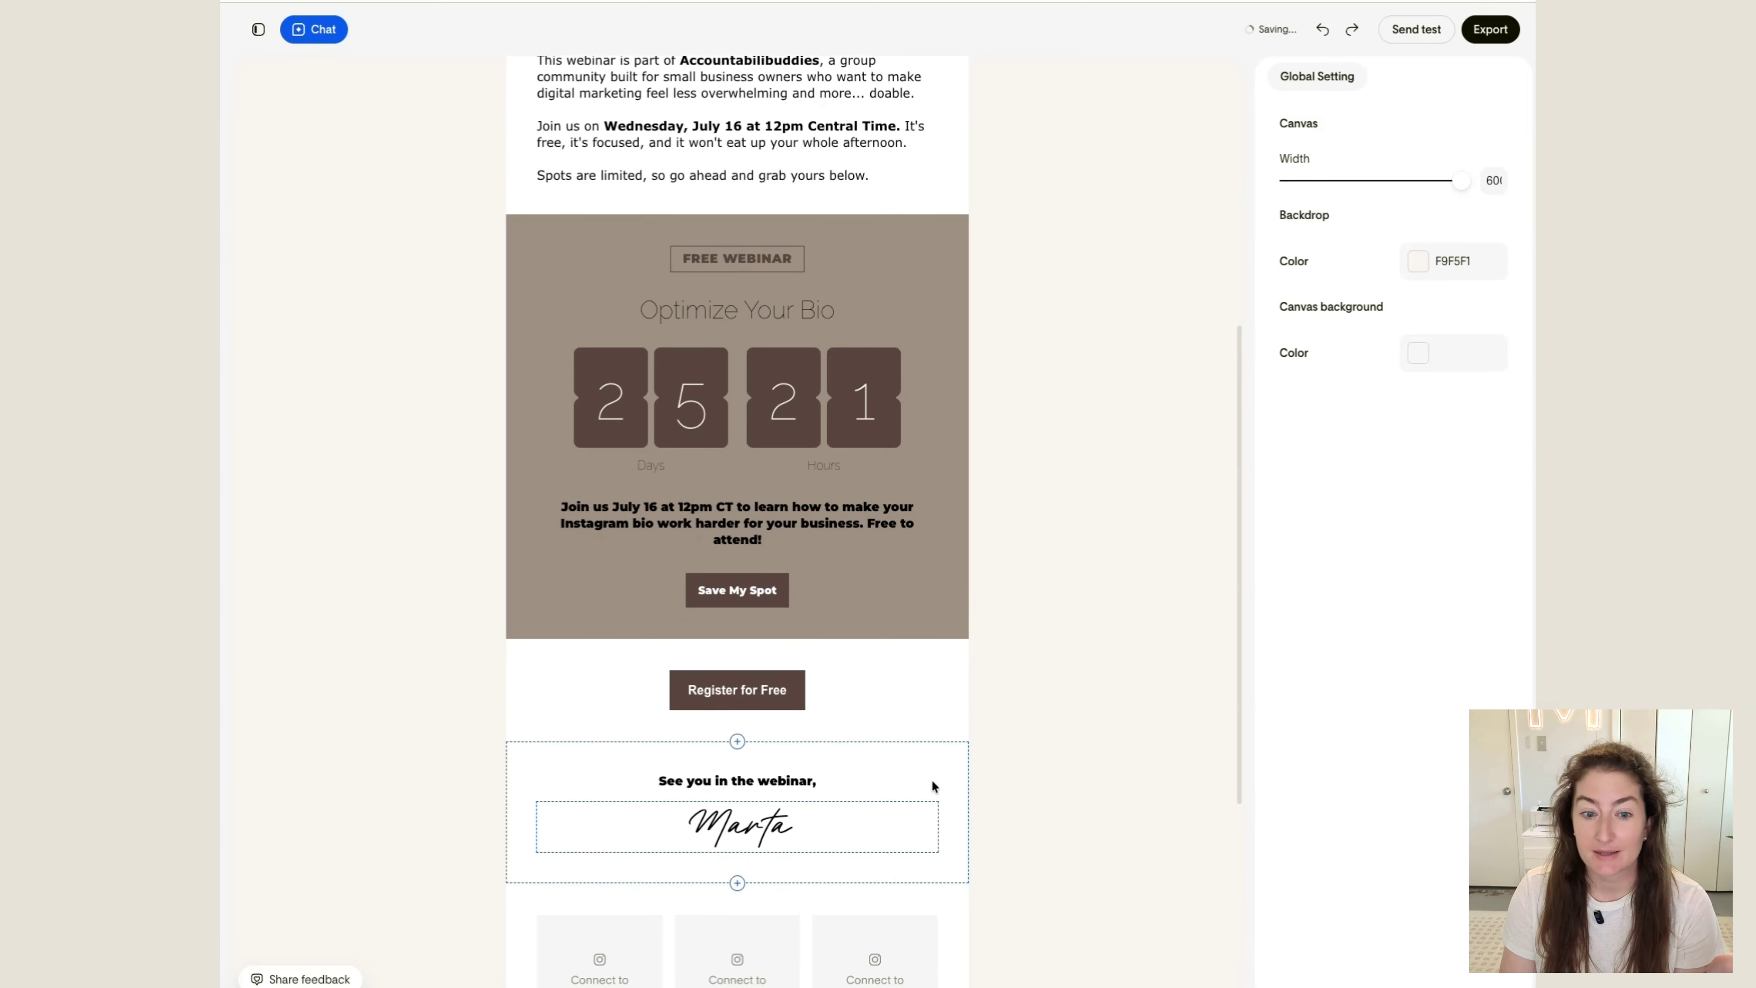
pyautogui.click(946, 764)
pyautogui.click(989, 738)
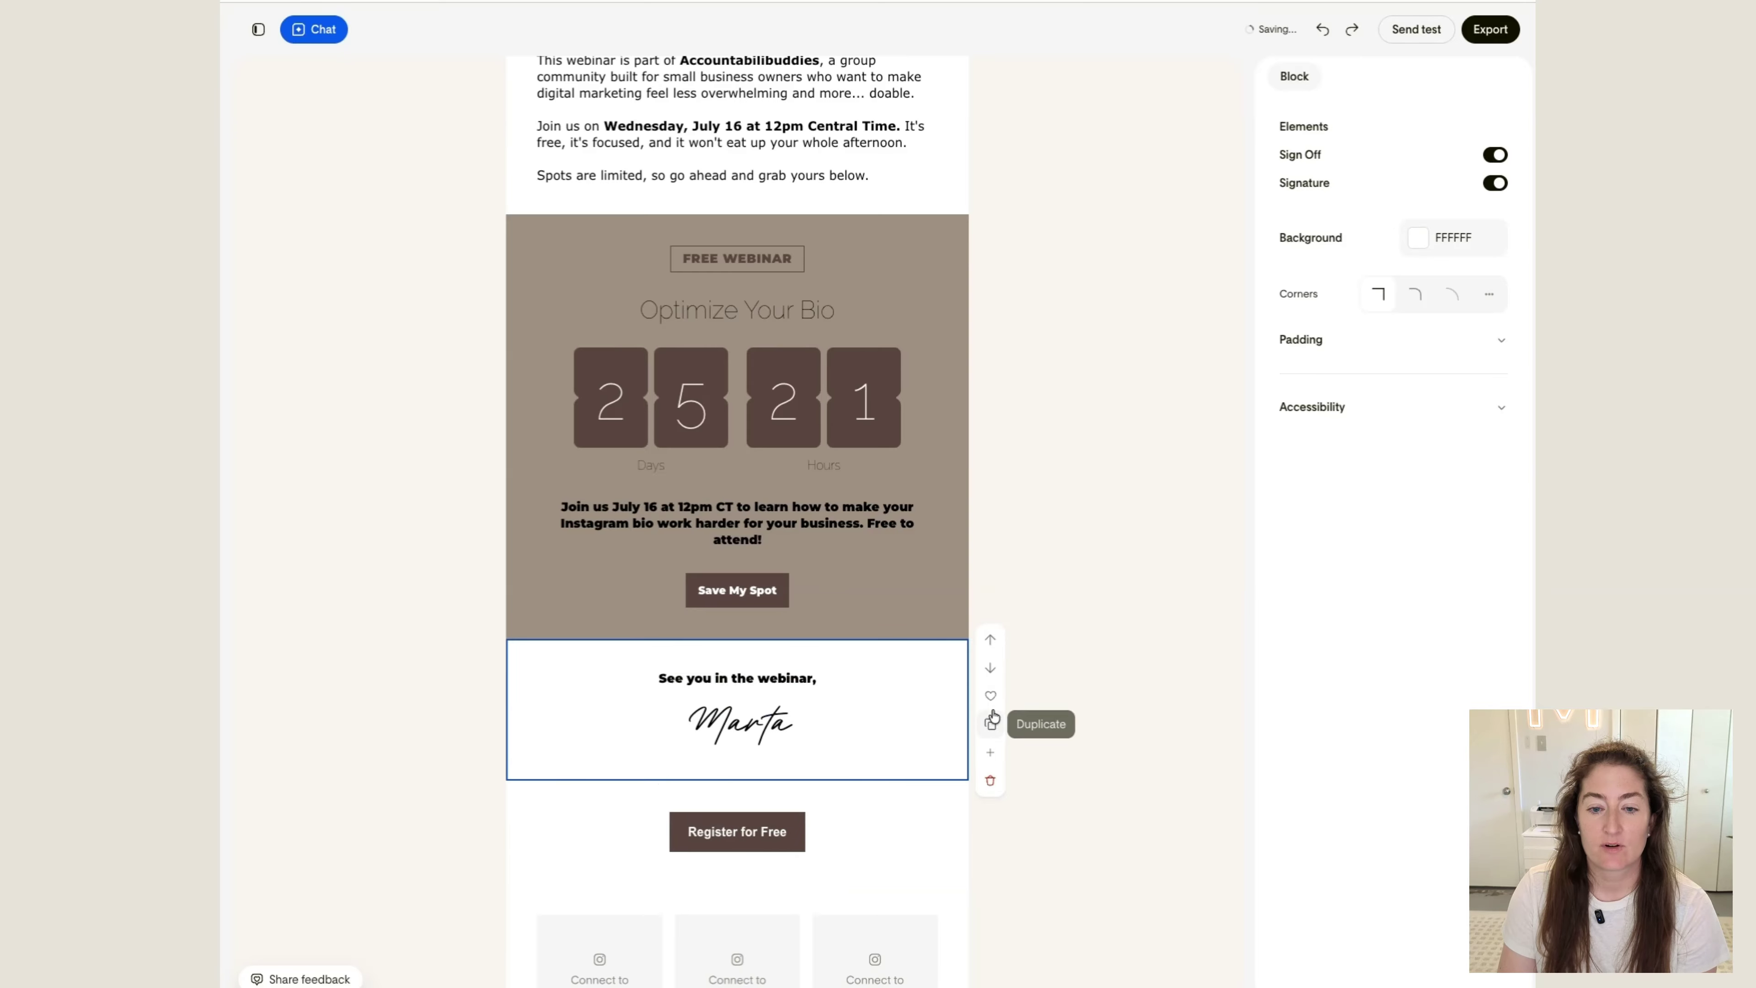
pyautogui.click(989, 645)
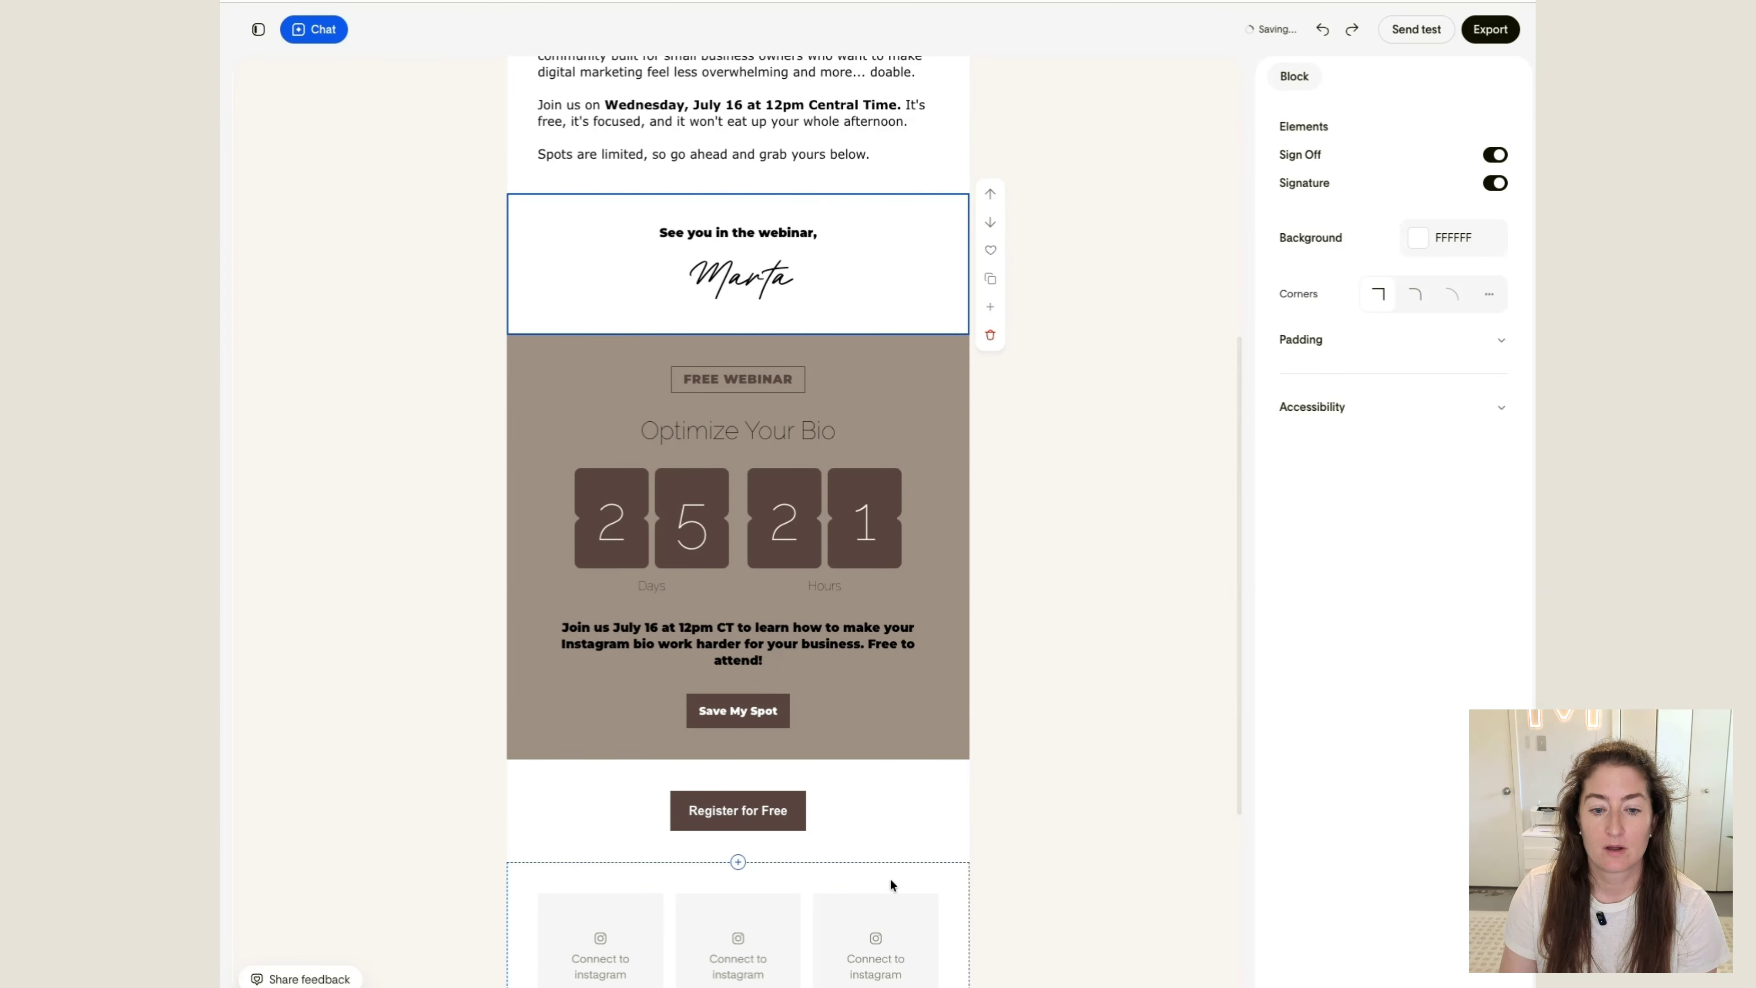
# Move the "Register for Free" button block up between the signature block and the countdown block
pyautogui.scroll(-1, 928, 830)
pyautogui.click(928, 830)
pyautogui.click(990, 743)
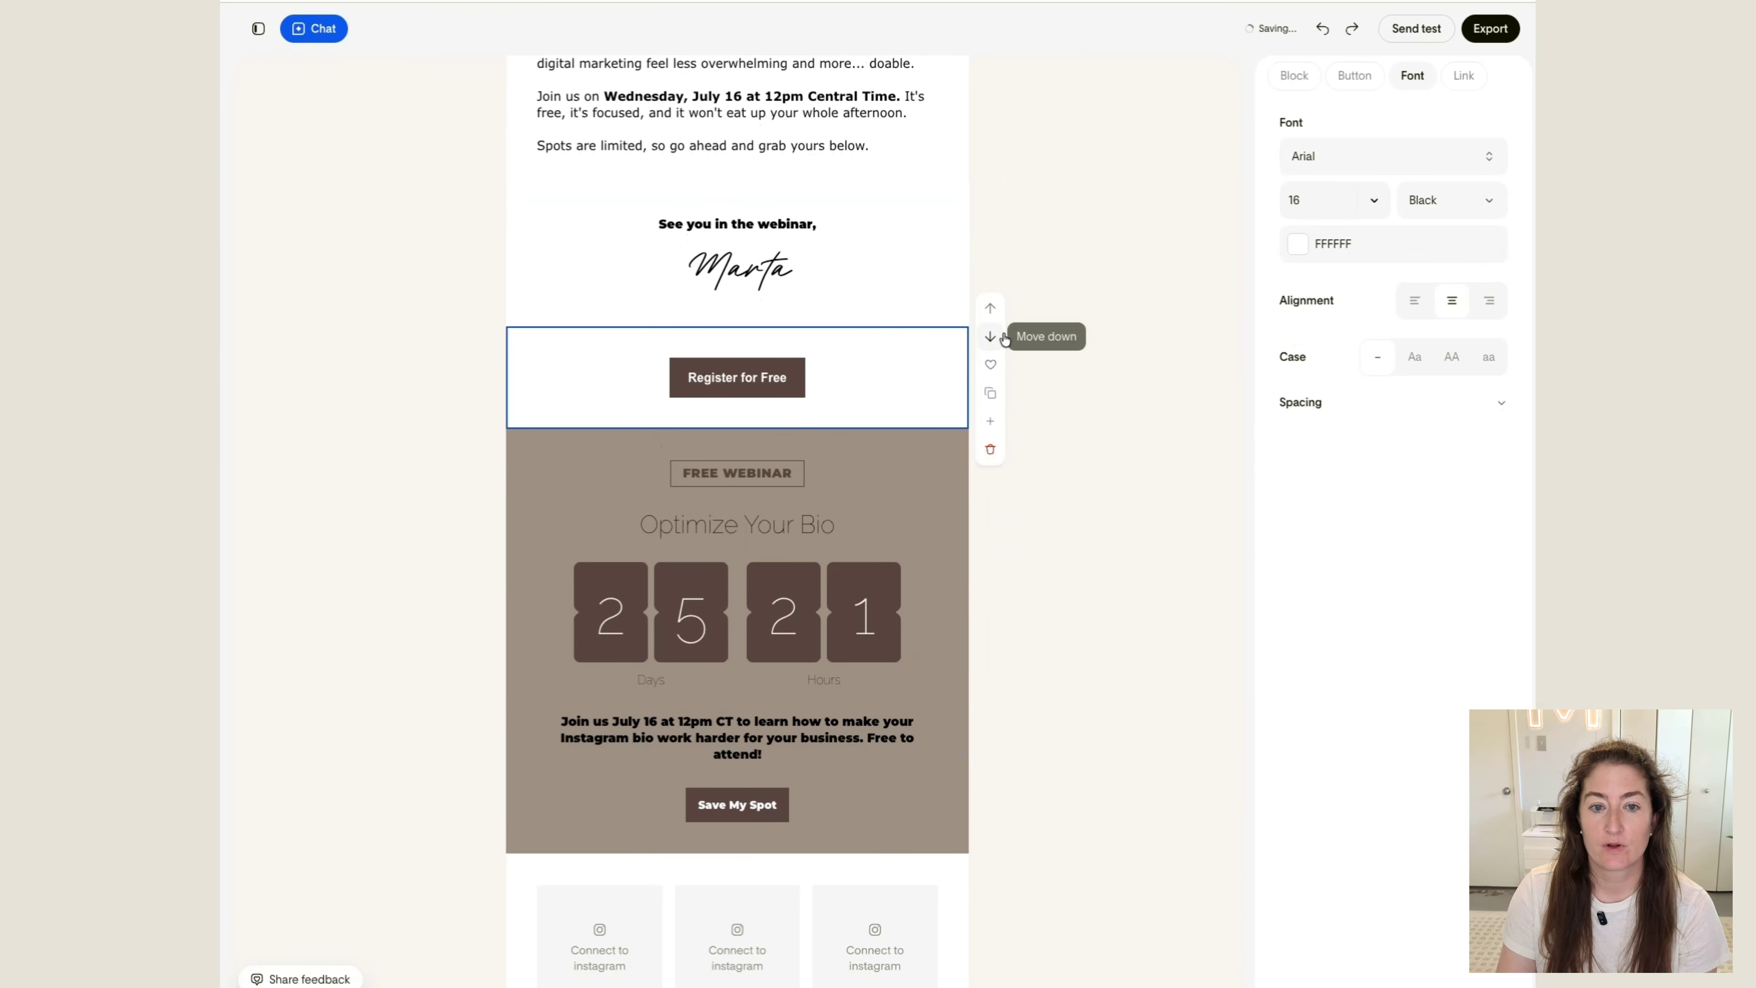
# Delete the line "Sound familiar? You're not alone." from the email's body text
pyautogui.scroll(8, 942, 340)
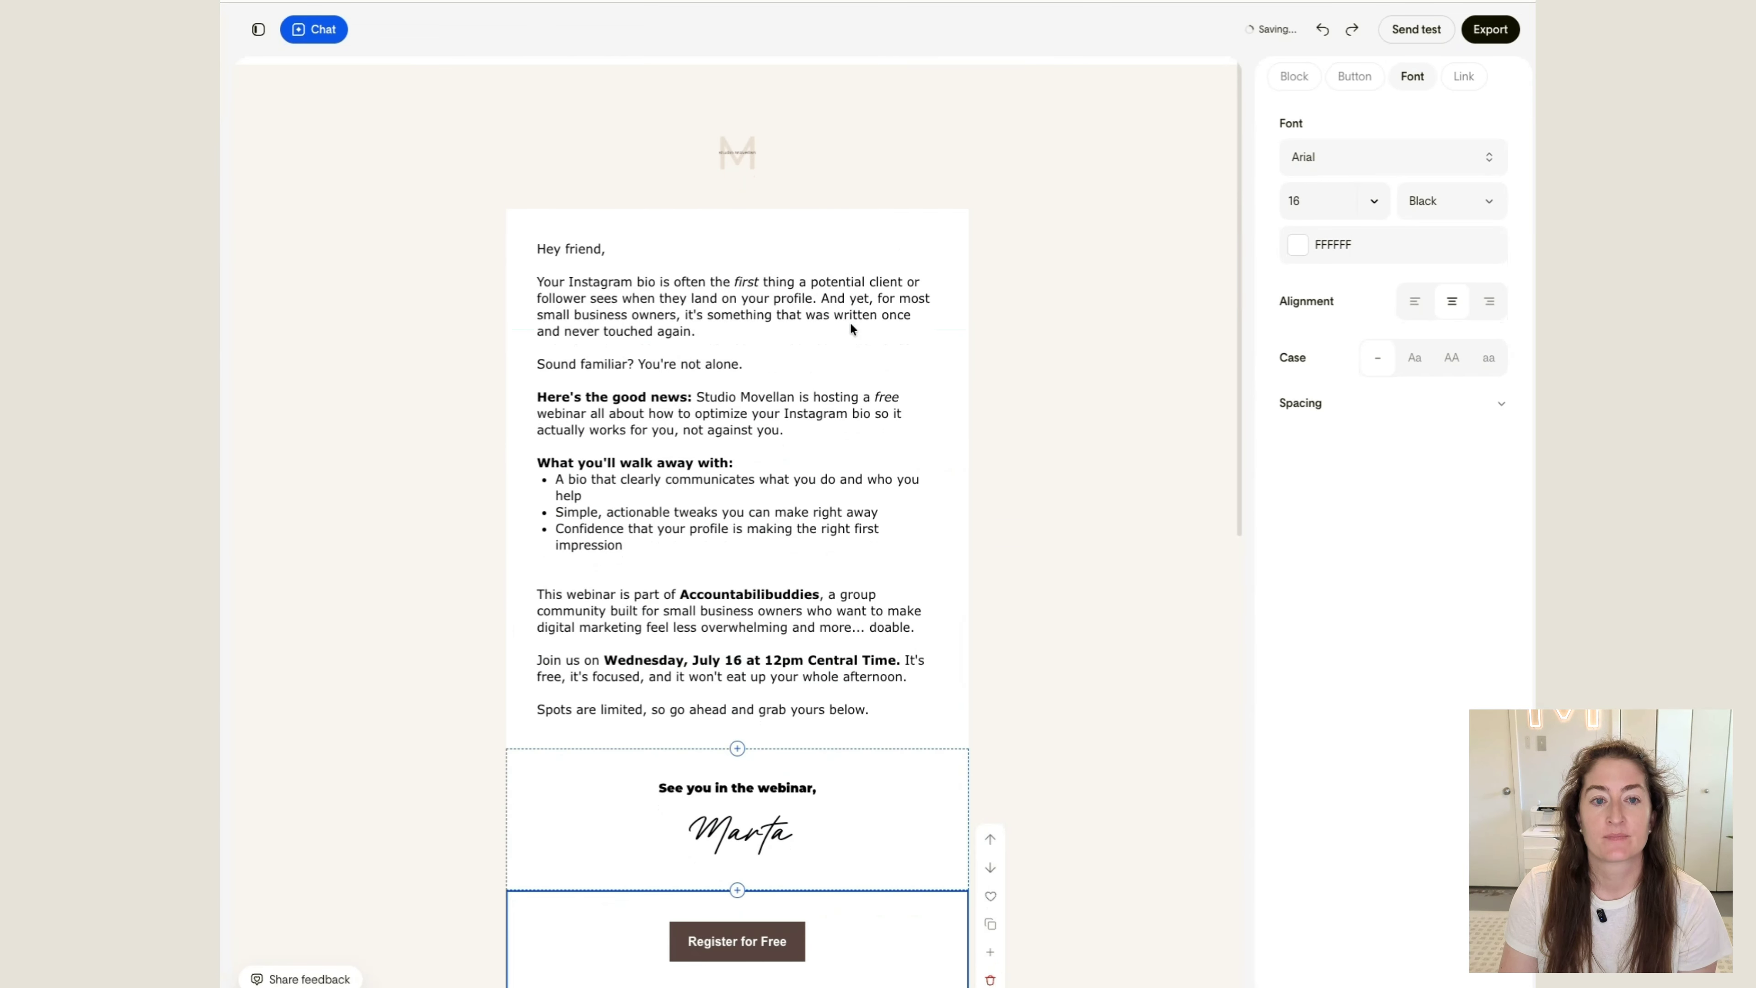
pyautogui.click(617, 305)
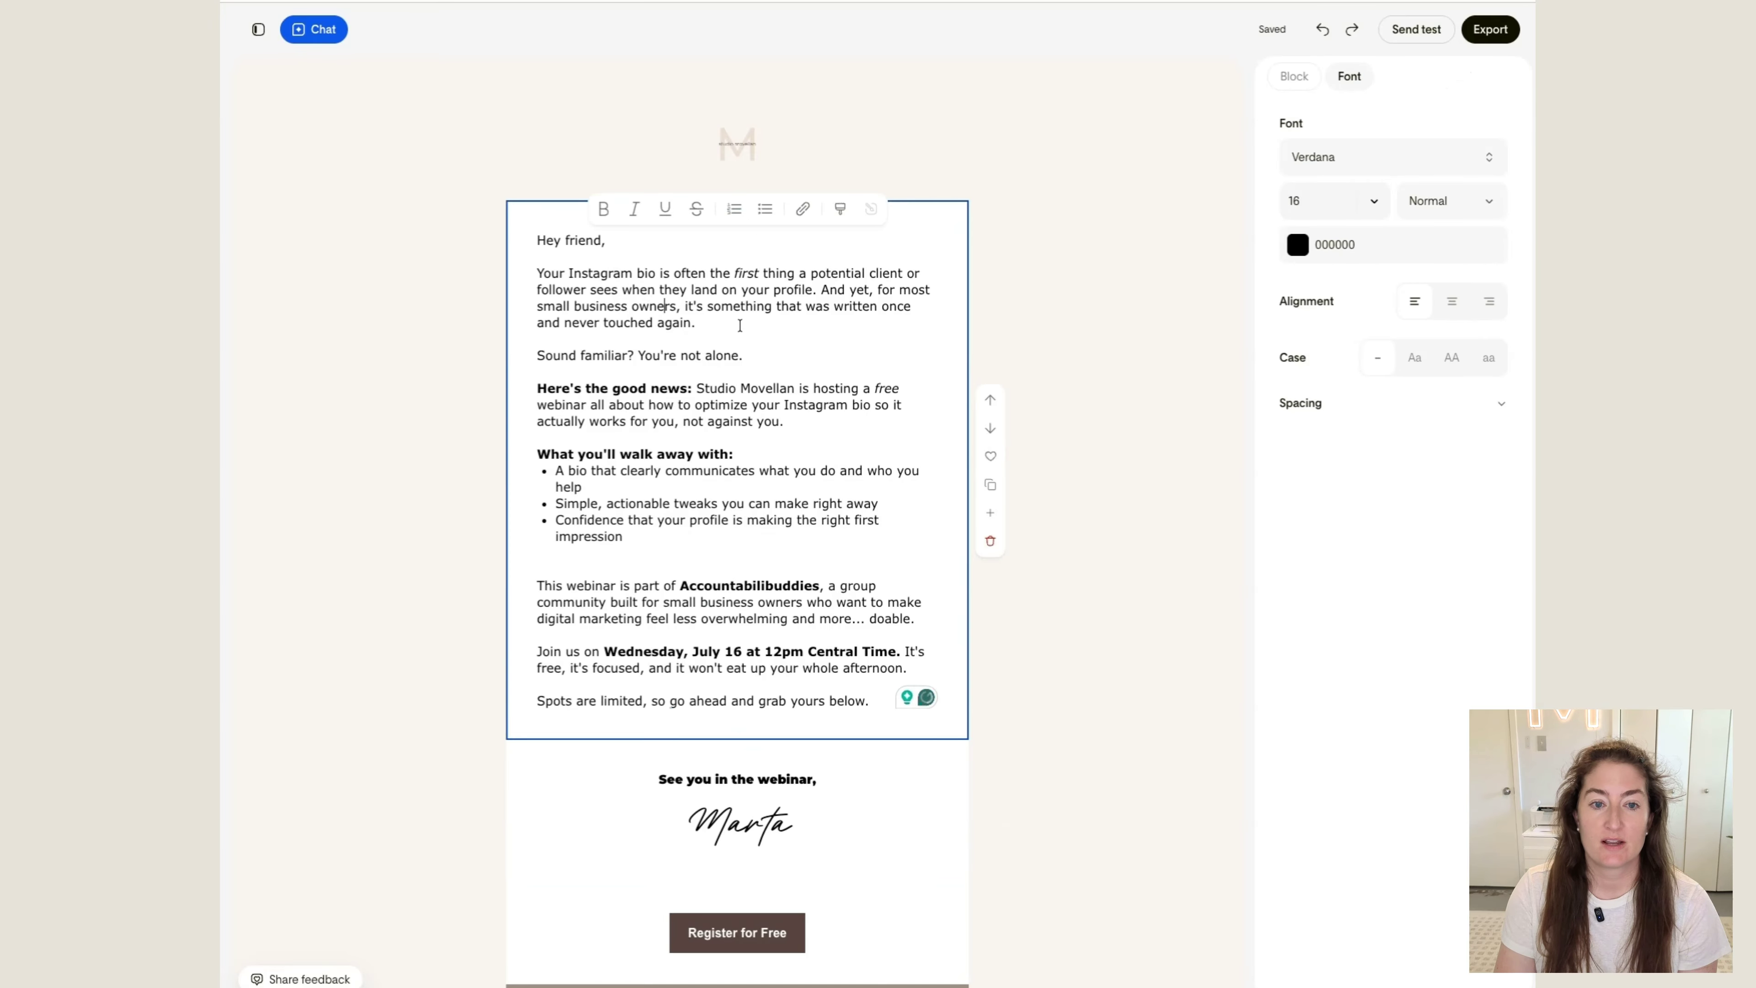
pyautogui.moveTo(771, 353); pyautogui.dragTo(531, 344)
pyautogui.click(714, 355)
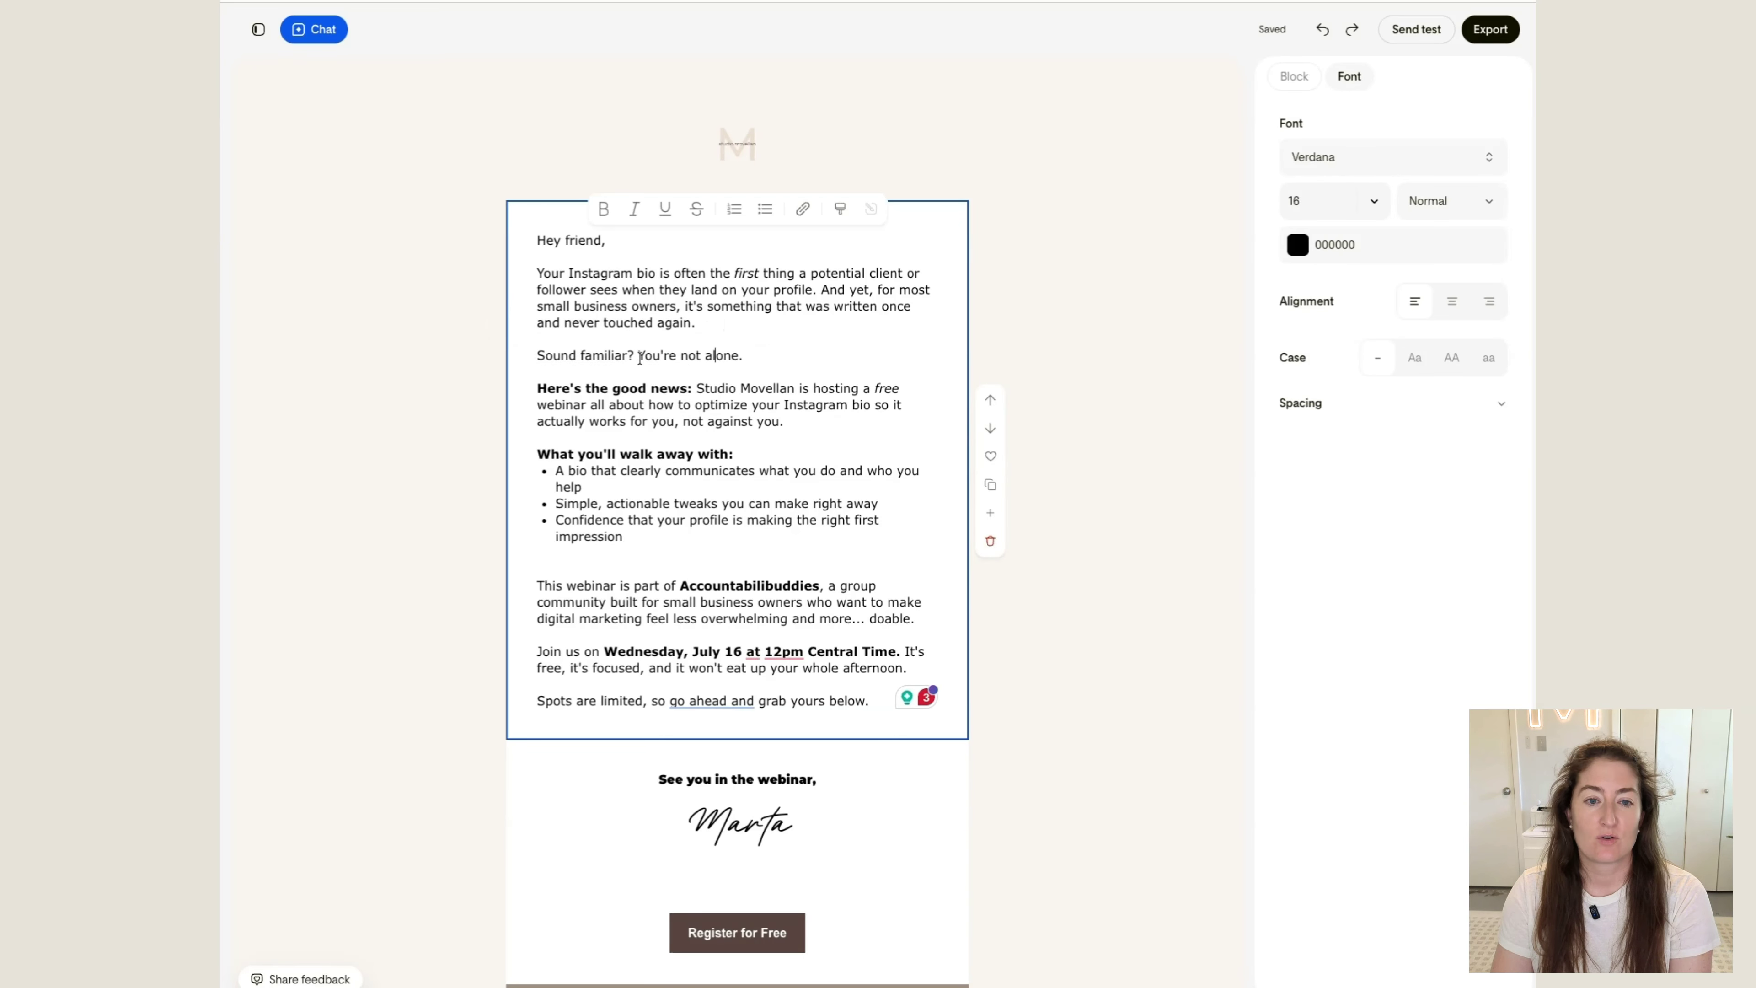
pyautogui.moveTo(781, 354); pyautogui.dragTo(462, 359)
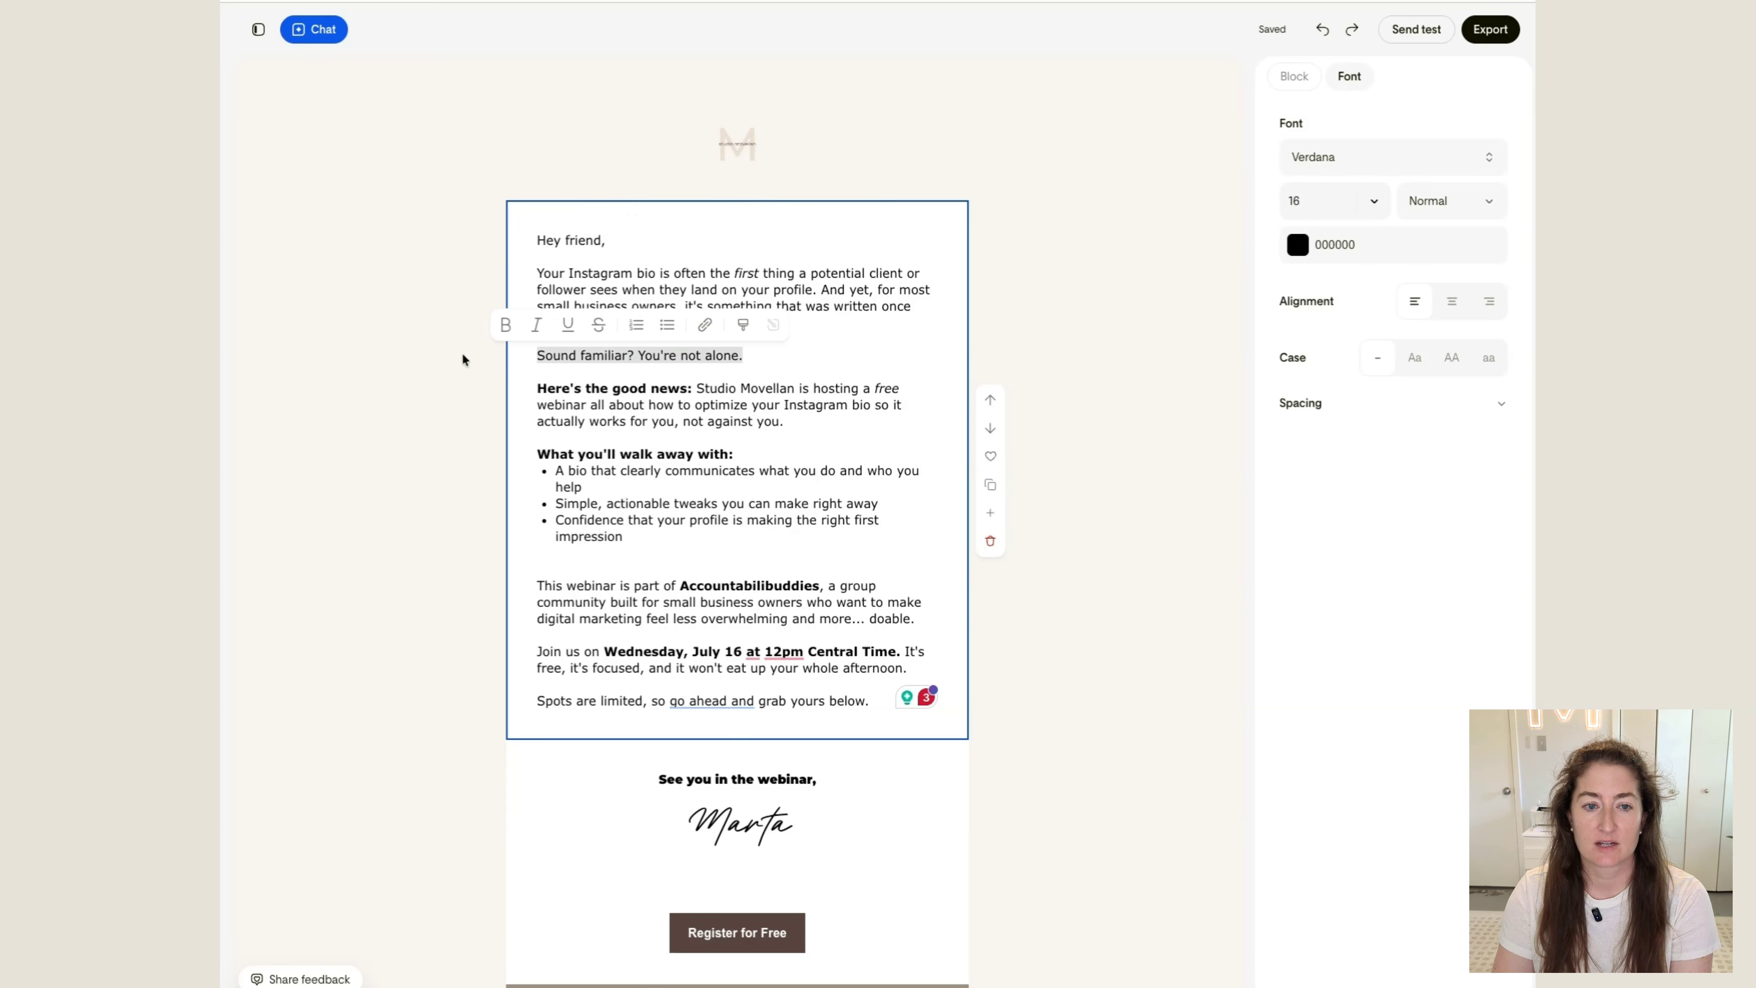
pyautogui.press('BackSpace')
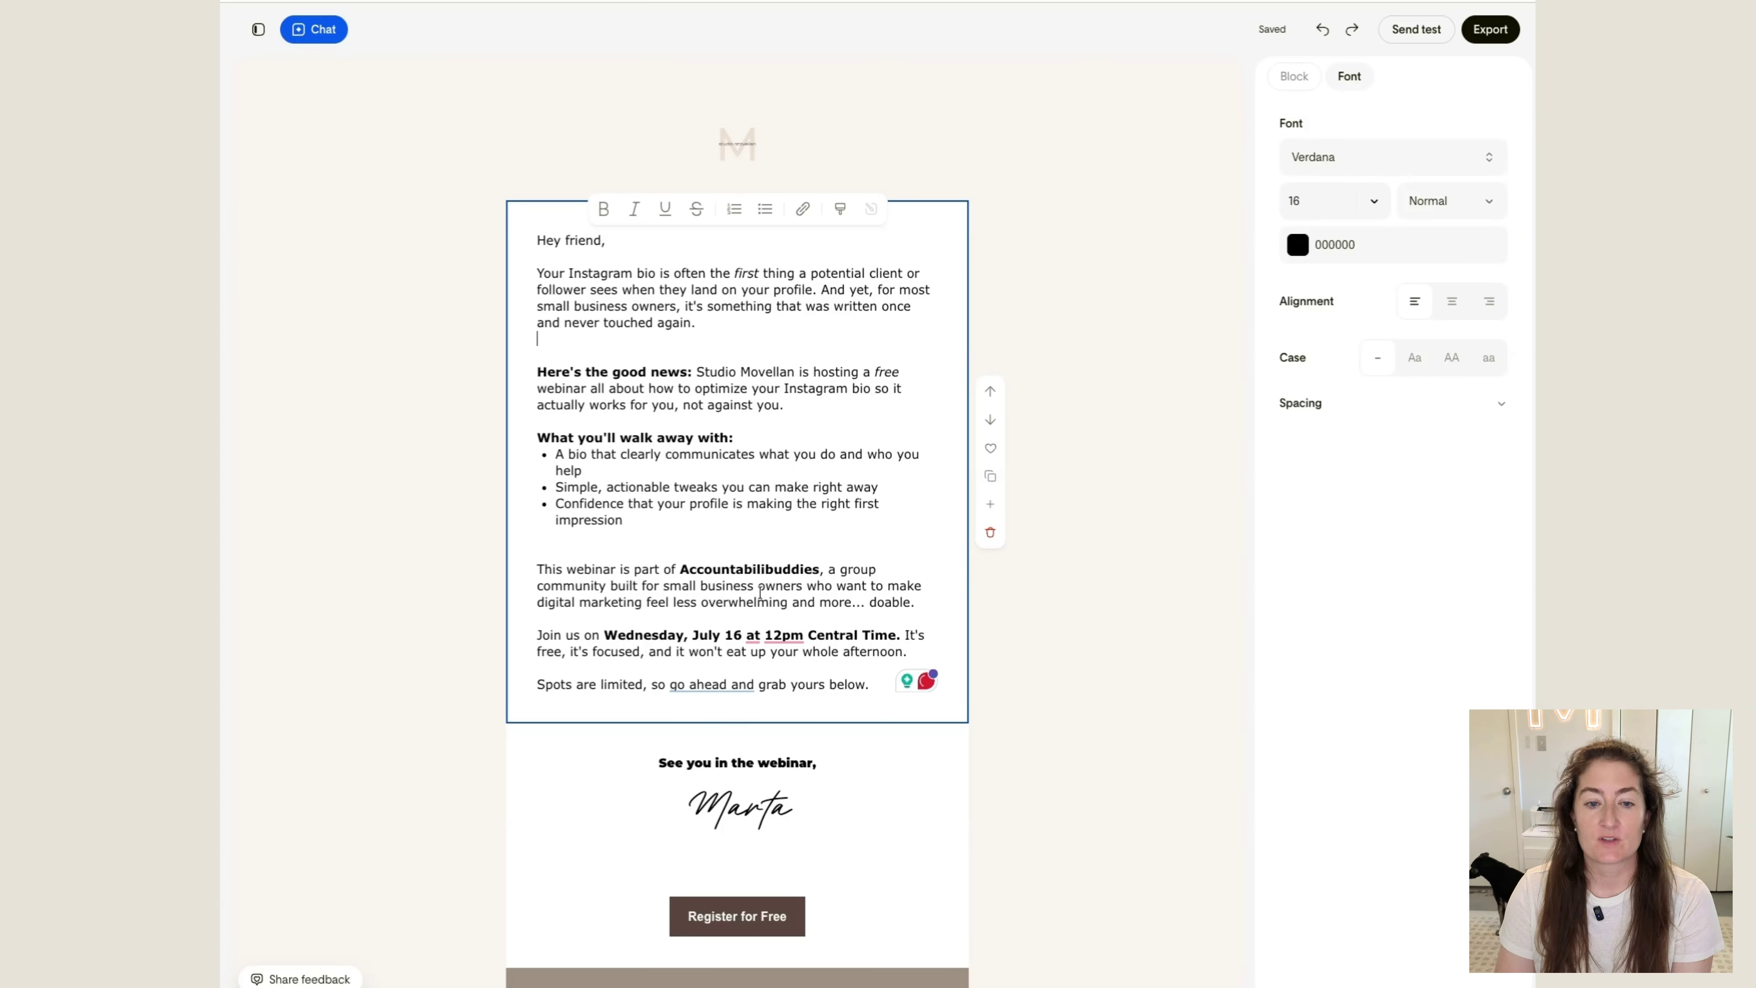
# Left-align the sign-off line "See you in the webinar,"
pyautogui.scroll(-5, 705, 626)
pyautogui.click(818, 468)
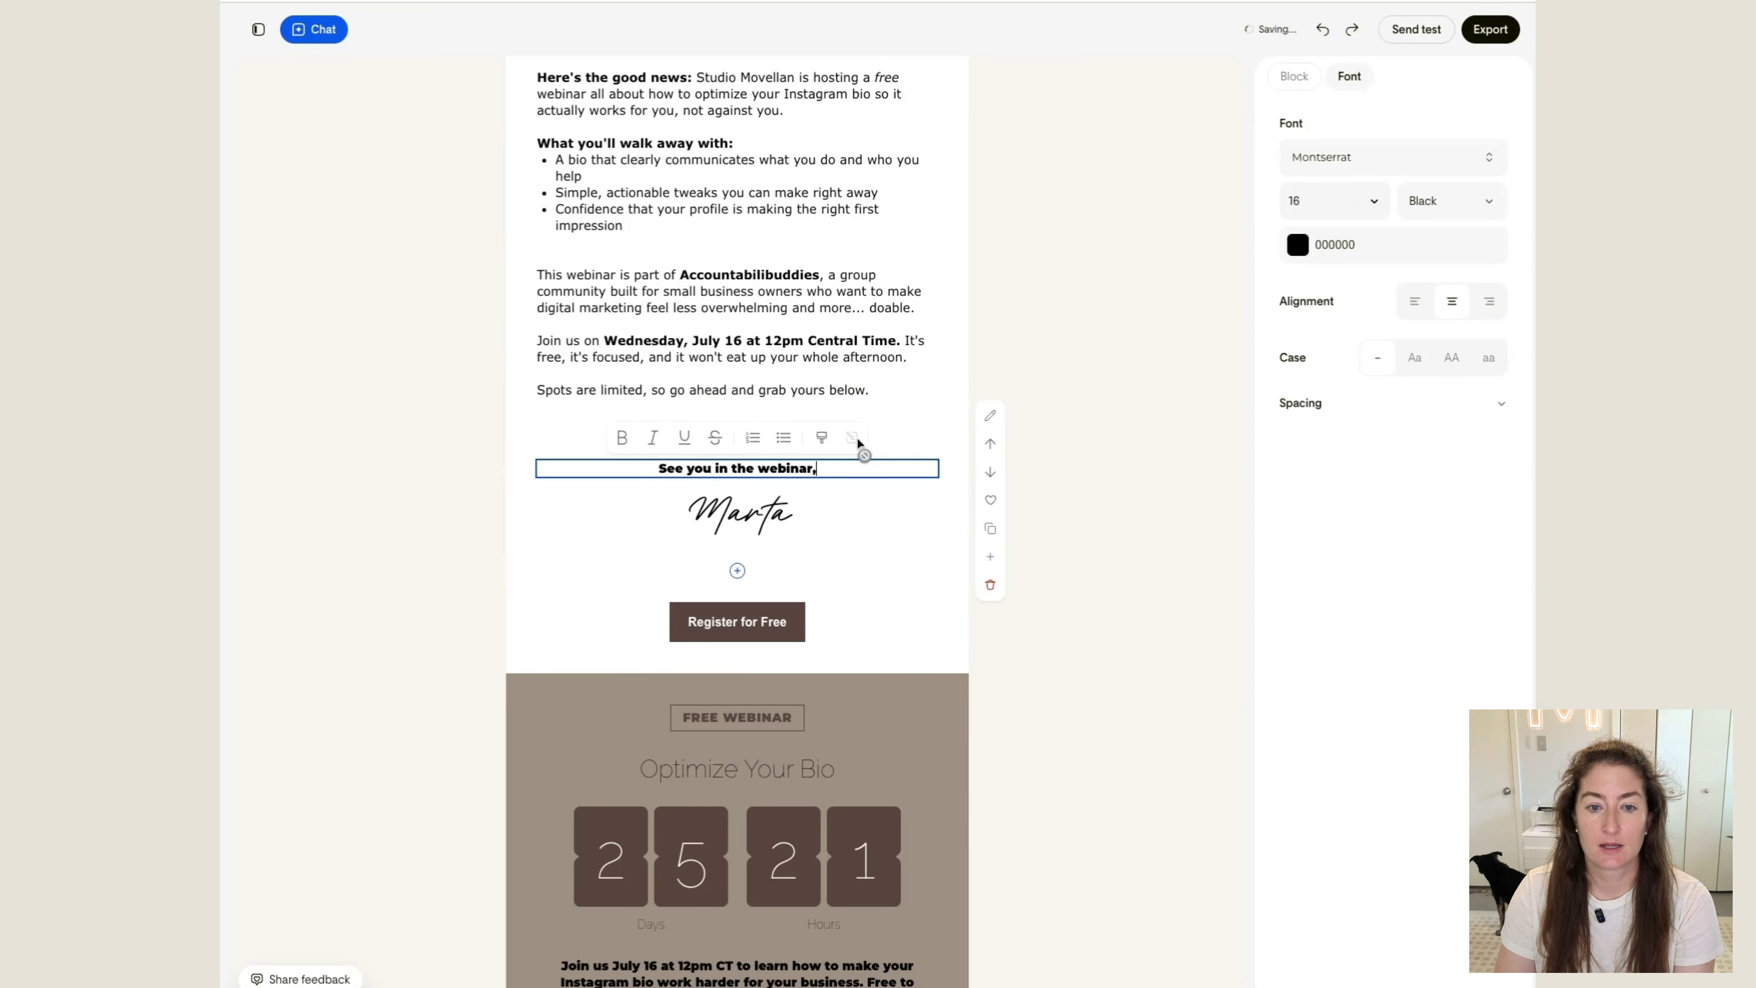
pyautogui.click(1414, 301)
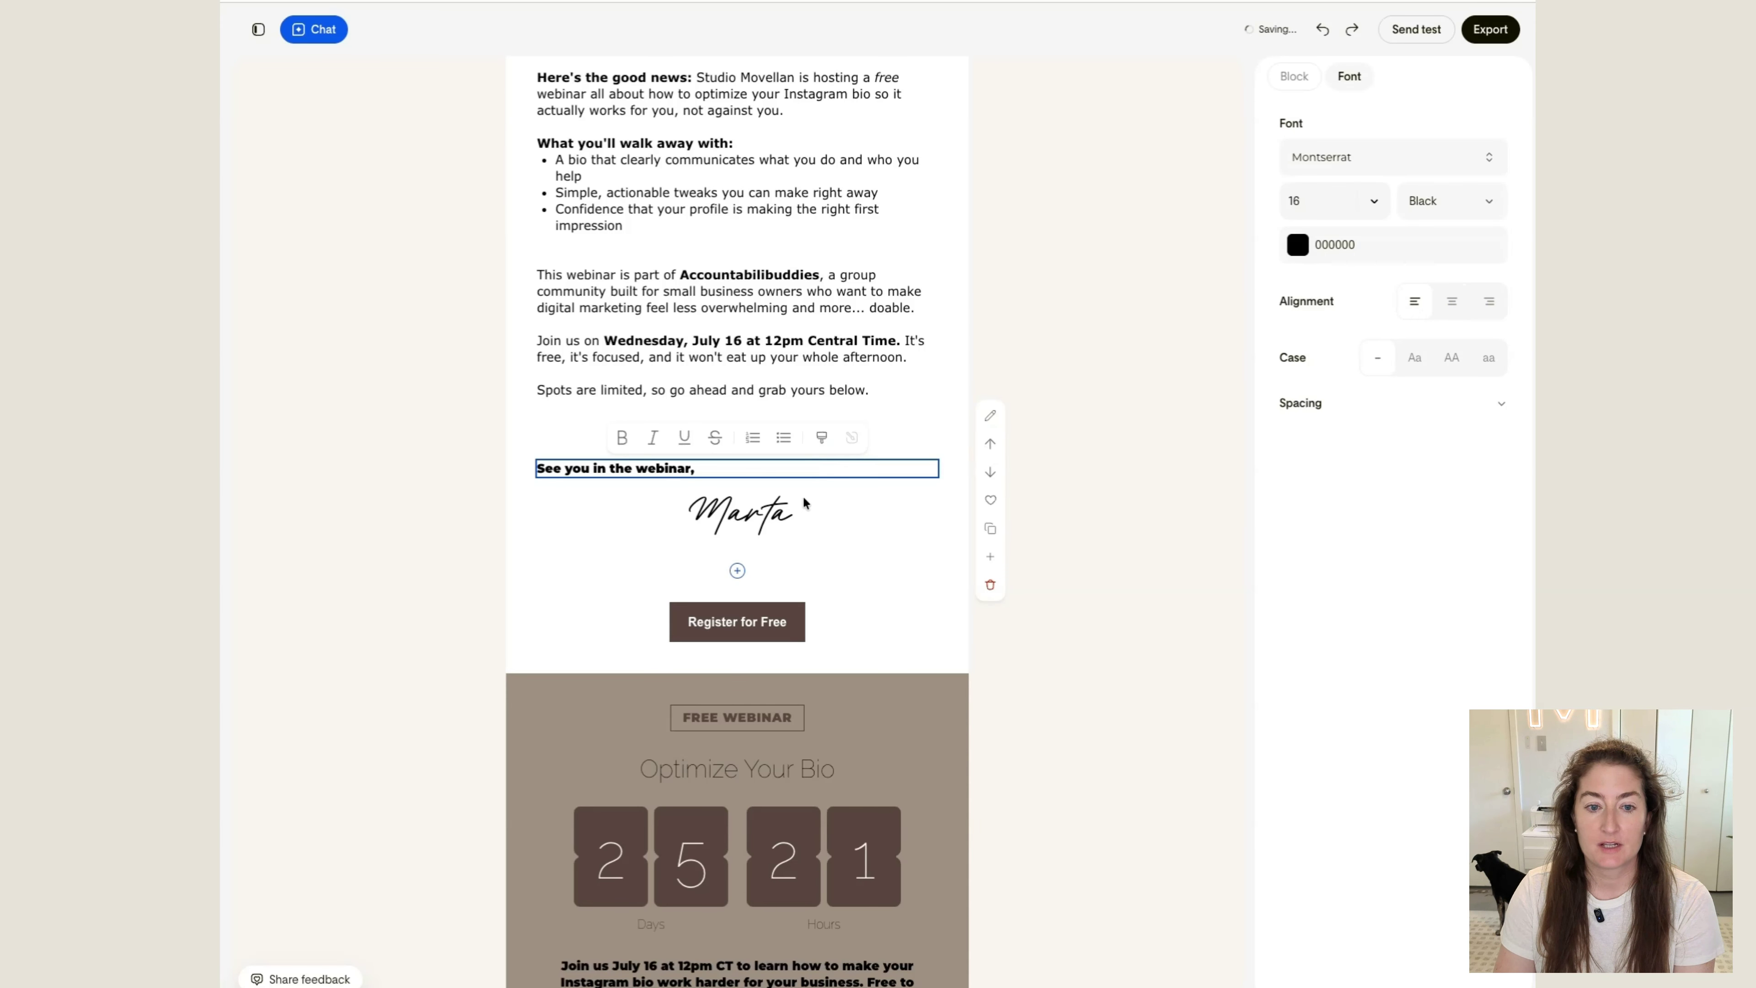
# Change the body text color to the dark brown brand color 59453F
pyautogui.click(726, 313)
pyautogui.scroll(5, 719, 305)
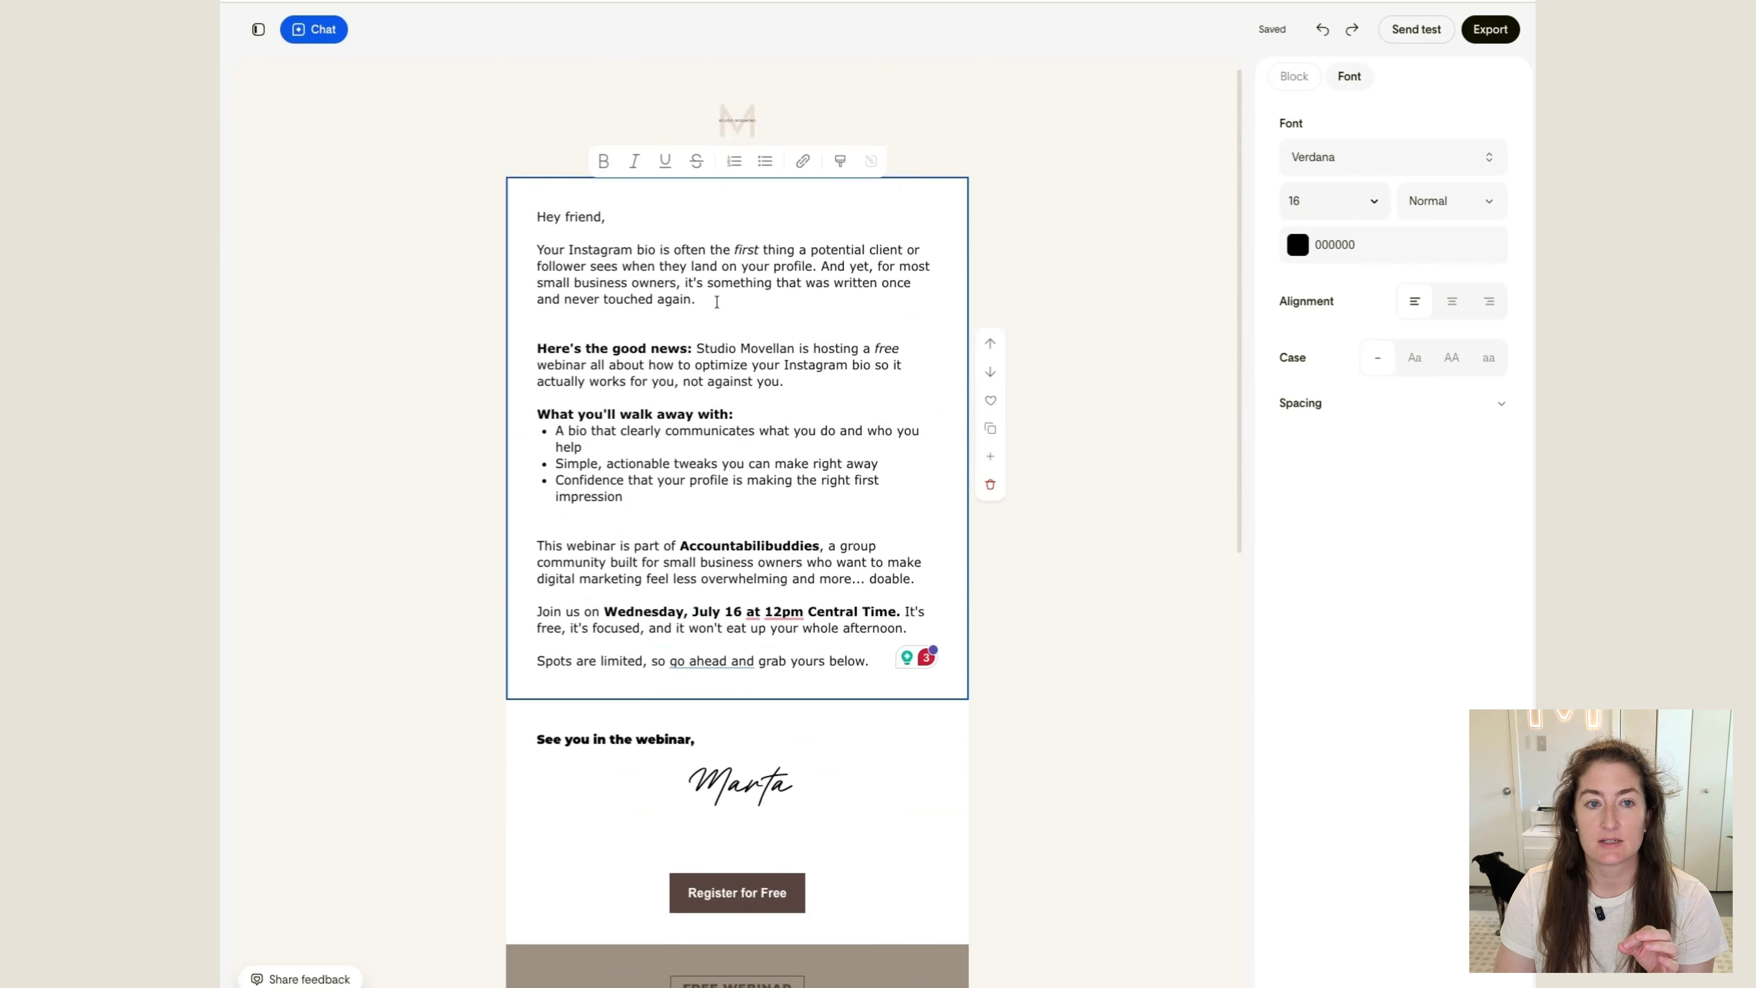
pyautogui.scroll(1, 717, 303)
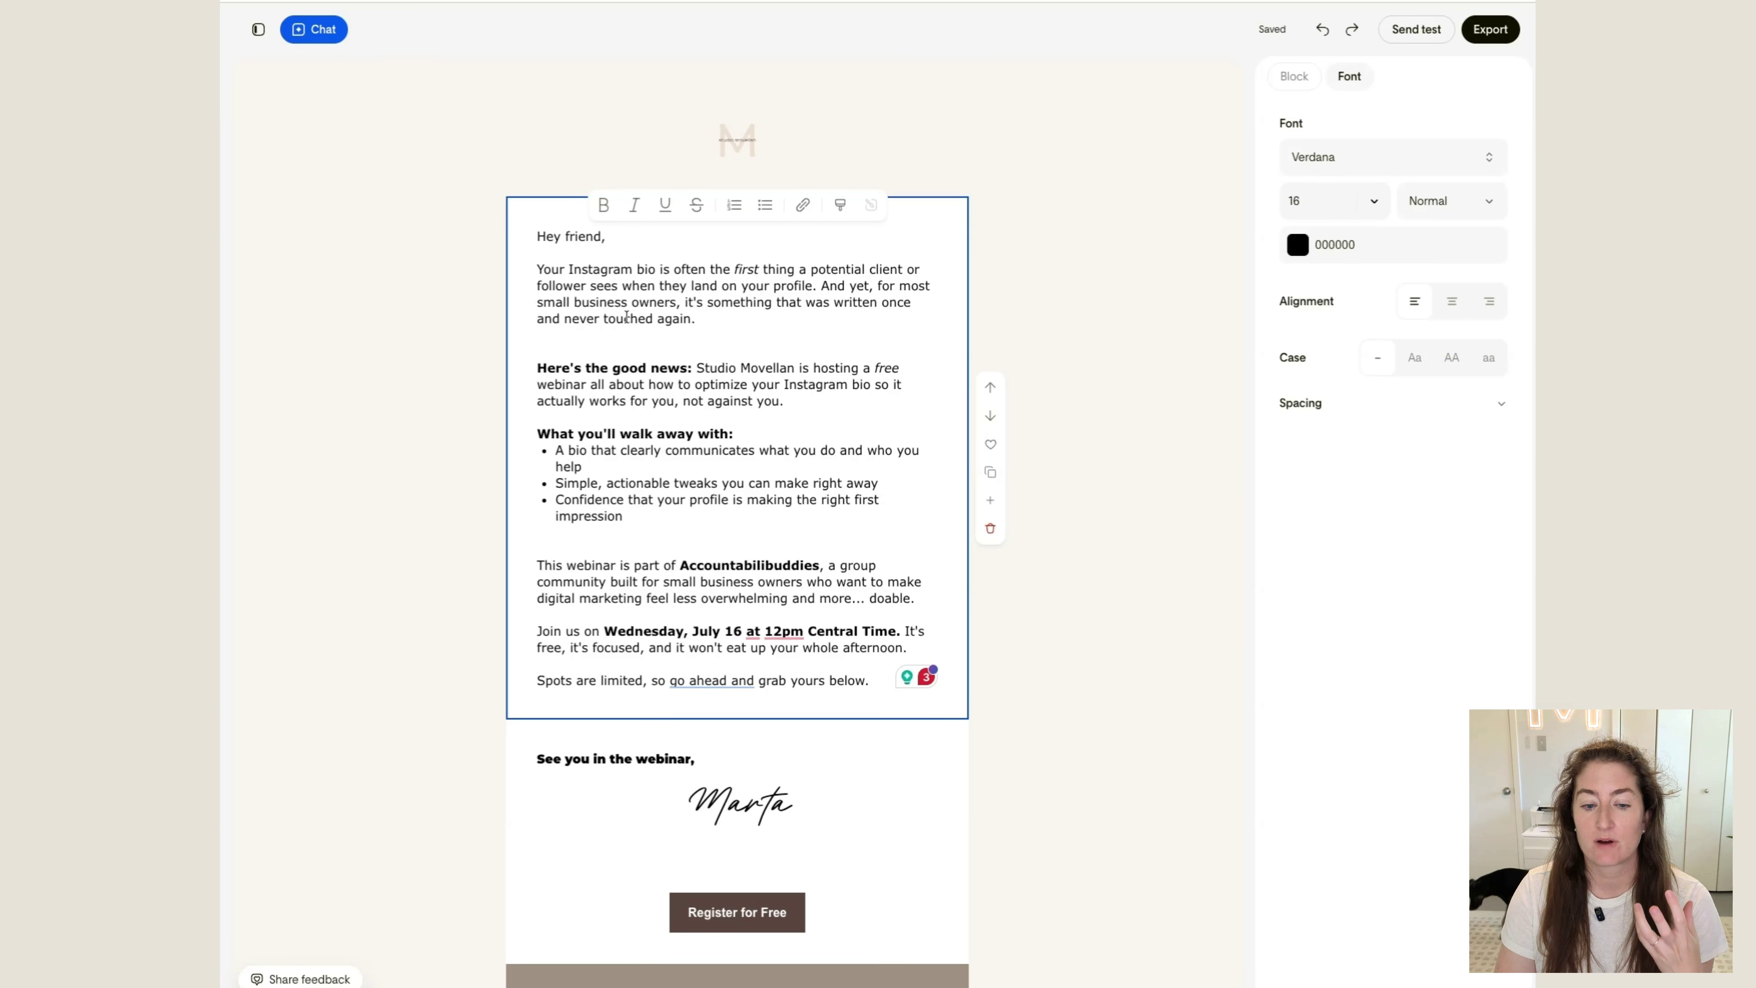
pyautogui.click(1298, 254)
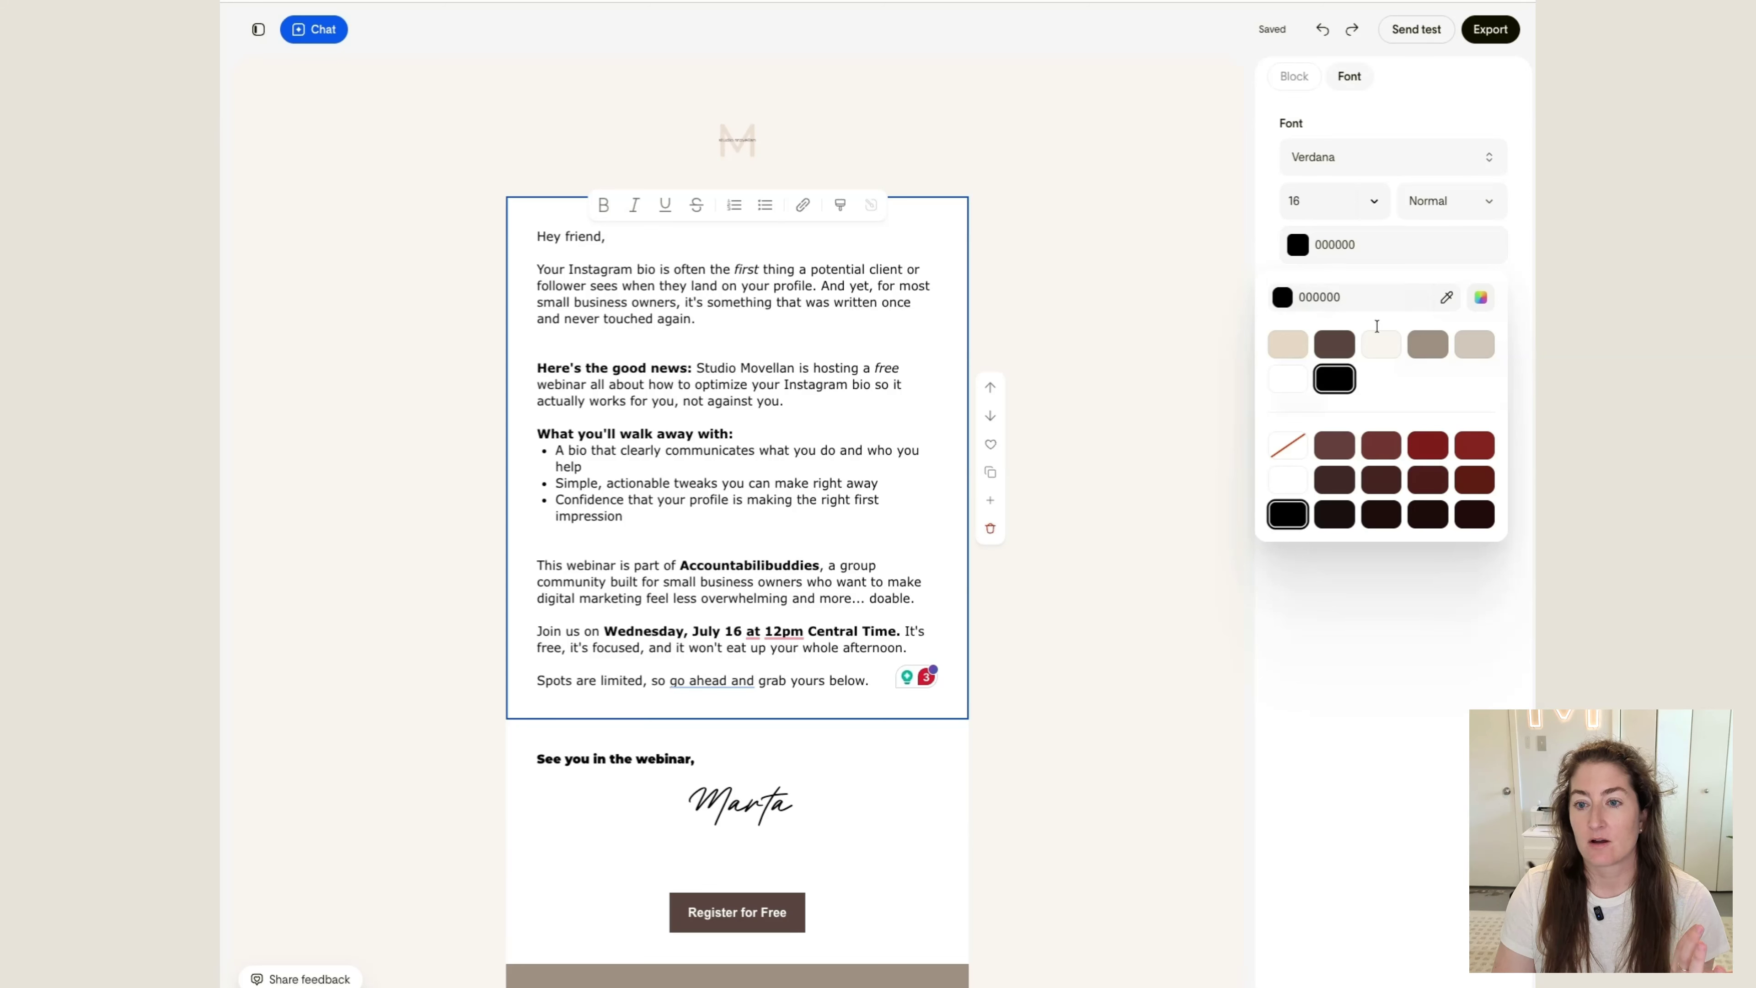
pyautogui.click(1333, 351)
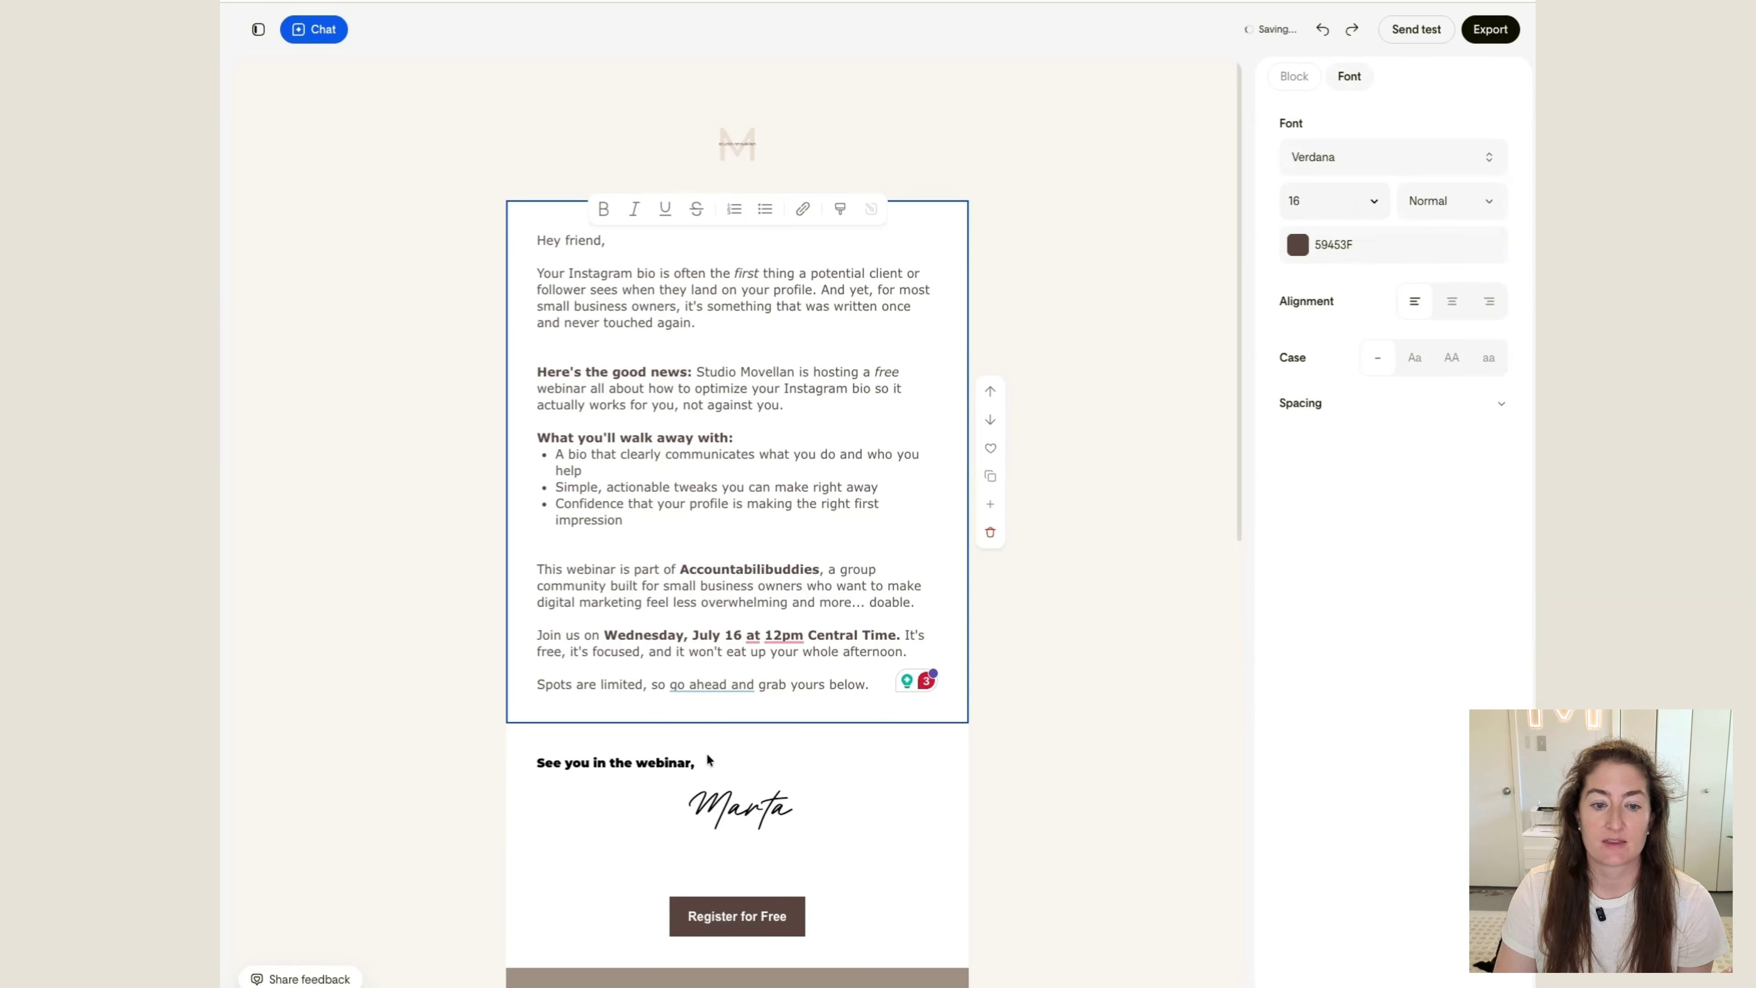
# Try to recolor the "See you in the webinar," line with the dark brown 59453F
pyautogui.click(678, 772)
pyautogui.click(1325, 250)
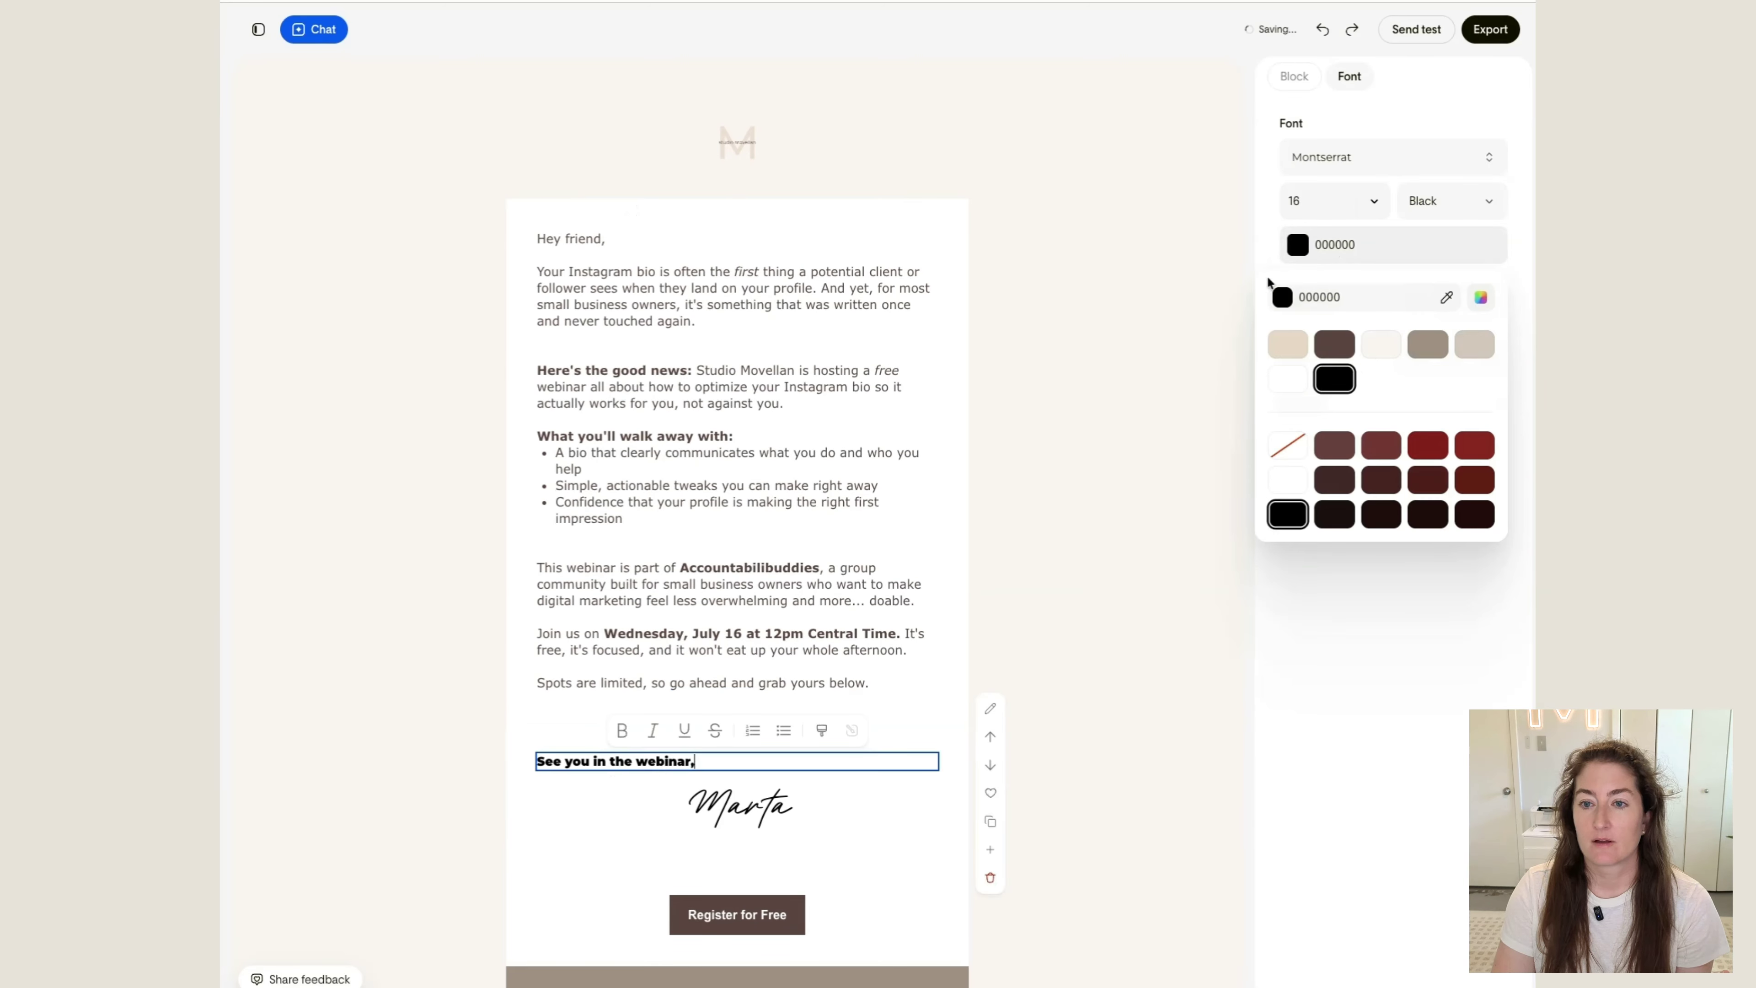
pyautogui.click(1287, 346)
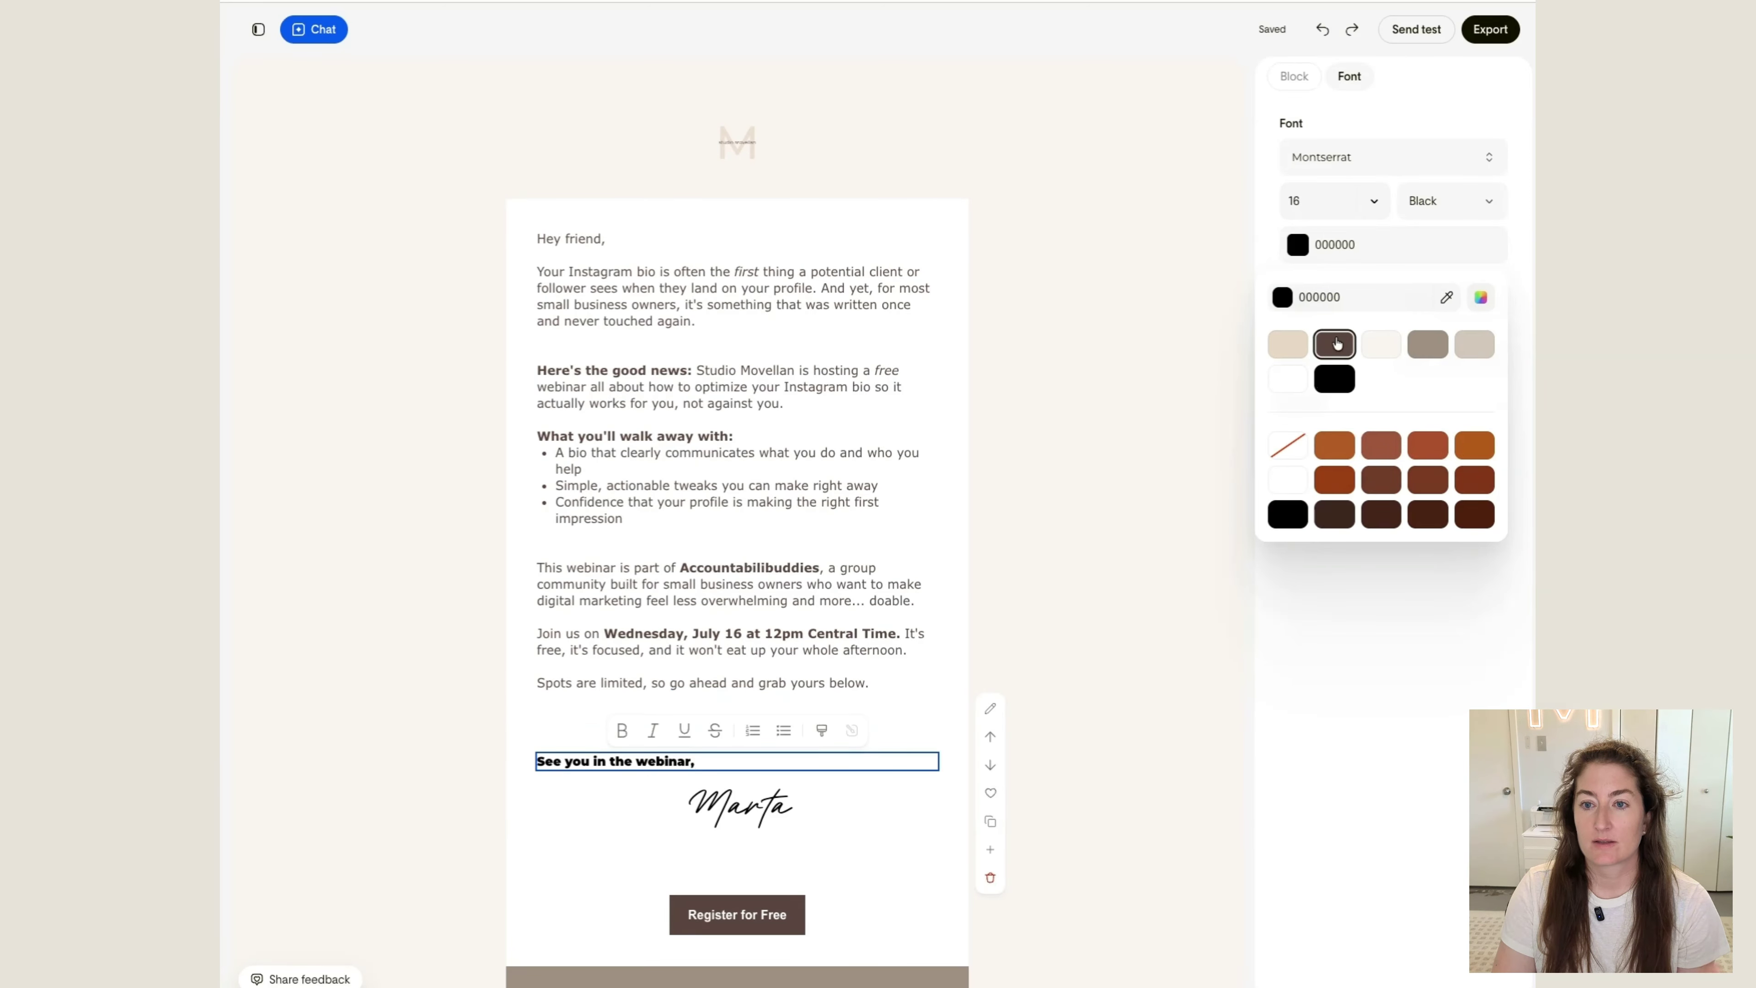
# Left-align the handwritten signature under the sign-off line
pyautogui.click(742, 786)
pyautogui.click(1348, 244)
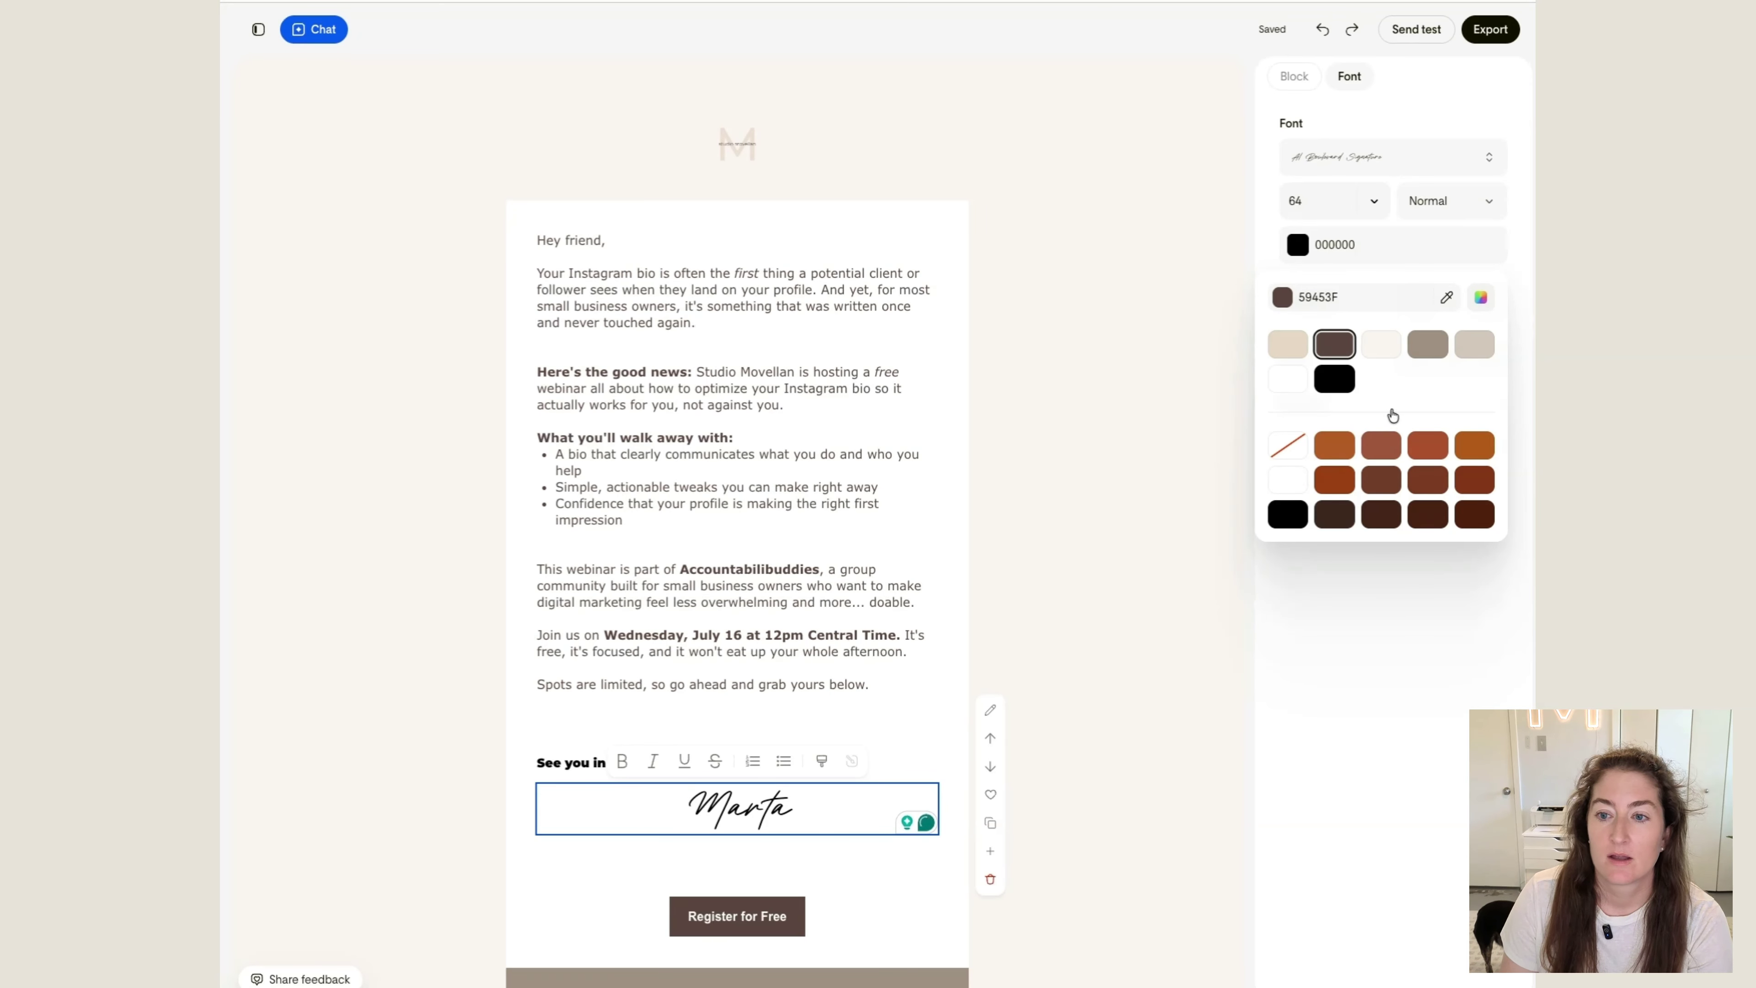
pyautogui.click(1427, 642)
pyautogui.click(1414, 301)
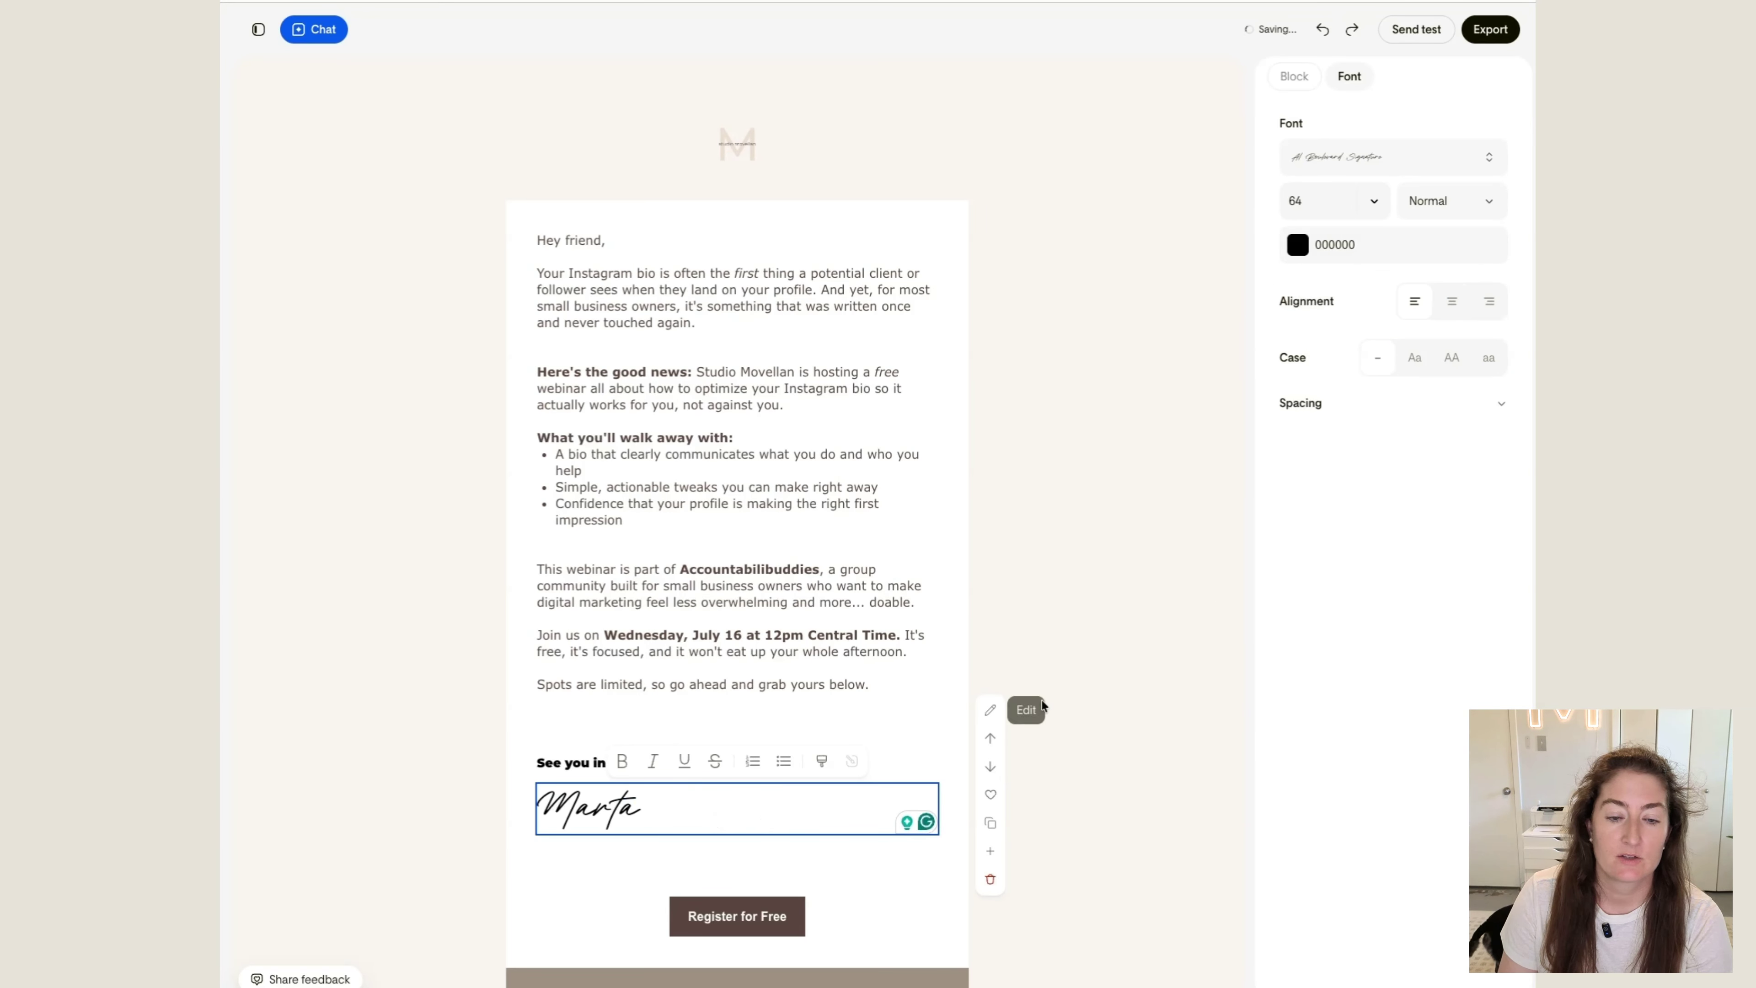
pyautogui.click(1077, 690)
# Select the text of the "Register for Free" button below the signature
pyautogui.scroll(-3, 754, 616)
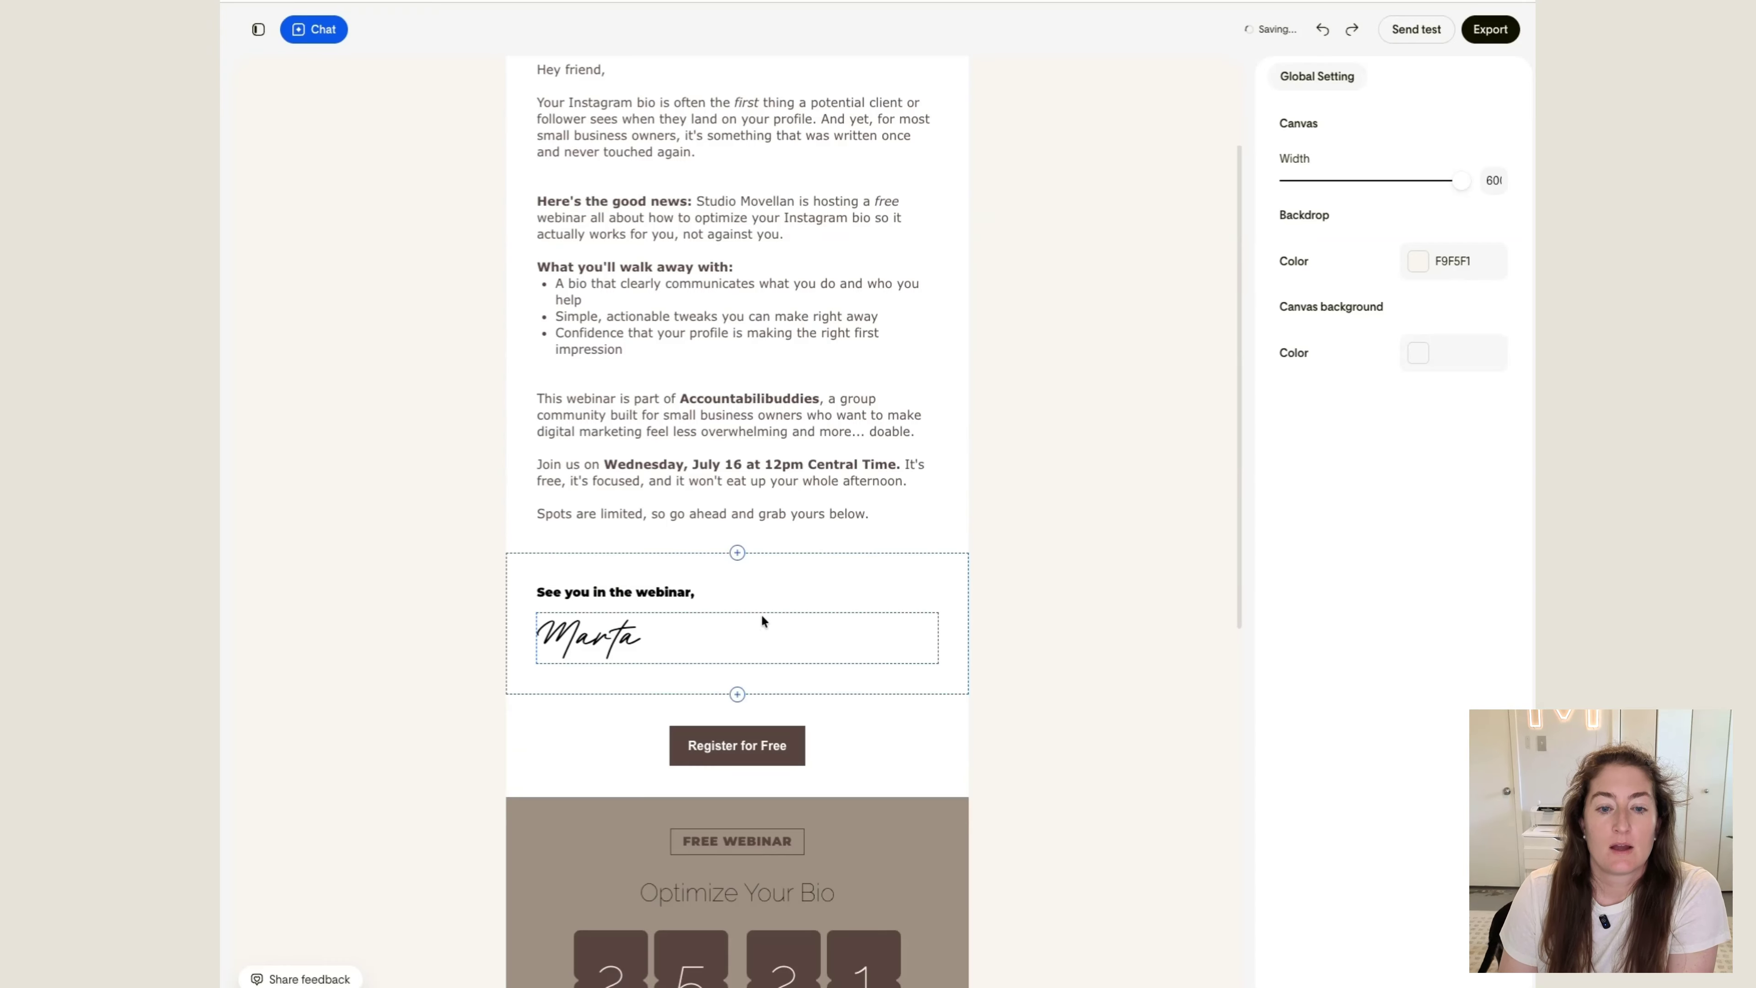
pyautogui.scroll(-3, 759, 617)
pyautogui.click(723, 556)
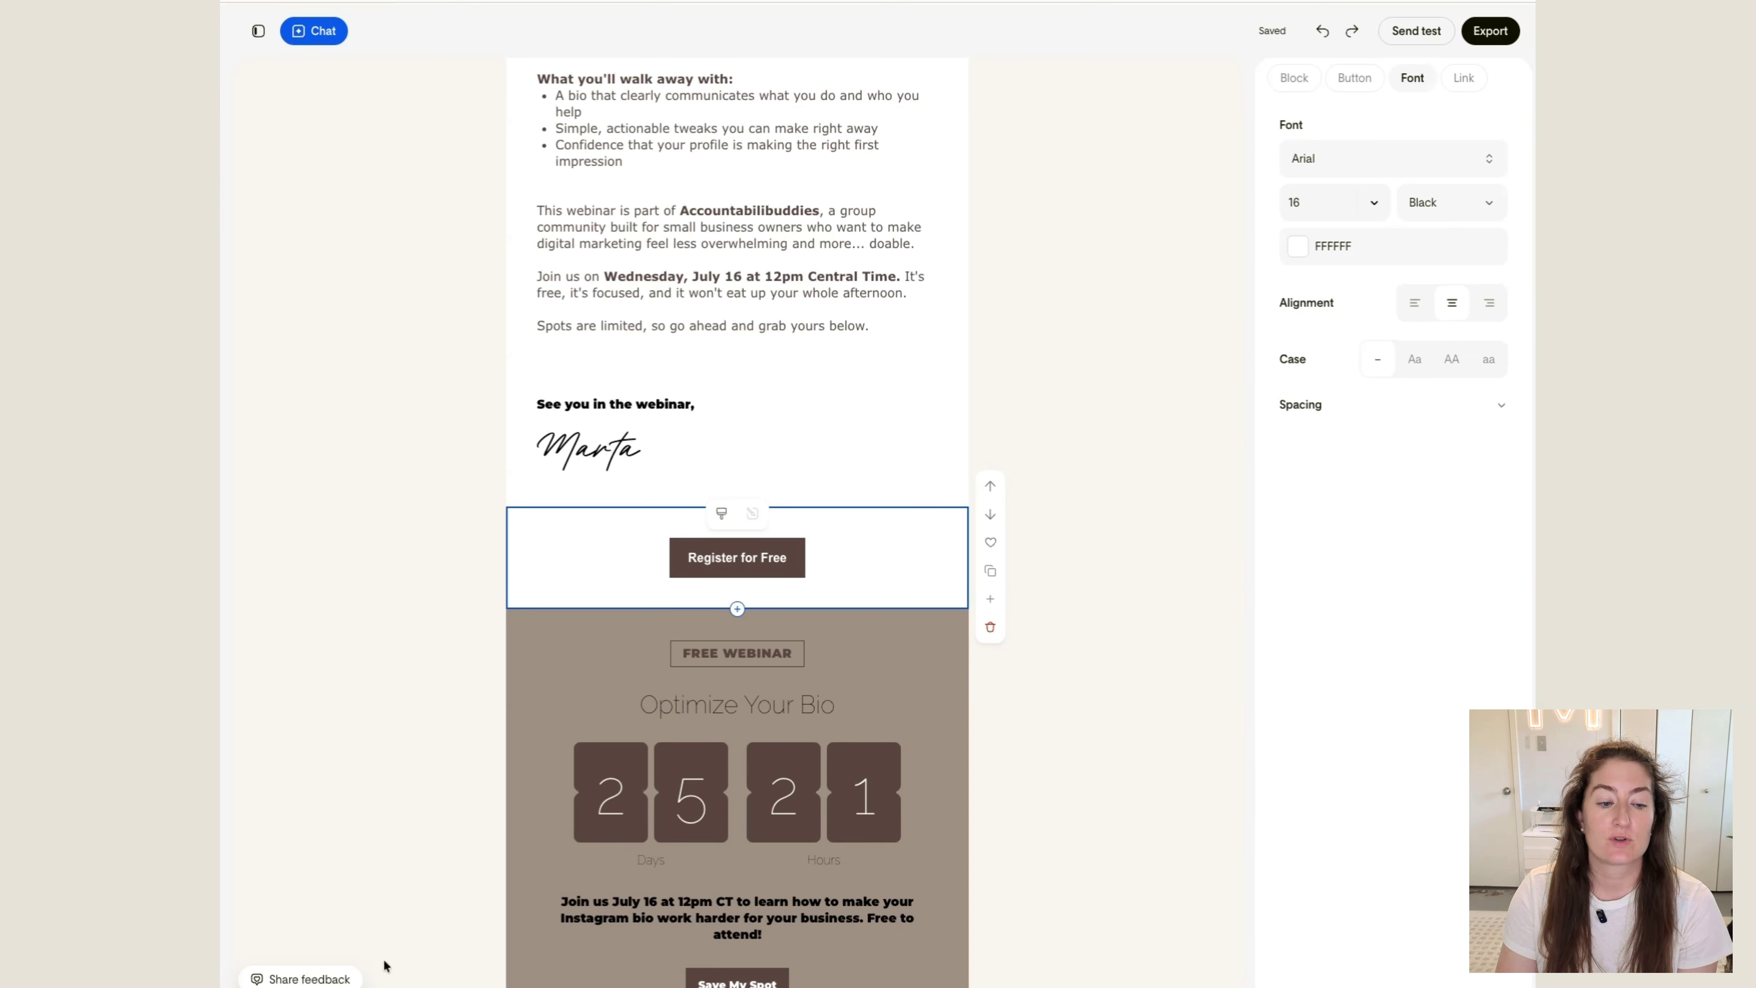
# Open the feedback form and close it without sending anything
pyautogui.click(281, 979)
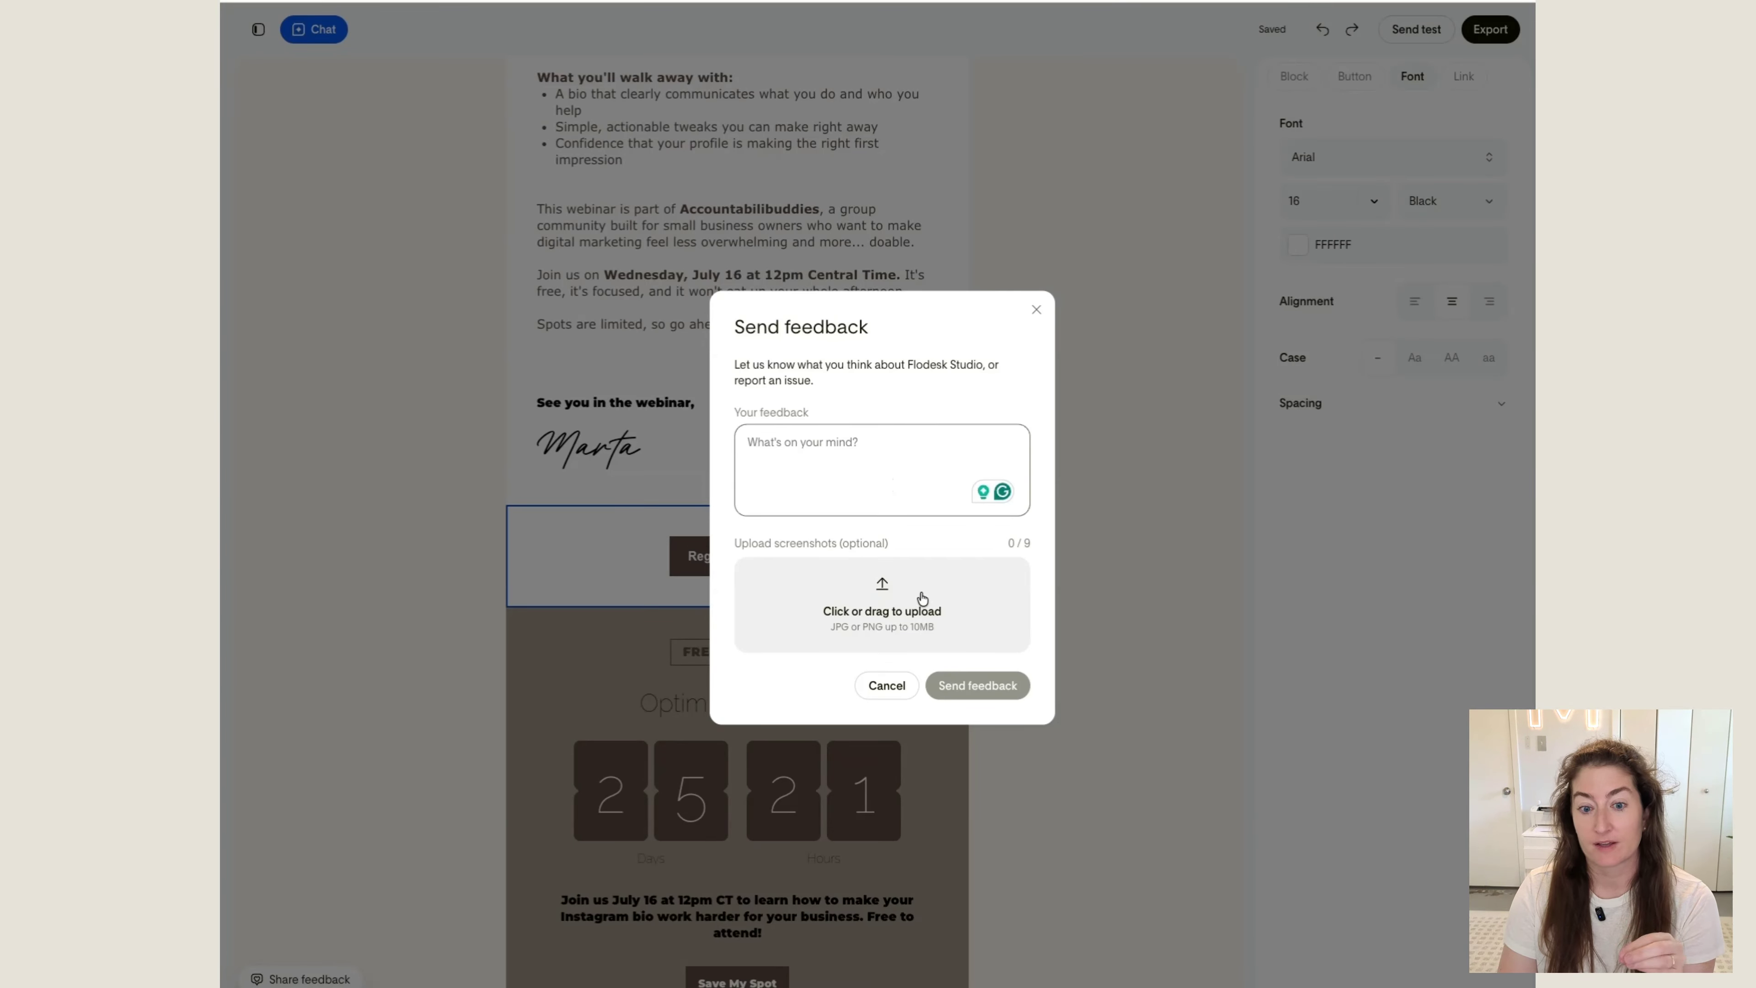
pyautogui.click(892, 681)
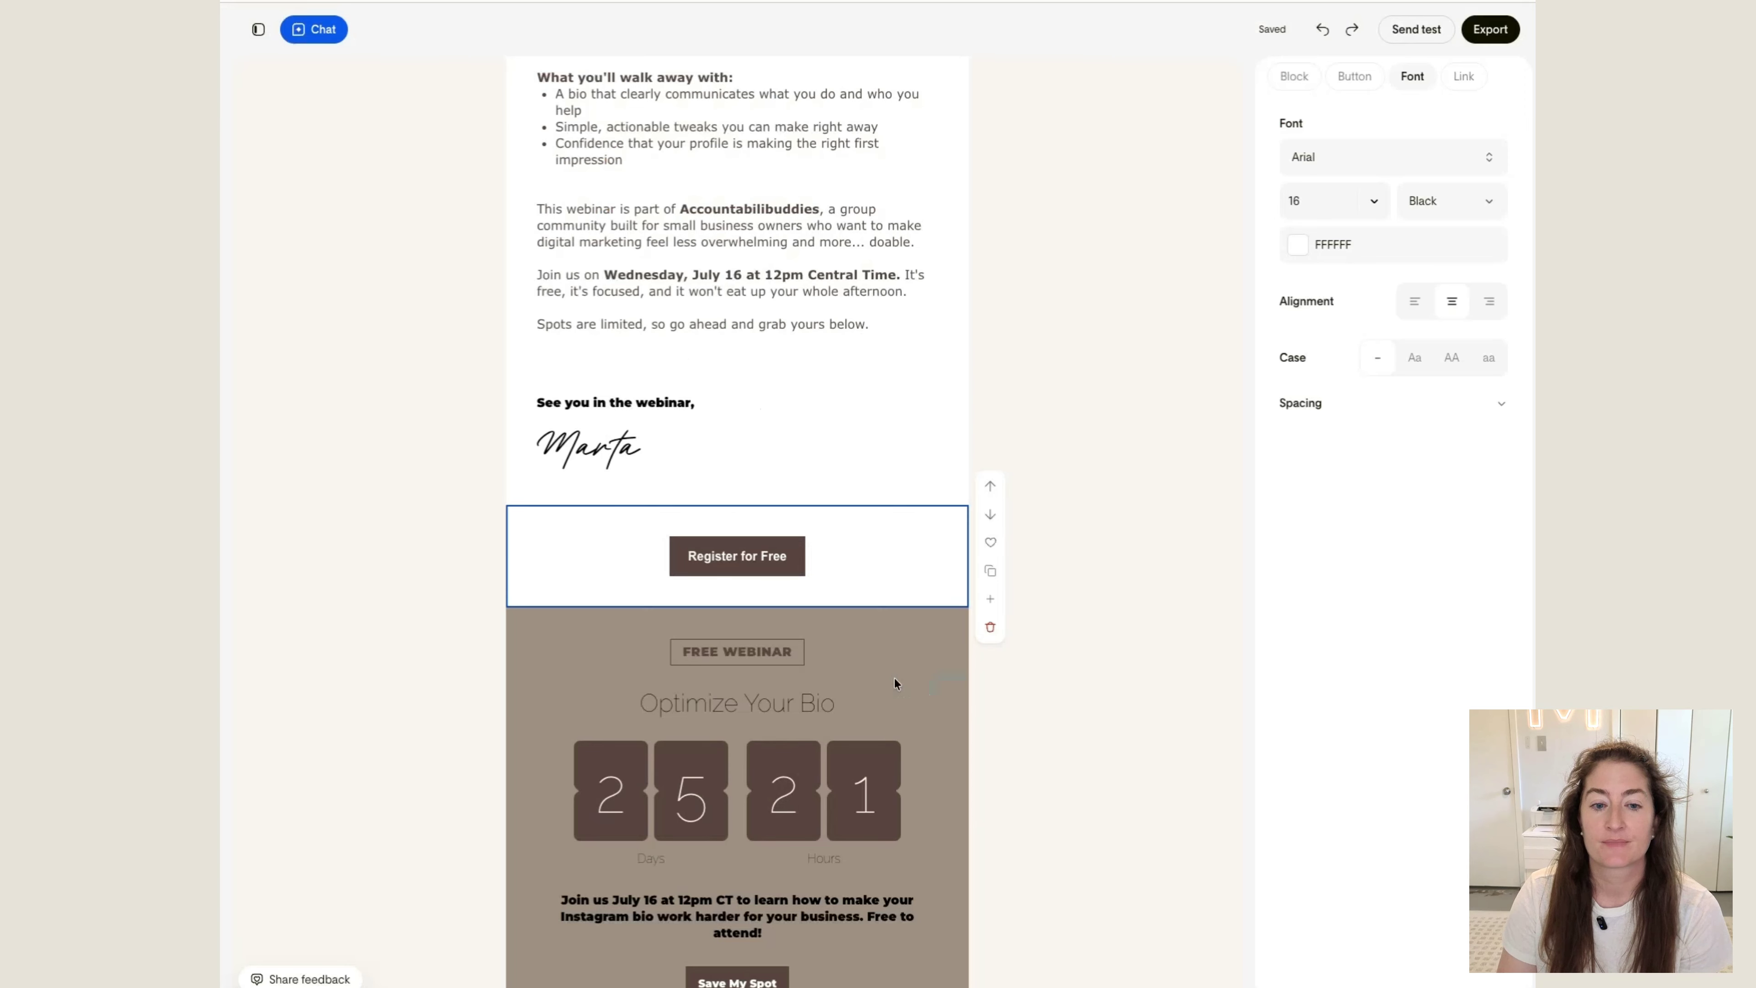
# Try to find the Raleway font for the "Register for Free" button
pyautogui.click(1329, 153)
pyautogui.click(1380, 194)
pyautogui.write('r')
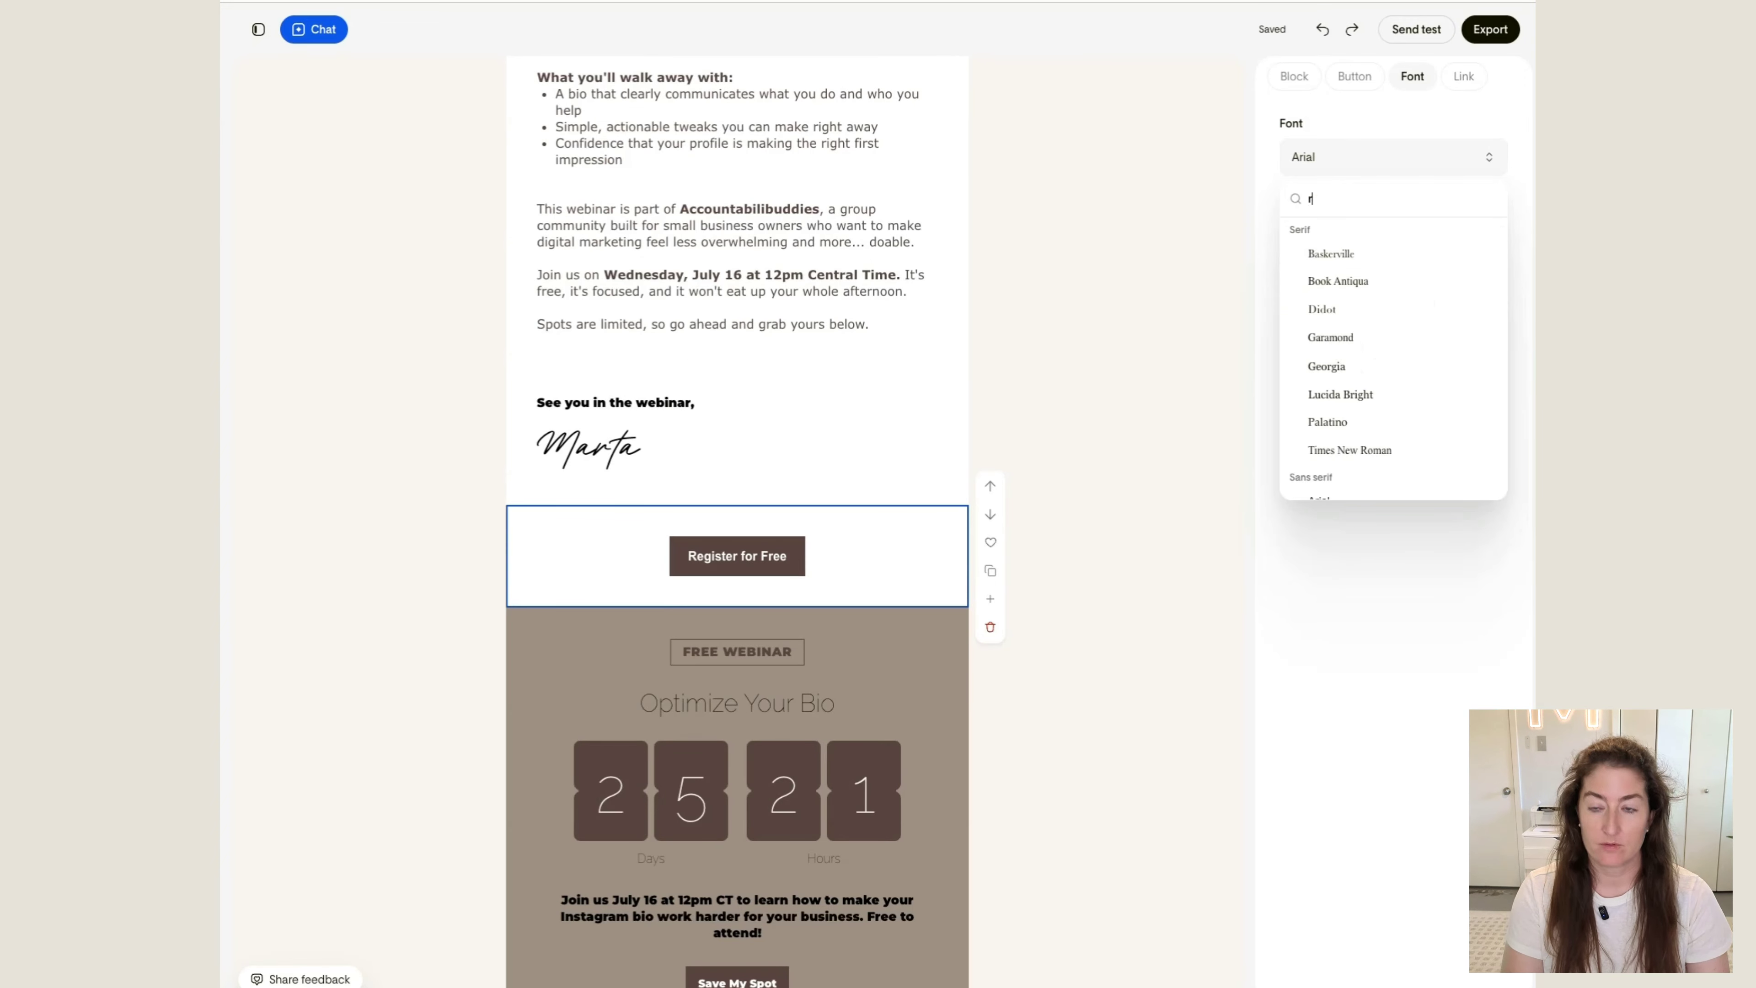
pyautogui.write('alew')
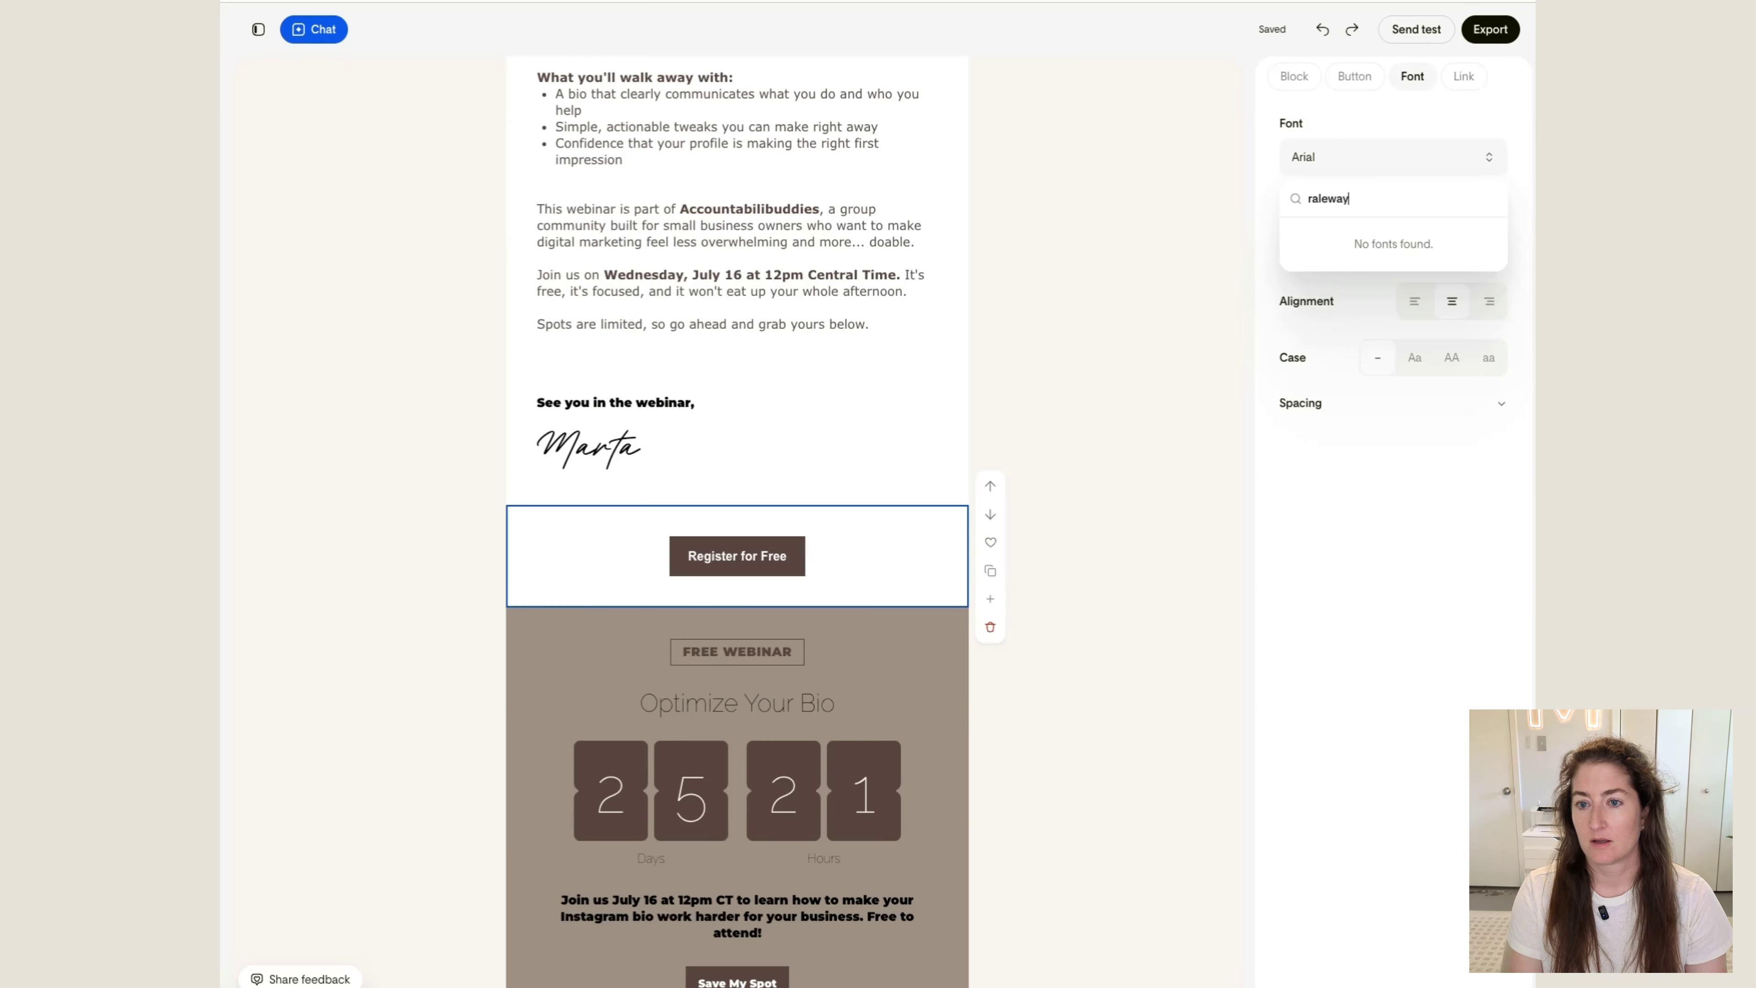
pyautogui.write('ay')
# Set the font of the "Register for Free" button to Verdana
pyautogui.click(1413, 155)
pyautogui.click(1413, 155)
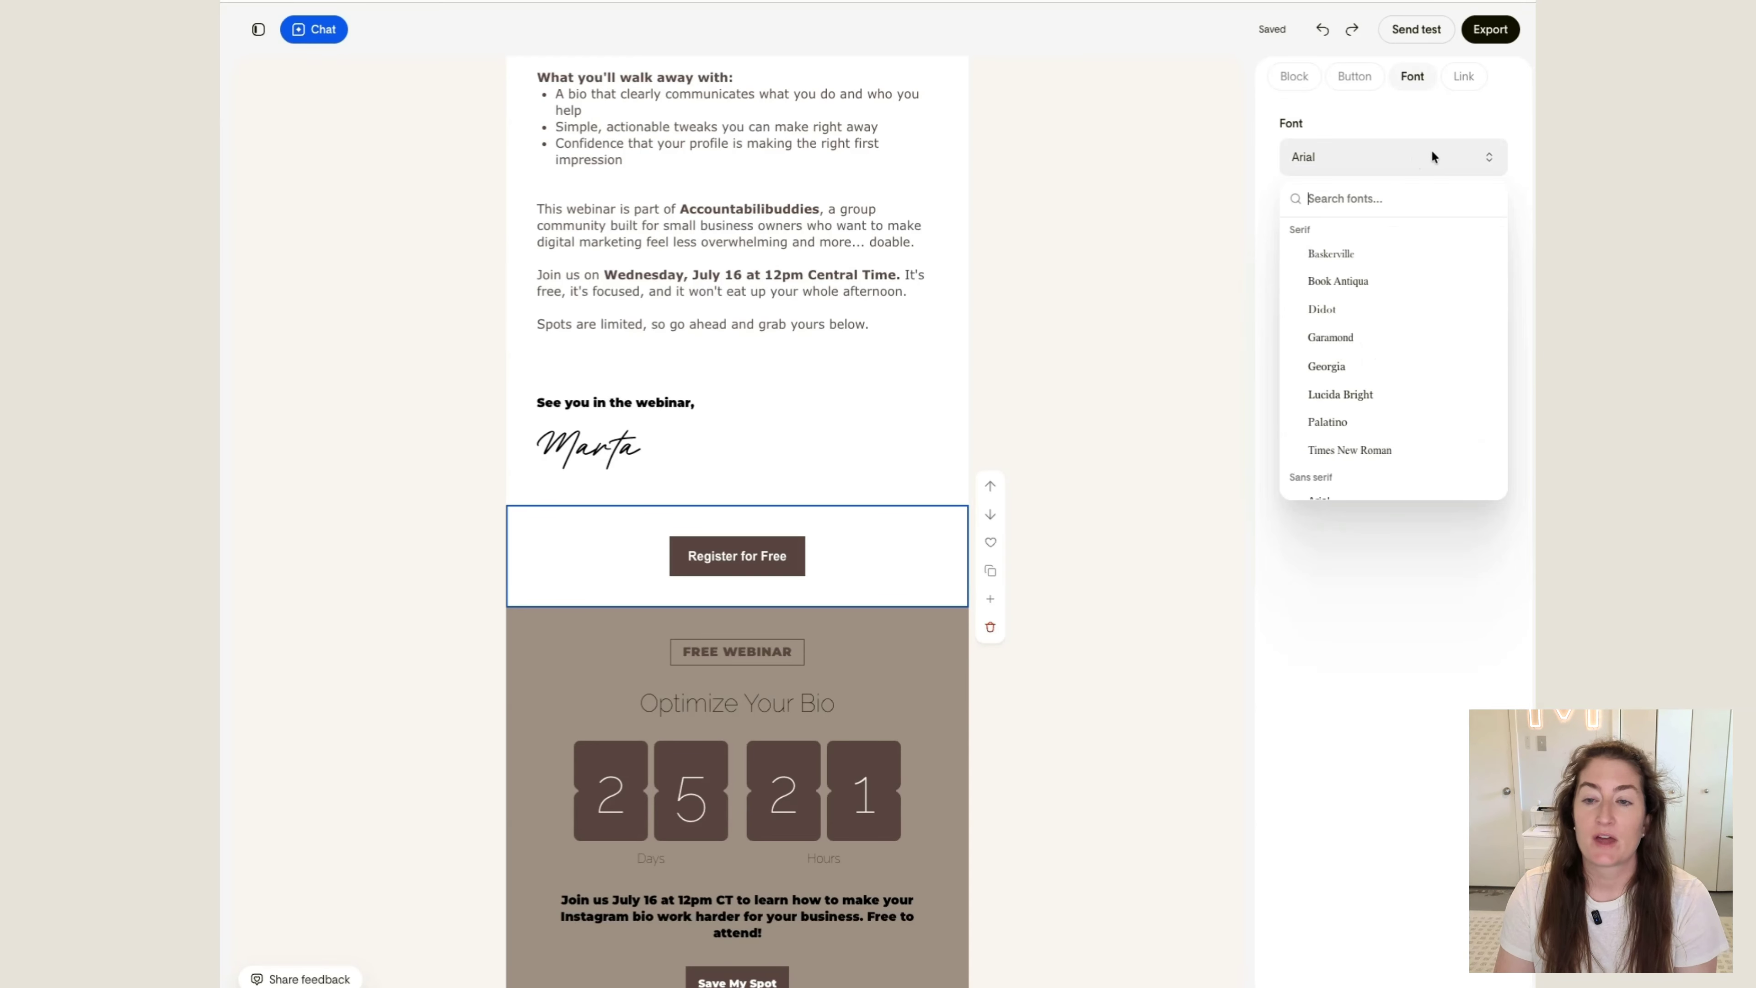
pyautogui.scroll(-5, 1398, 307)
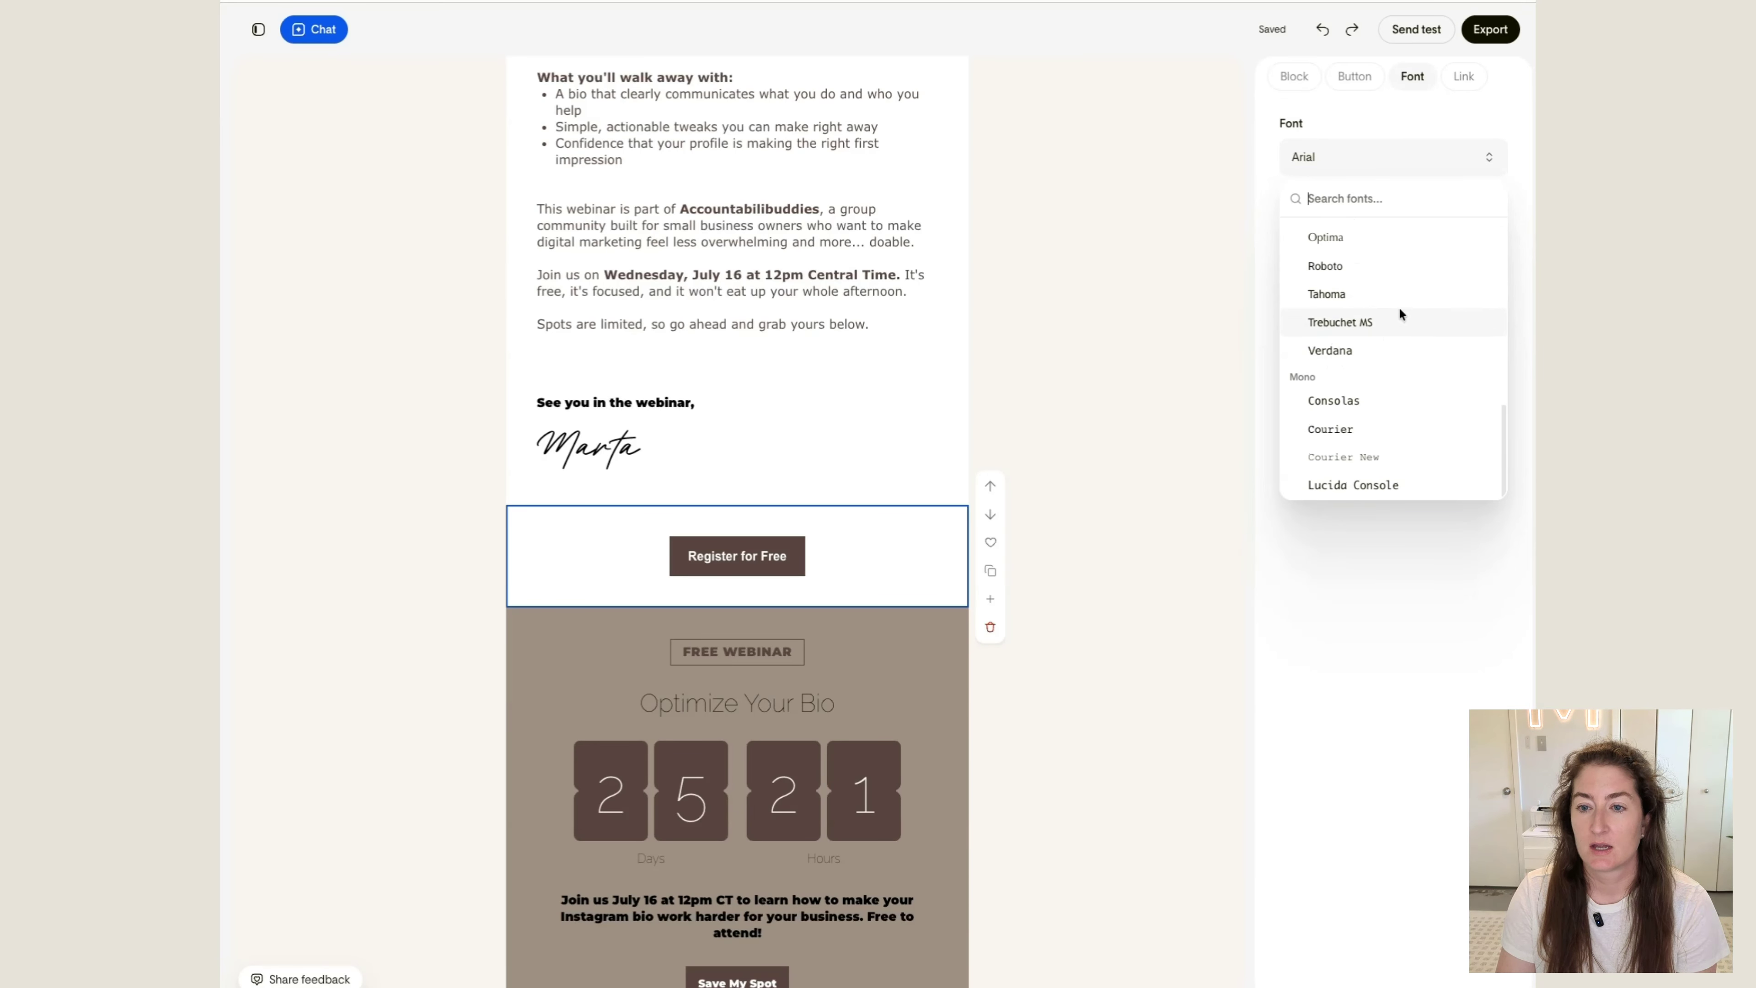
pyautogui.click(1332, 349)
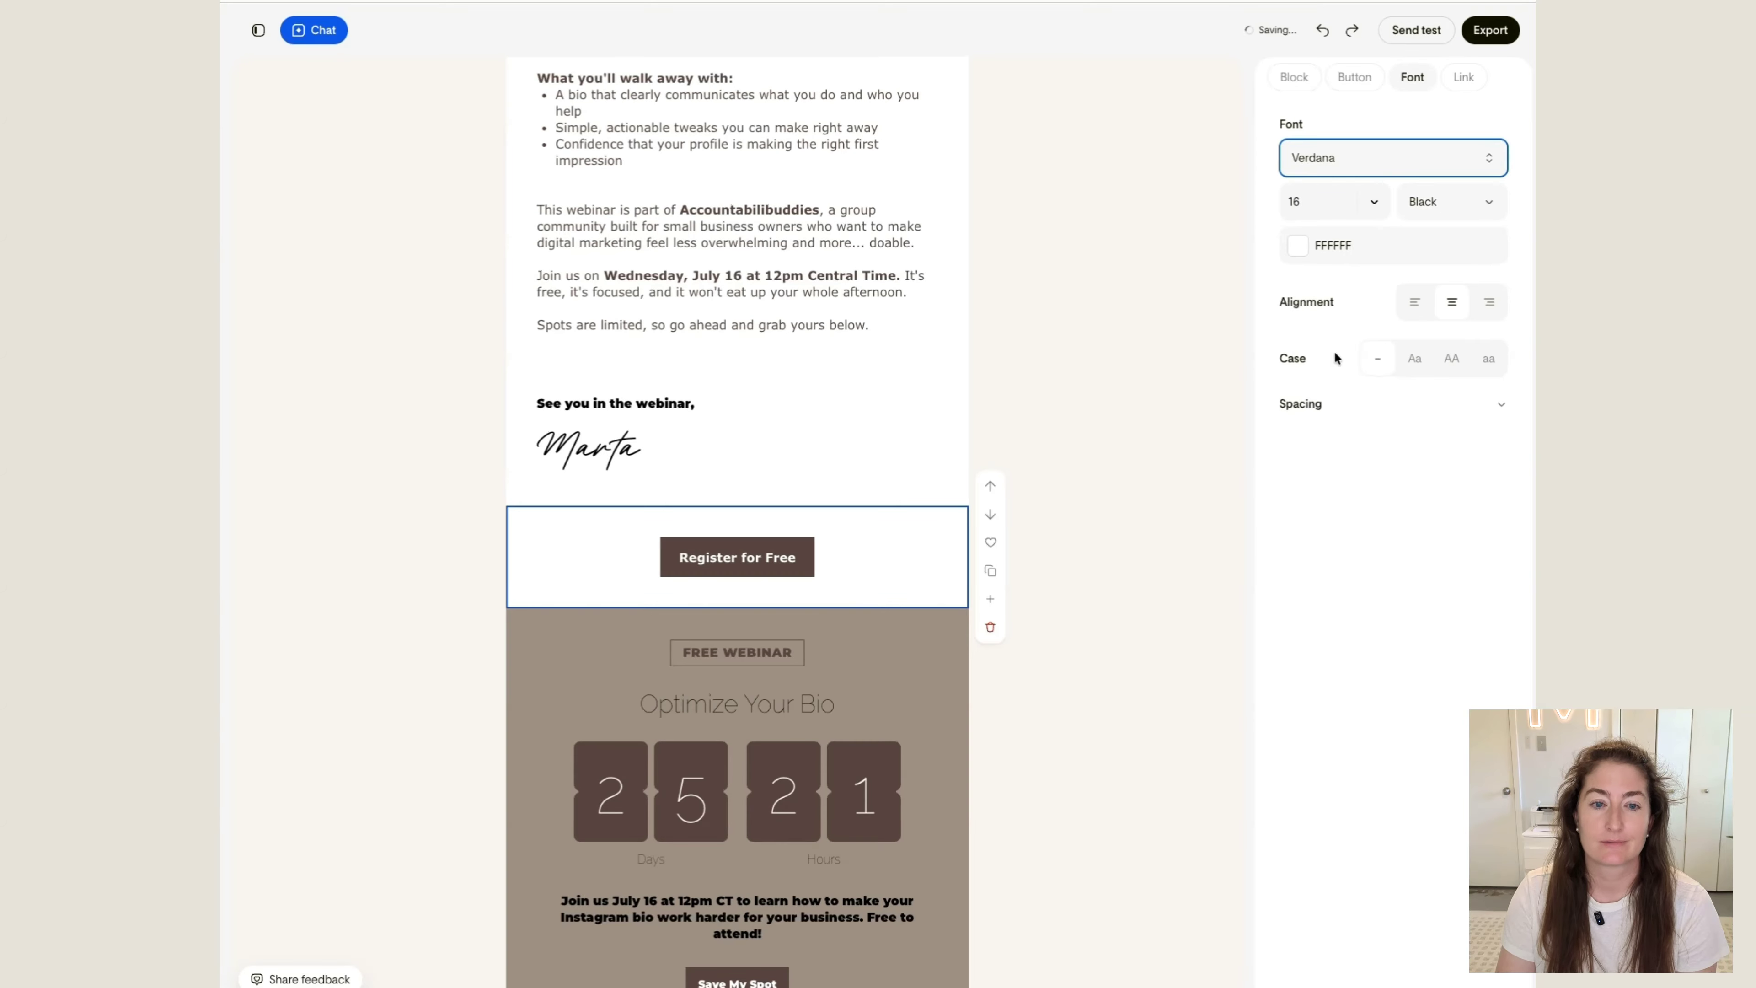
# Set the text color of the "FREE WEBINAR" label in the countdown block to white
pyautogui.click(788, 653)
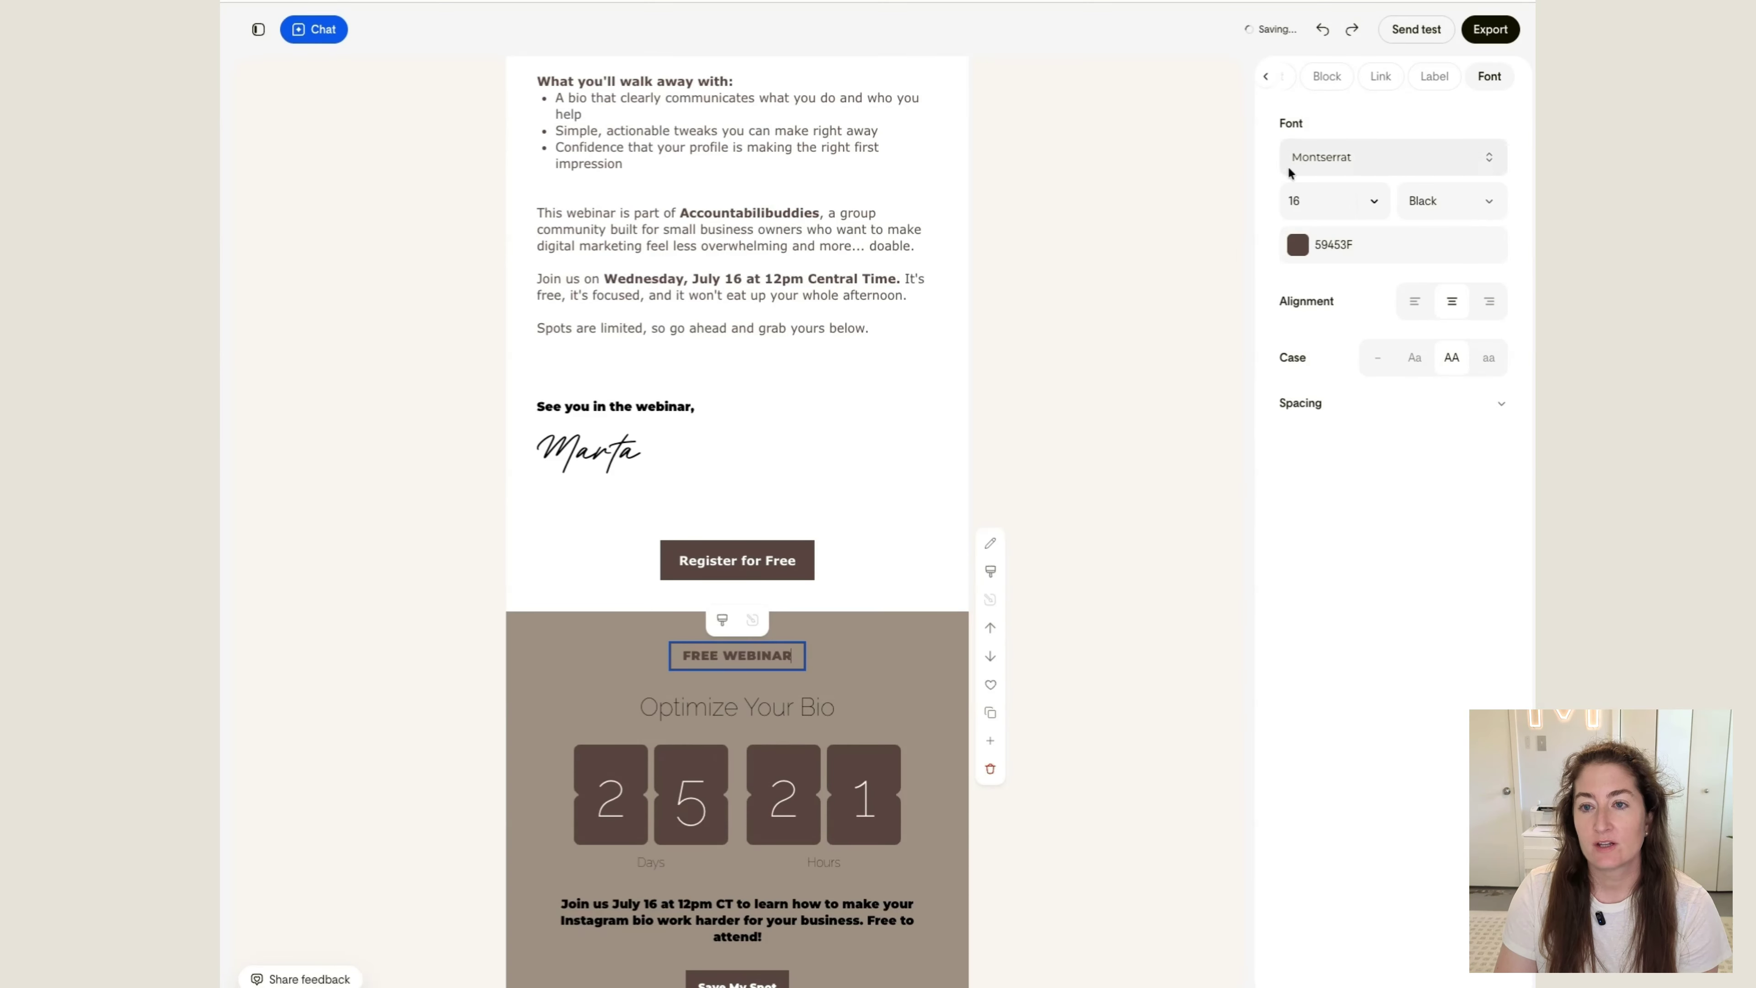
pyautogui.click(1352, 248)
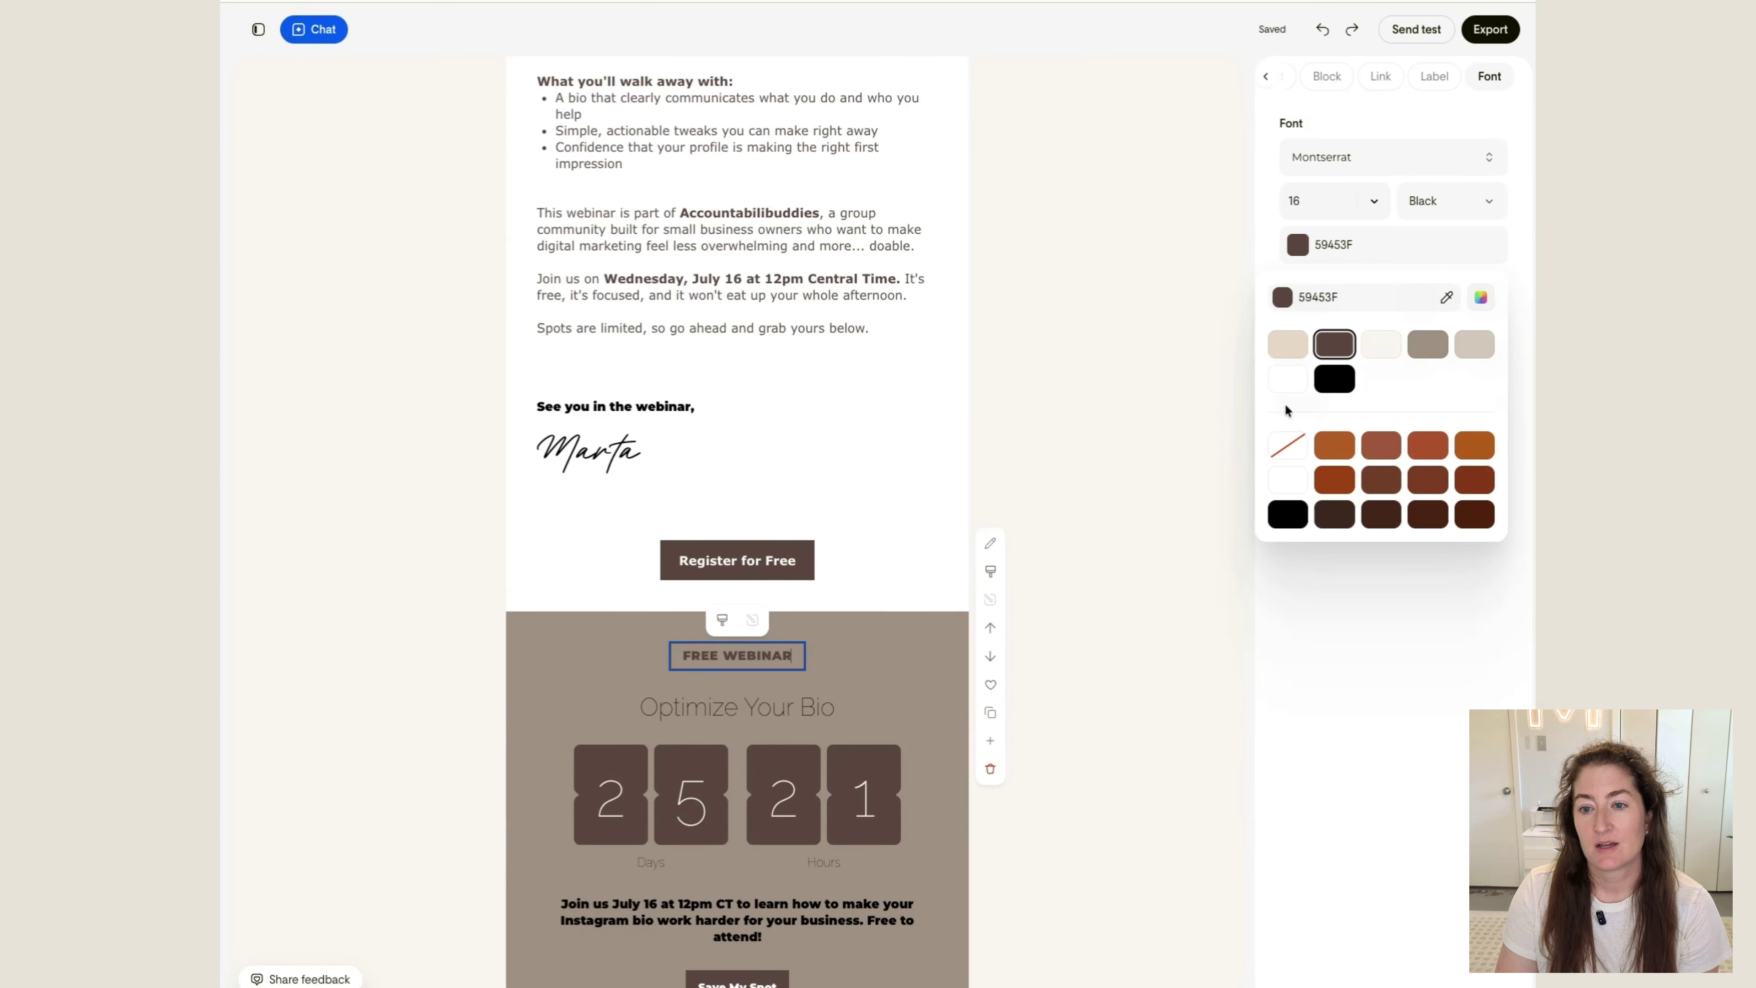
pyautogui.click(1283, 386)
# Set the color of the "Optimize Your Bio" heading above the countdown to white (FFFFFF)
pyautogui.scroll(1, 795, 708)
pyautogui.click(771, 725)
pyautogui.scroll(-1, 827, 690)
pyautogui.click(772, 642)
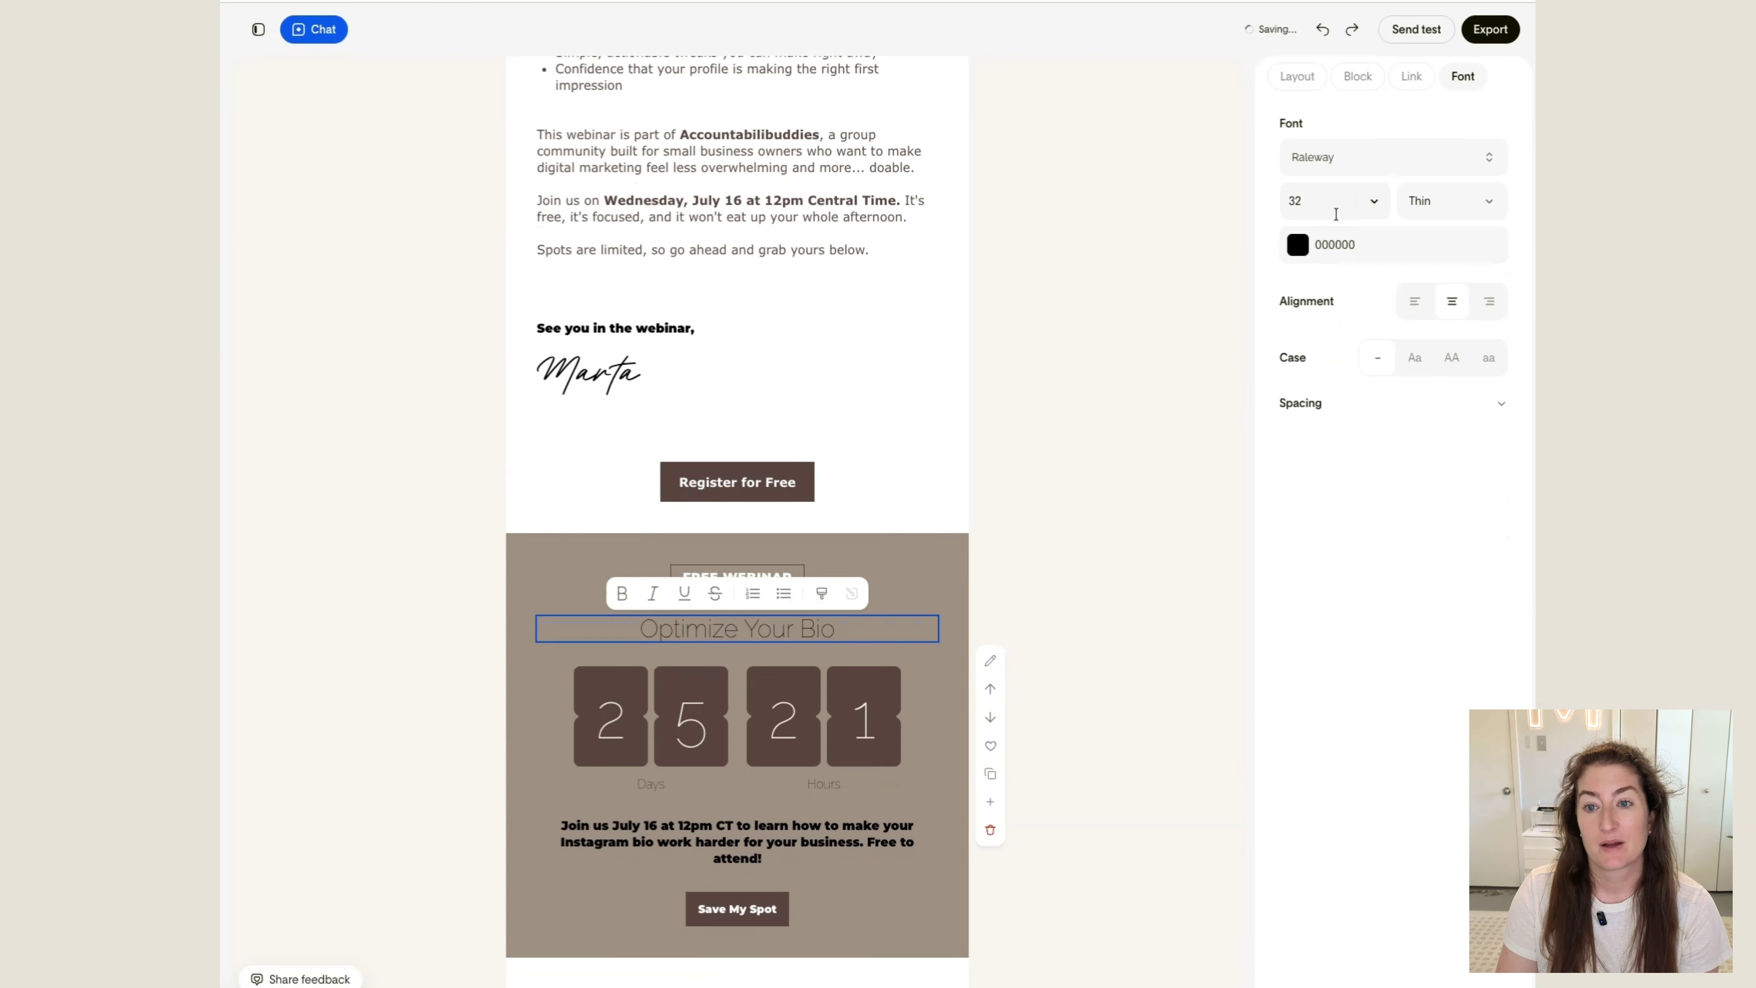
pyautogui.click(1358, 245)
pyautogui.click(1283, 387)
# Set the "Join us July 16 at 12pm CT" paragraph below the countdown to white
pyautogui.scroll(-5, 1001, 473)
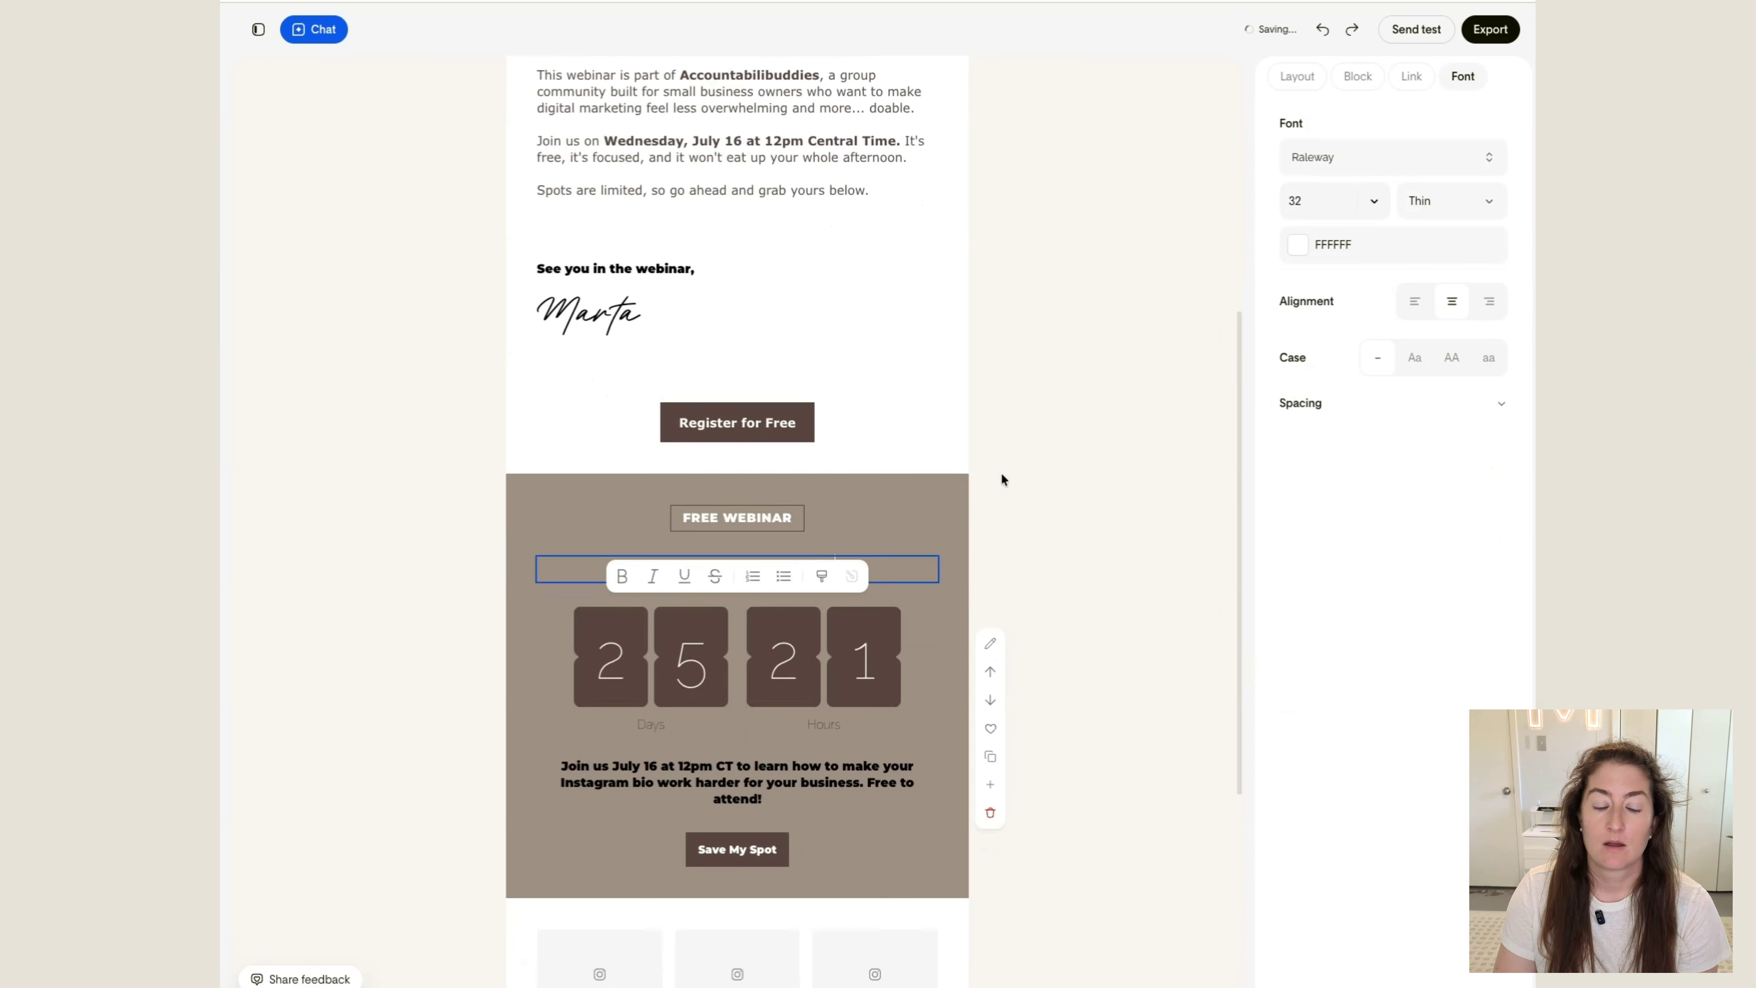
pyautogui.click(737, 564)
pyautogui.click(1300, 248)
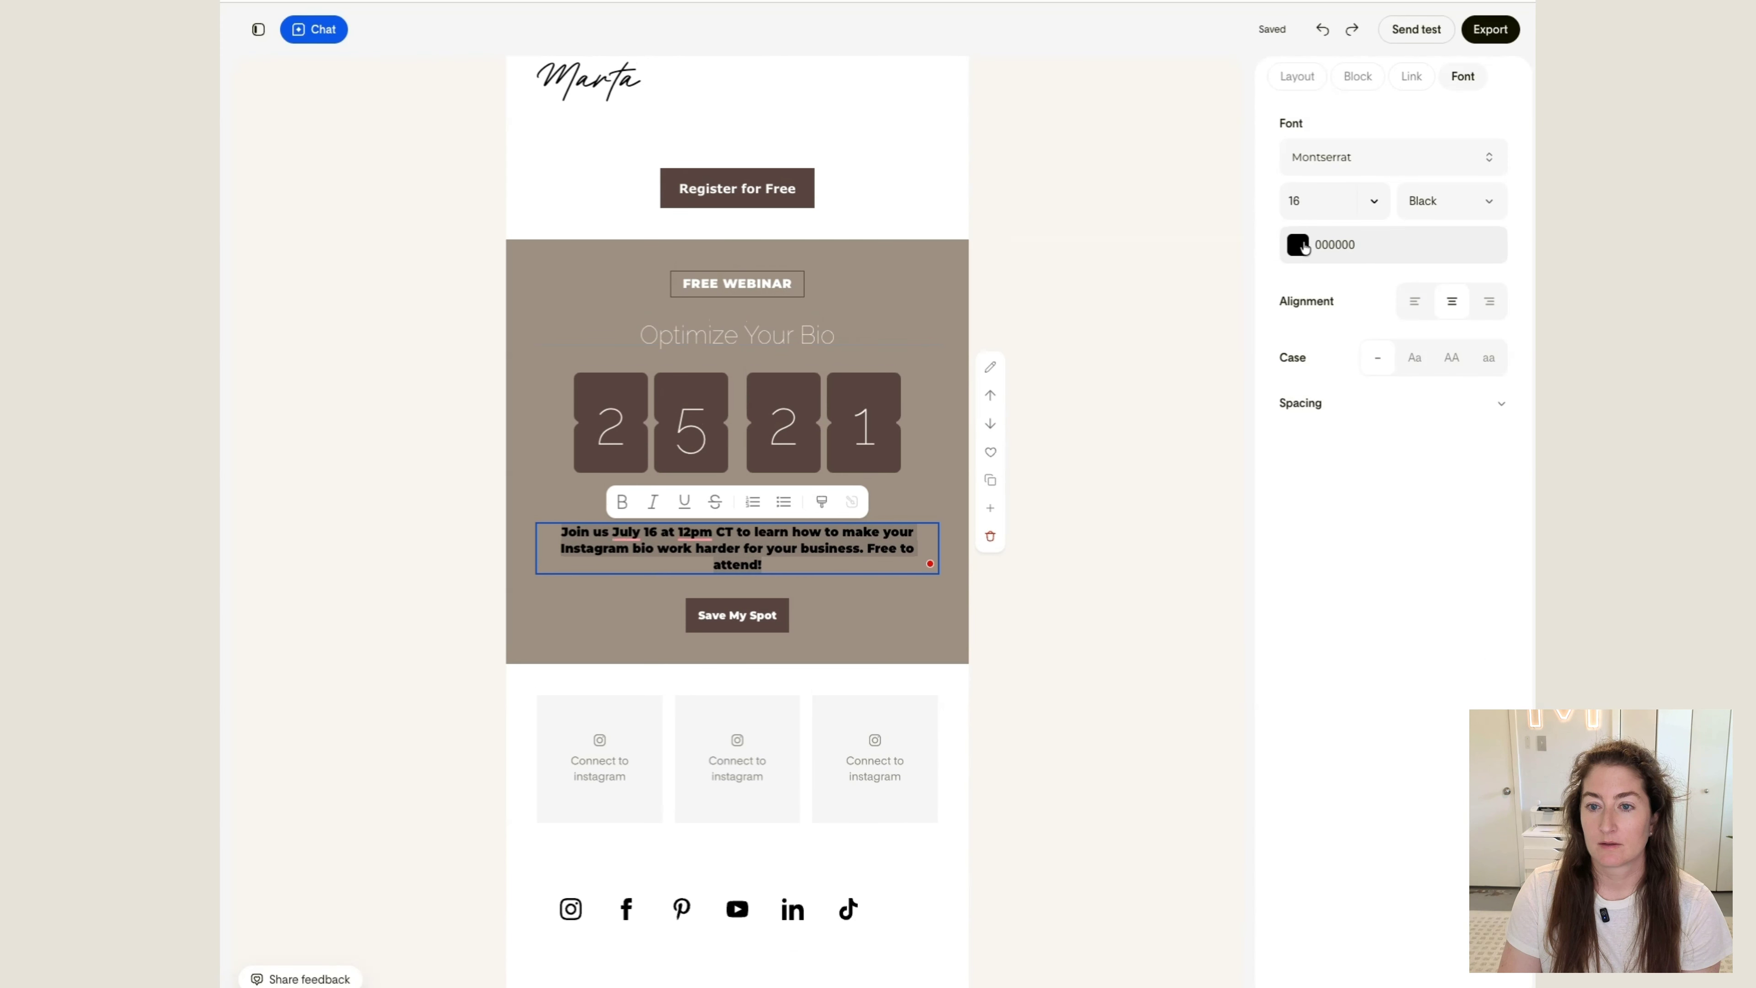
pyautogui.click(1288, 389)
pyautogui.click(1116, 394)
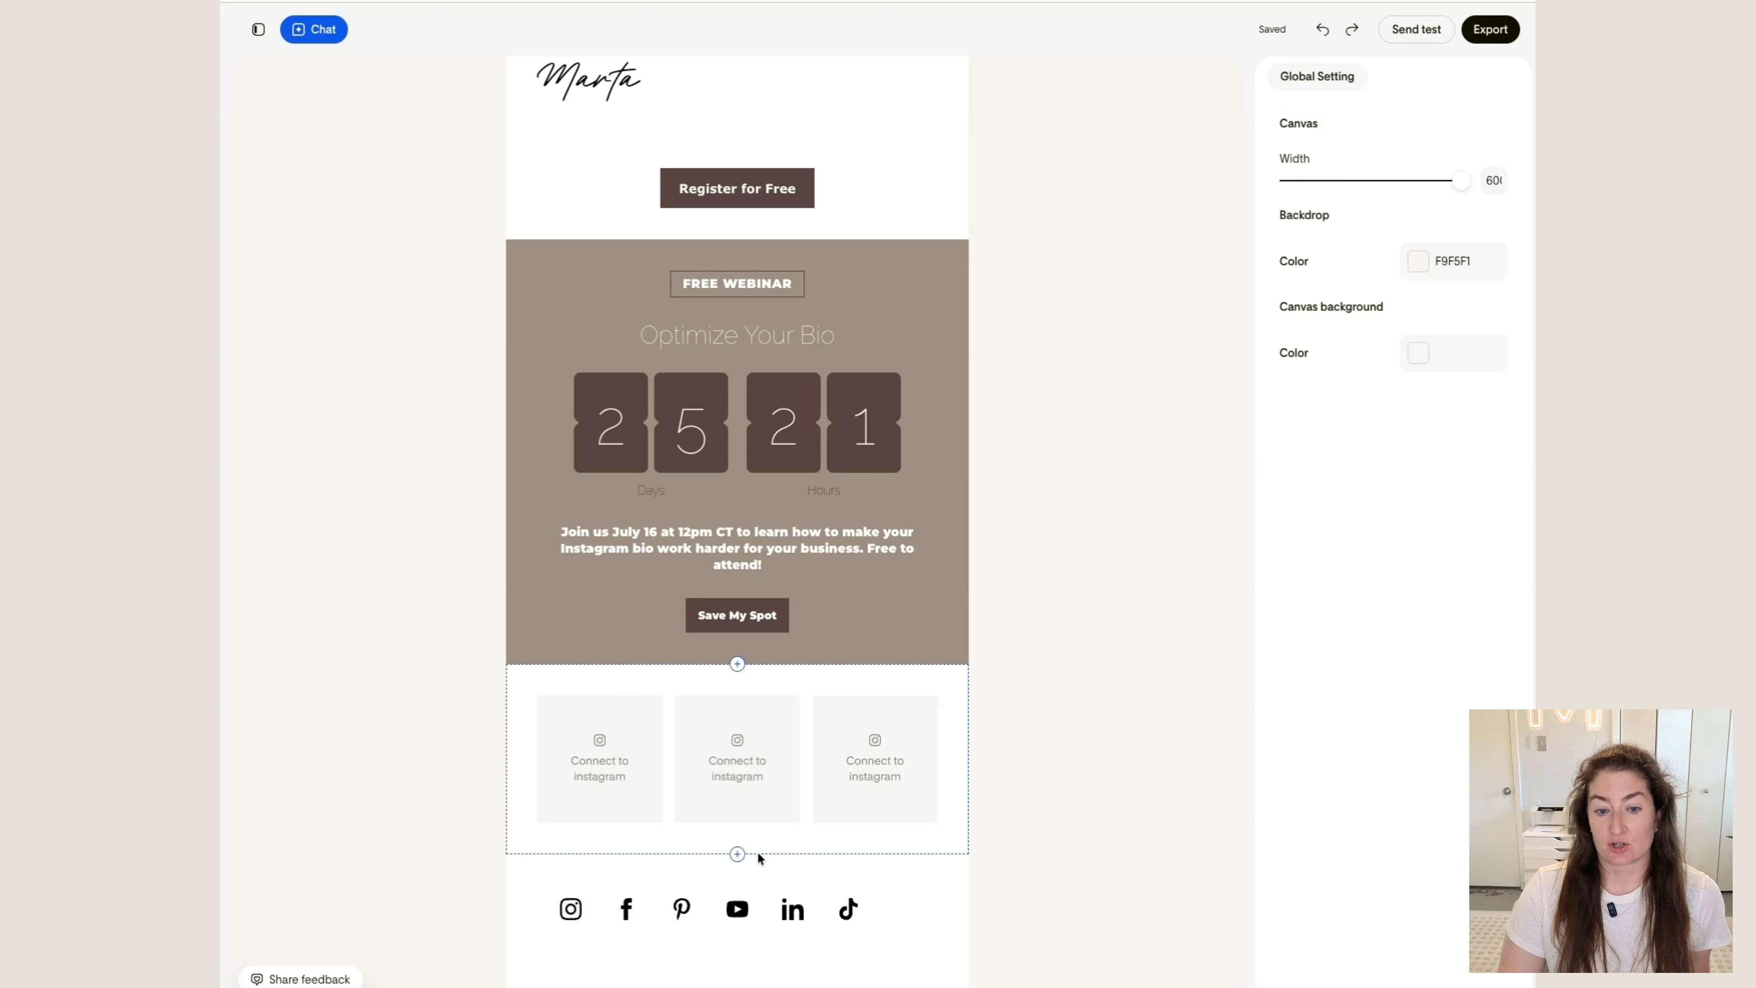
# Delete the Instagram feed block below the countdown block
pyautogui.scroll(-2, 688, 883)
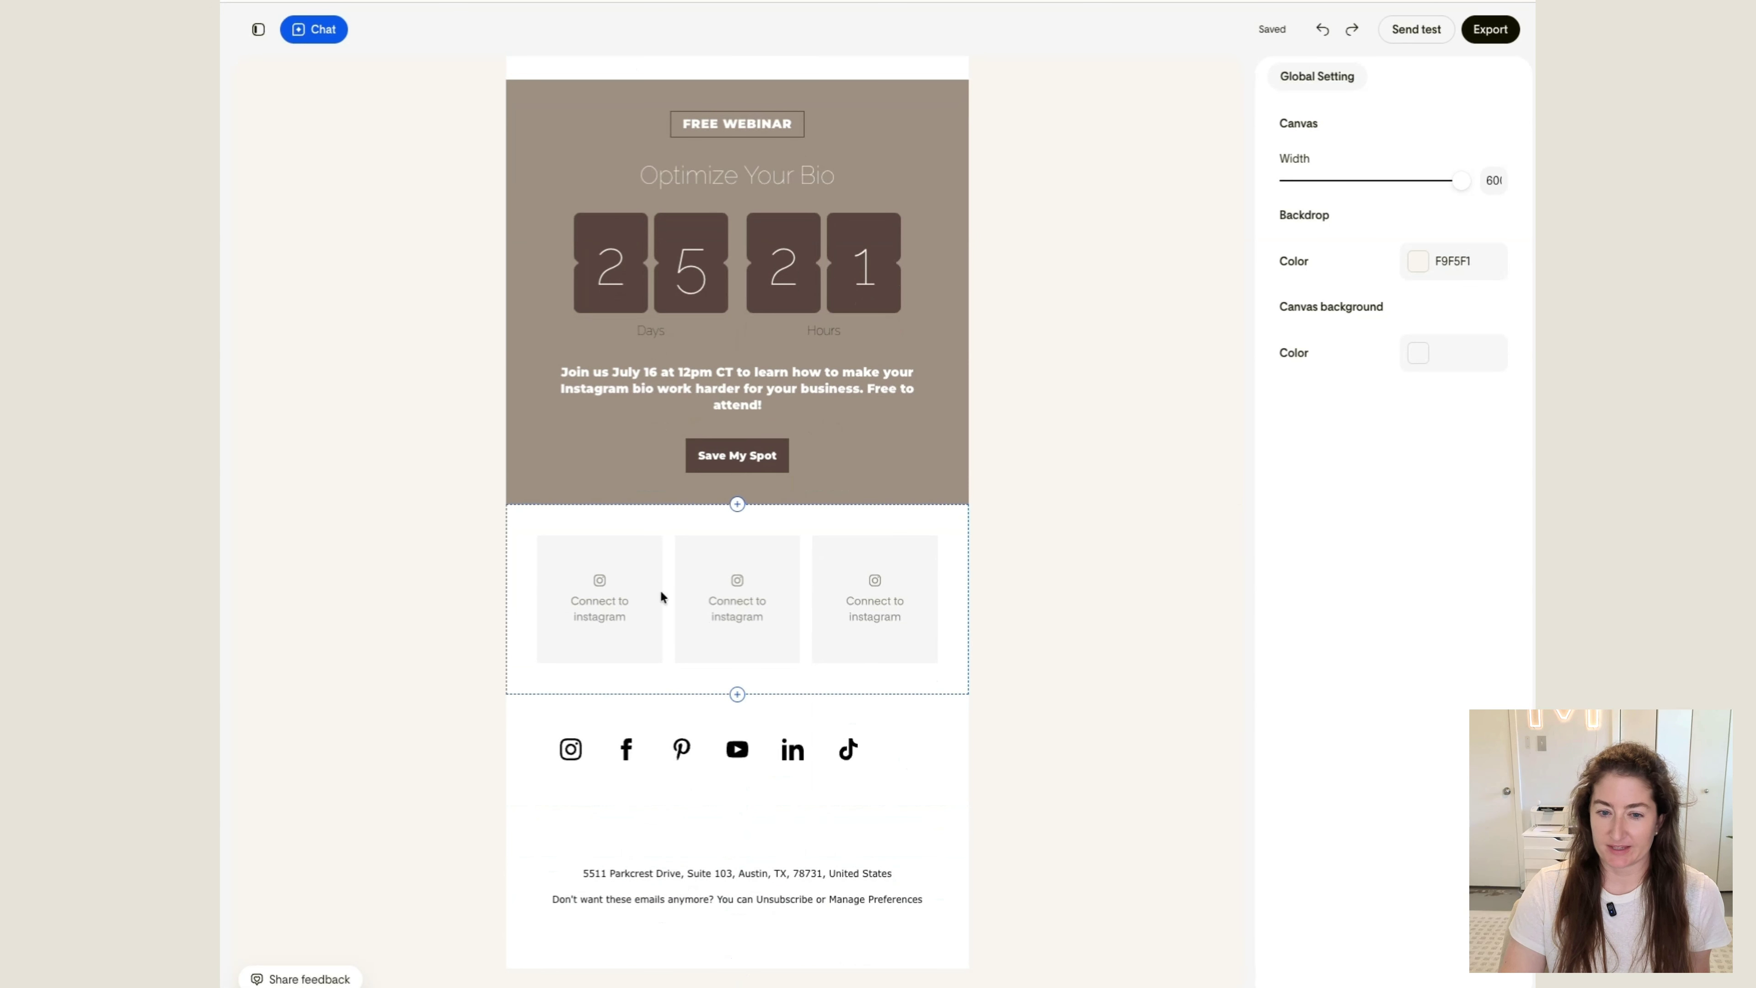
pyautogui.click(952, 549)
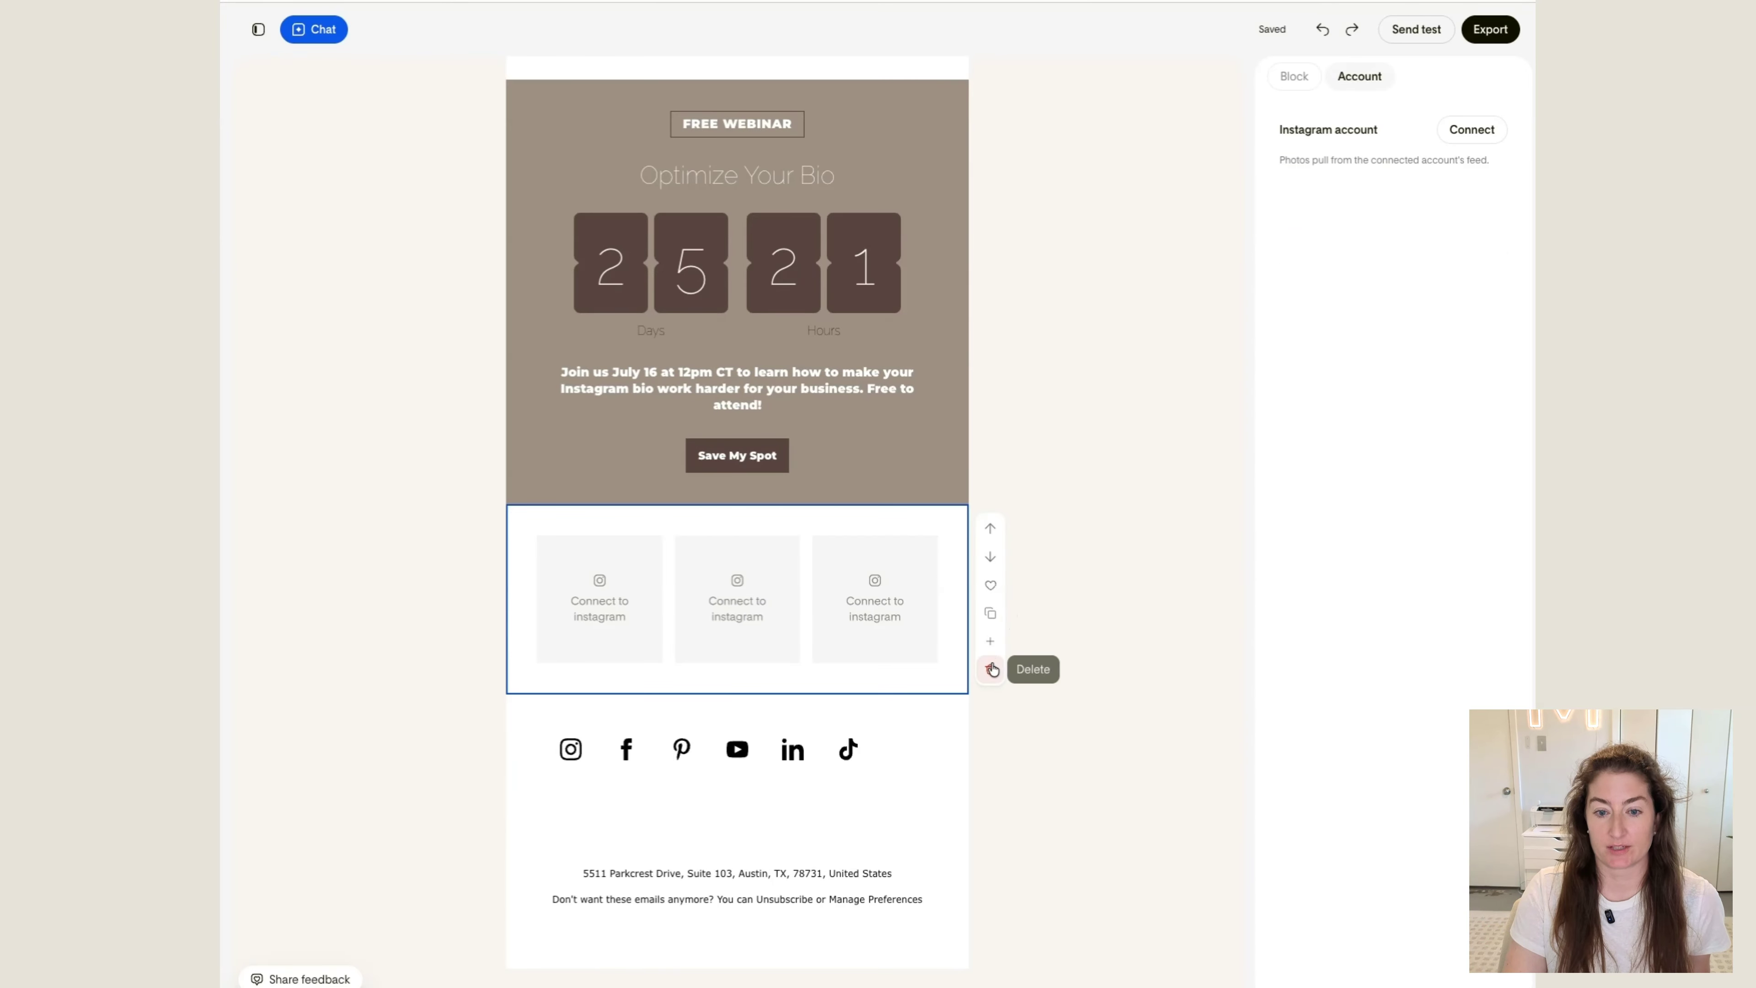
pyautogui.click(990, 669)
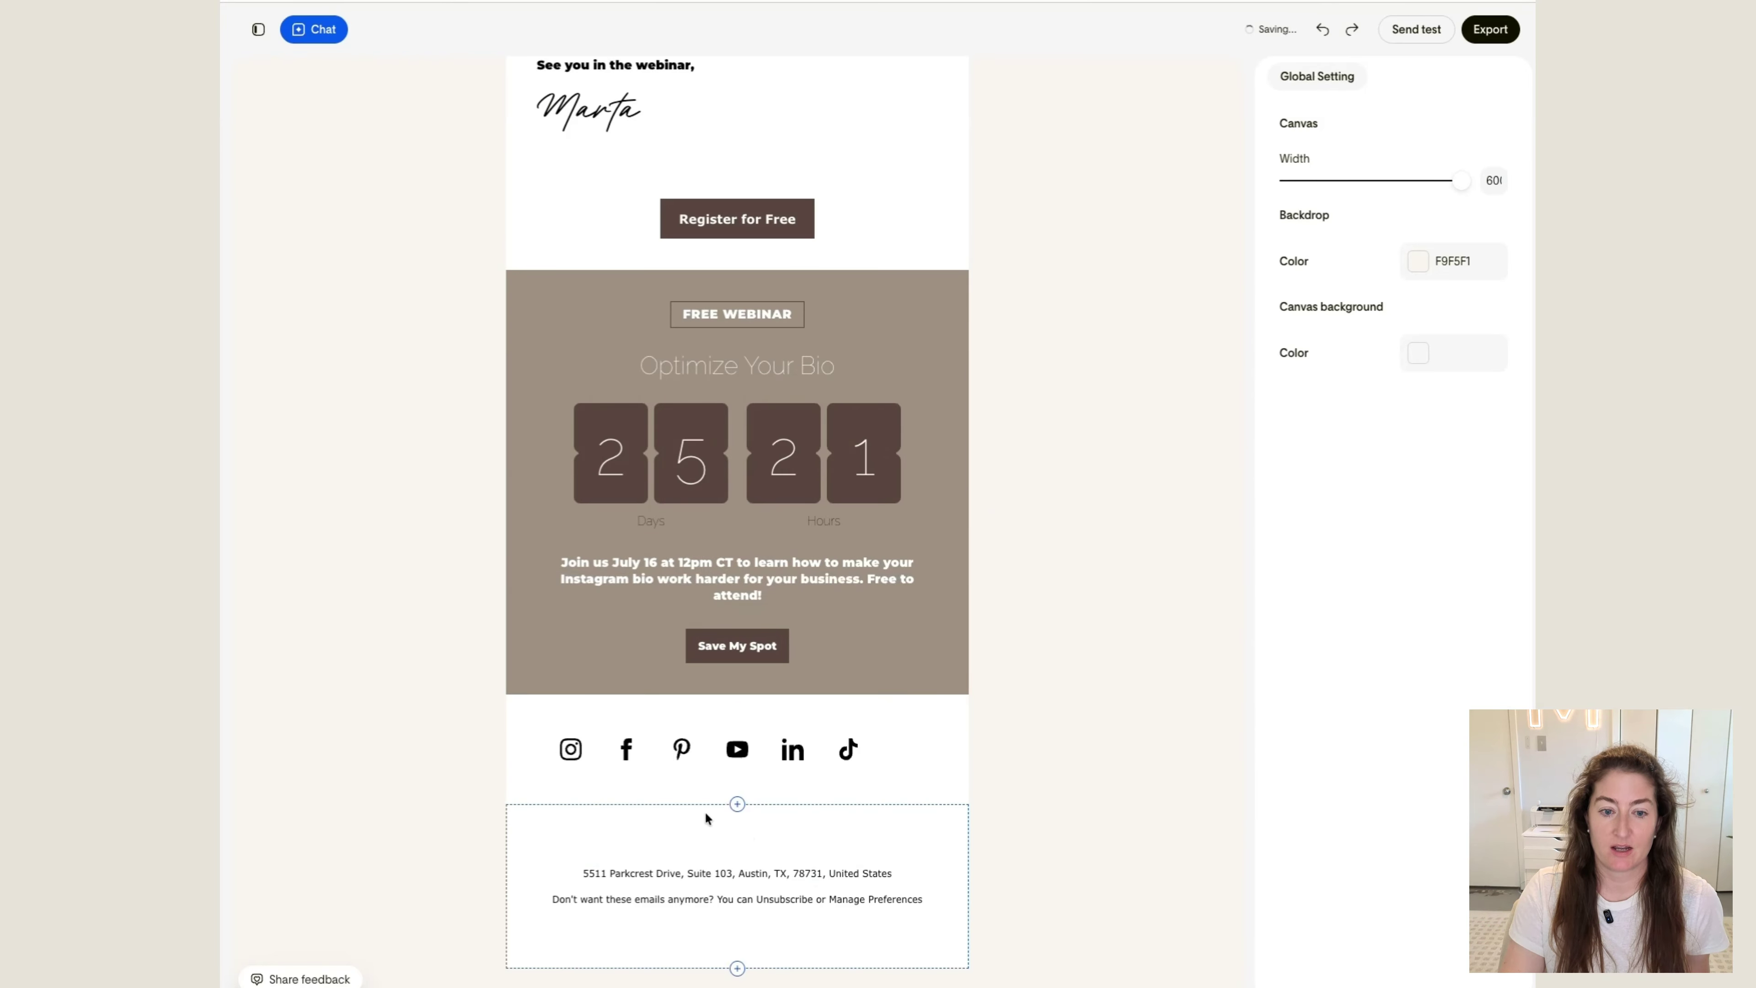
# Change the social icons to the plain style without circles and set their color to dark brown 59453F
pyautogui.click(905, 736)
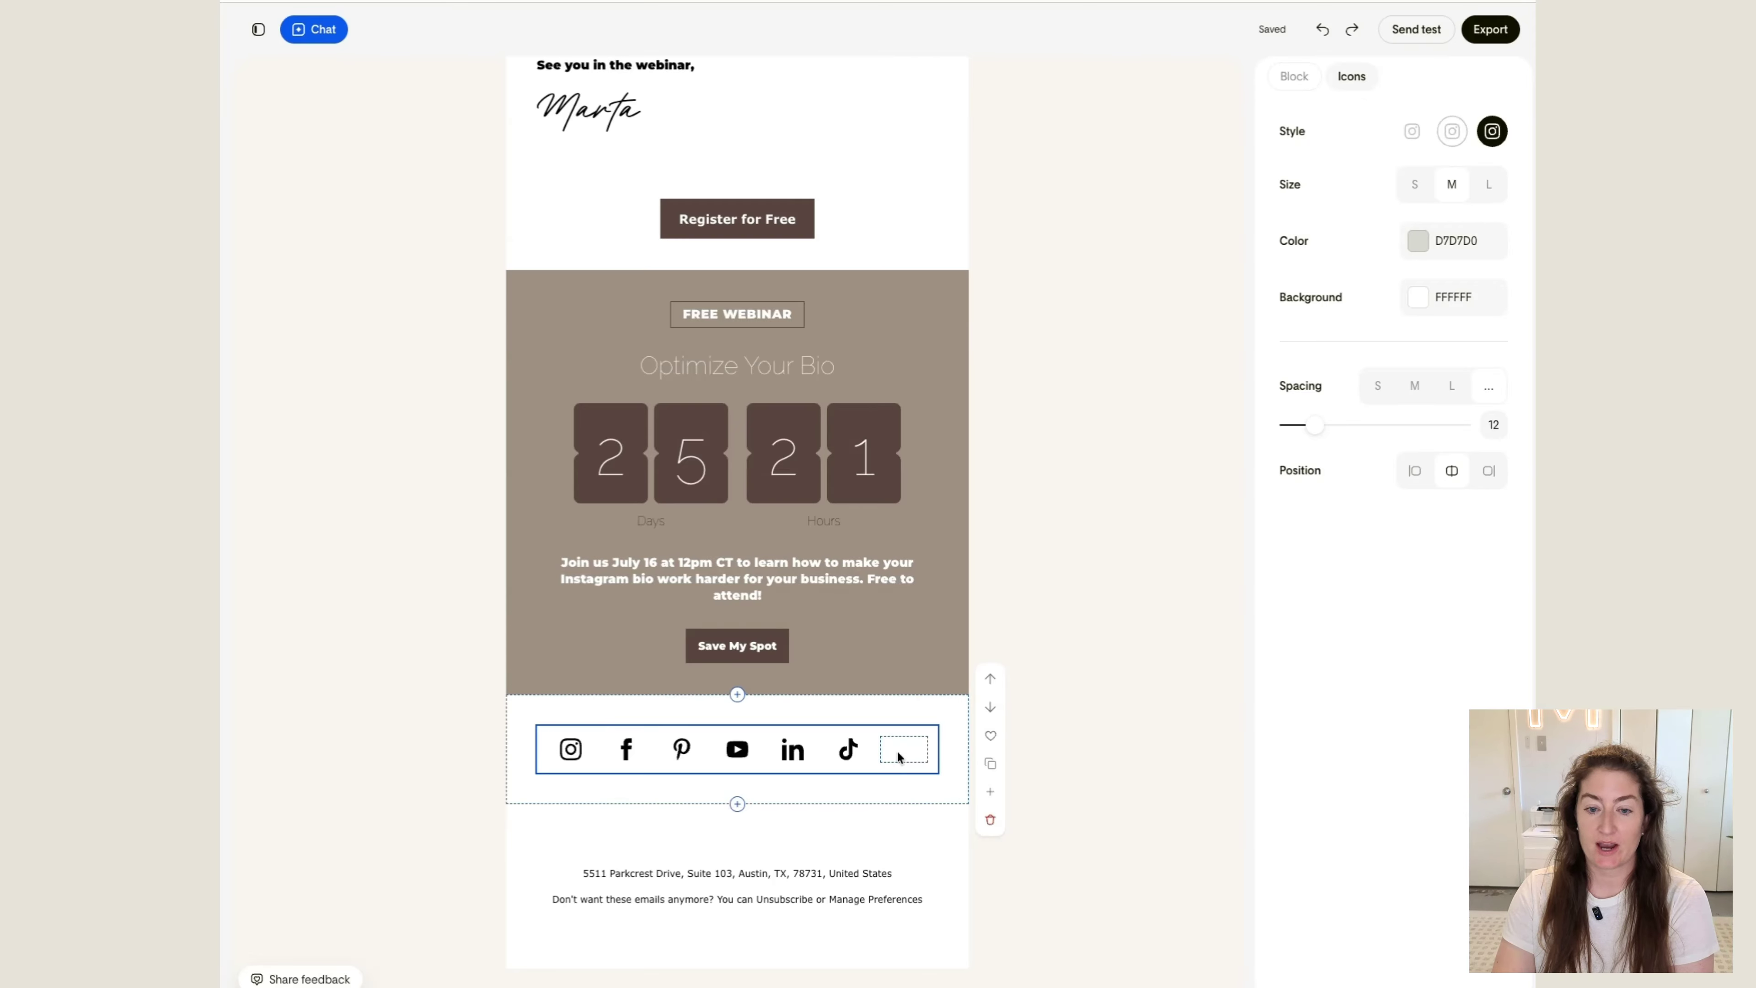
pyautogui.click(1452, 131)
pyautogui.click(1417, 240)
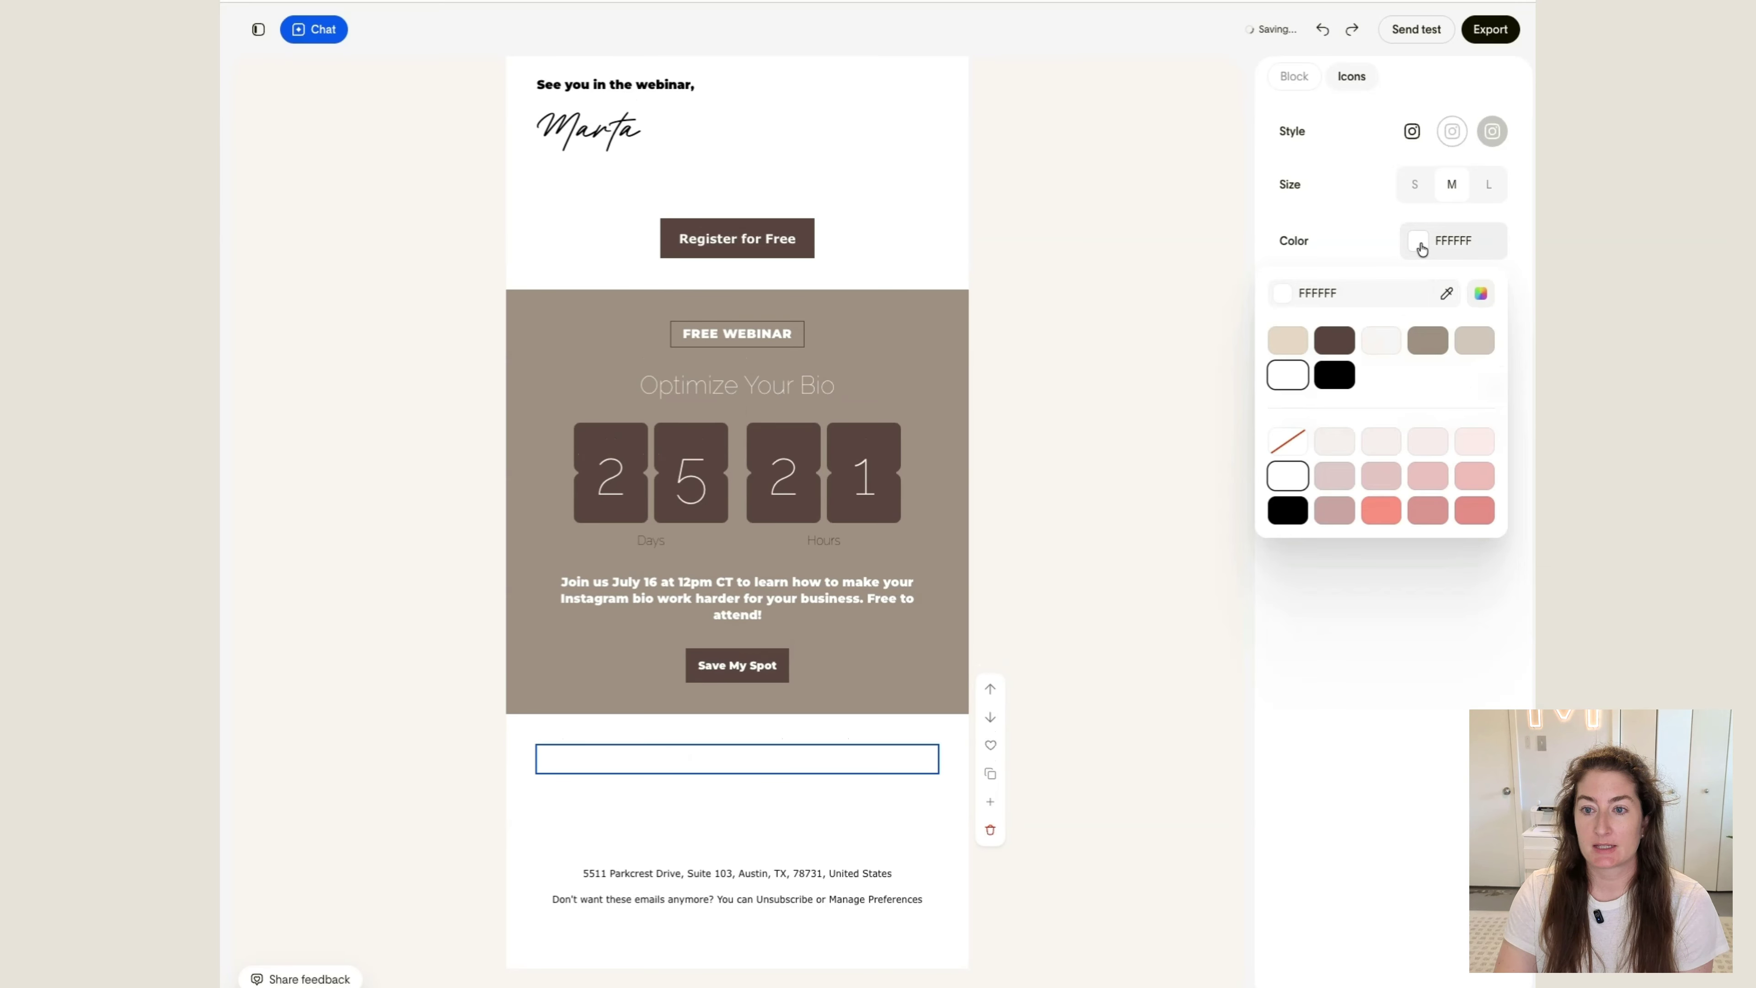
pyautogui.click(1344, 345)
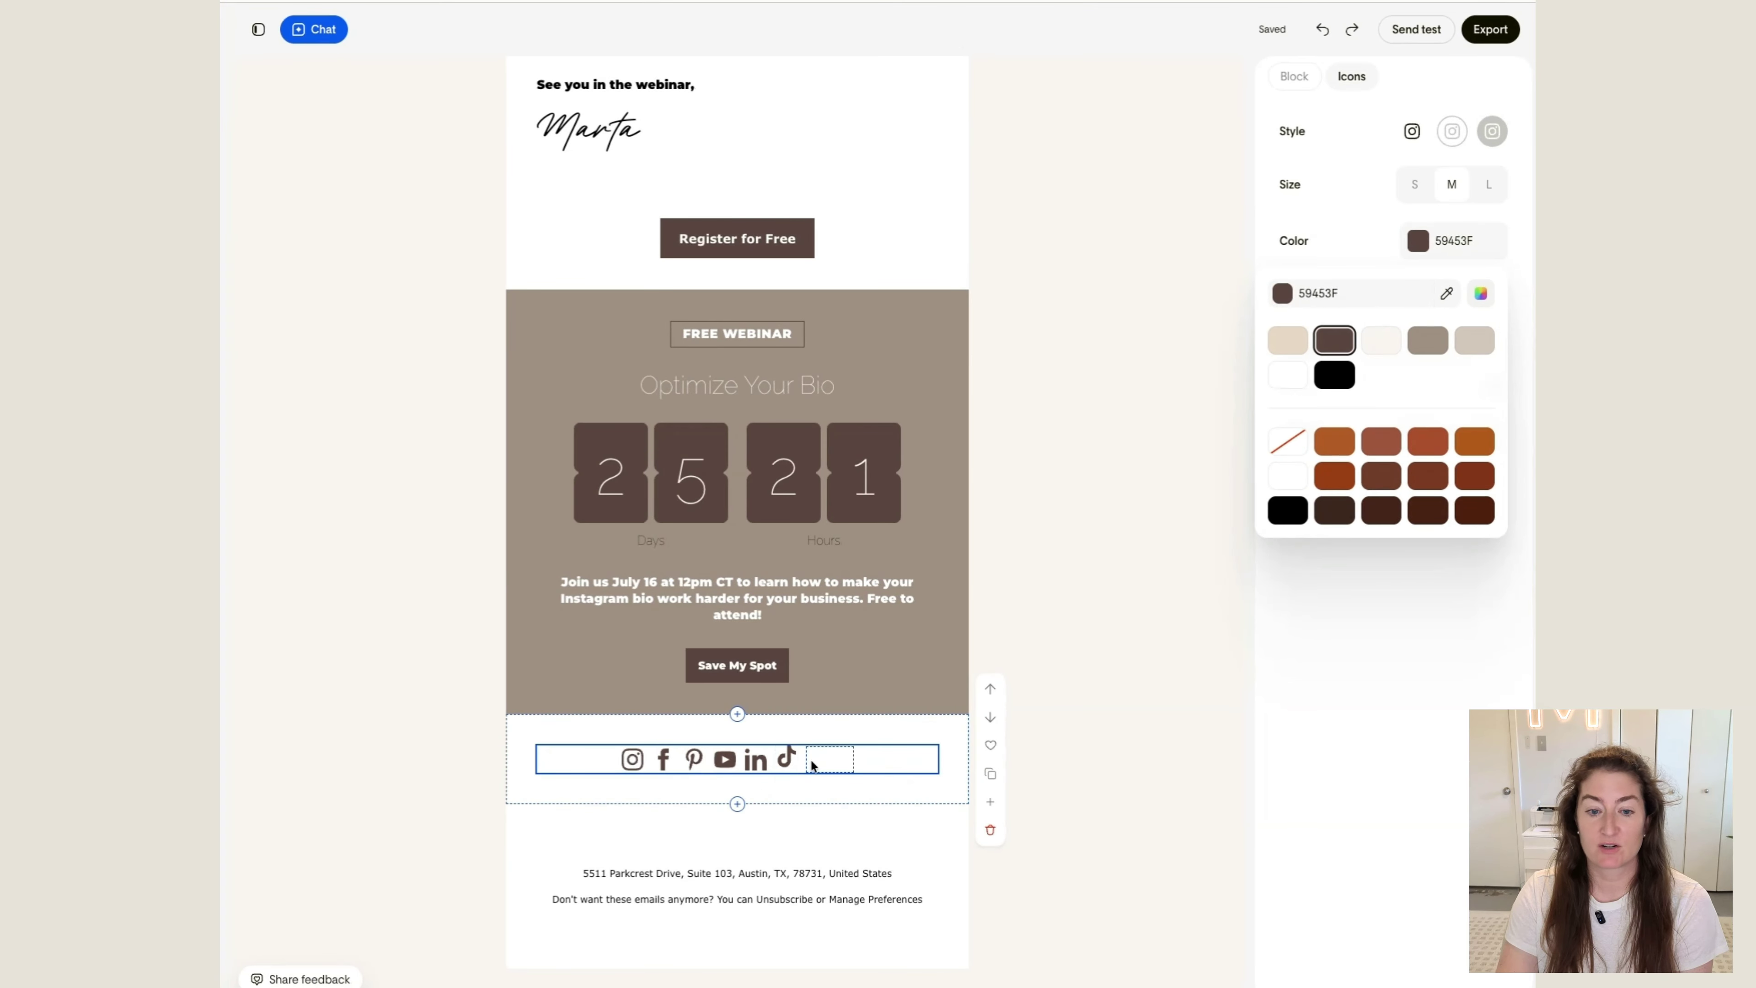
pyautogui.click(831, 763)
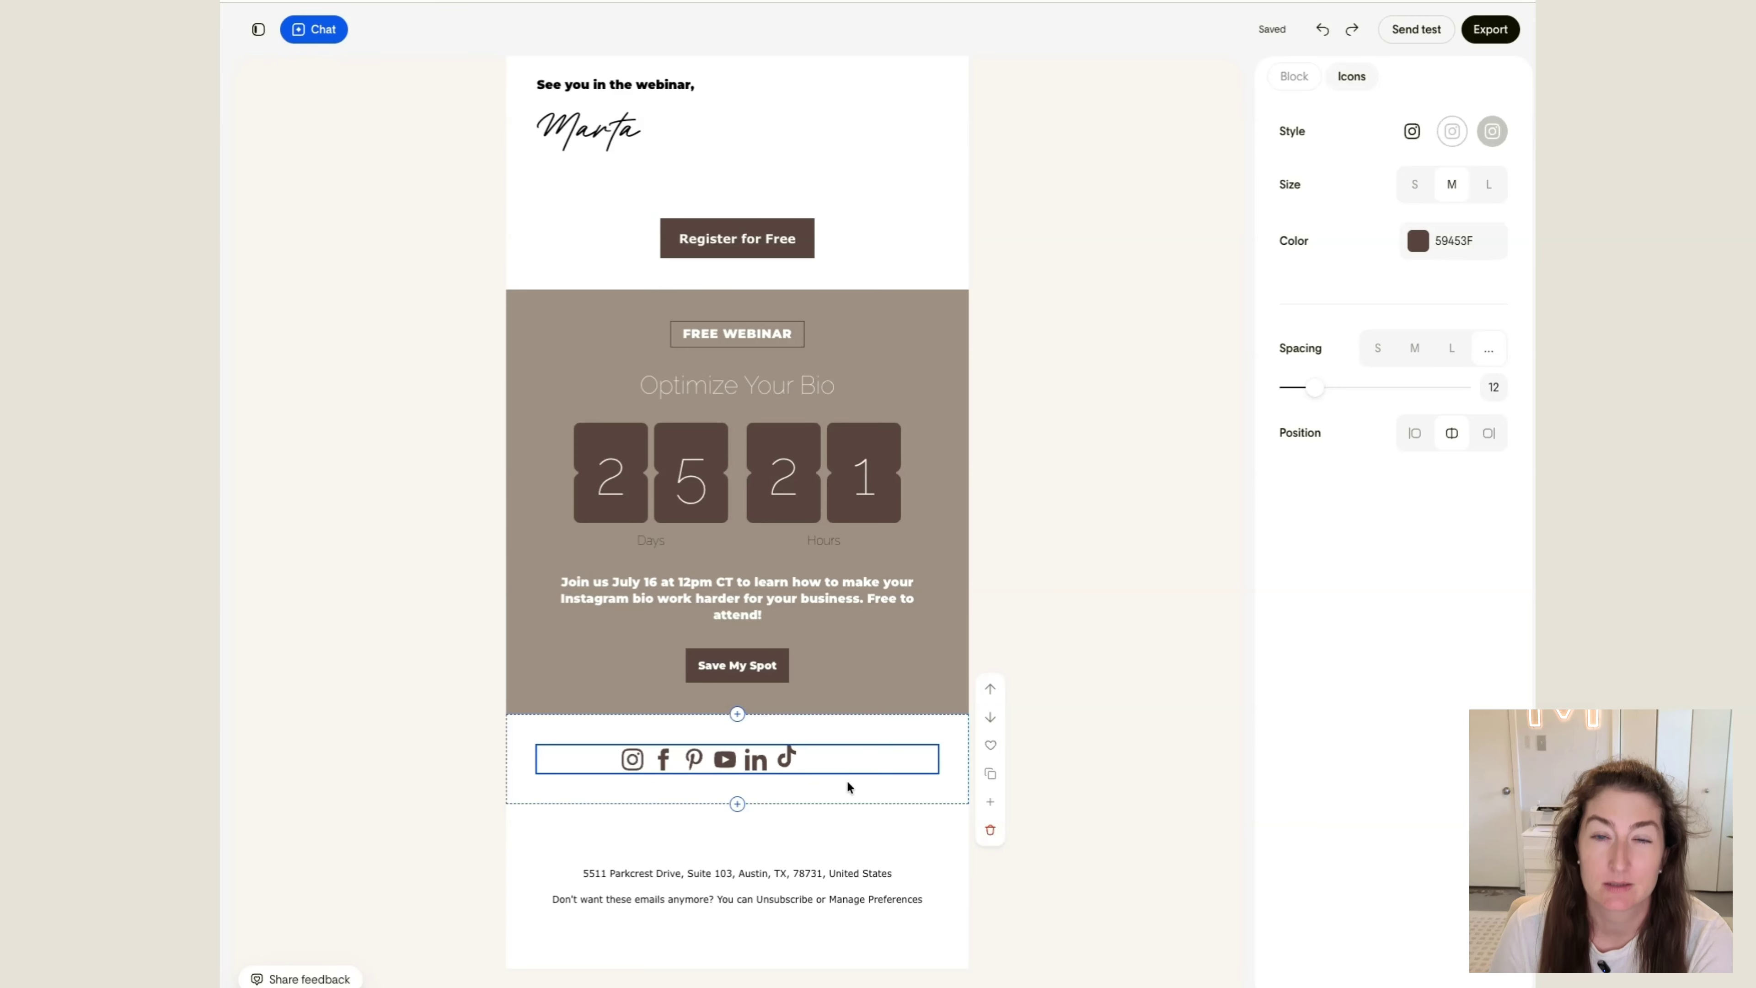
# Set both footer lines, the address and the unsubscribe message, to the light taupe brand color
pyautogui.click(733, 878)
pyautogui.click(739, 876)
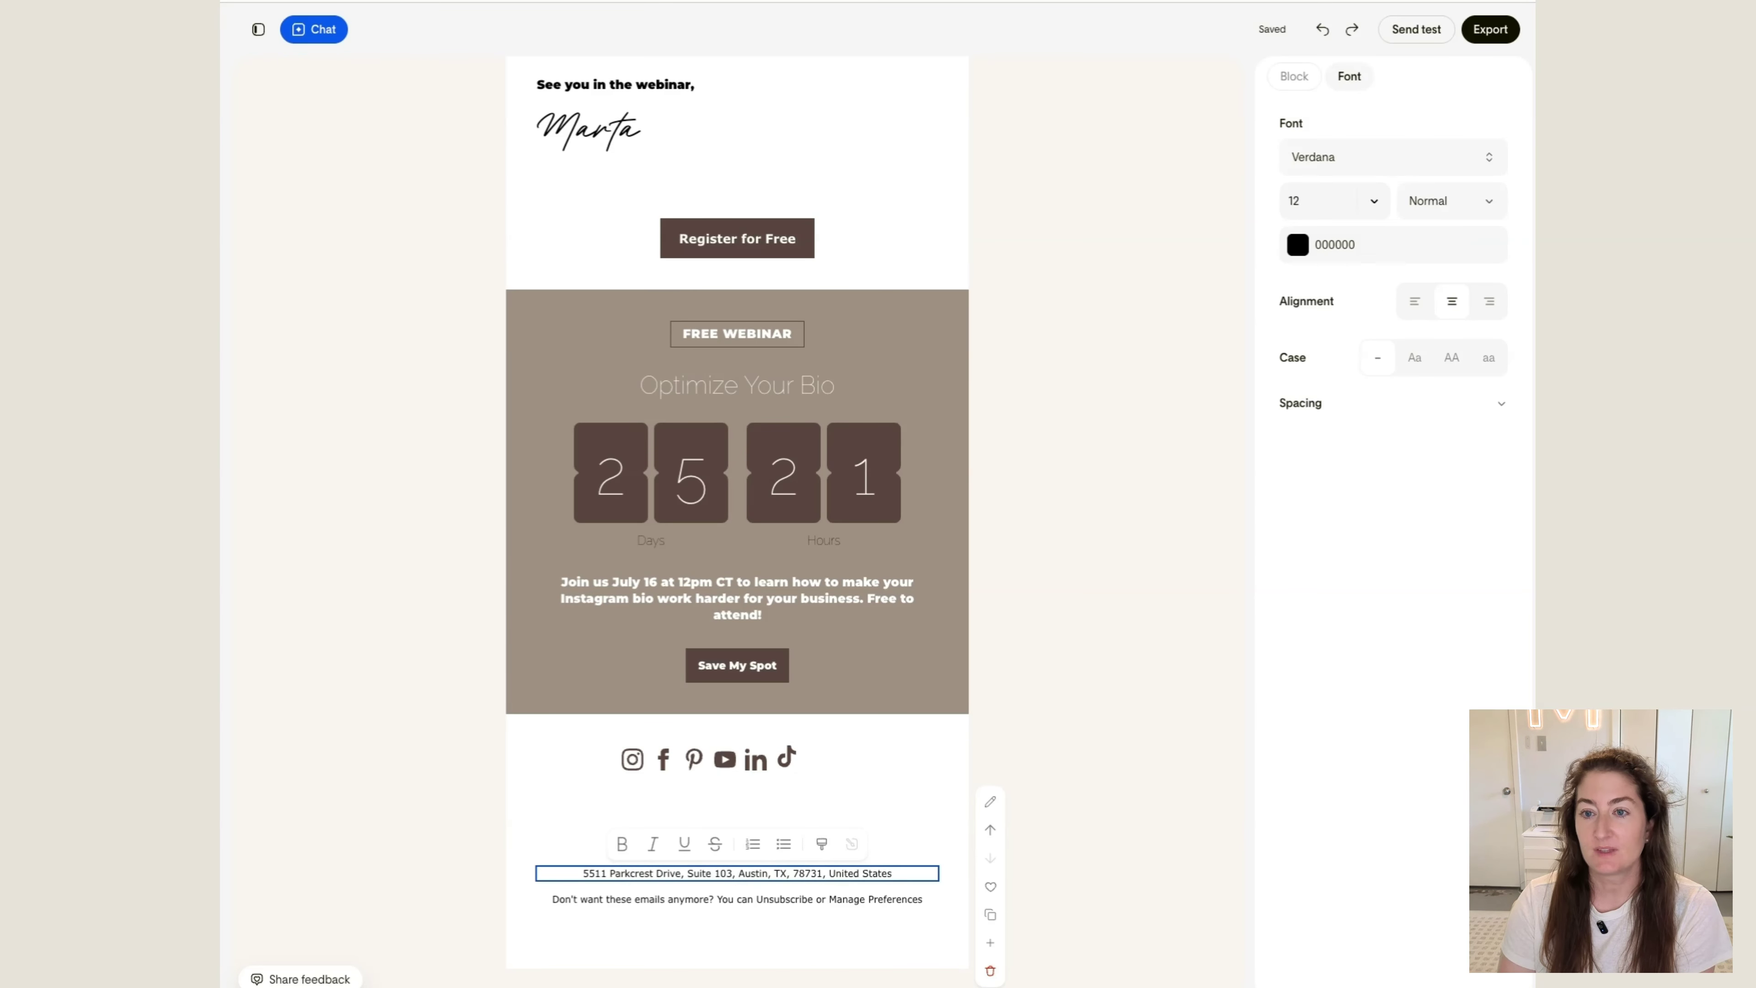
pyautogui.click(1329, 256)
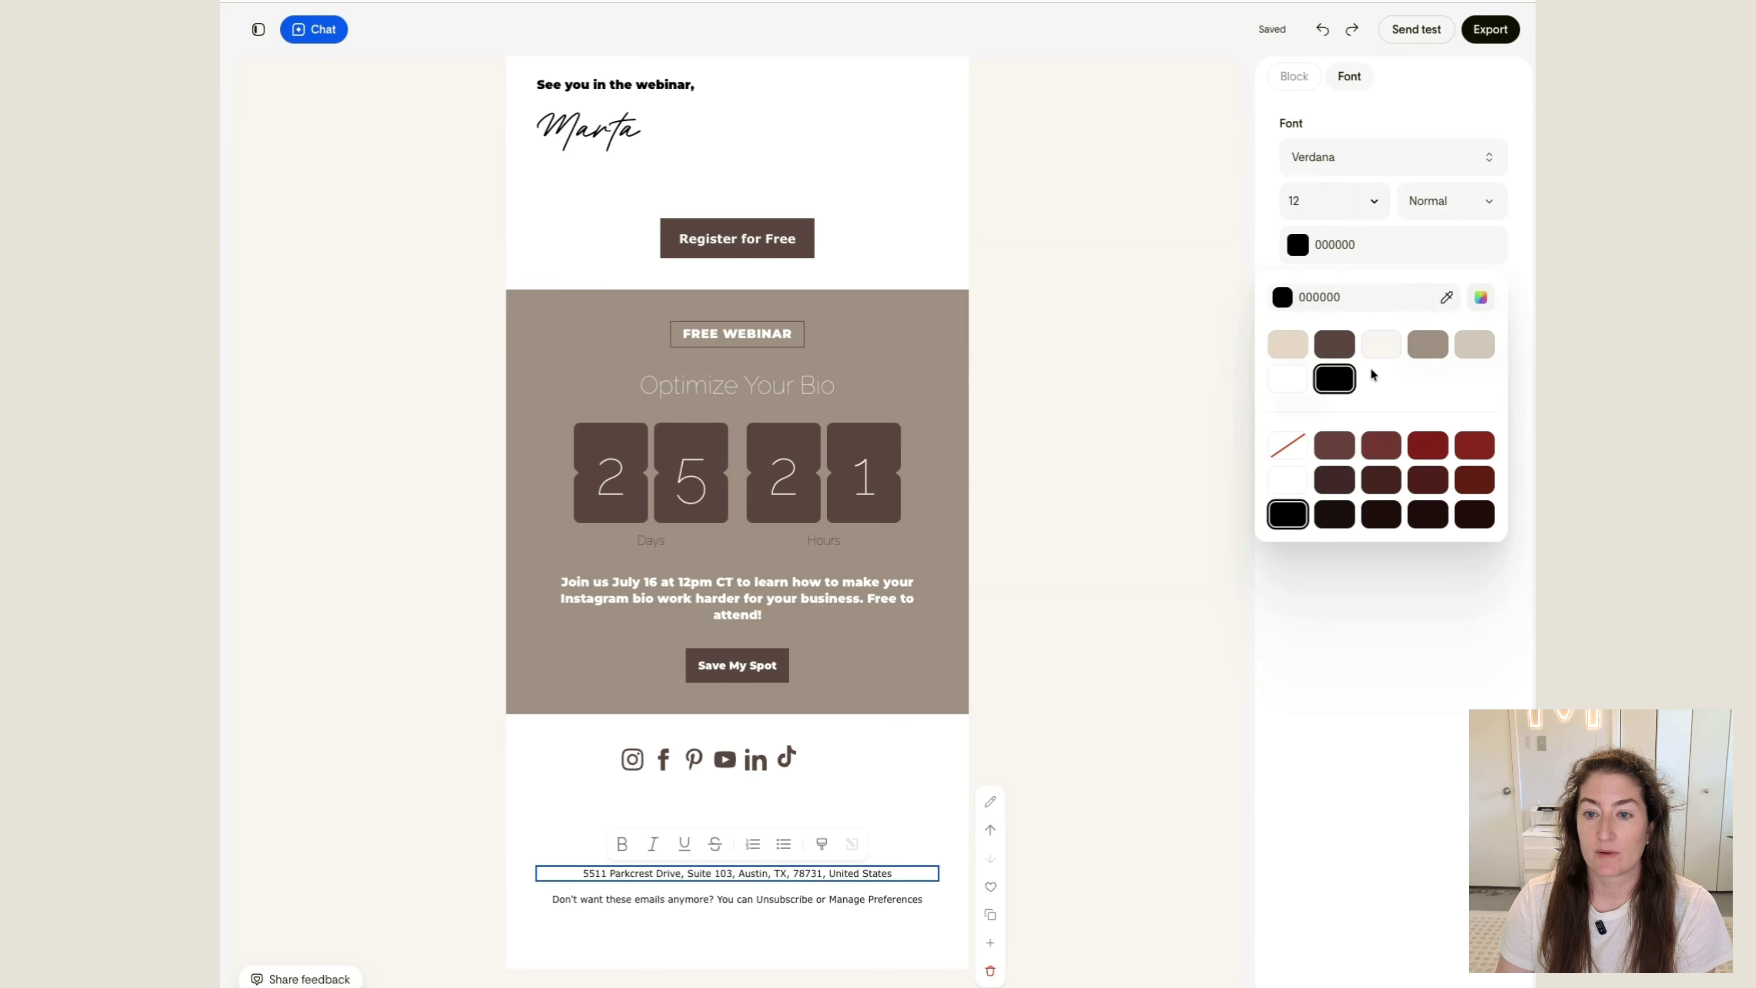
pyautogui.click(1475, 344)
pyautogui.click(723, 912)
pyautogui.click(725, 906)
pyautogui.click(1395, 242)
pyautogui.click(1475, 352)
pyautogui.click(1179, 691)
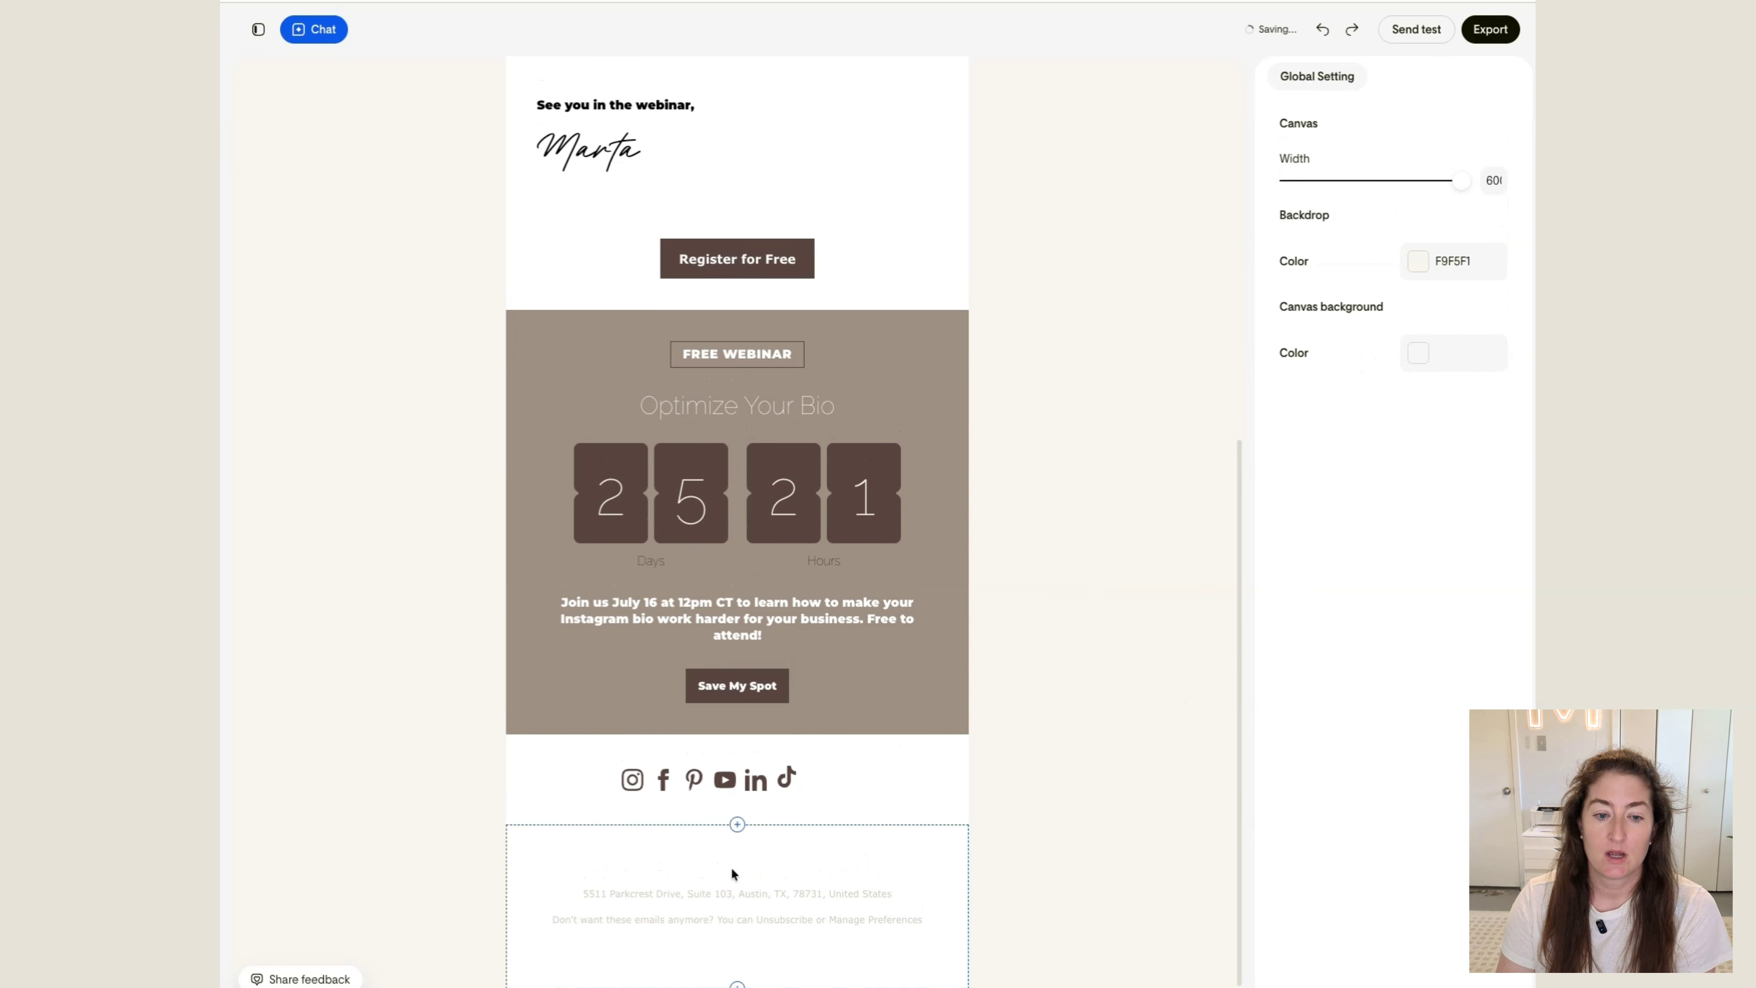
# Insert a divider block between the social icons and the footer
pyautogui.scroll(1, 623, 880)
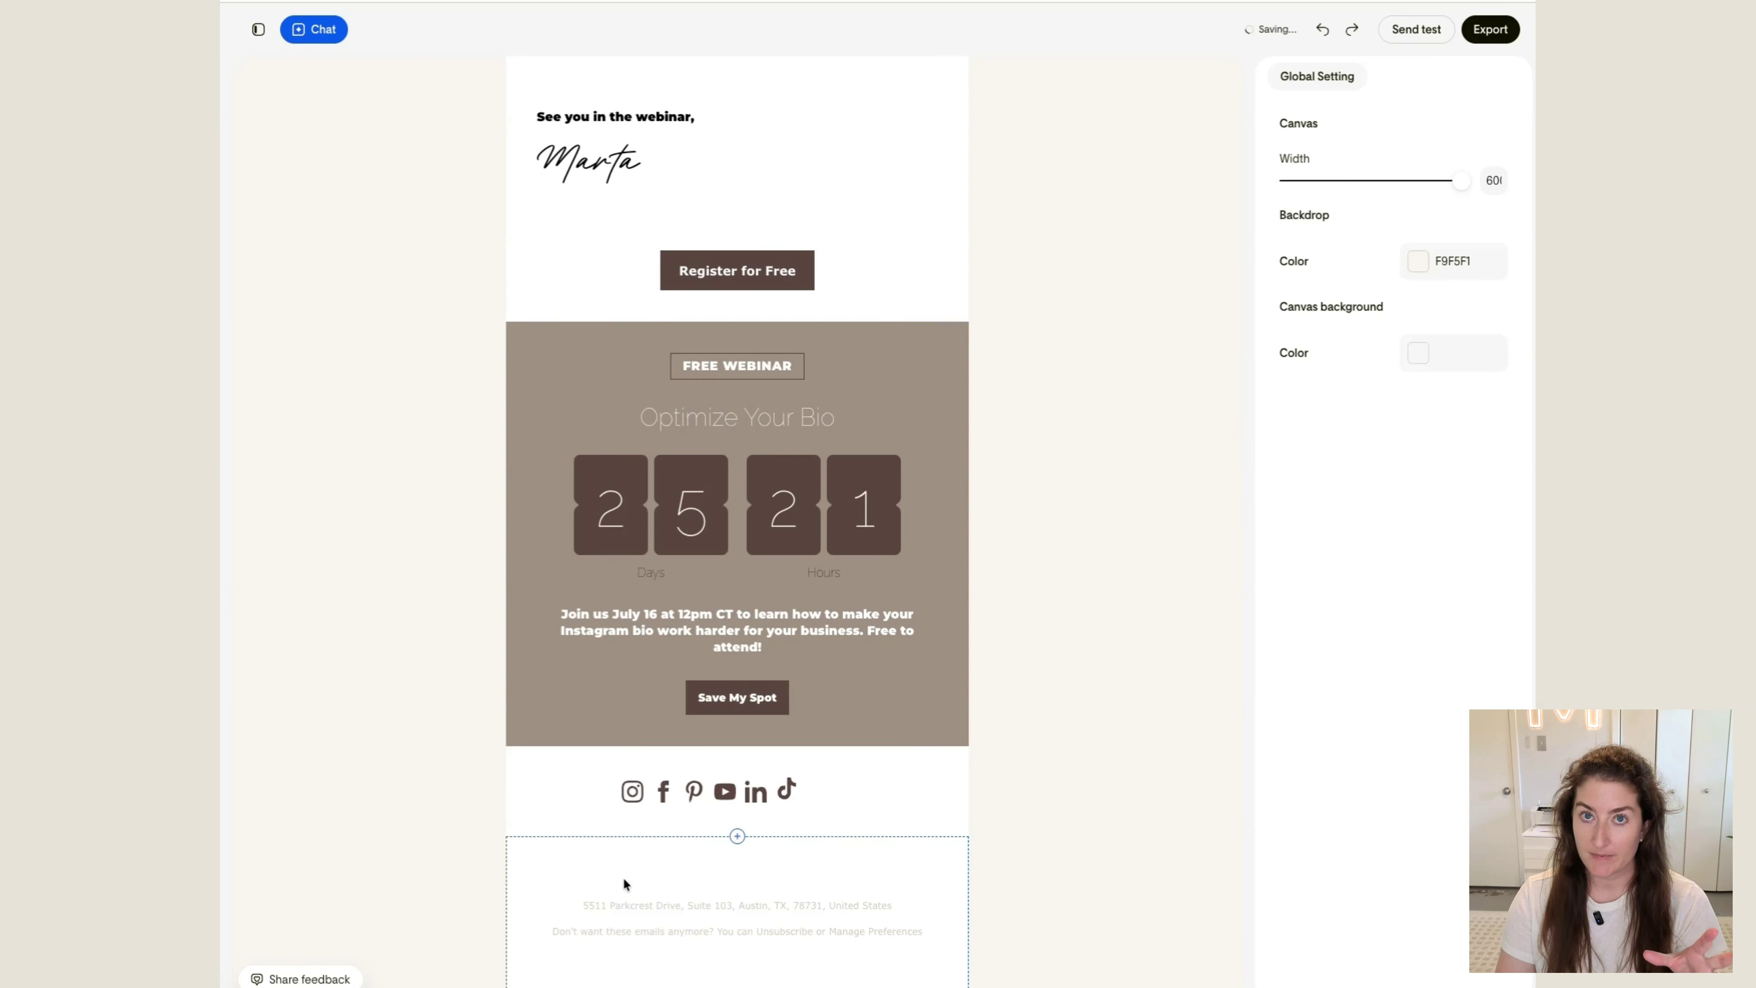
pyautogui.click(737, 837)
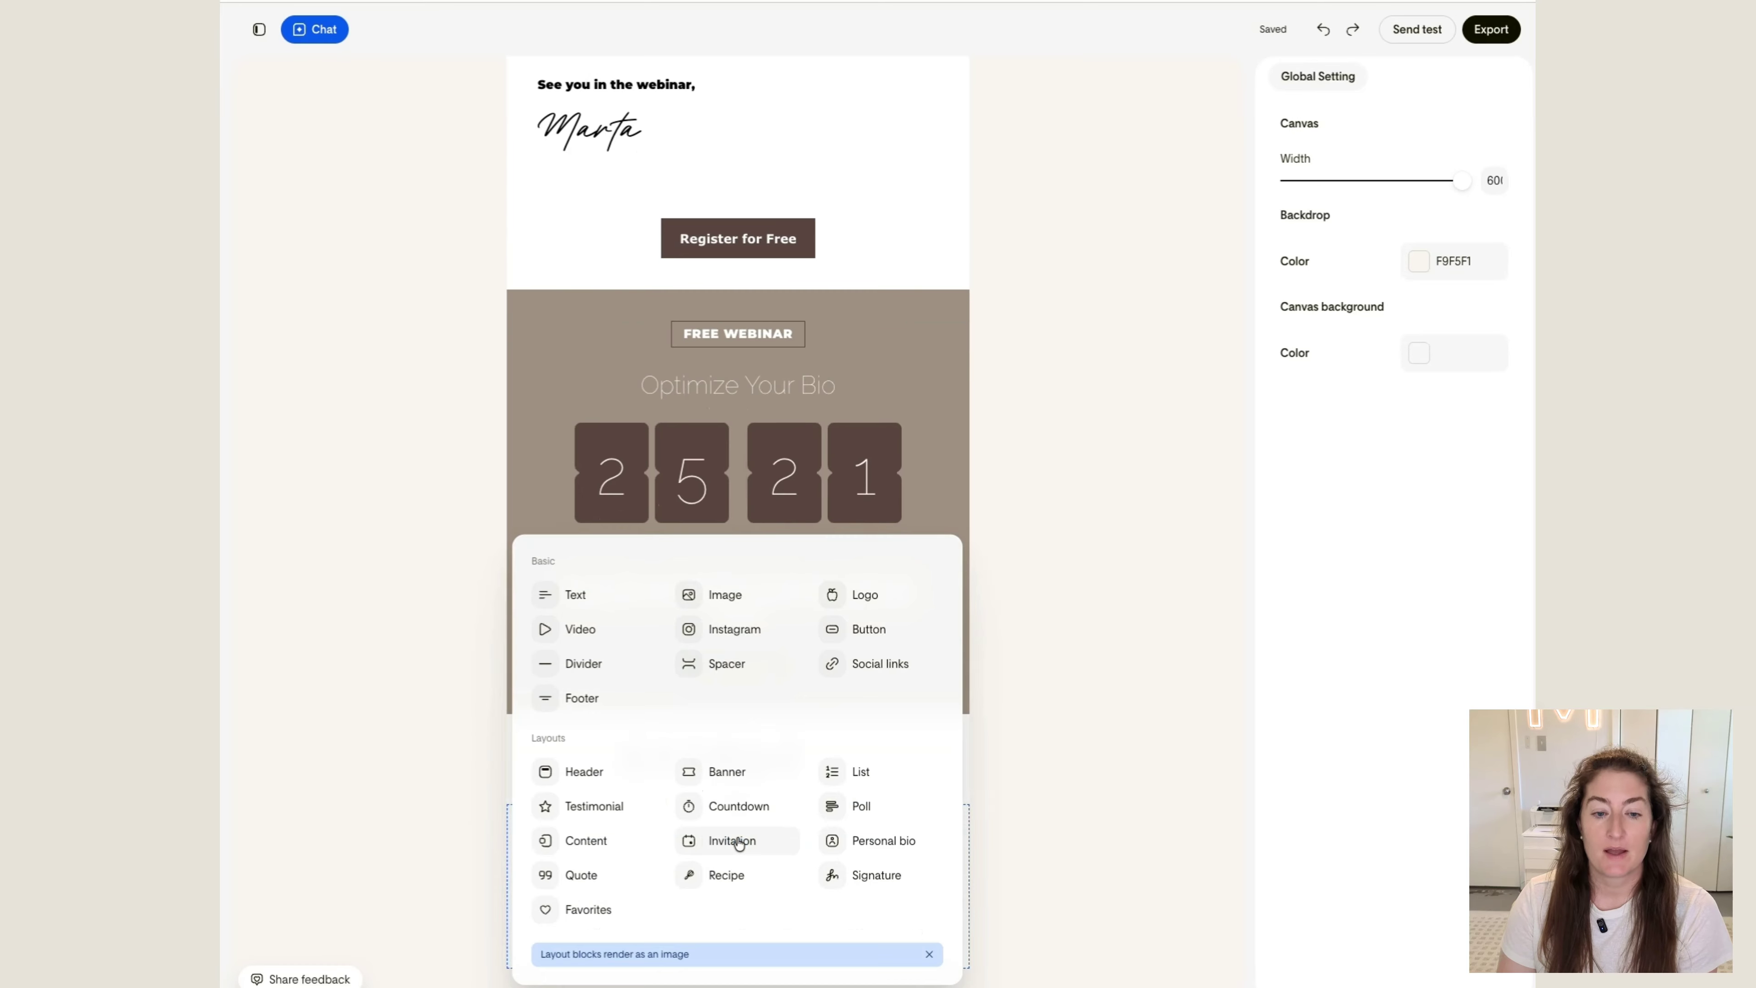
pyautogui.click(586, 671)
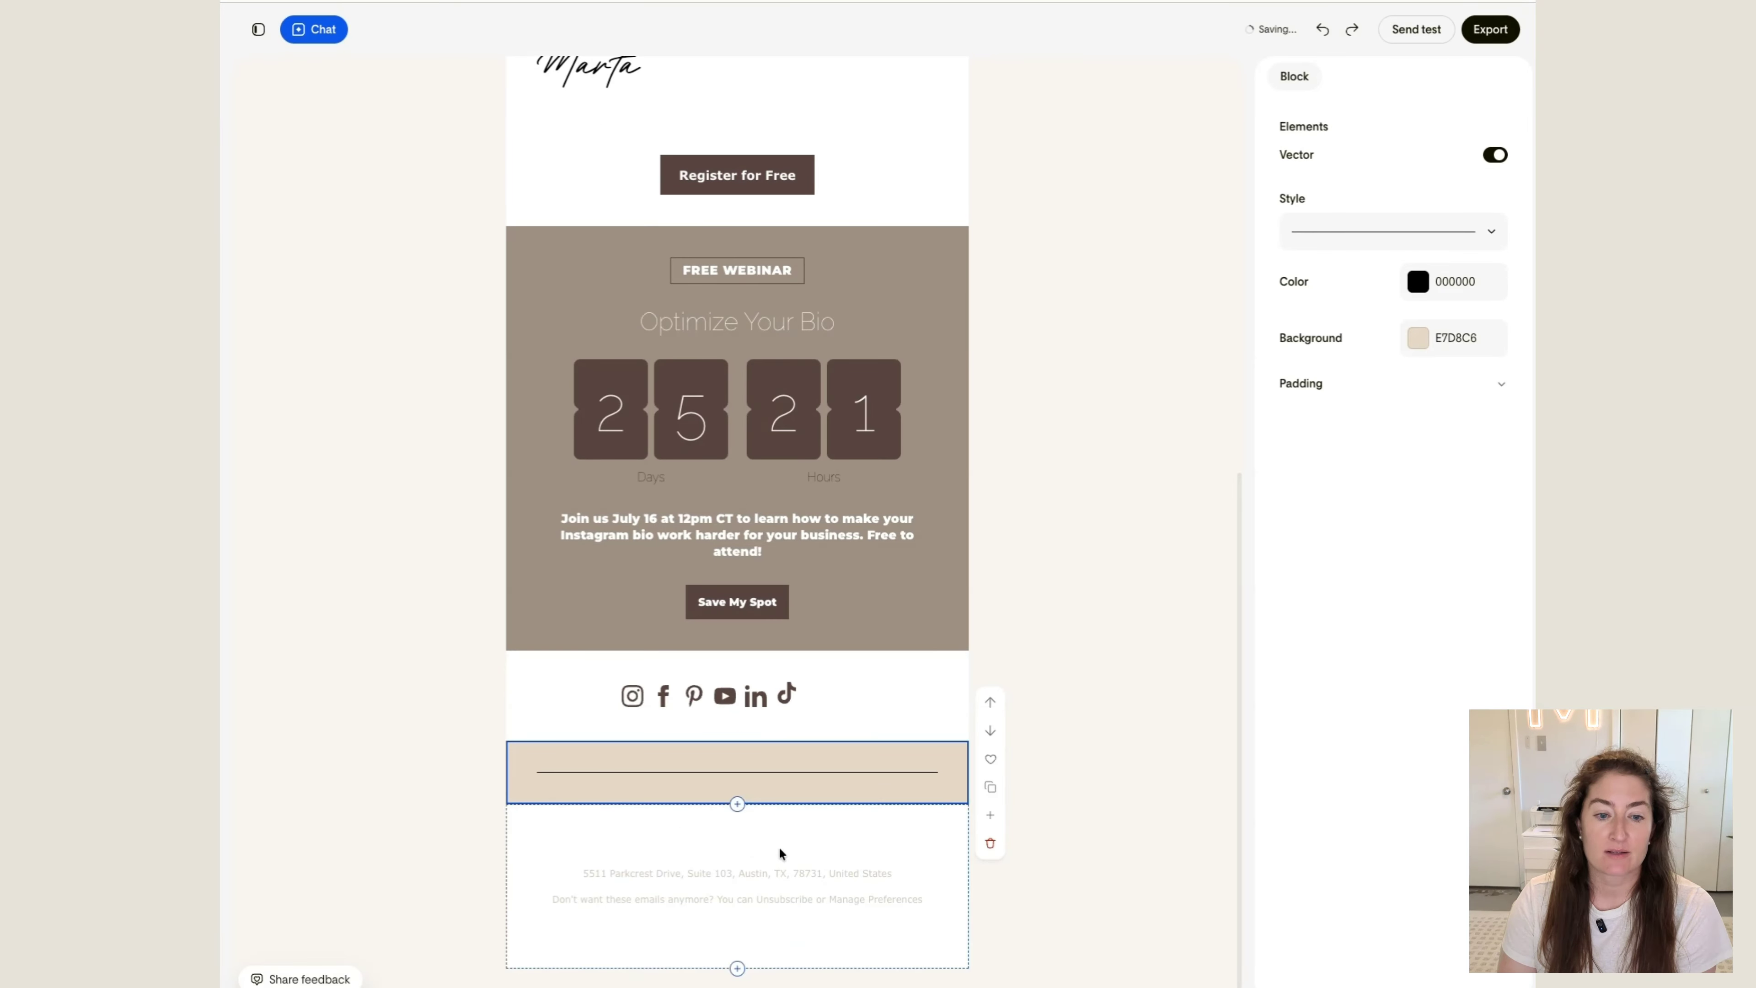
# Set the divider's background to white (FFFFFF) and its line color to dark brown 59453F
pyautogui.click(1411, 337)
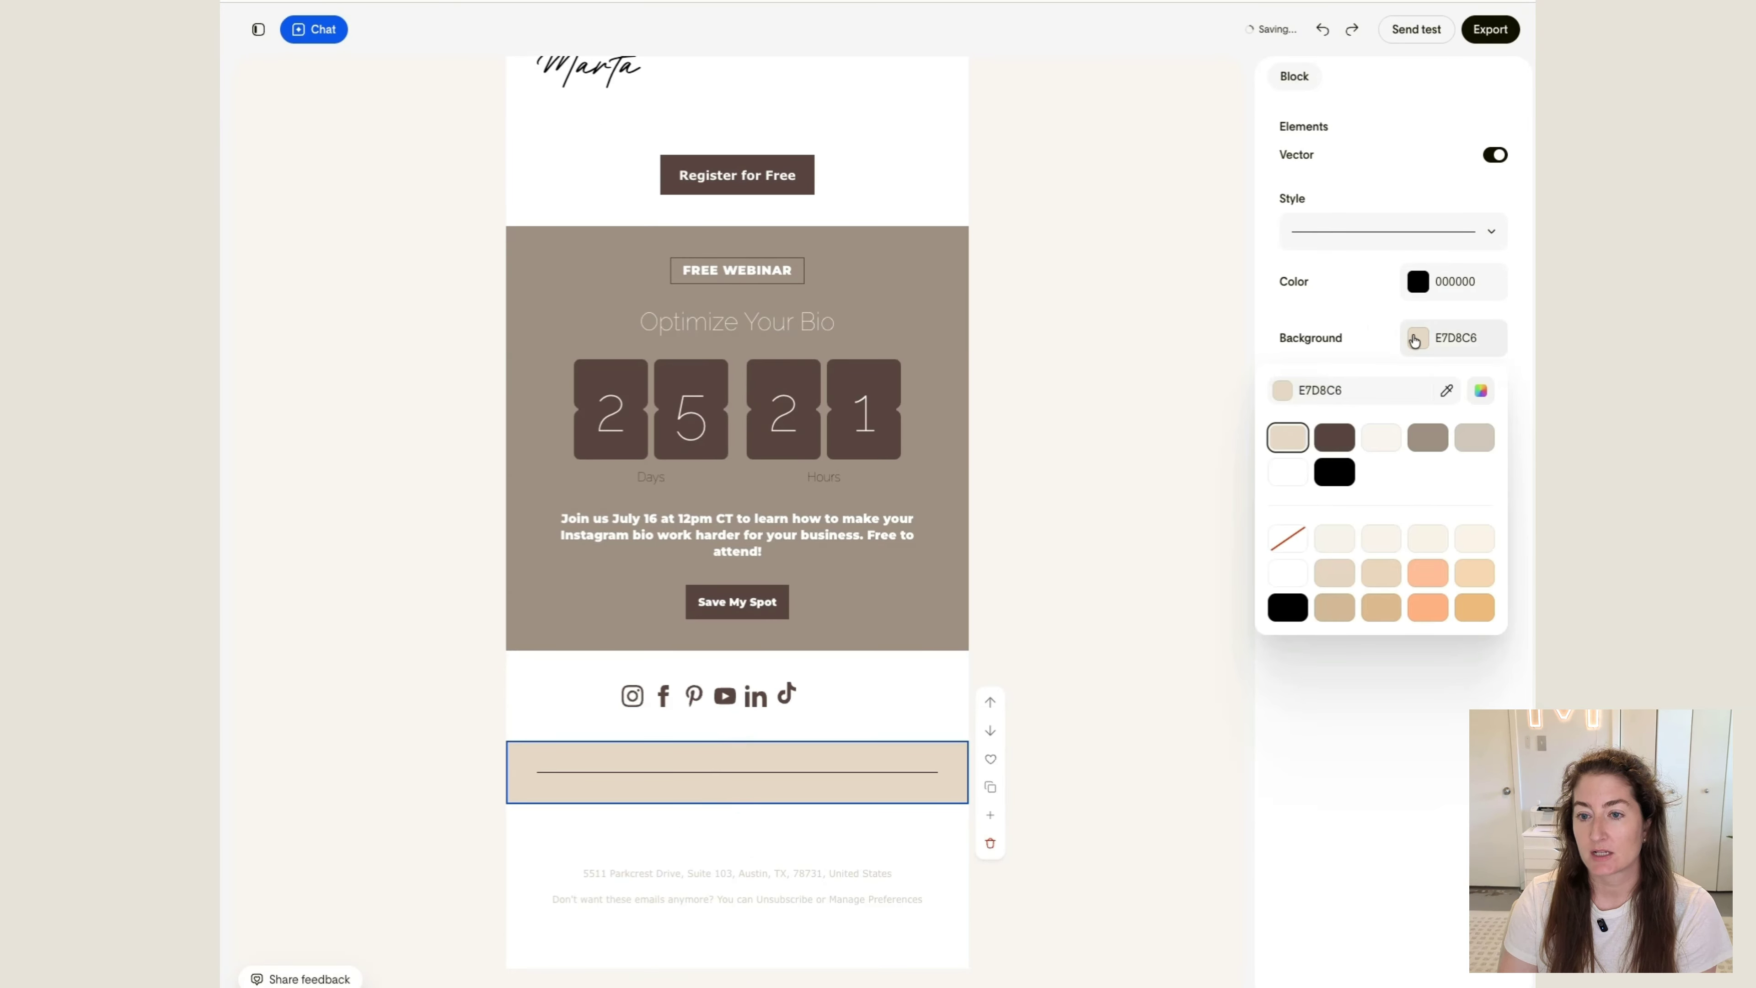
pyautogui.click(1288, 474)
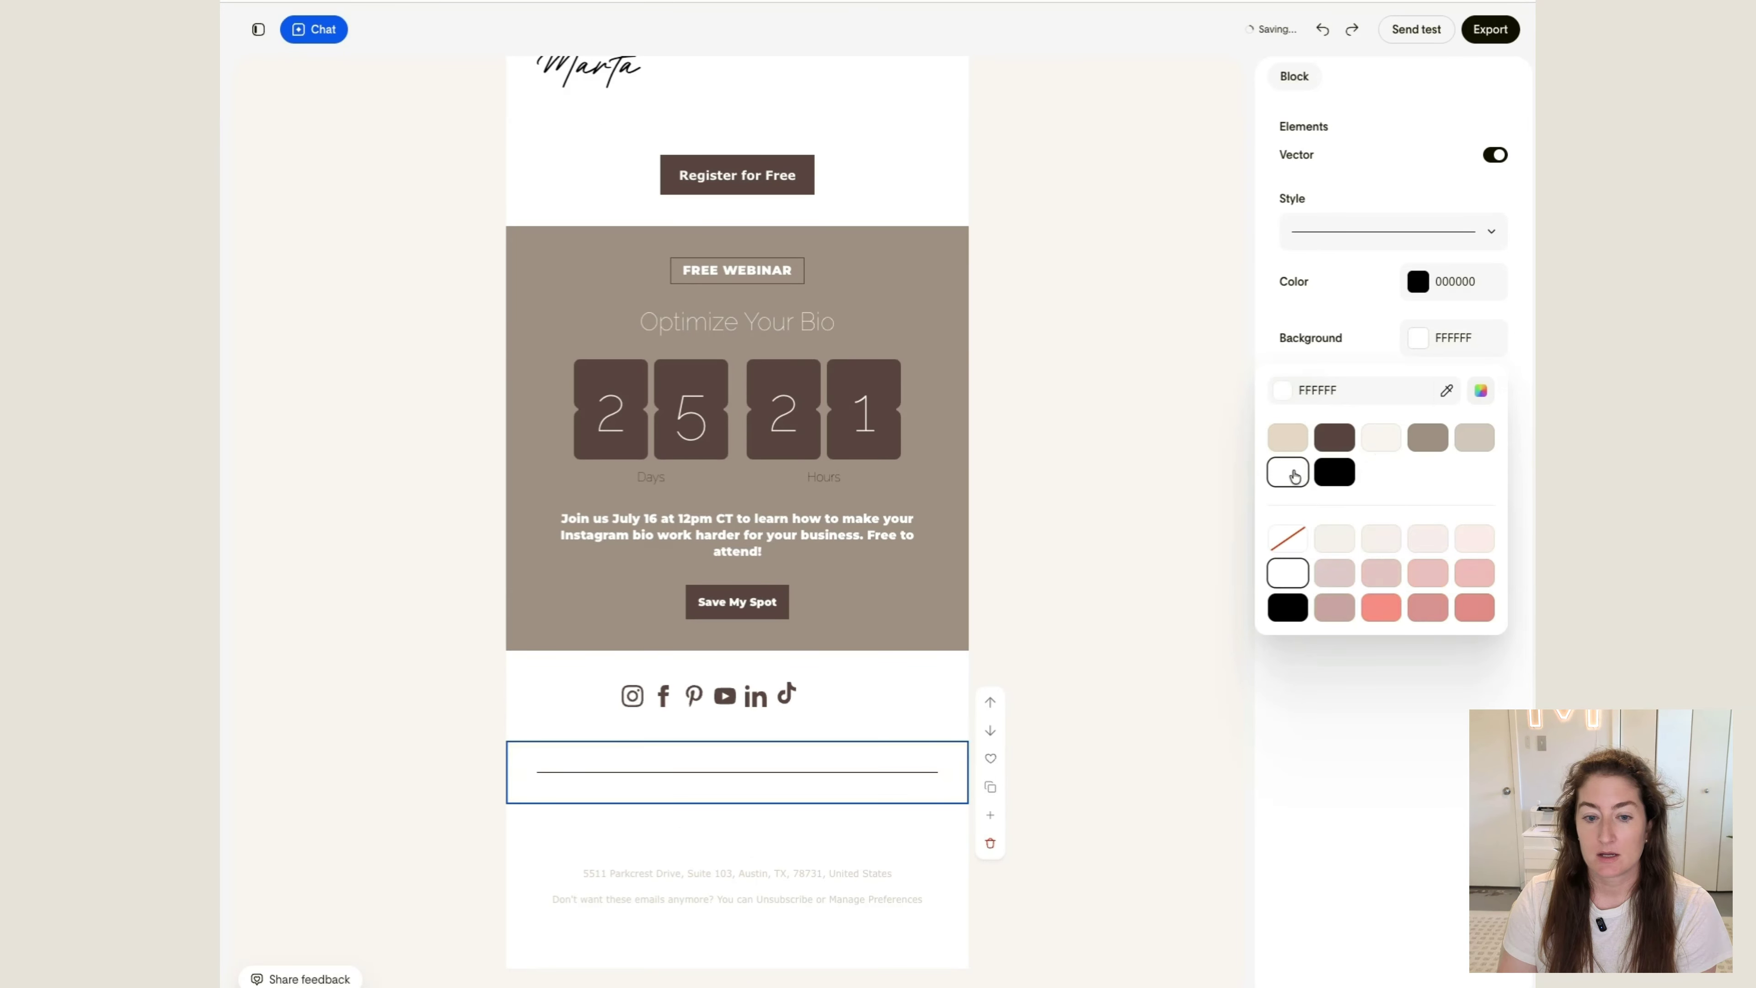
pyautogui.click(1419, 283)
pyautogui.click(1336, 383)
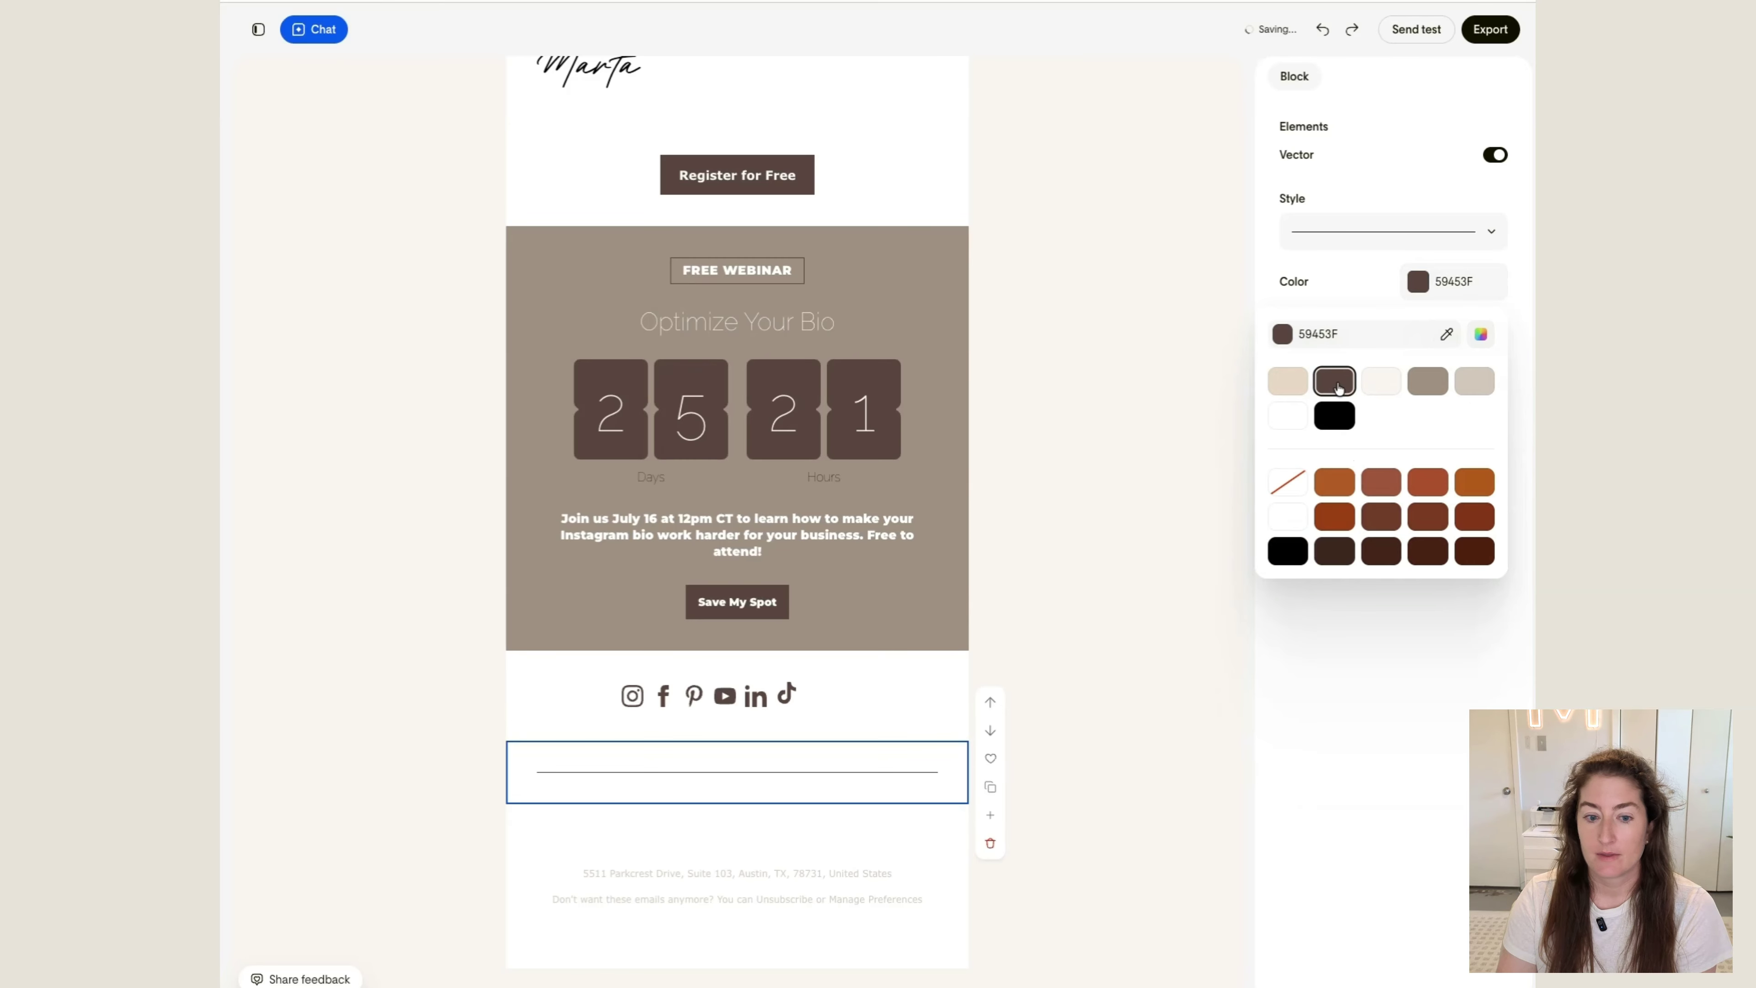
pyautogui.click(1305, 628)
# Set the divider's vertical and horizontal padding to S
pyautogui.click(1357, 385)
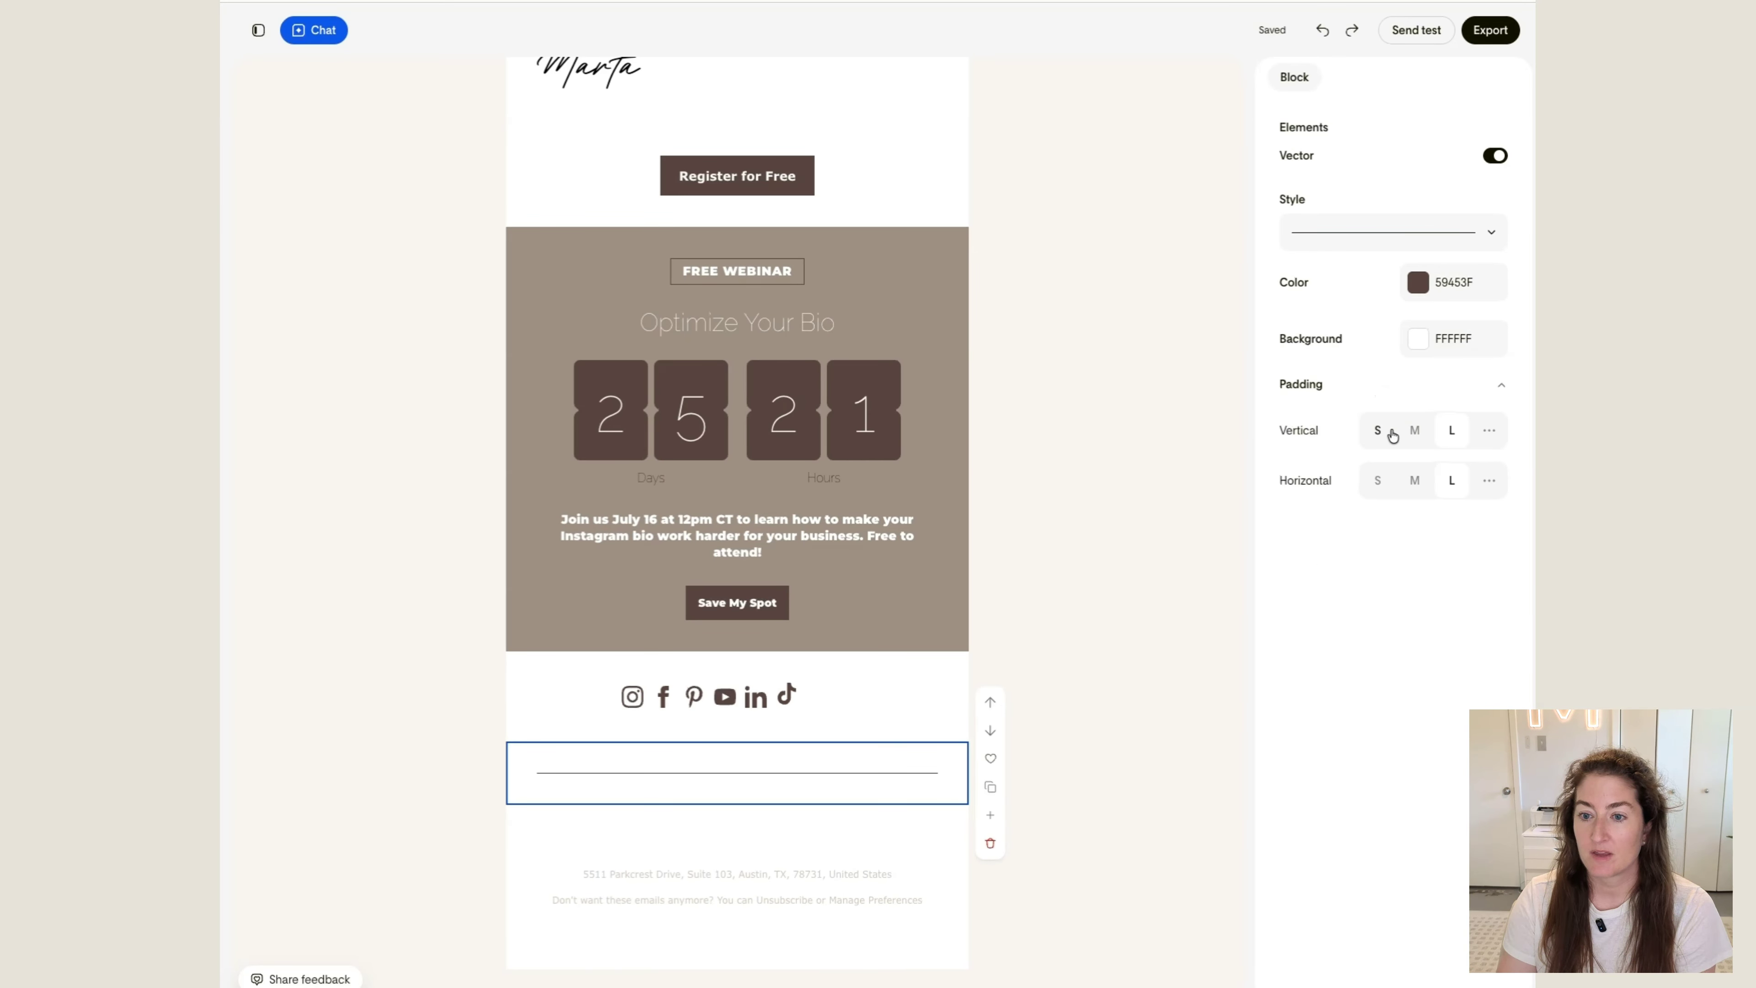
pyautogui.click(1378, 429)
pyautogui.click(1378, 479)
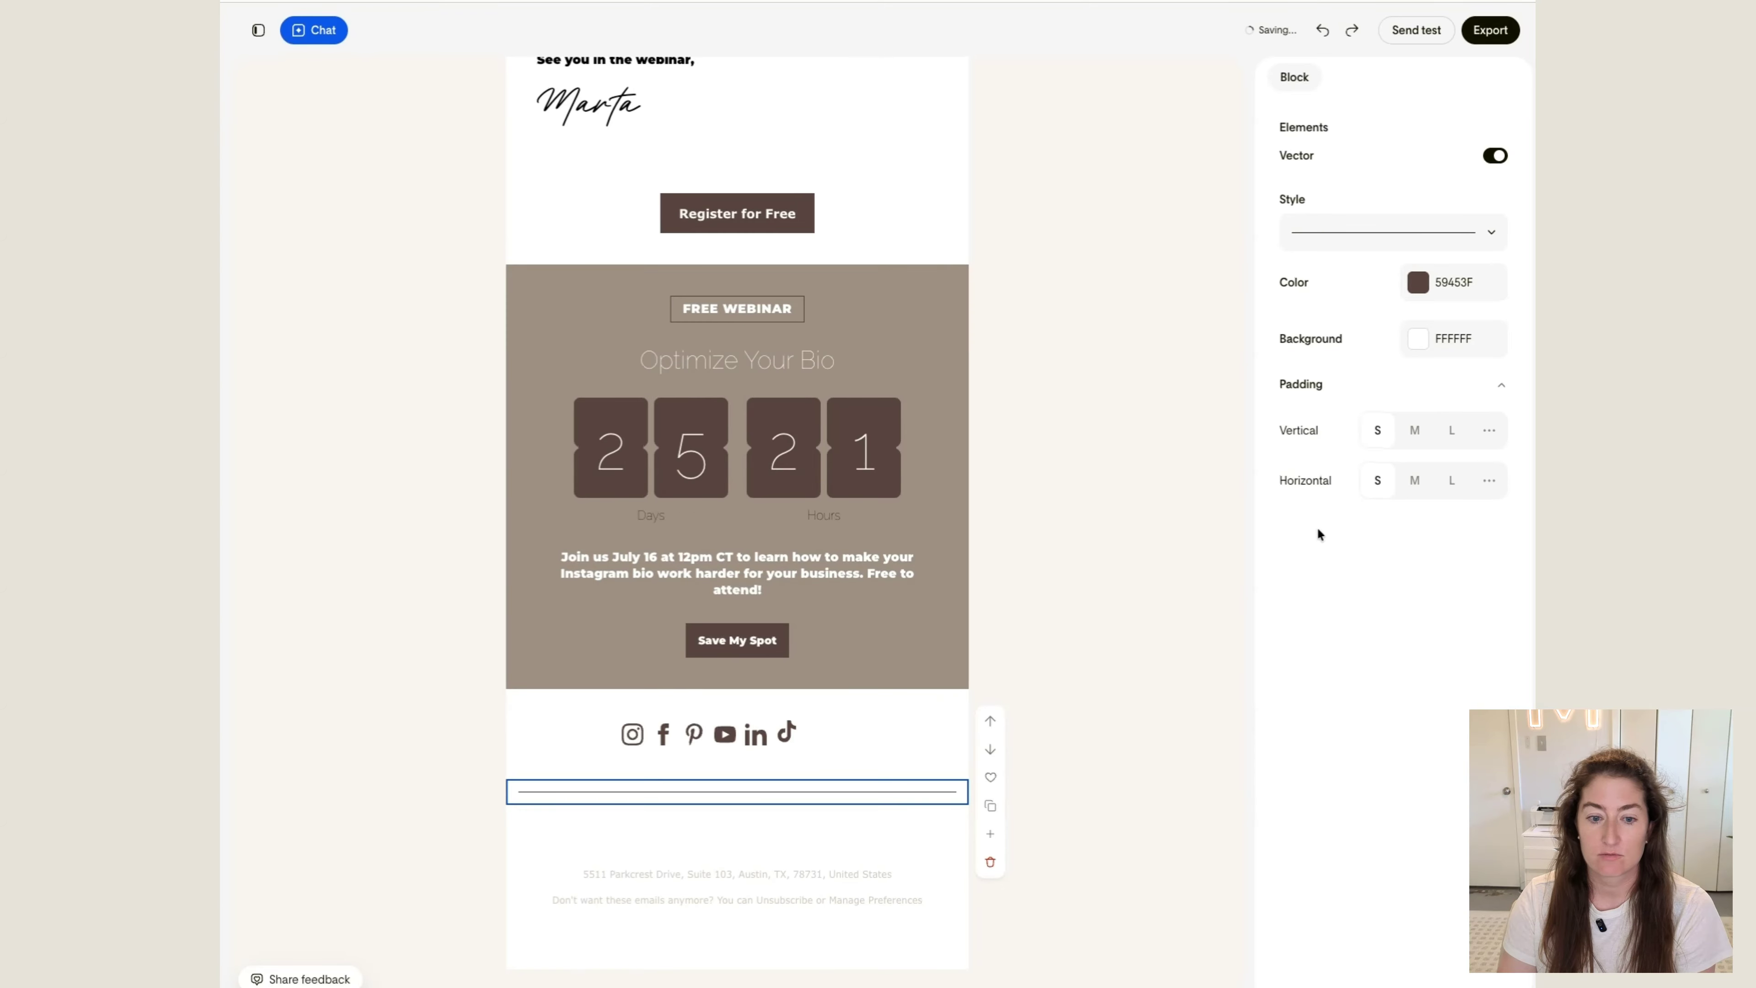
pyautogui.click(1120, 753)
# Move the social icons block below the divider and reduce the footer block's vertical padding
pyautogui.click(738, 692)
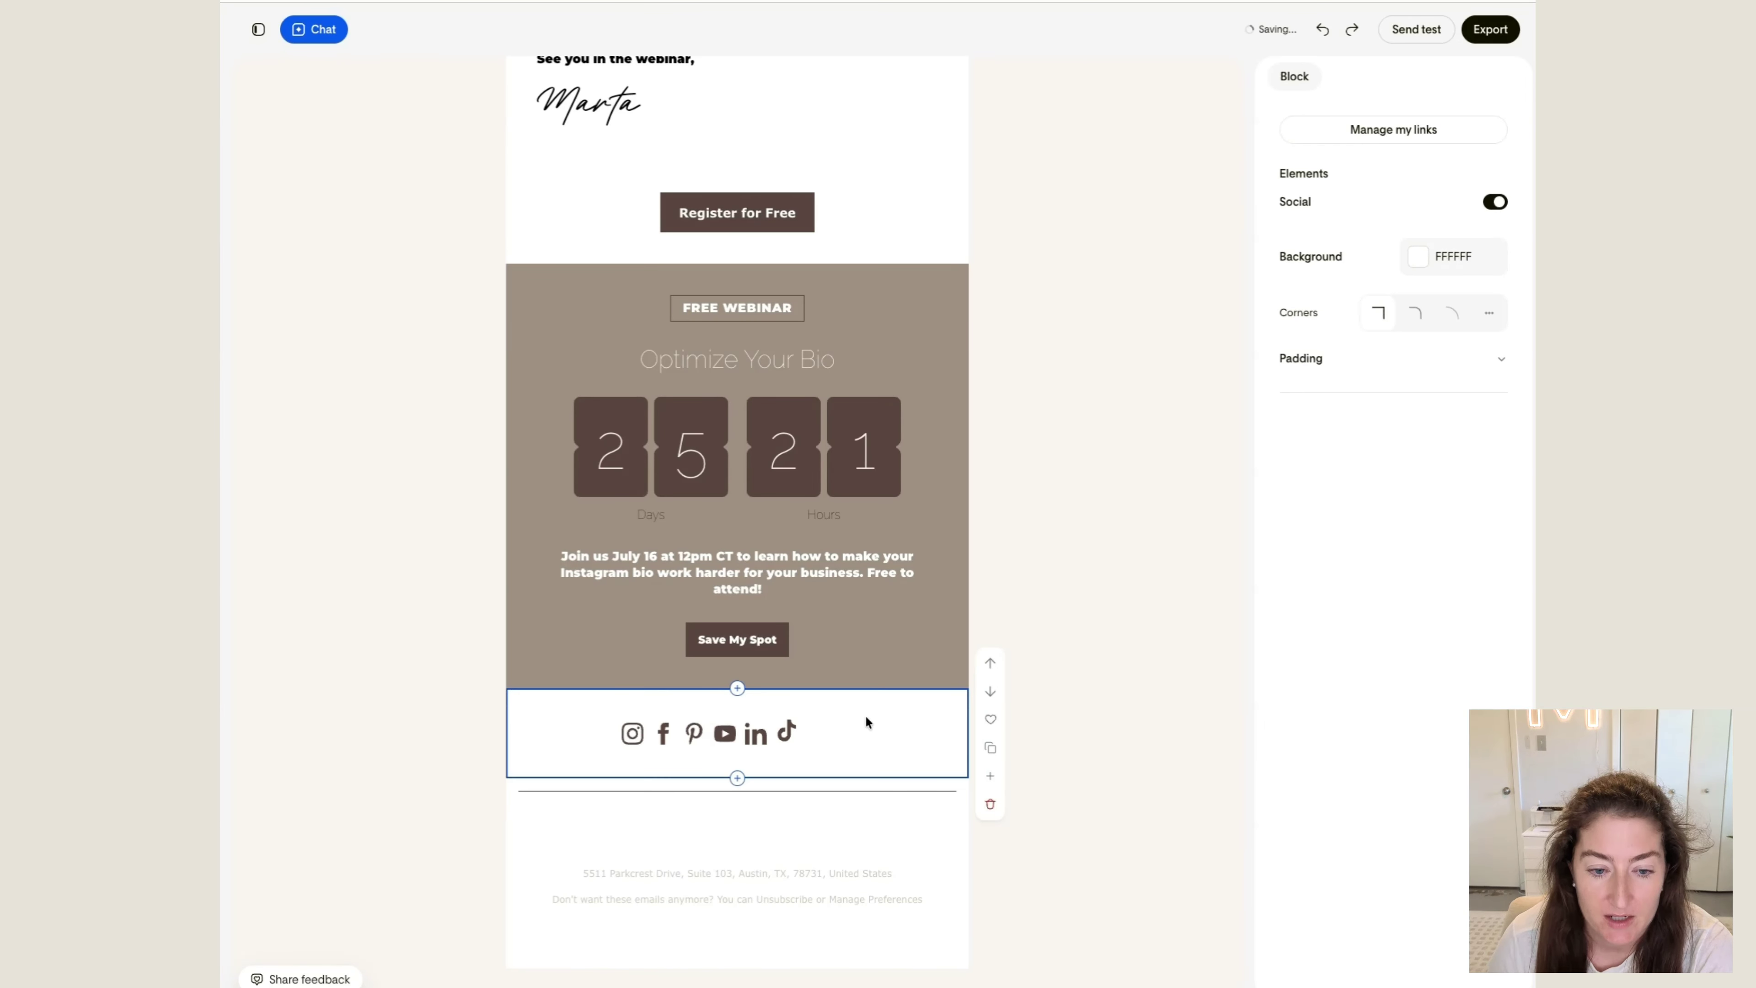
pyautogui.click(992, 692)
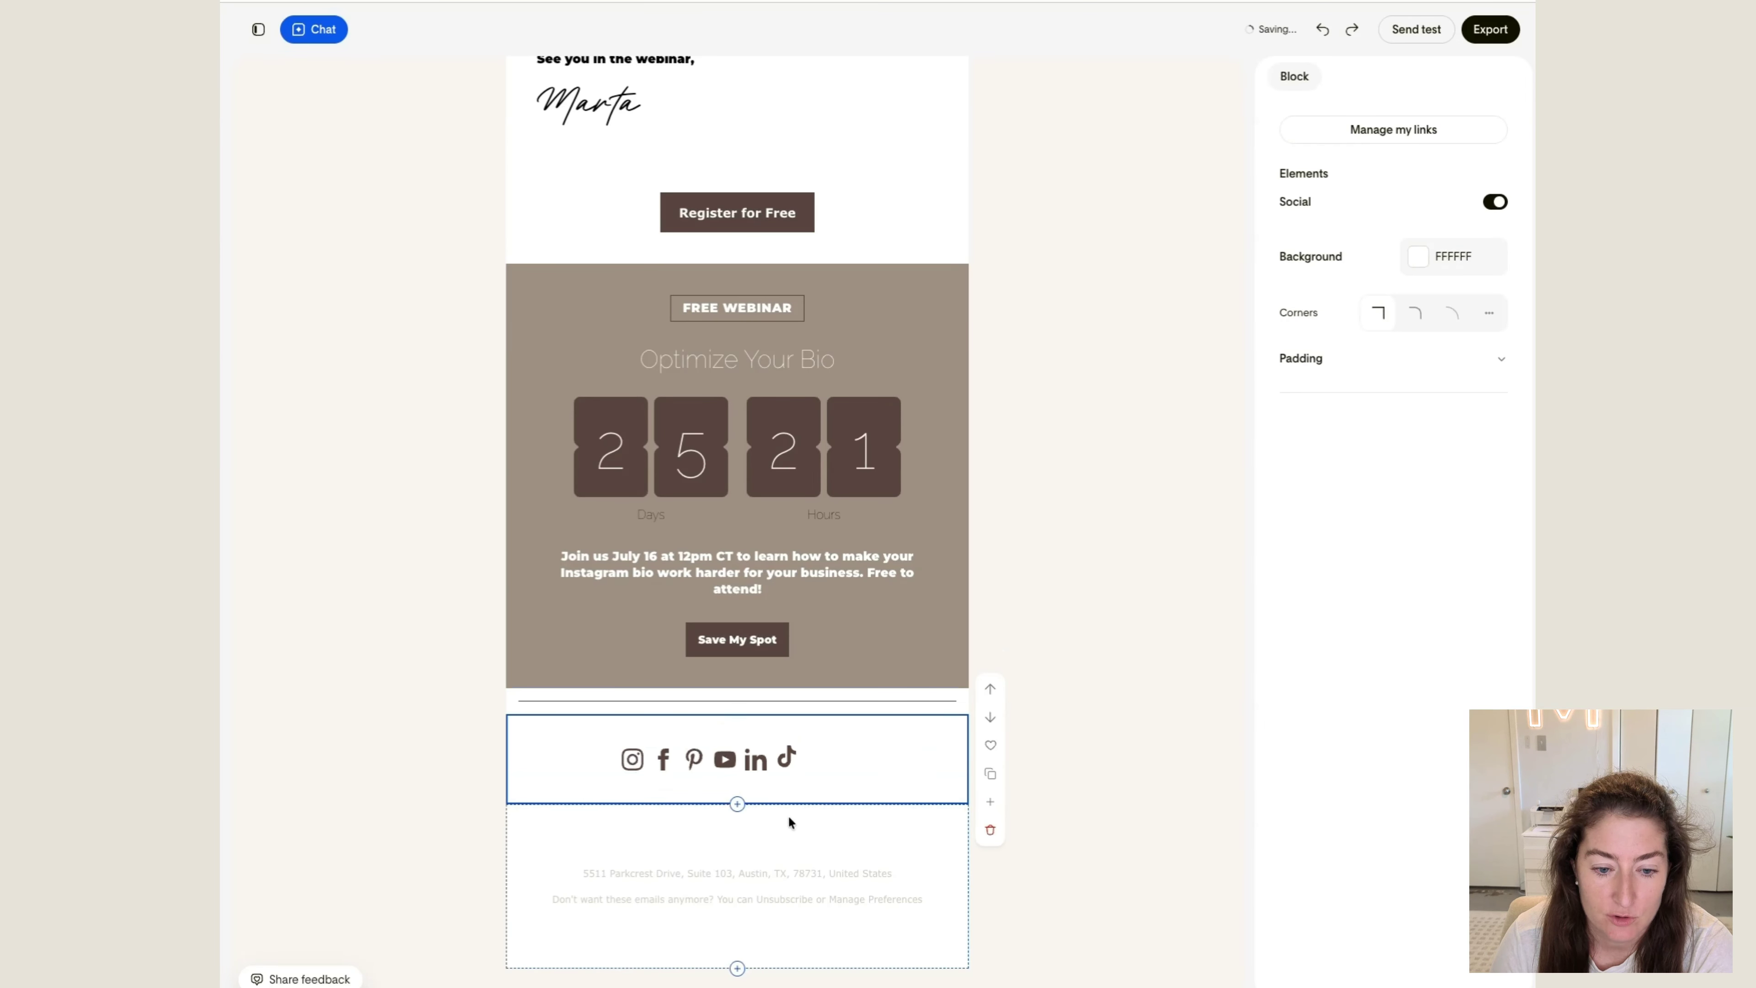
pyautogui.click(783, 846)
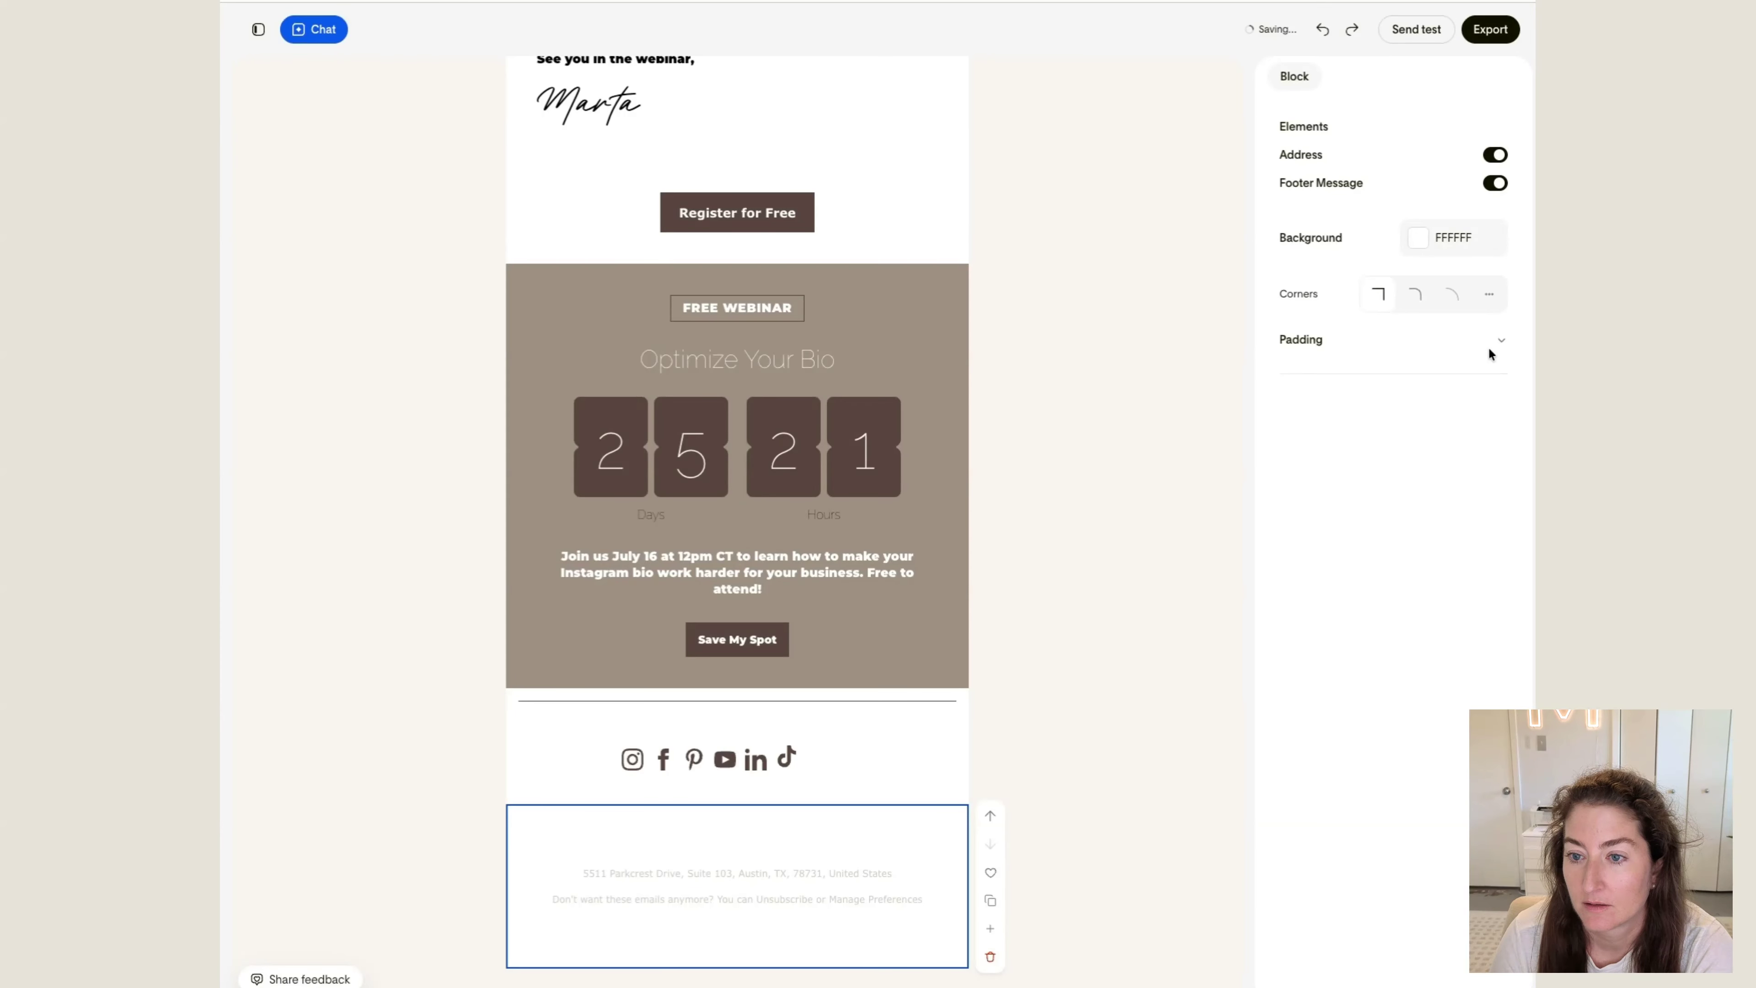
pyautogui.scroll(2, 854, 859)
# Set the size of the social icons to L
pyautogui.click(853, 859)
pyautogui.click(1424, 188)
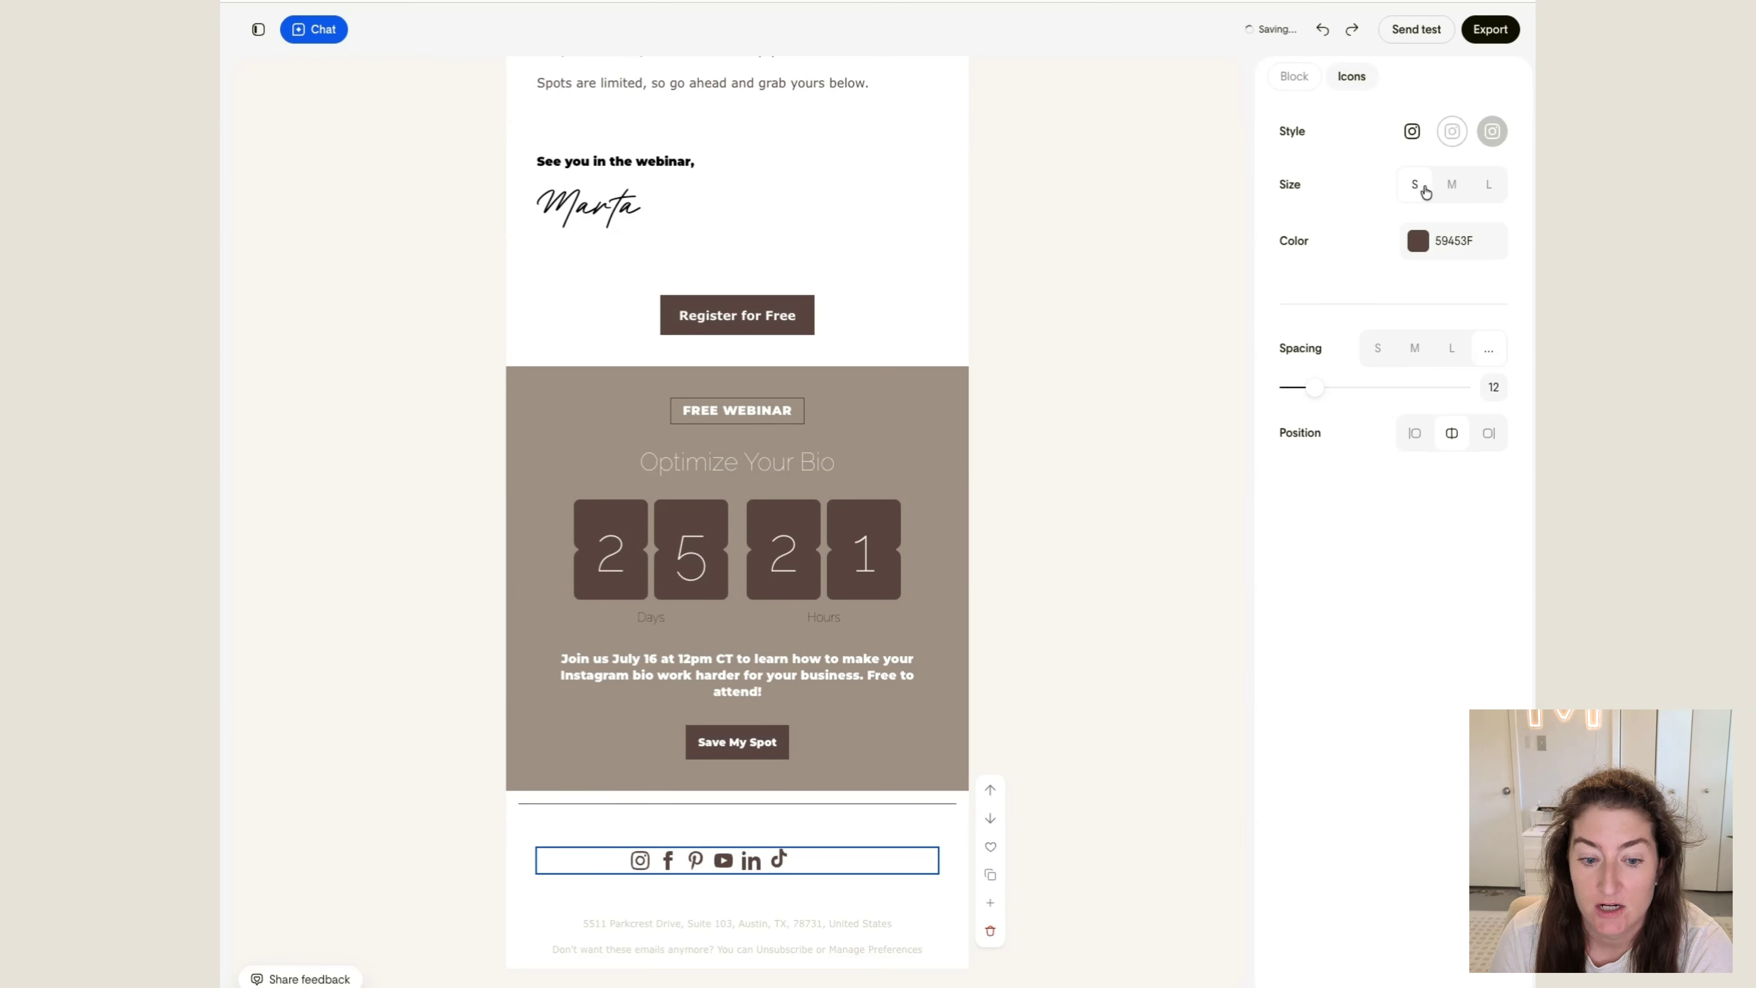
pyautogui.click(1483, 186)
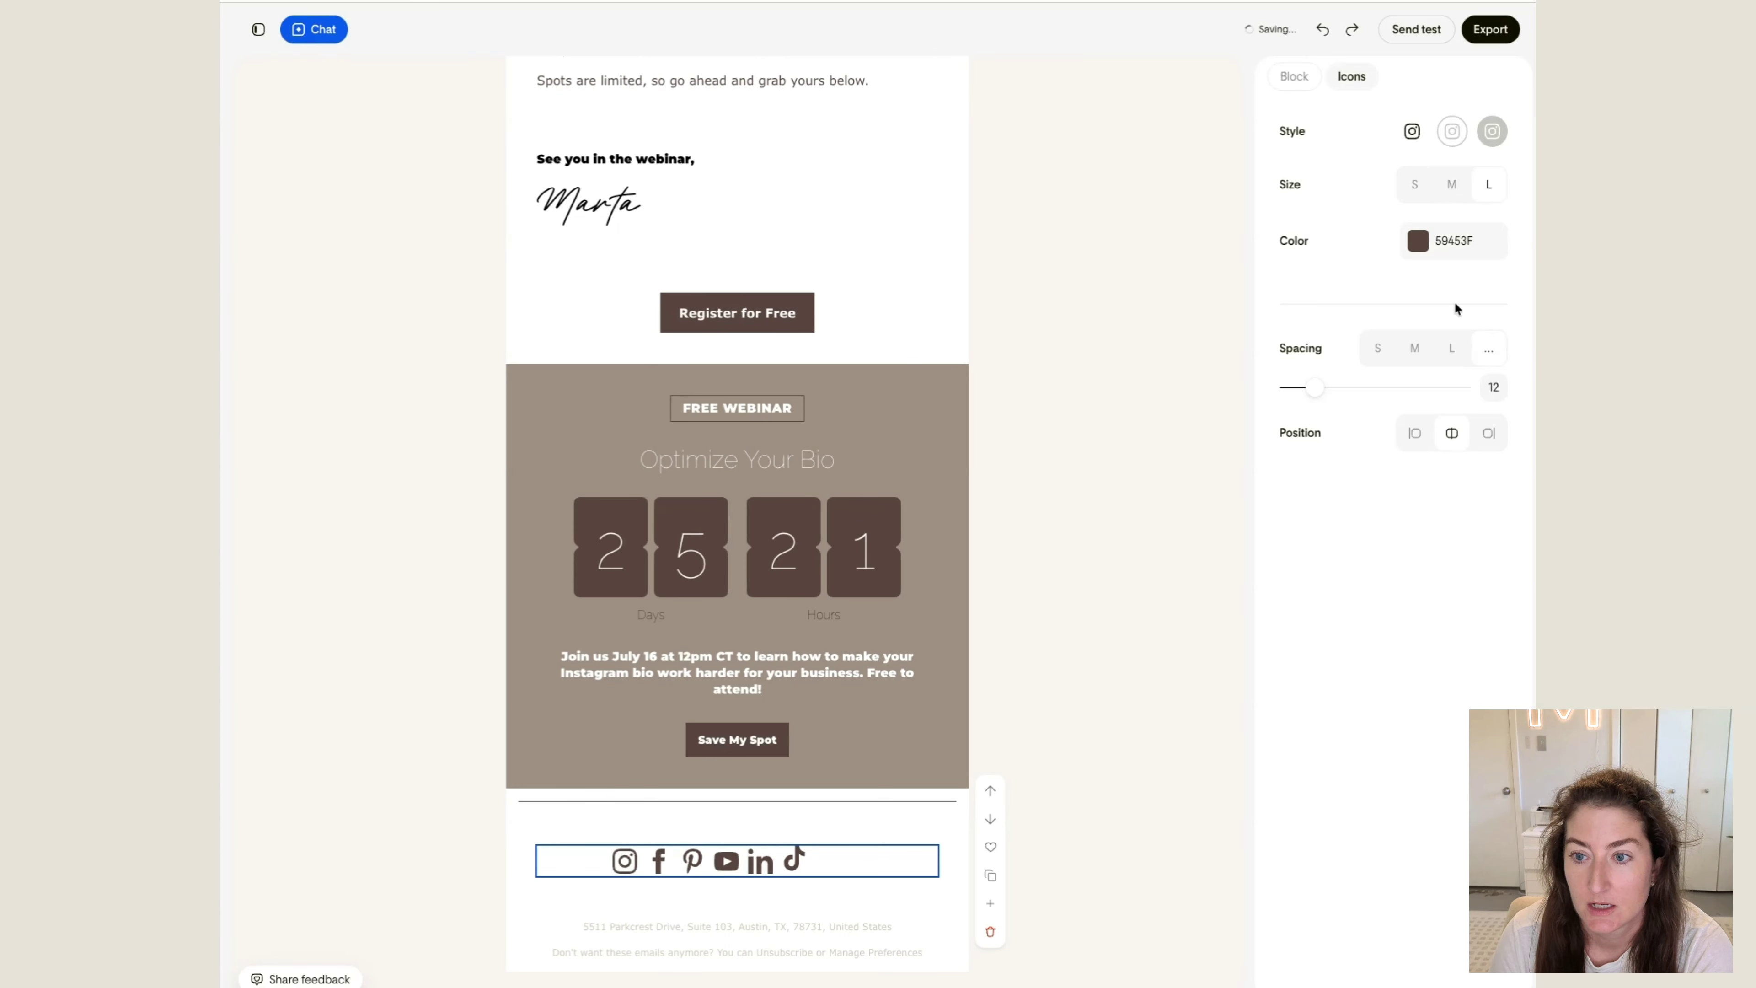
# Set the text color of the "See you in the webinar," line above the signature to the dark brown brand color
pyautogui.click(702, 160)
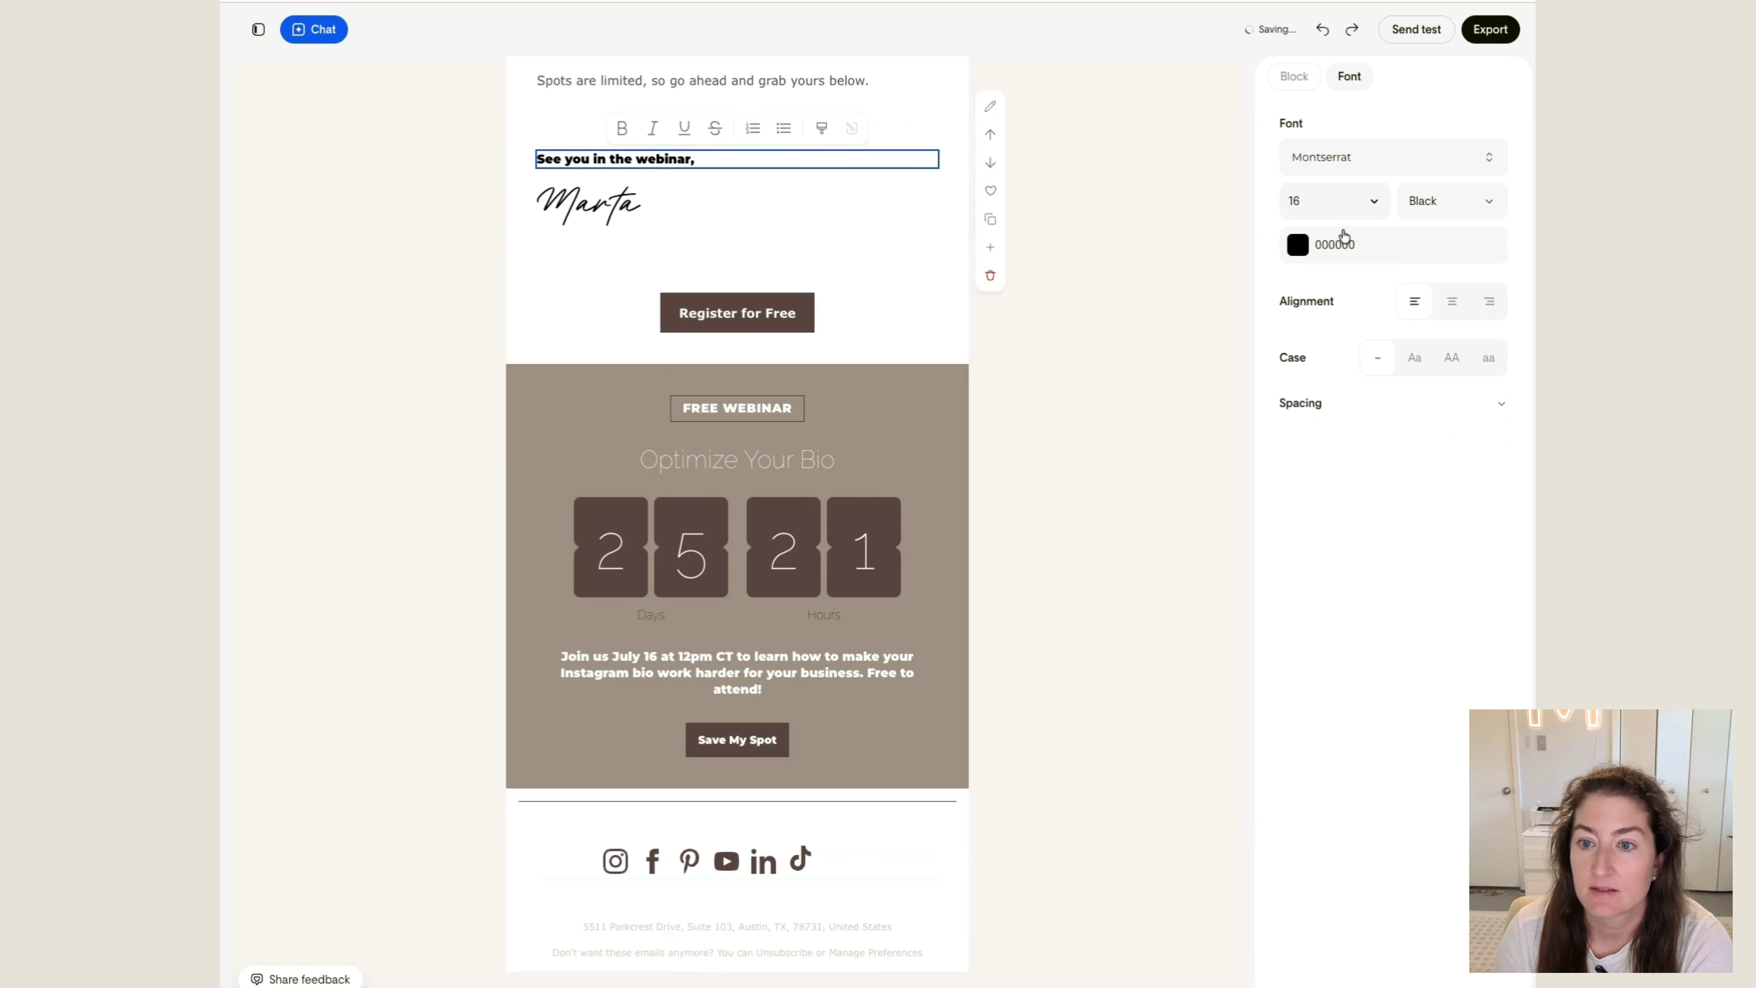
pyautogui.click(1317, 256)
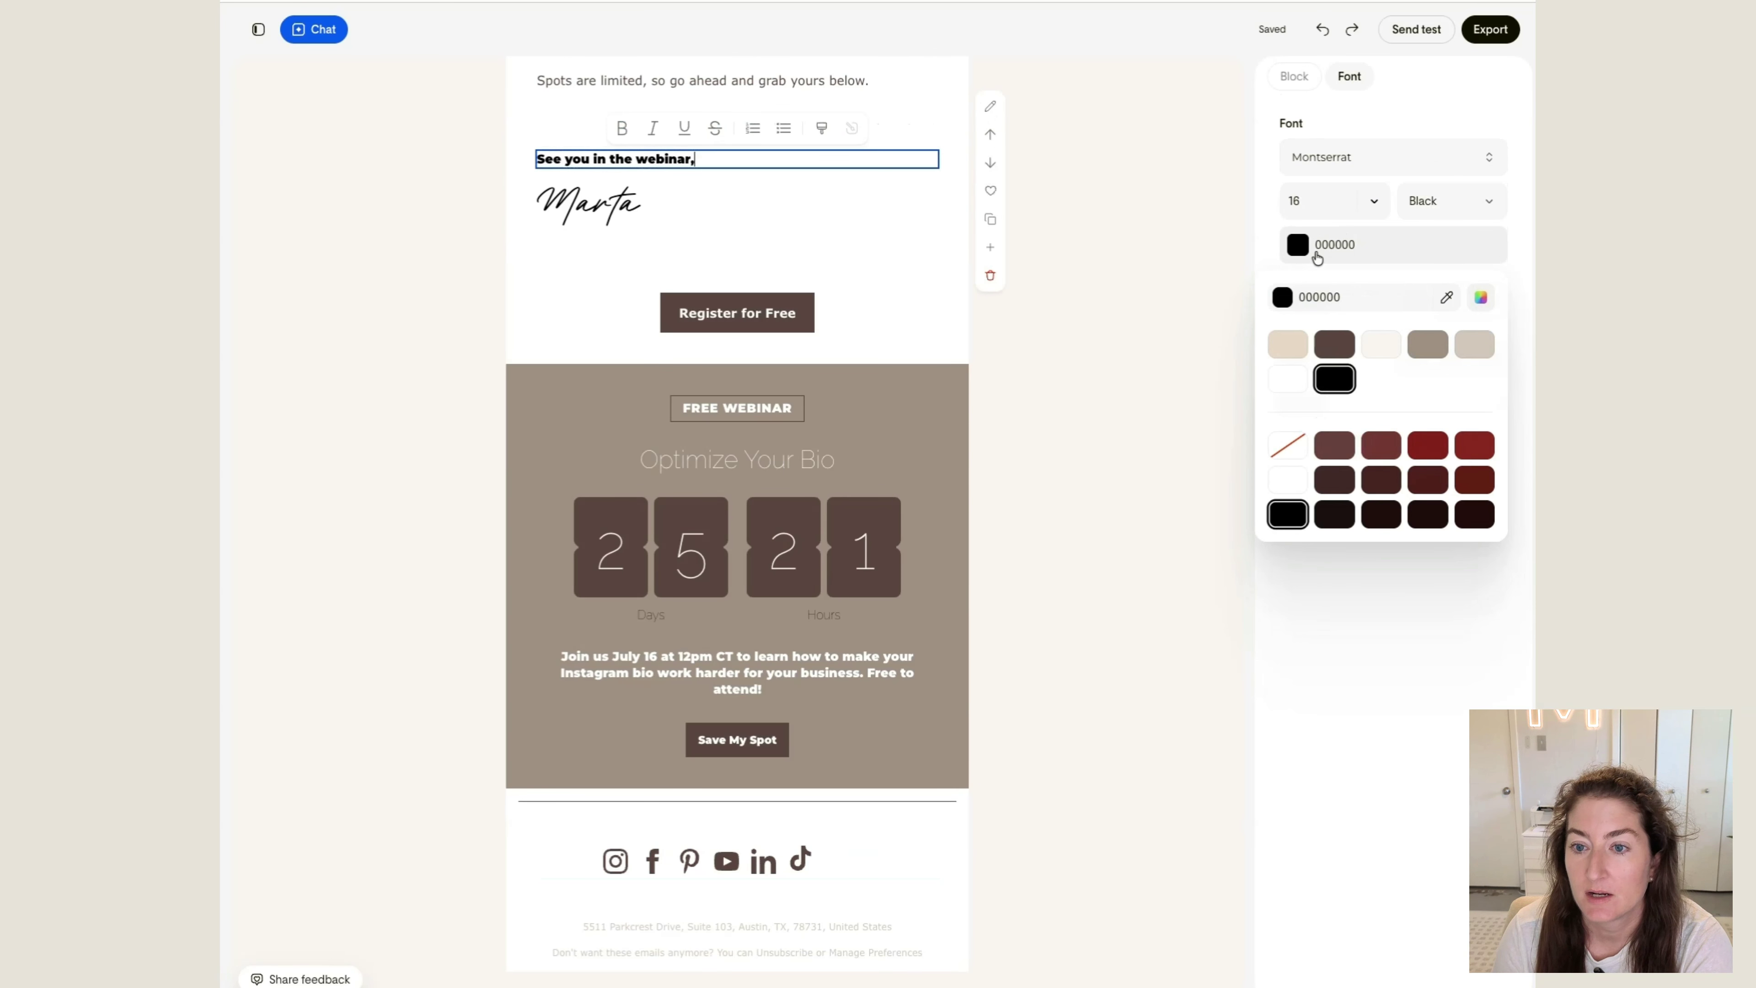
pyautogui.click(1328, 354)
pyautogui.click(1147, 315)
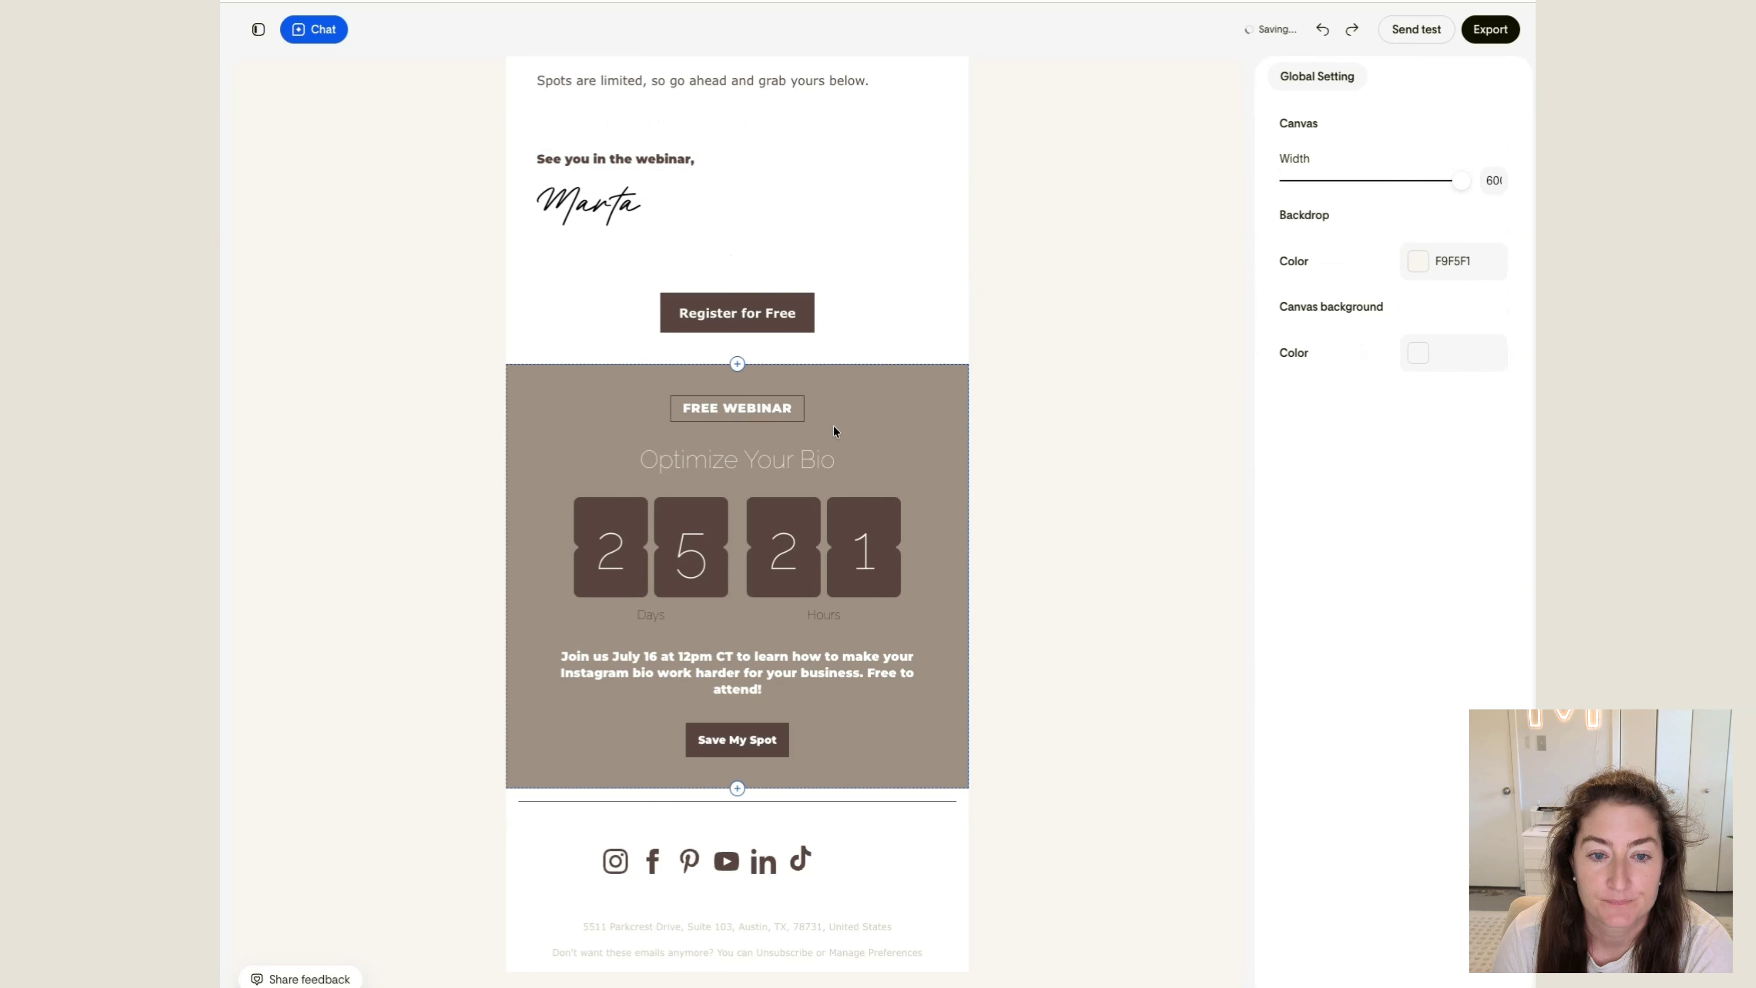
# Review the email and open the URL setting for the "Register for Free" button
pyautogui.scroll(9, 1030, 277)
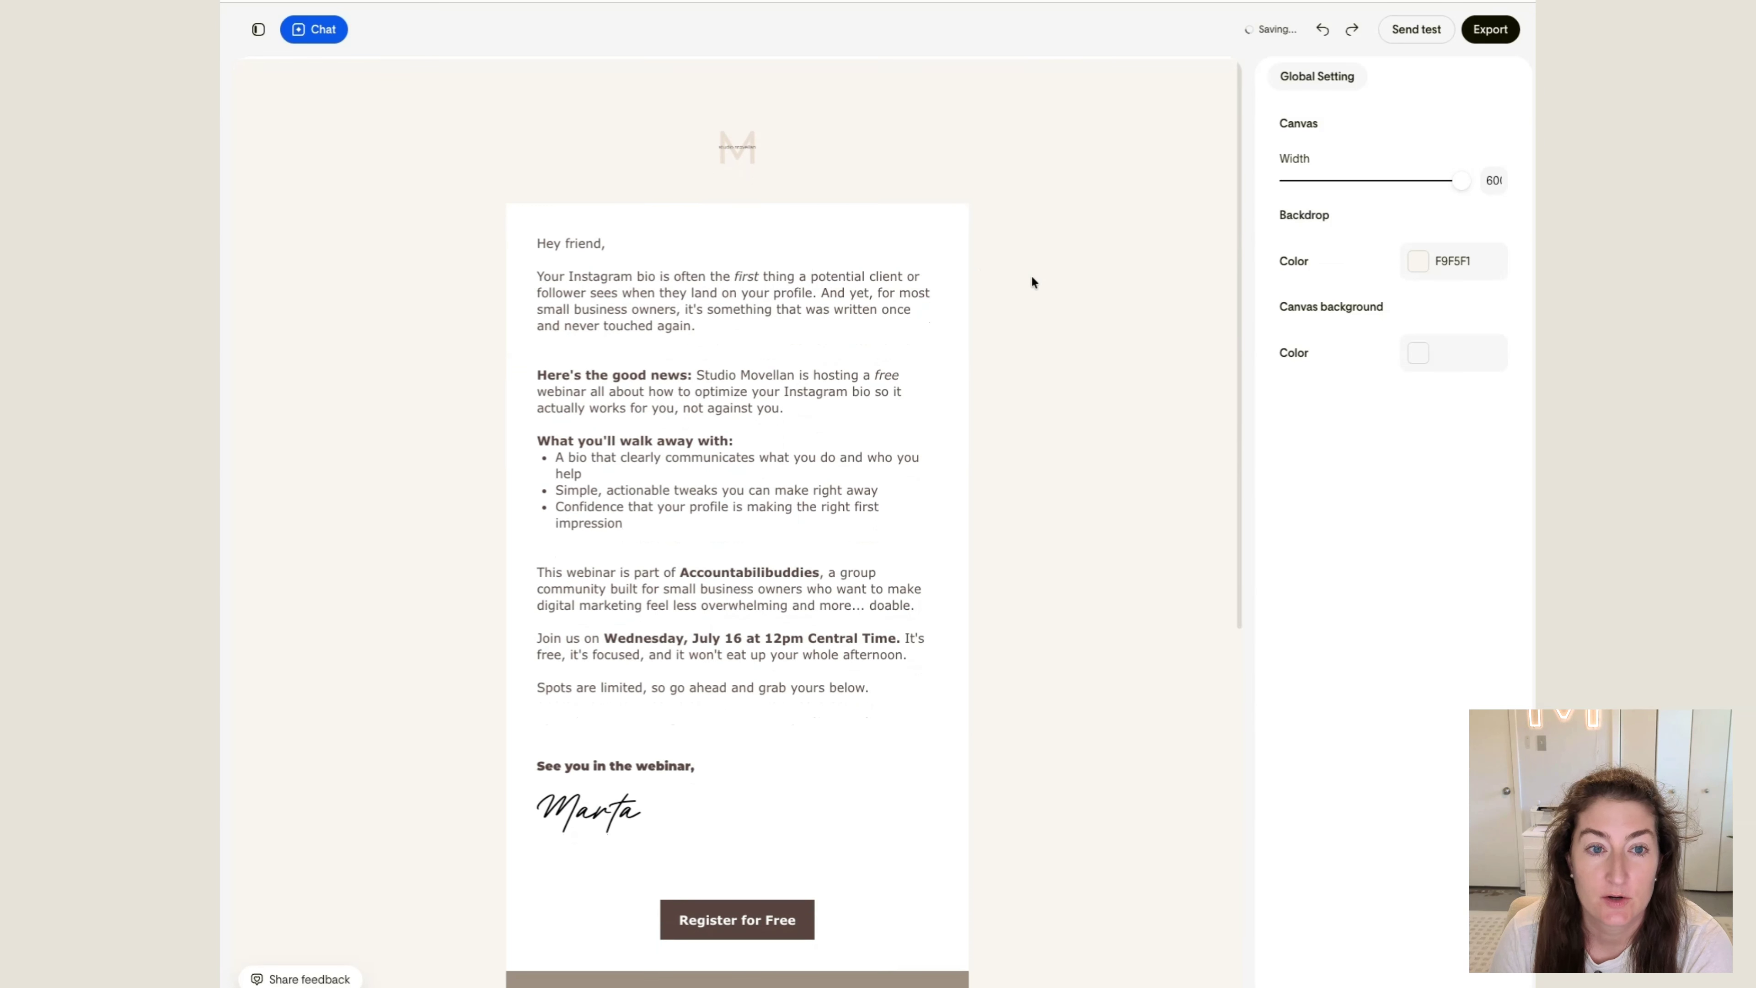
pyautogui.scroll(-6, 1007, 291)
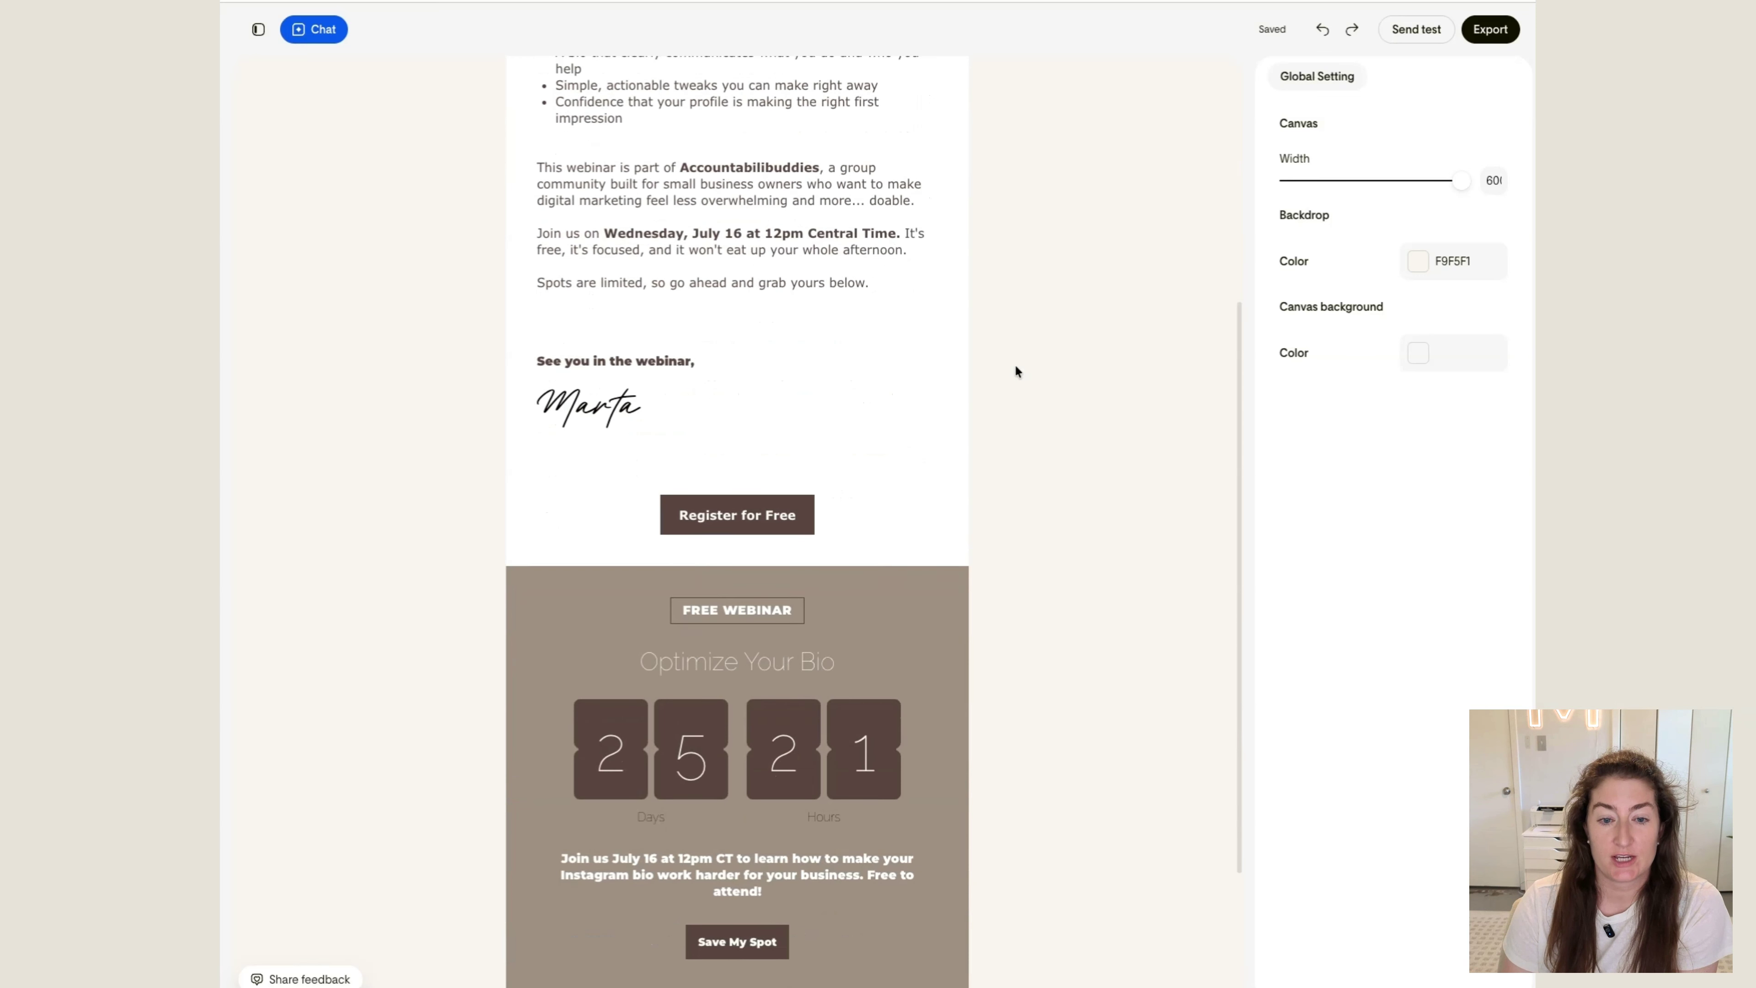
pyautogui.scroll(1, 1014, 371)
pyautogui.click(856, 512)
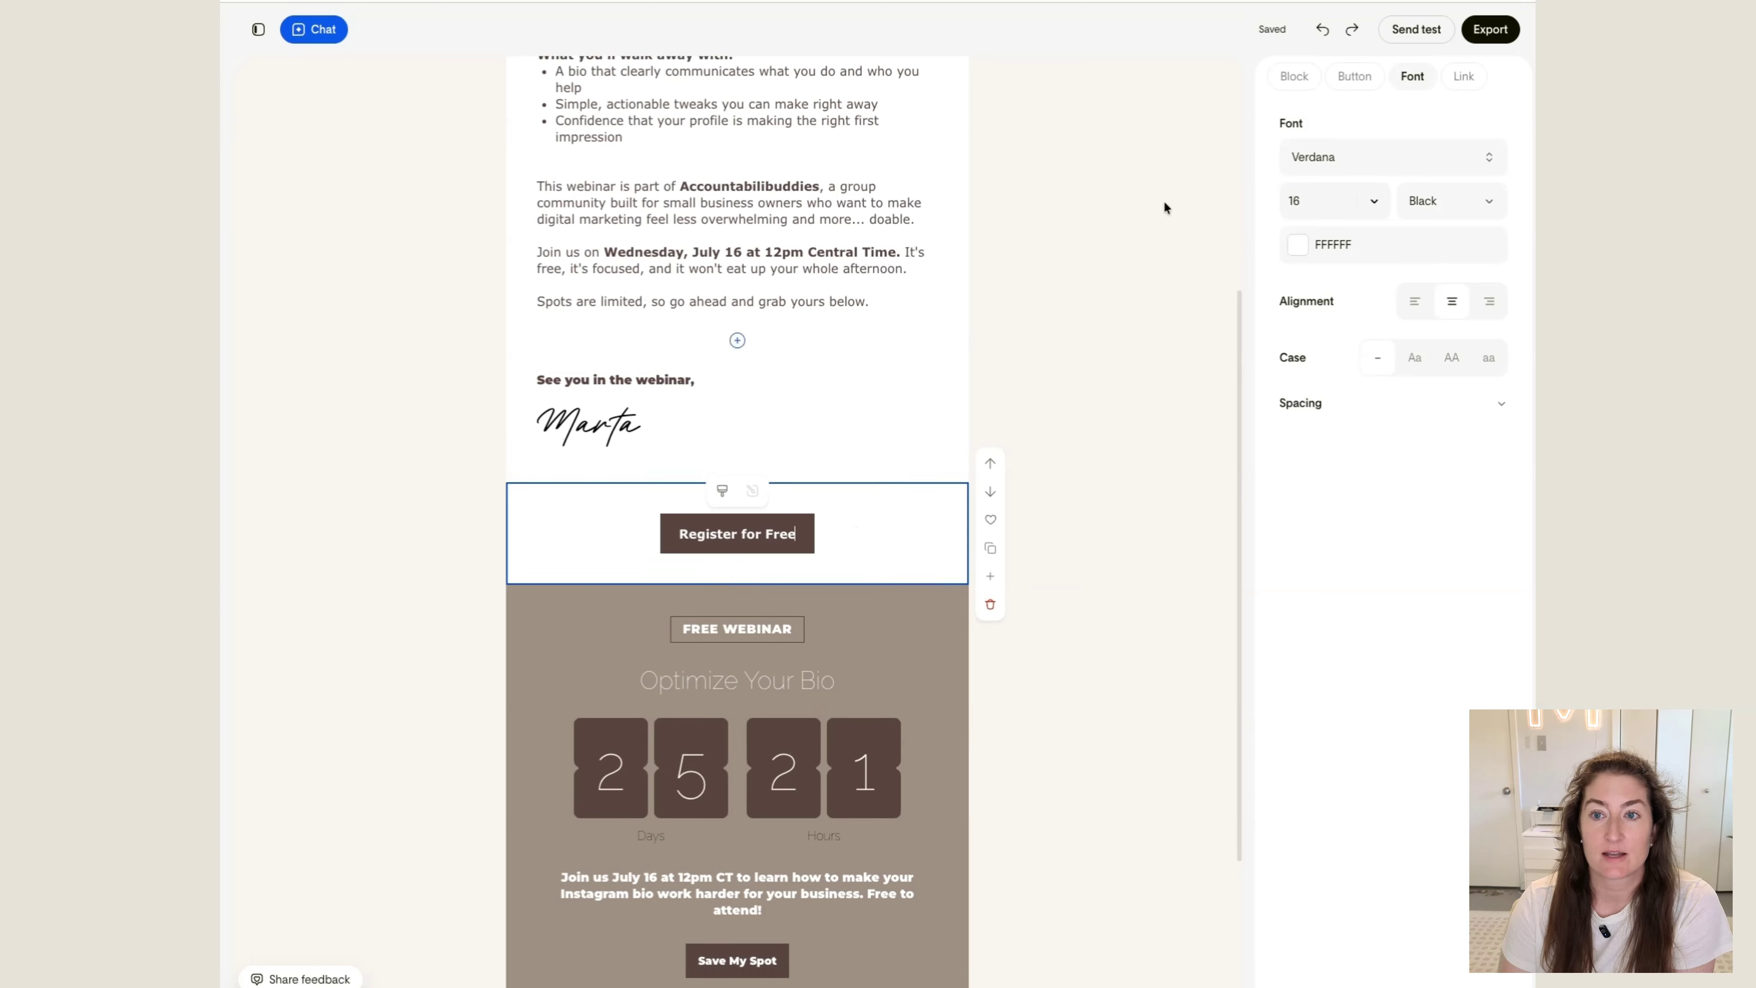
pyautogui.click(1353, 76)
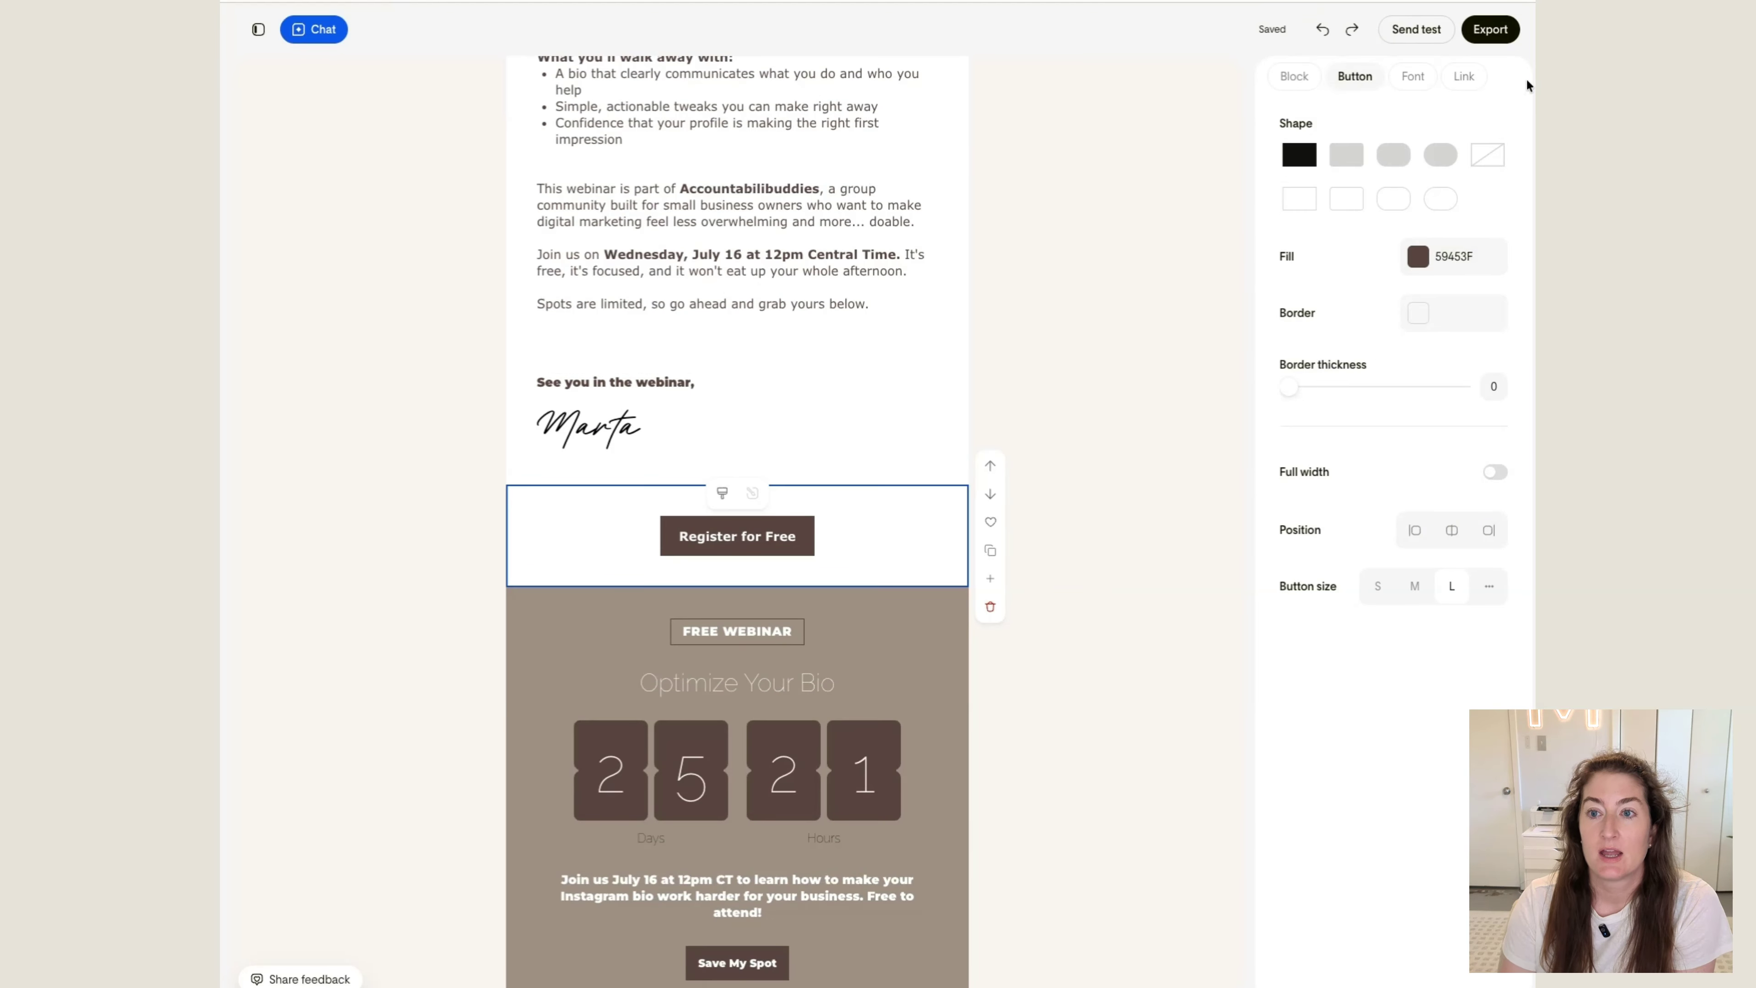
pyautogui.click(1463, 76)
pyautogui.click(1348, 159)
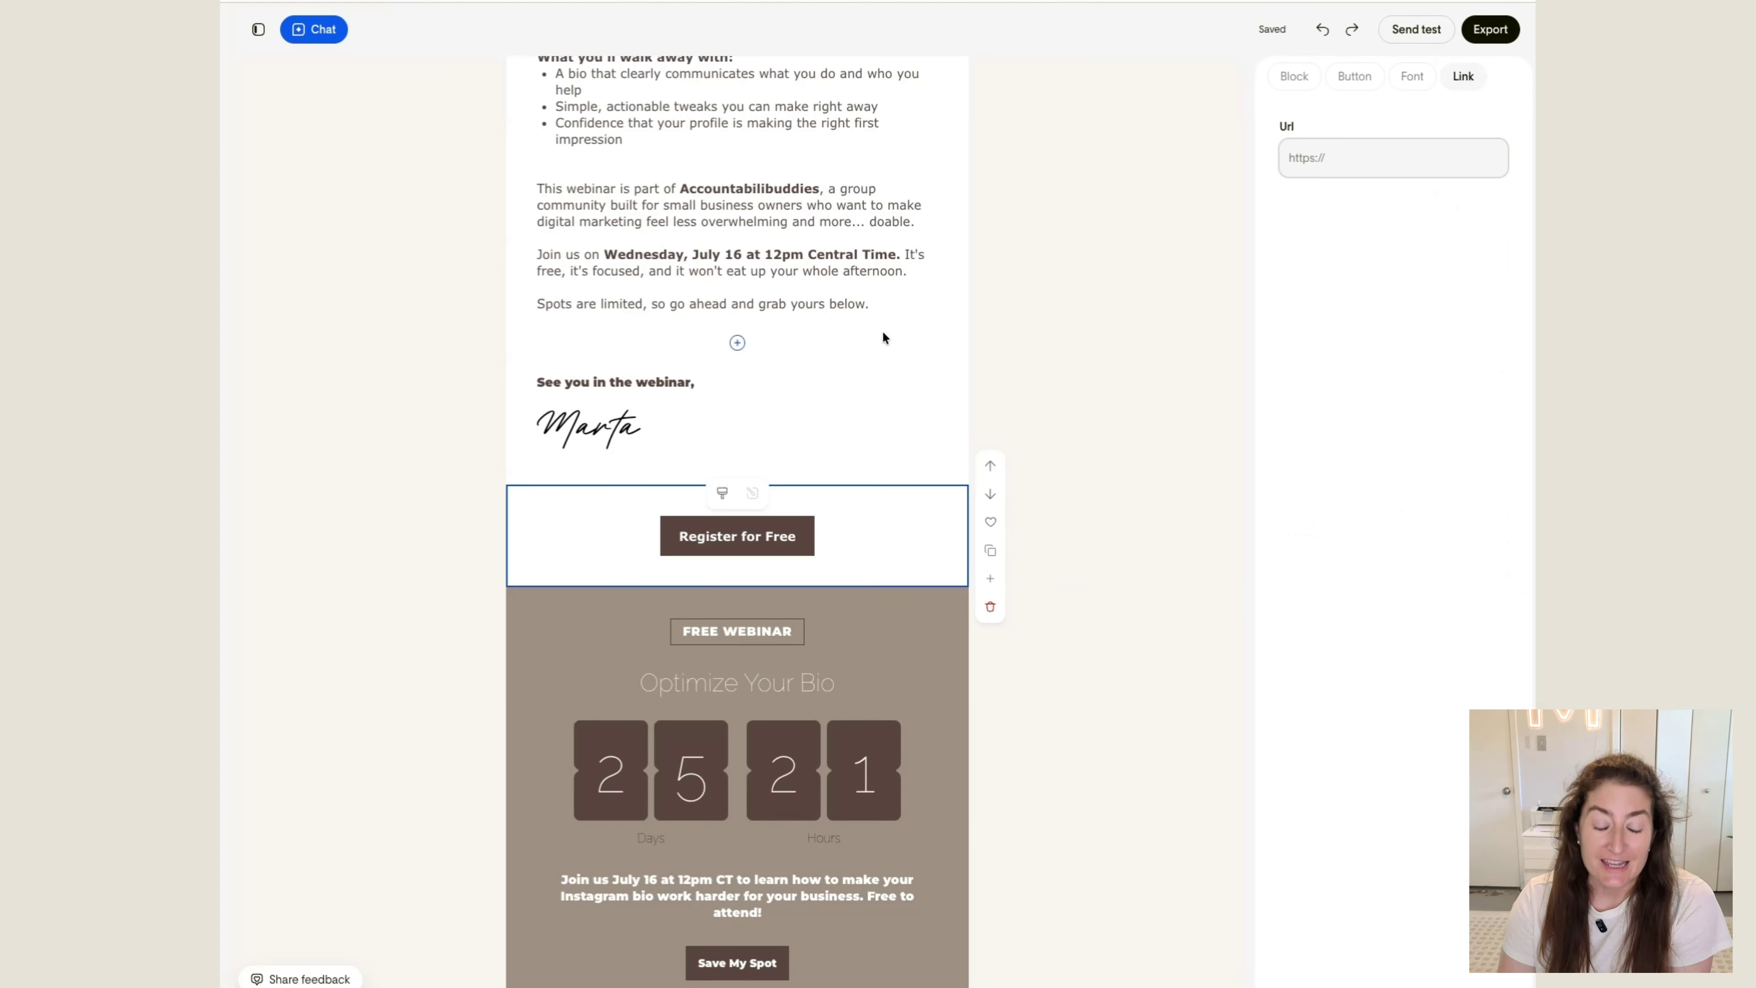
# Select the "Save My Spot" button and open the link setting of its countdown block
pyautogui.scroll(-3, 885, 332)
pyautogui.click(755, 726)
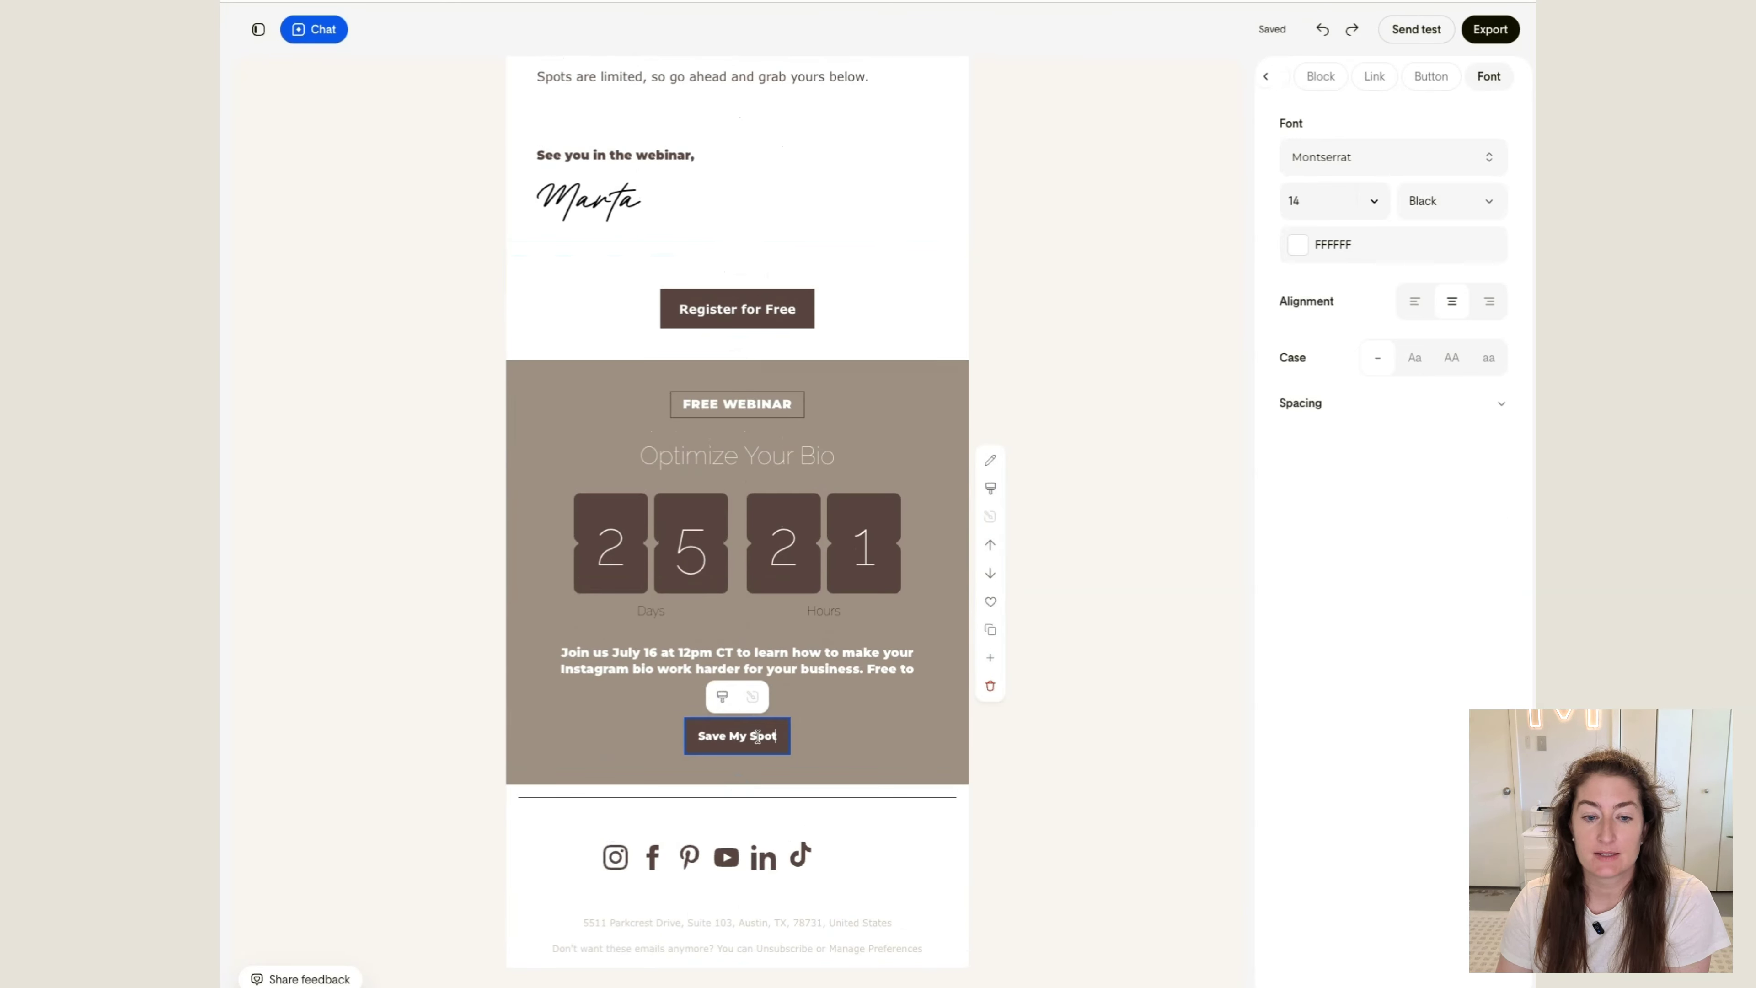
pyautogui.click(617, 505)
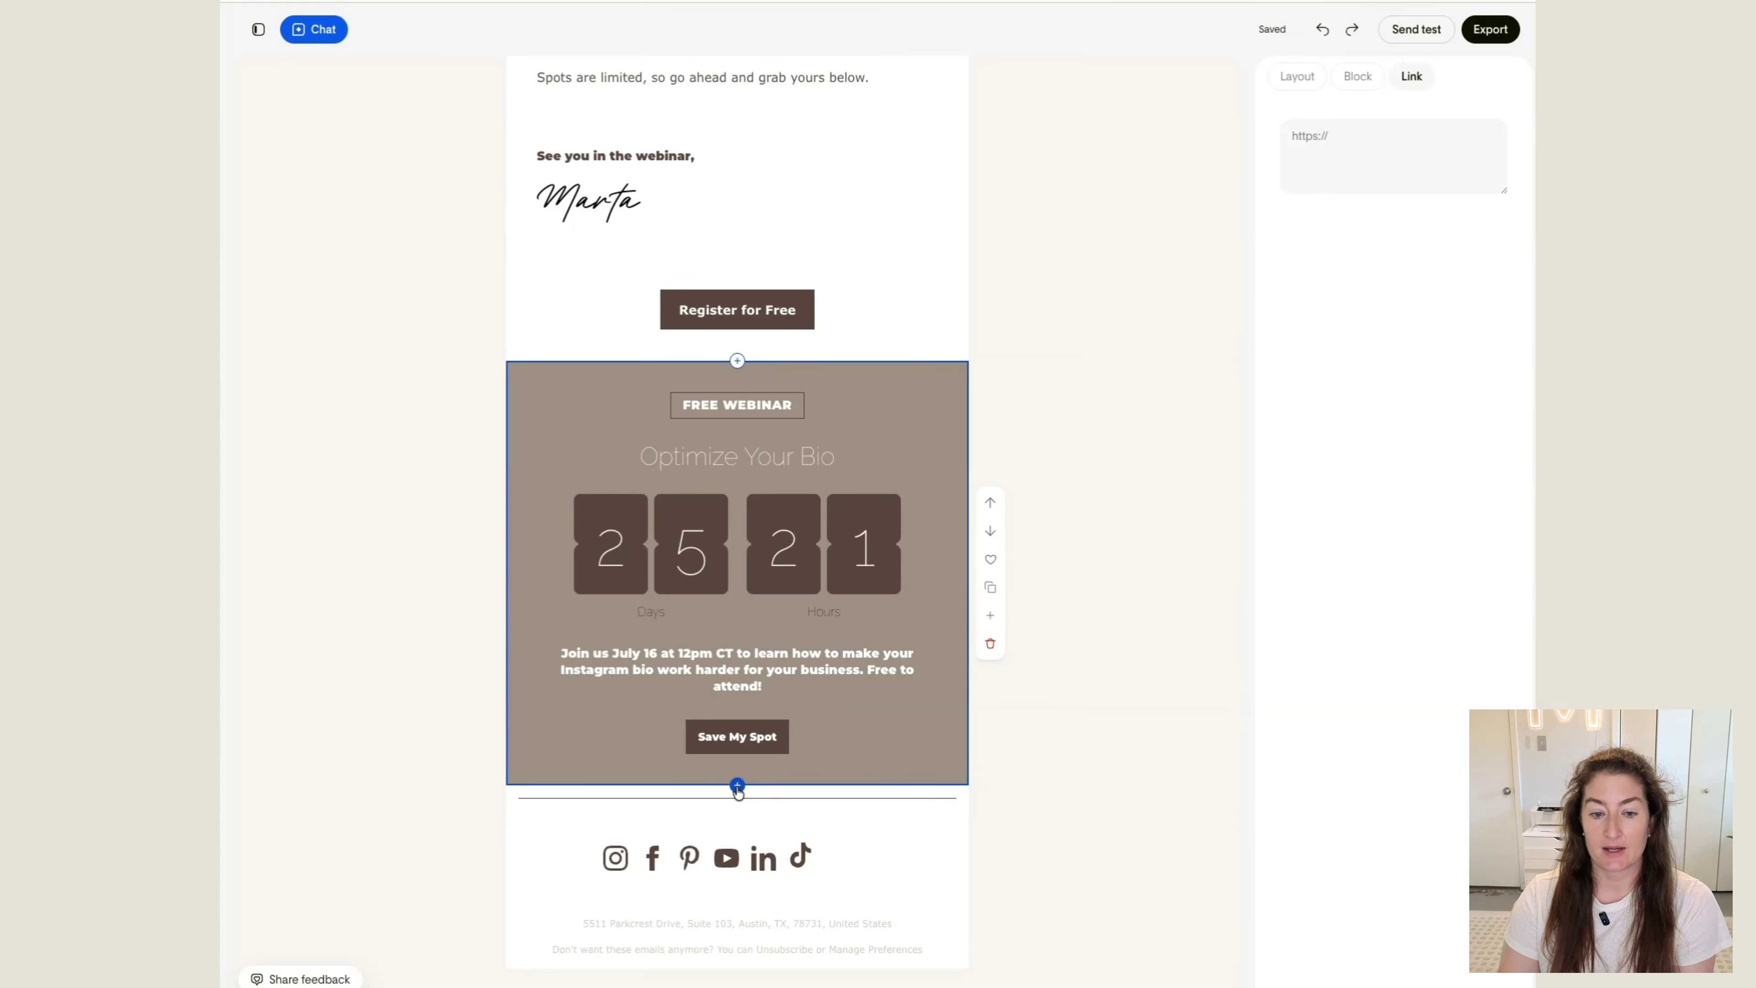
# Add an Invitation layout block below the countdown block and change its sticker to a pointed starburst shape
pyautogui.click(737, 785)
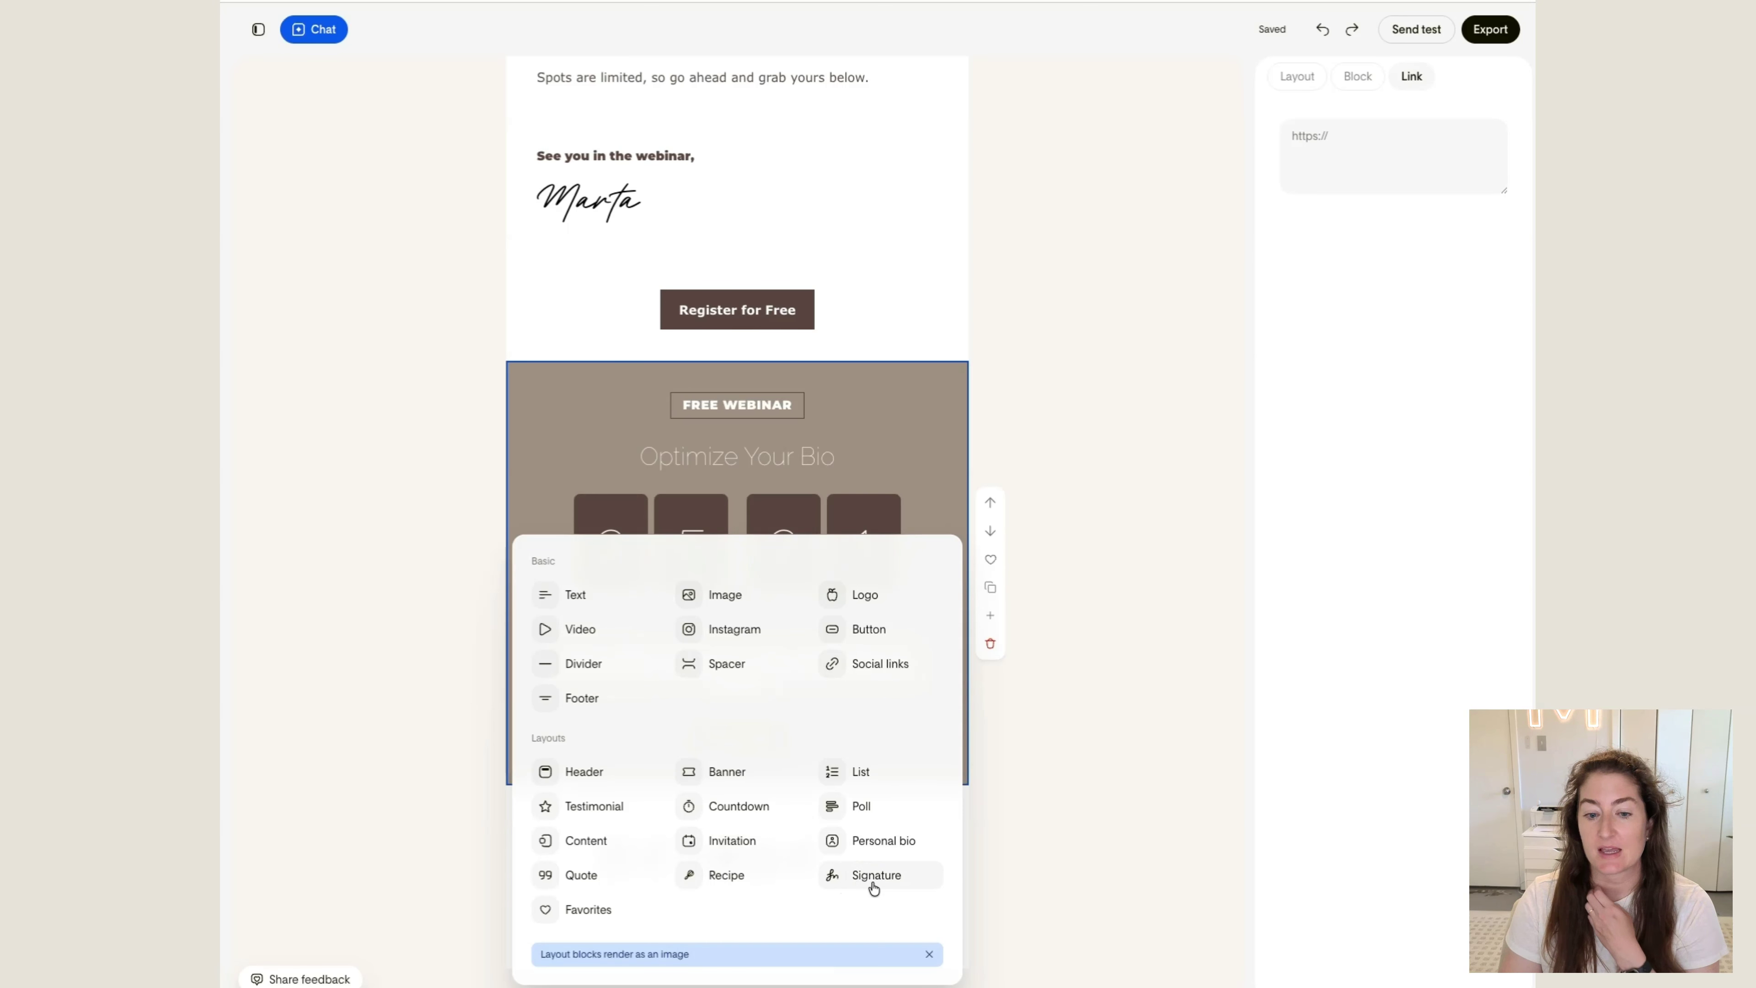
pyautogui.click(730, 843)
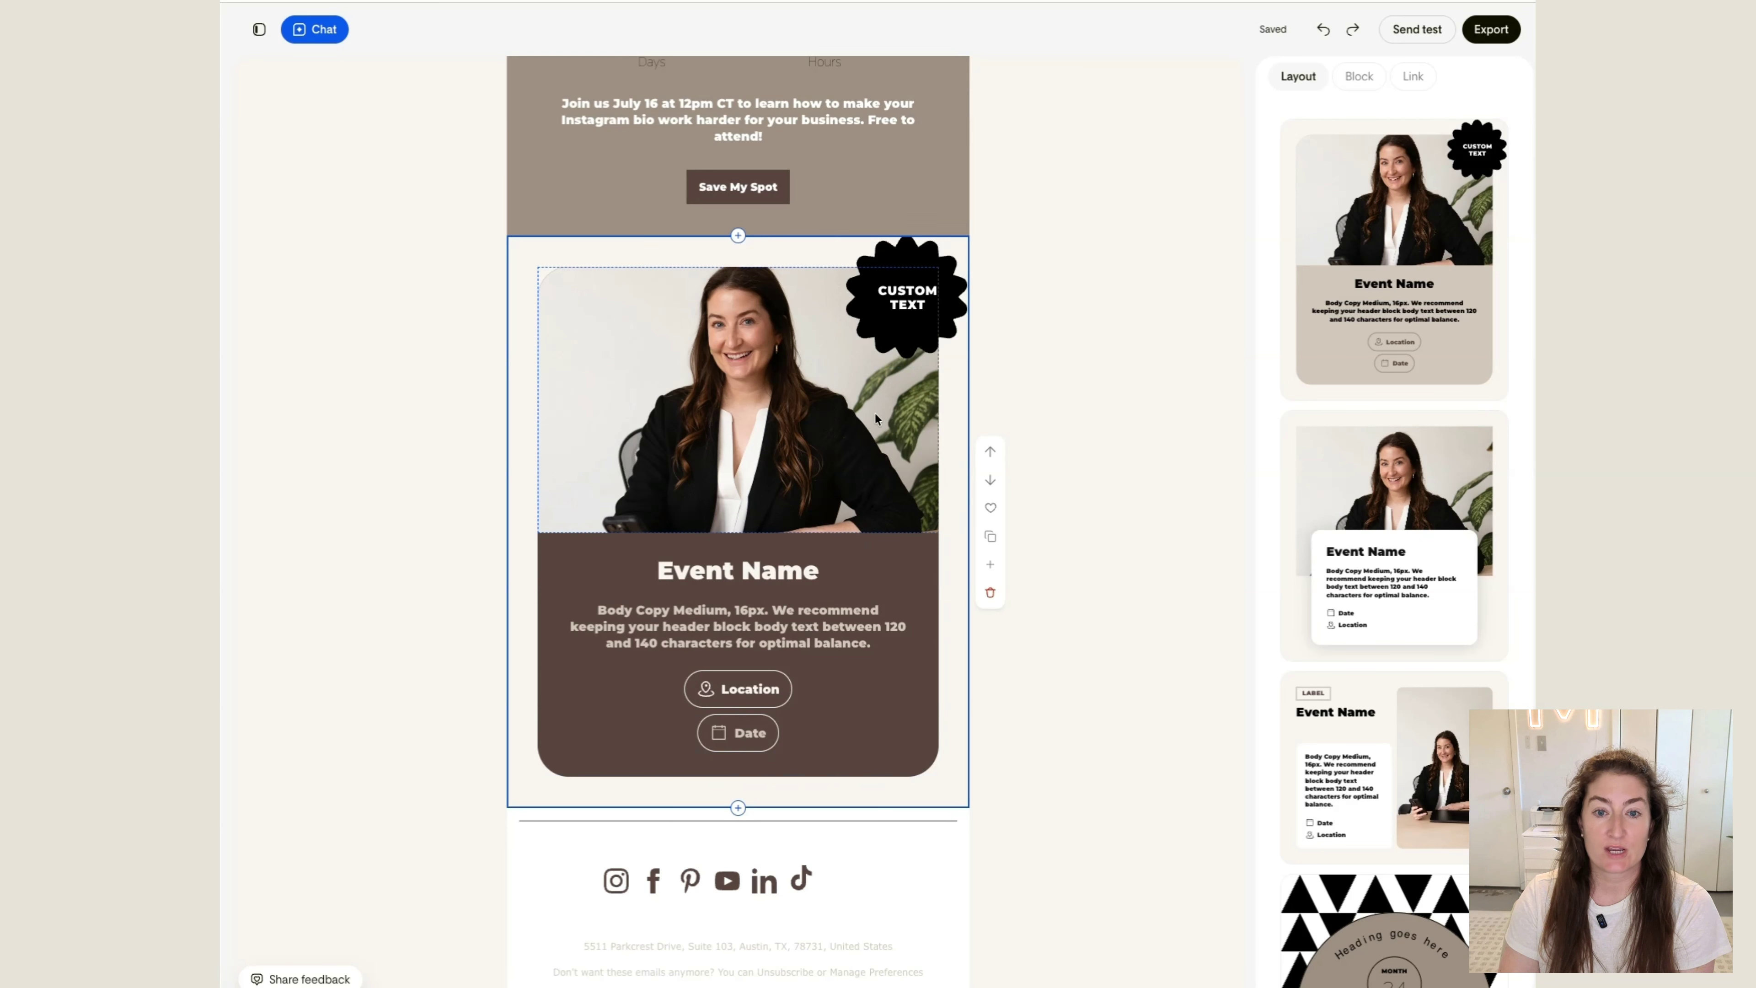
pyautogui.click(933, 261)
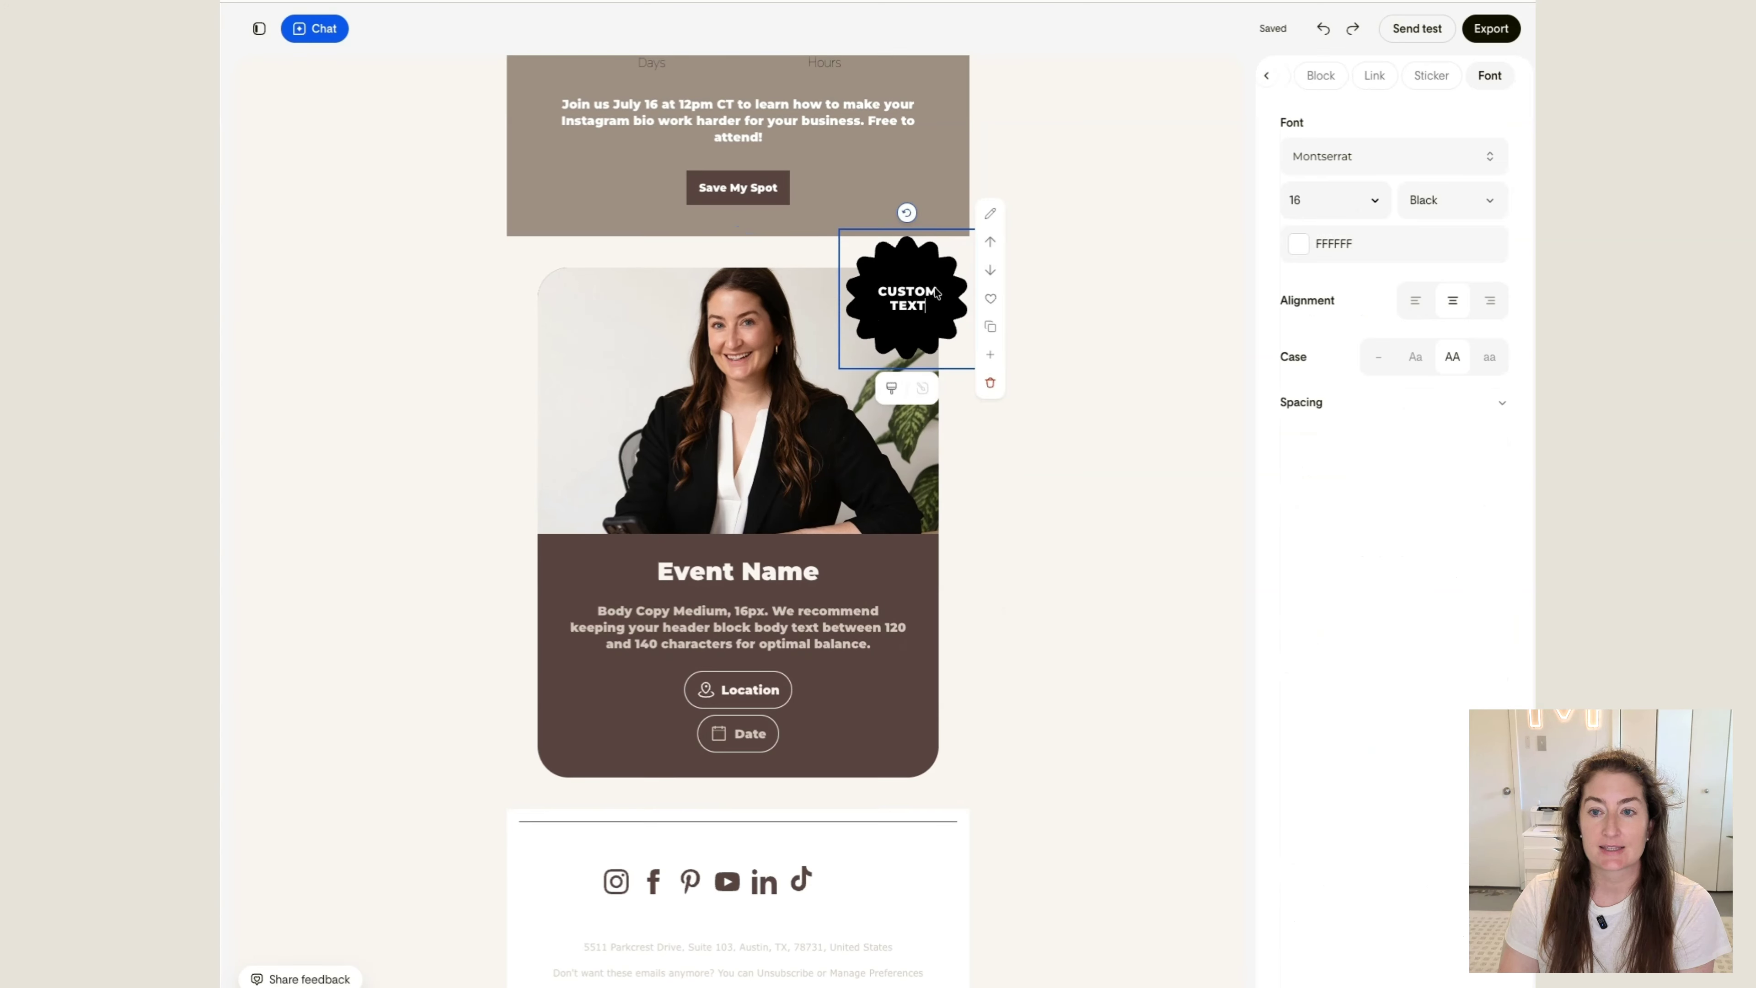
pyautogui.click(1436, 79)
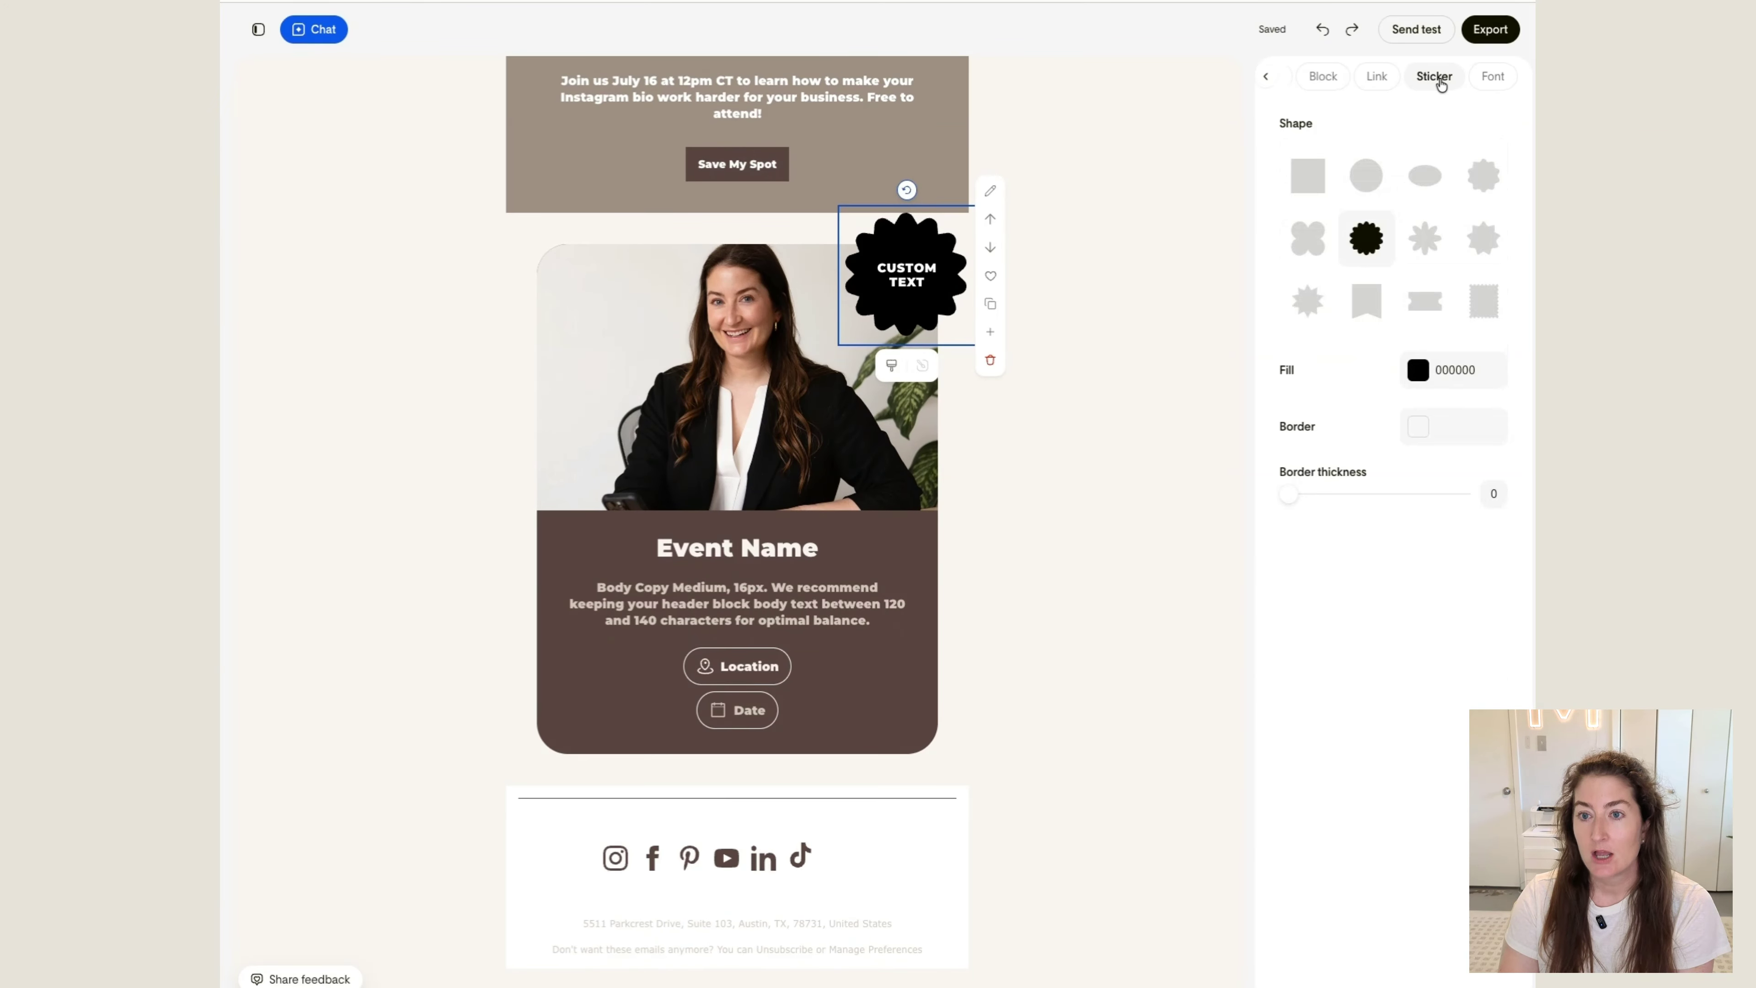
pyautogui.click(1370, 178)
# Try hiding and reshowing the icon, image and sticker elements of the invitation block
pyautogui.click(1320, 76)
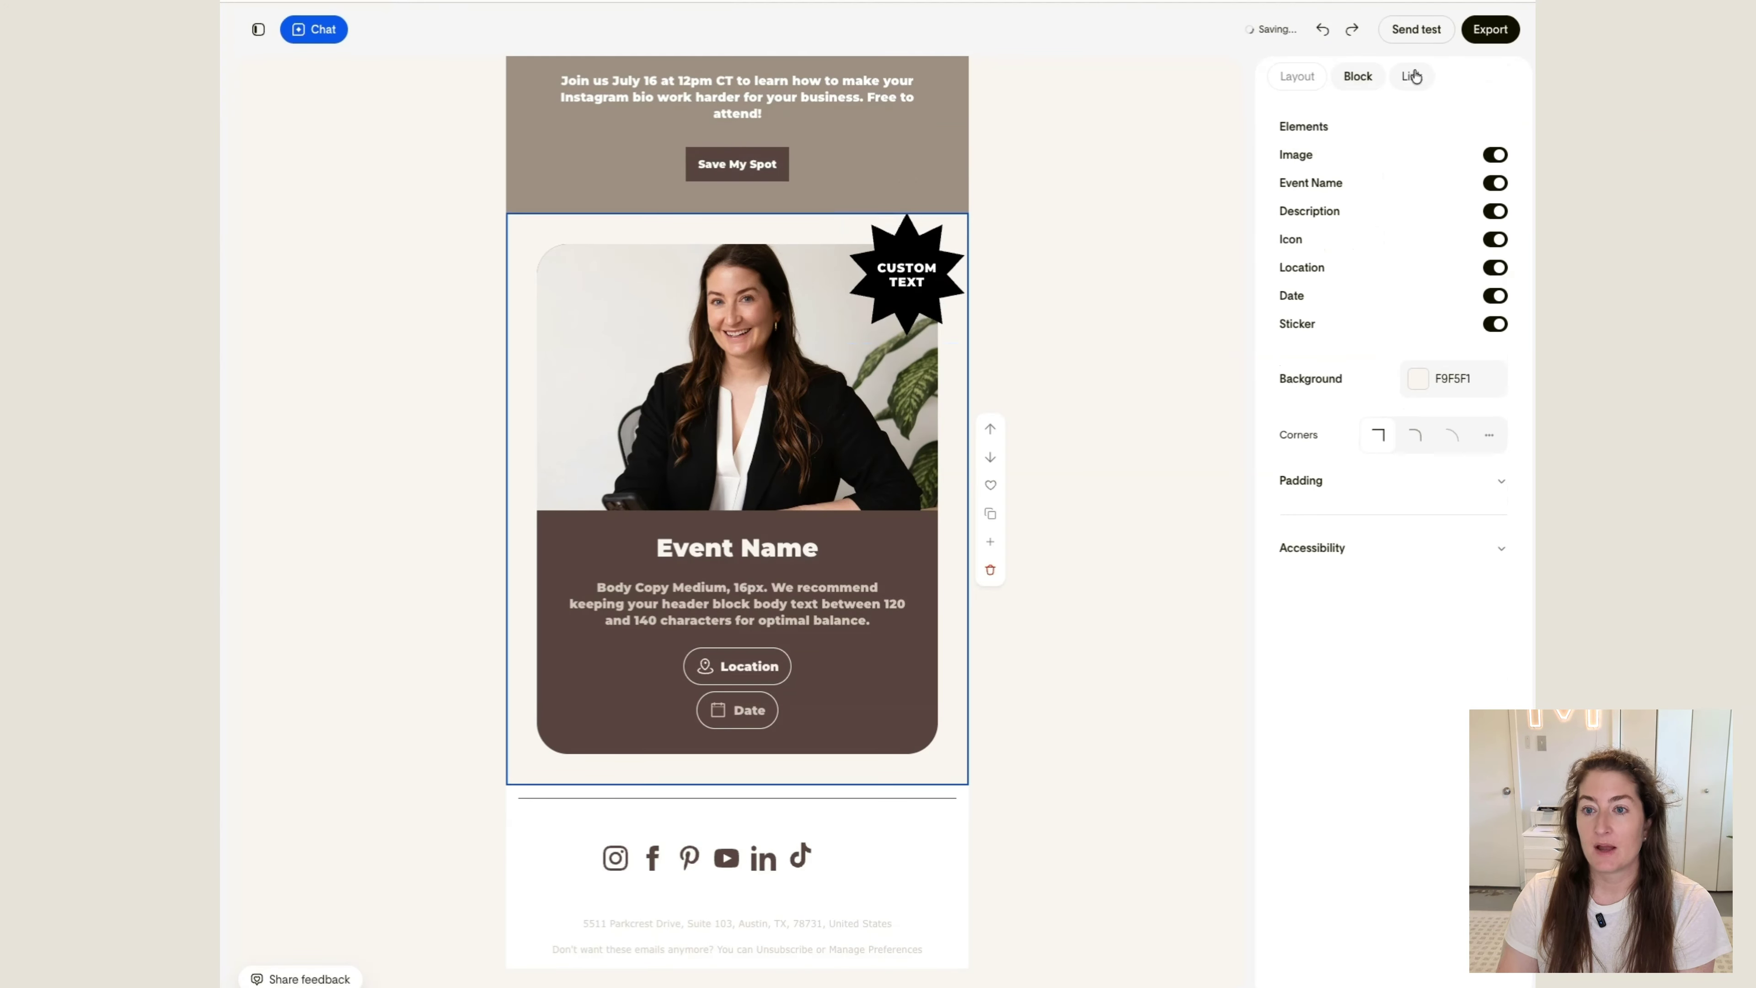
pyautogui.click(1494, 241)
pyautogui.click(1494, 242)
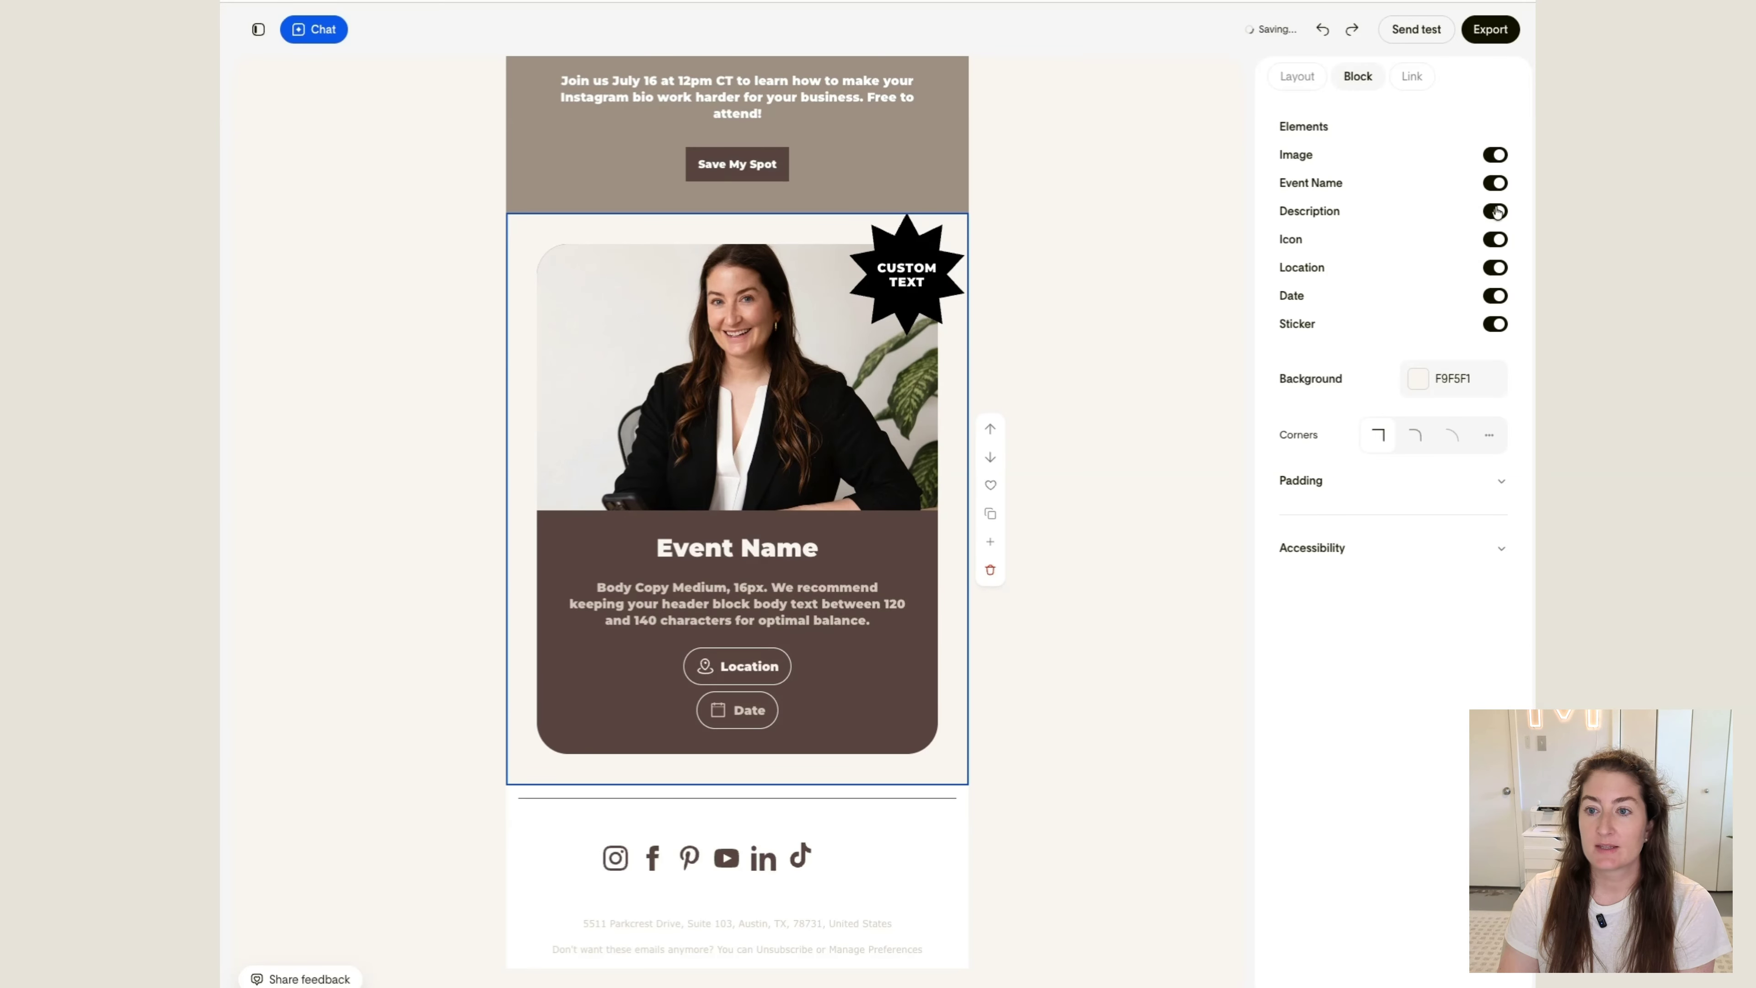
pyautogui.click(1497, 156)
pyautogui.click(1495, 156)
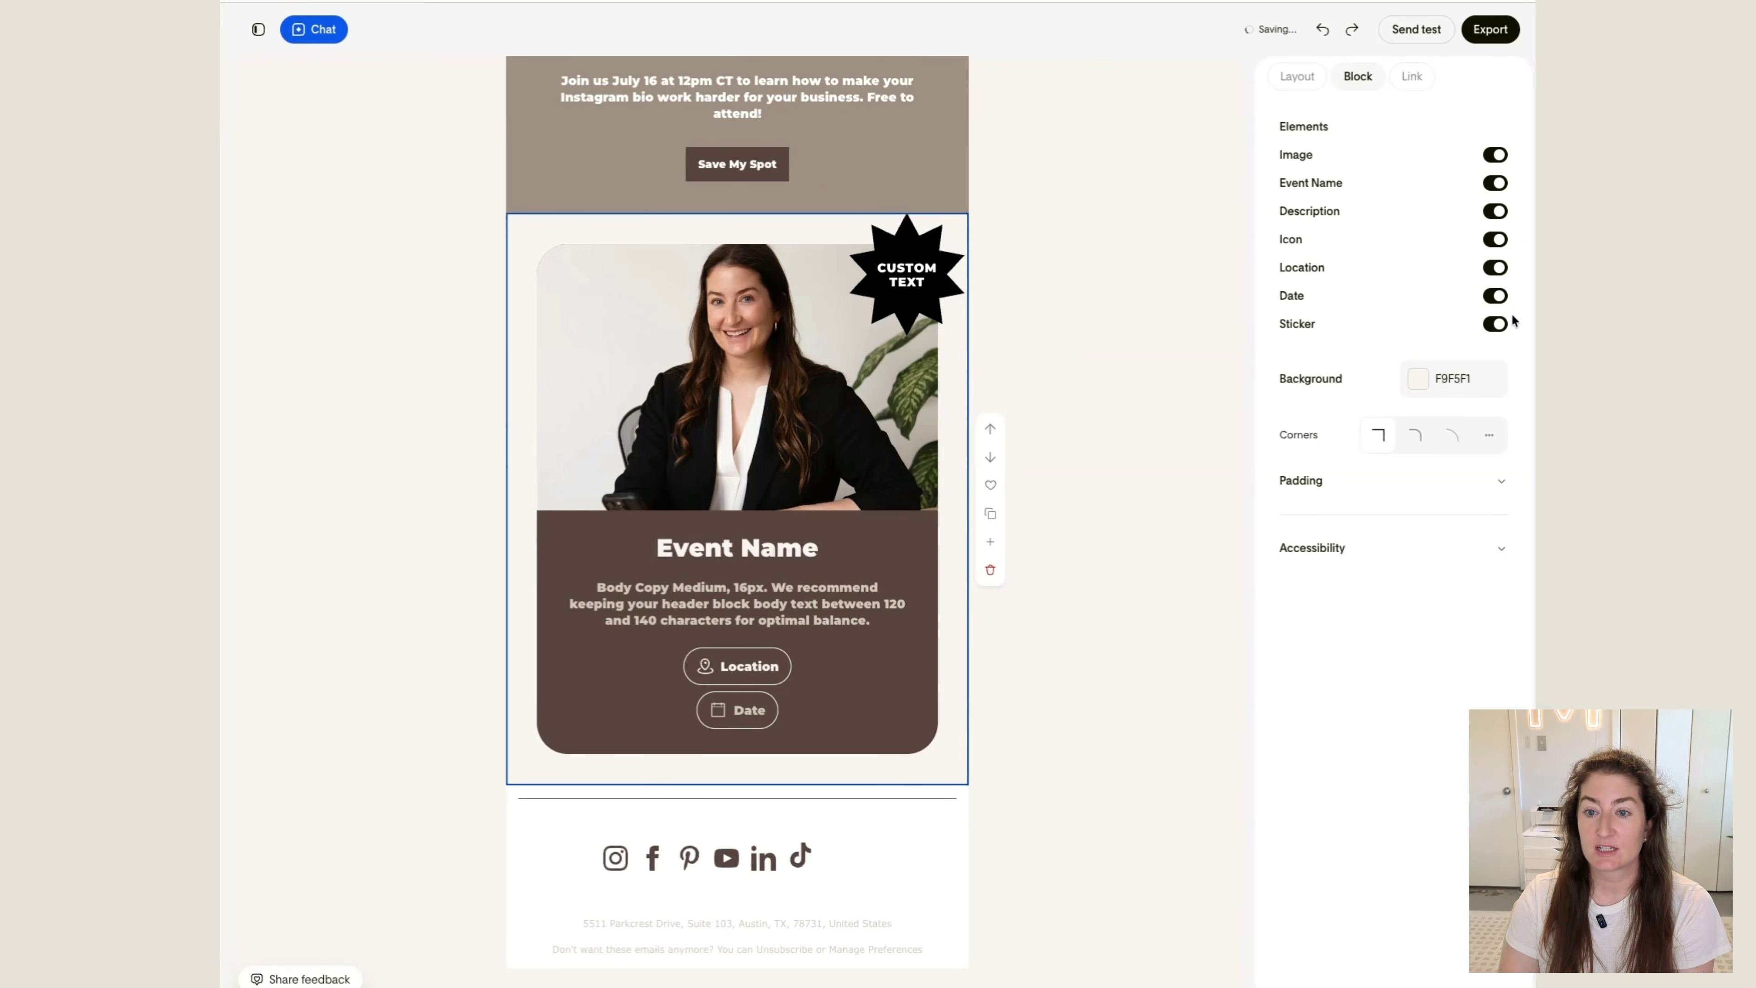
pyautogui.click(1497, 324)
pyautogui.click(1497, 325)
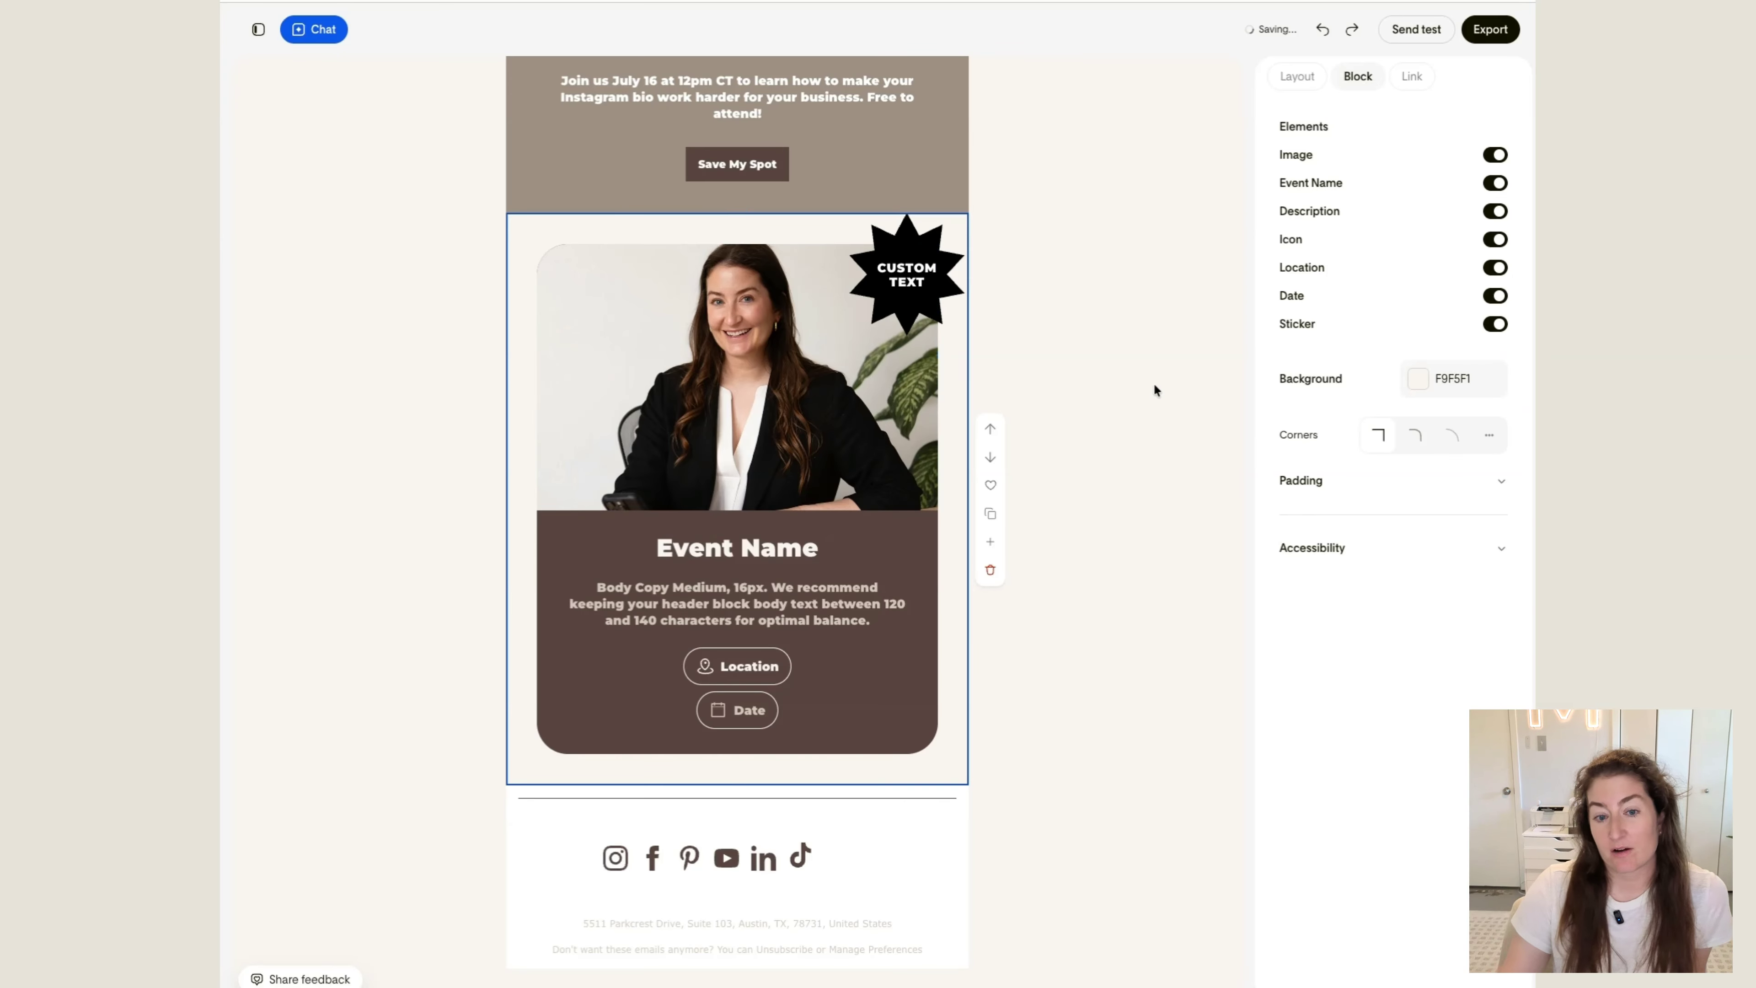
# Send a test of the email with the subject "Webinar Test"
pyautogui.scroll(15, 1177, 371)
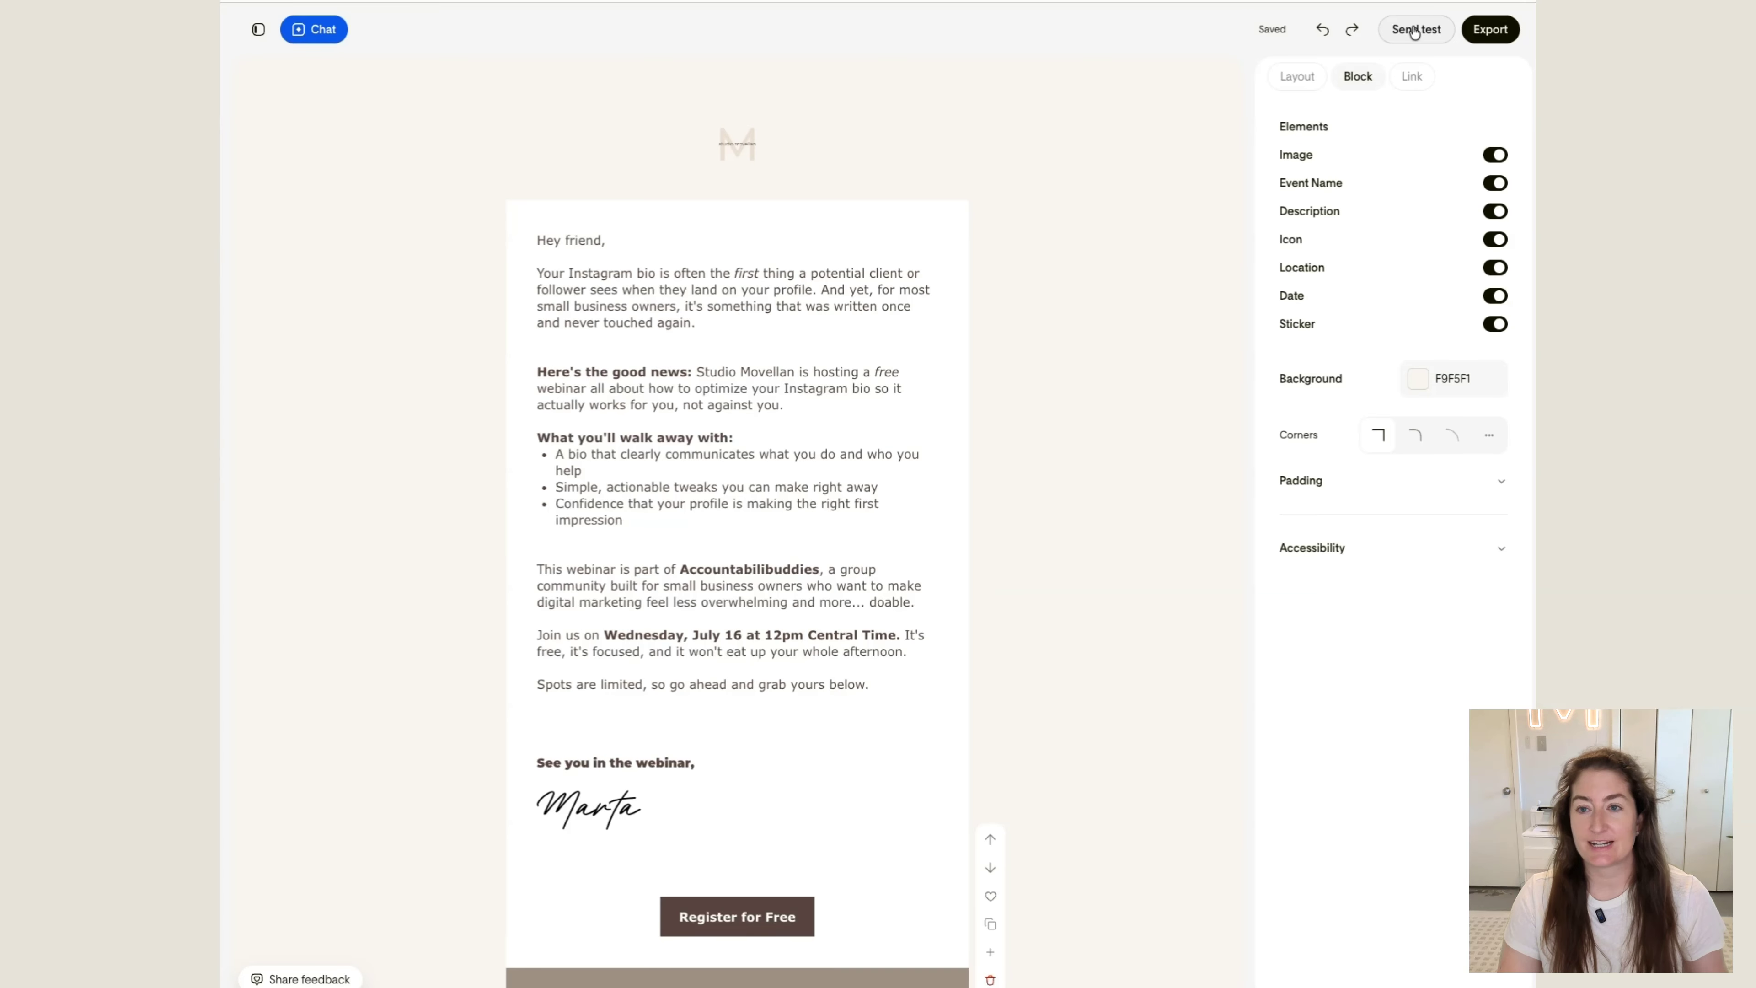
pyautogui.click(1415, 32)
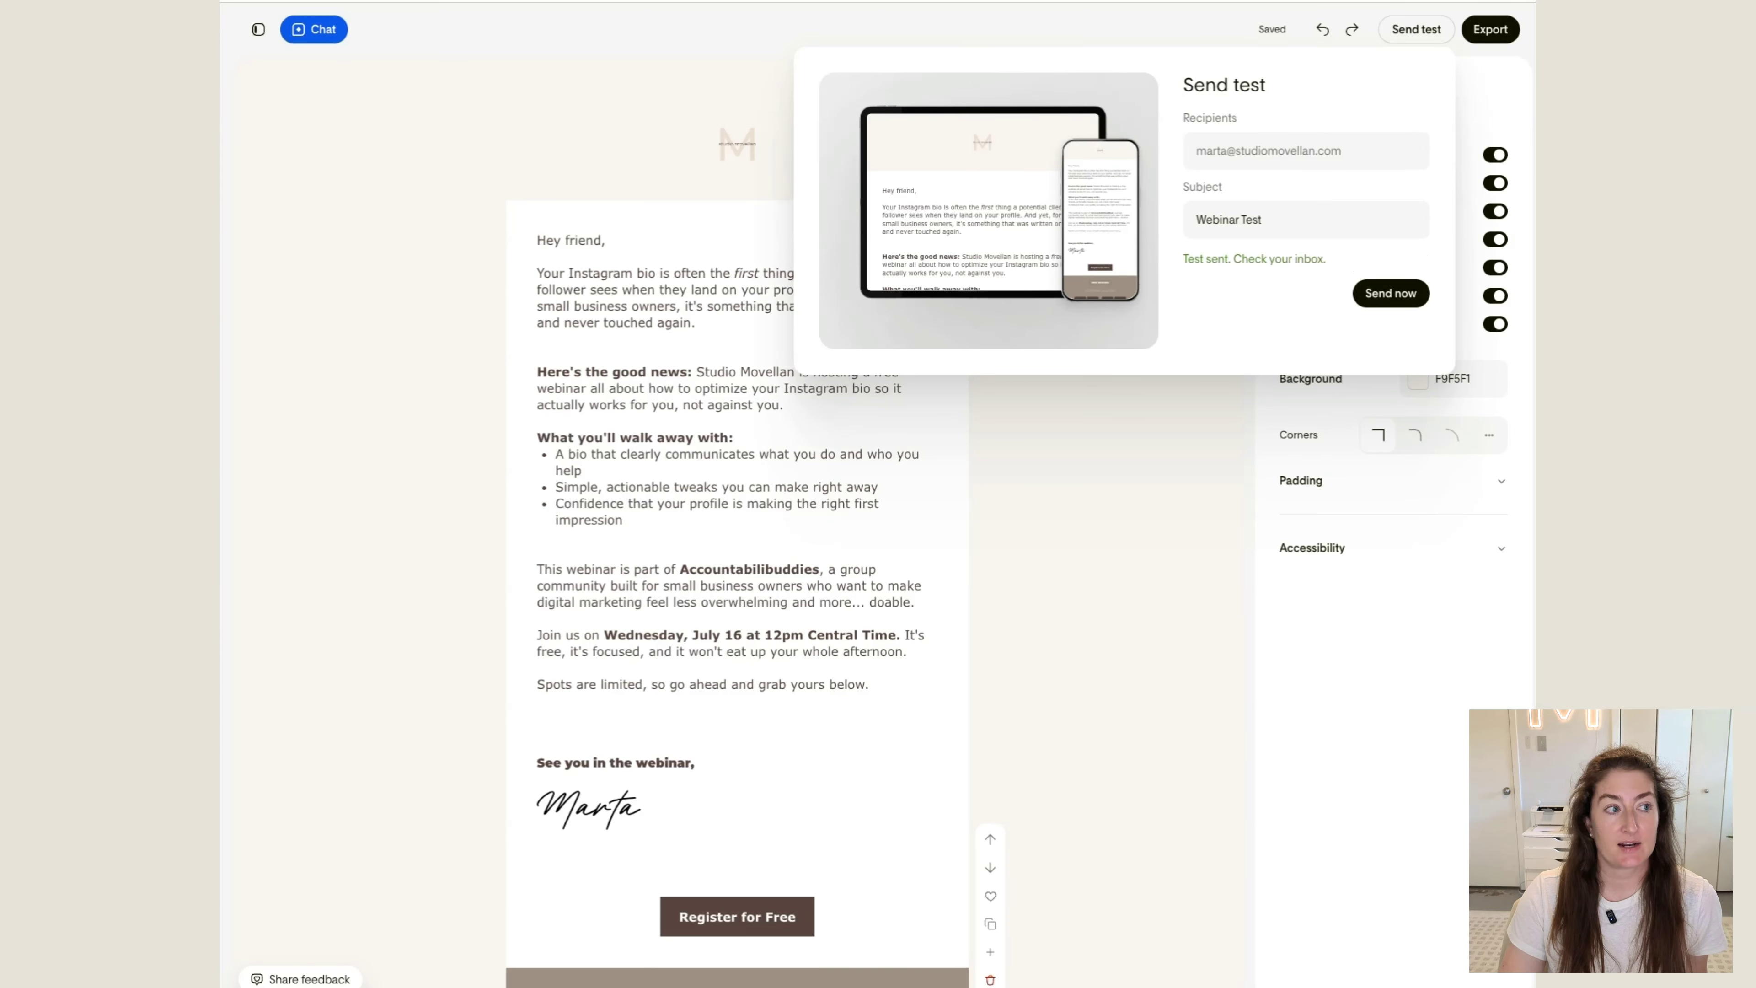
pyautogui.click(1186, 41)
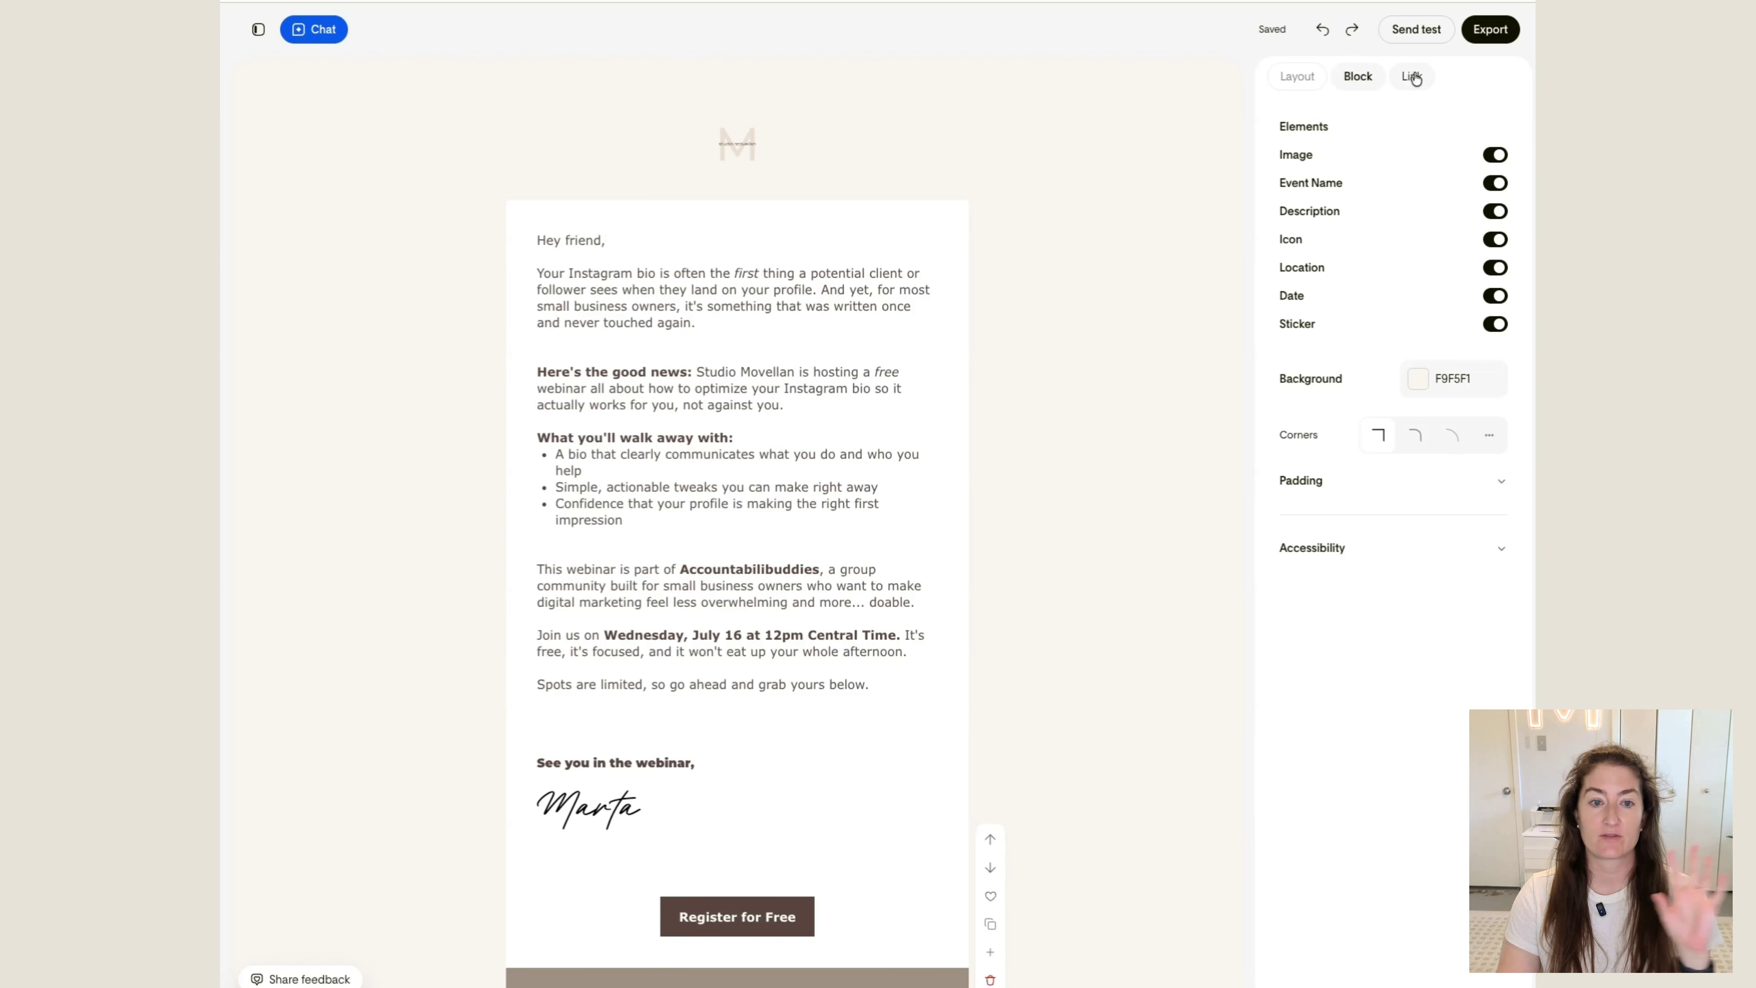
# Export the email design using the Send with Flodesk option
pyautogui.click(1103, 216)
pyautogui.scroll(-10, 1103, 216)
pyautogui.scroll(5, 1102, 216)
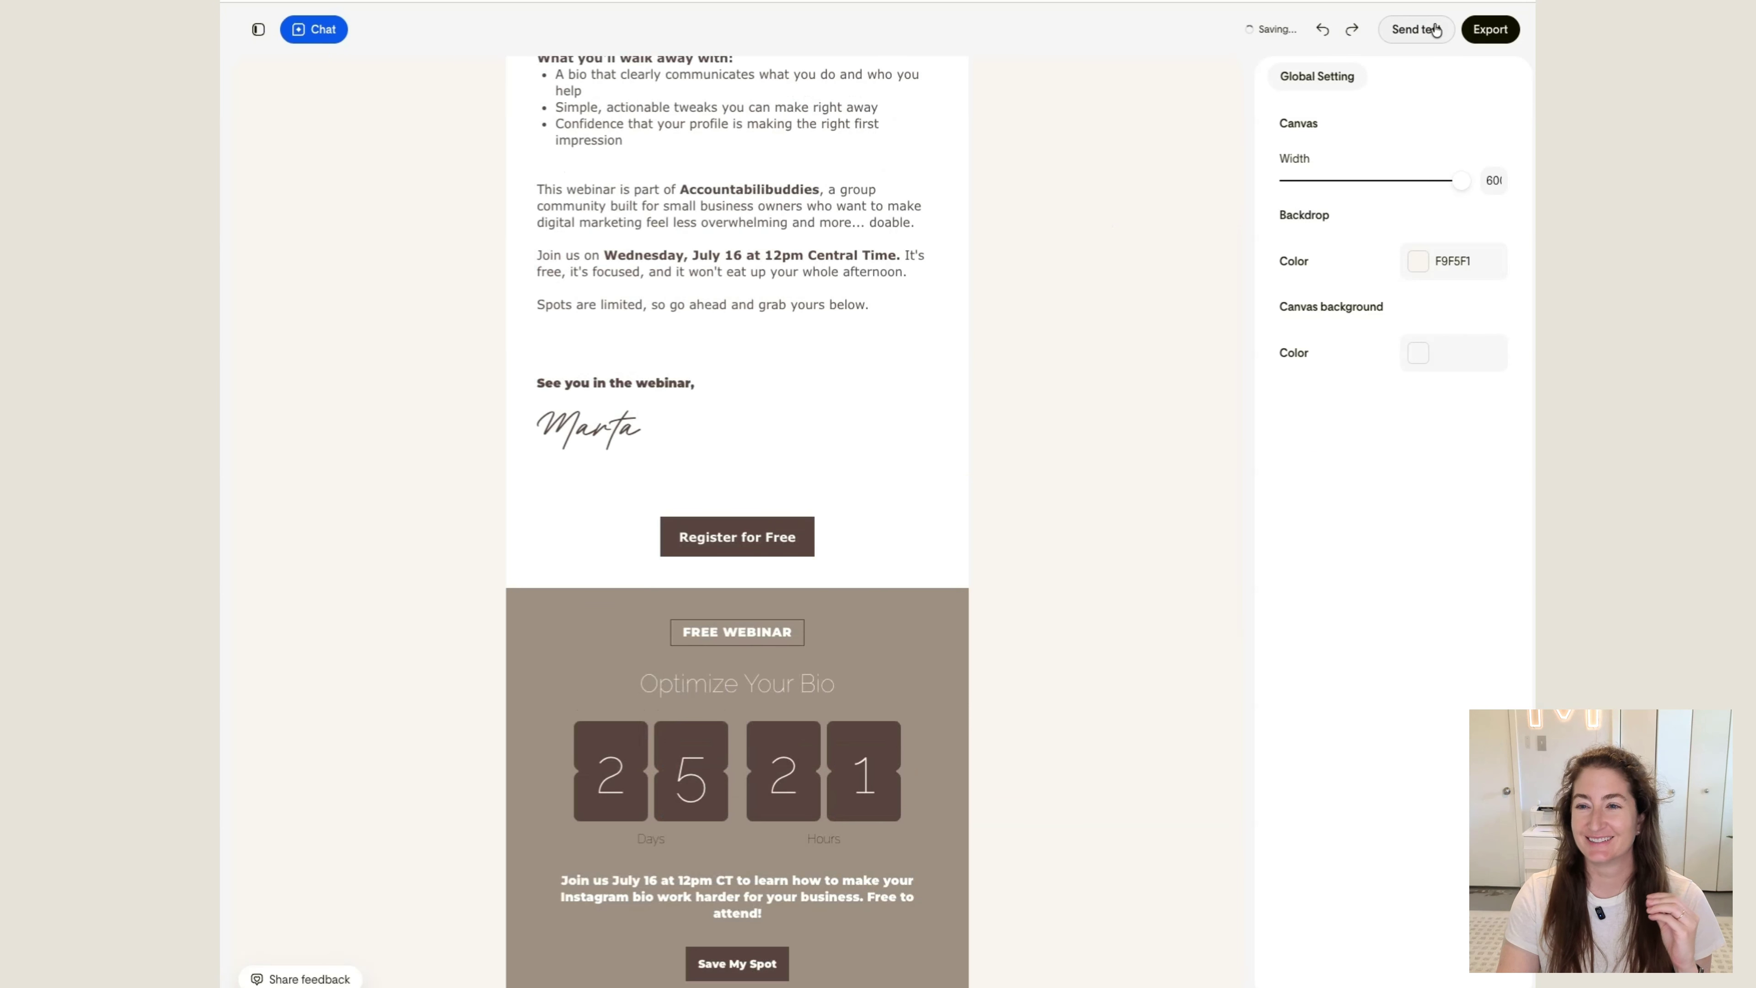
pyautogui.click(1492, 31)
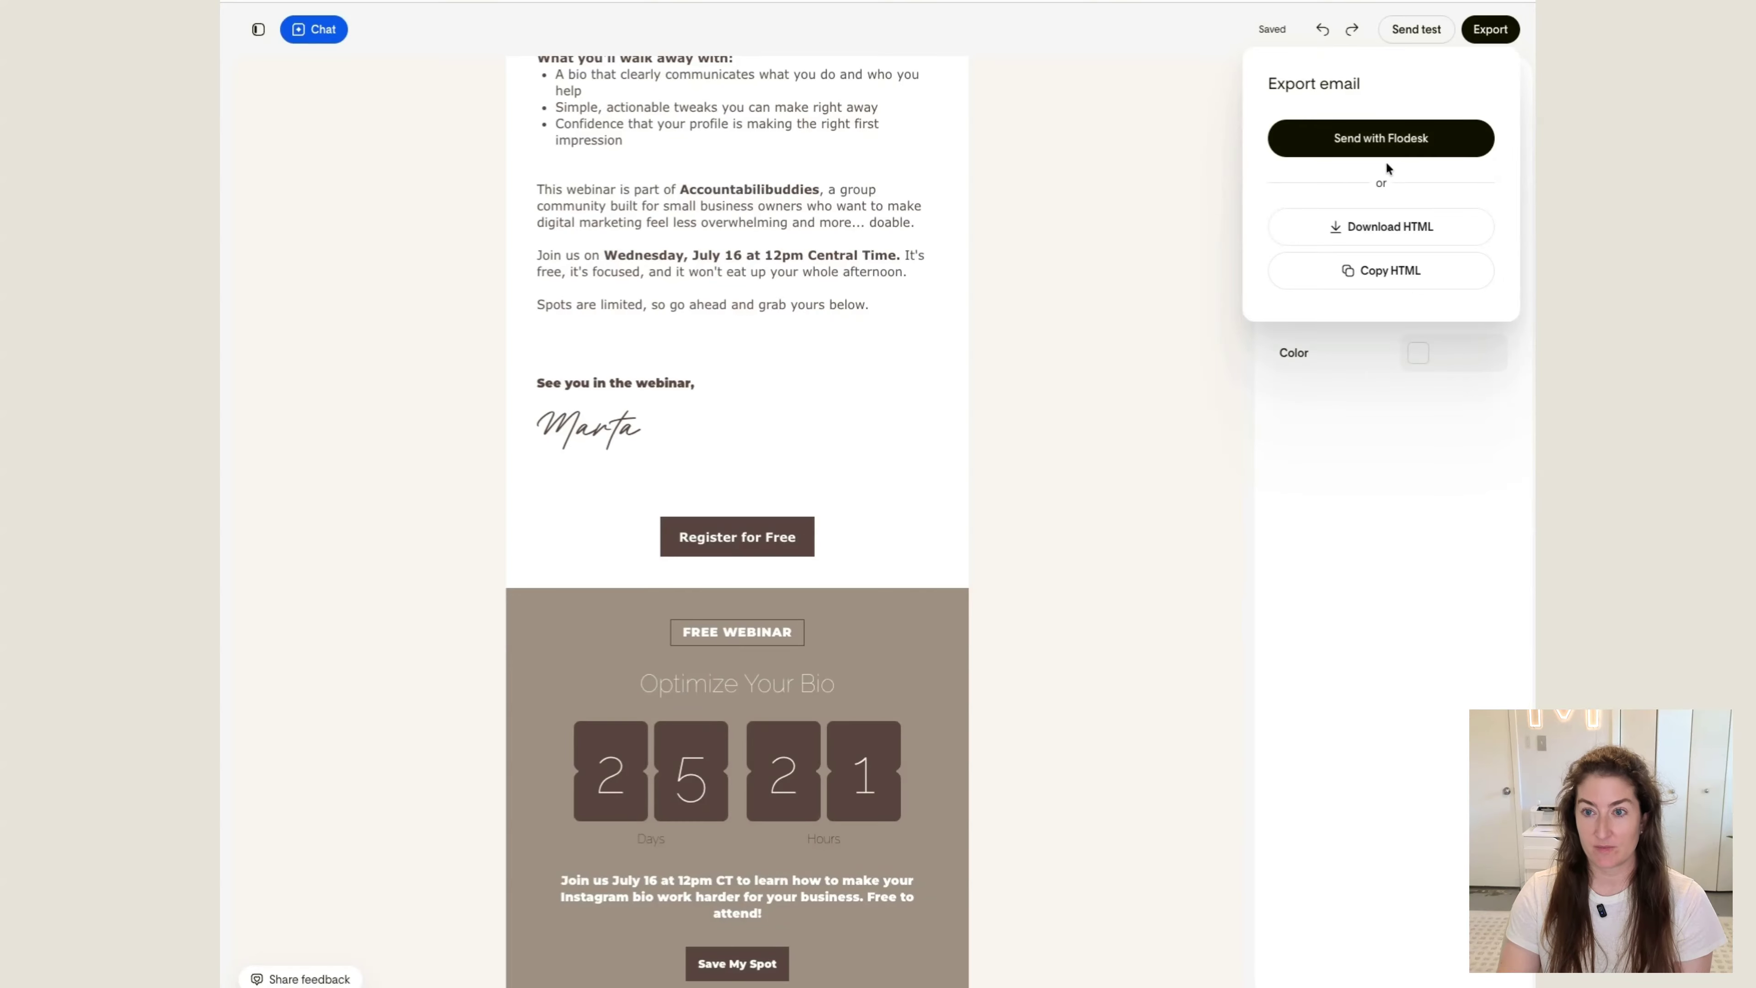
pyautogui.click(1392, 136)
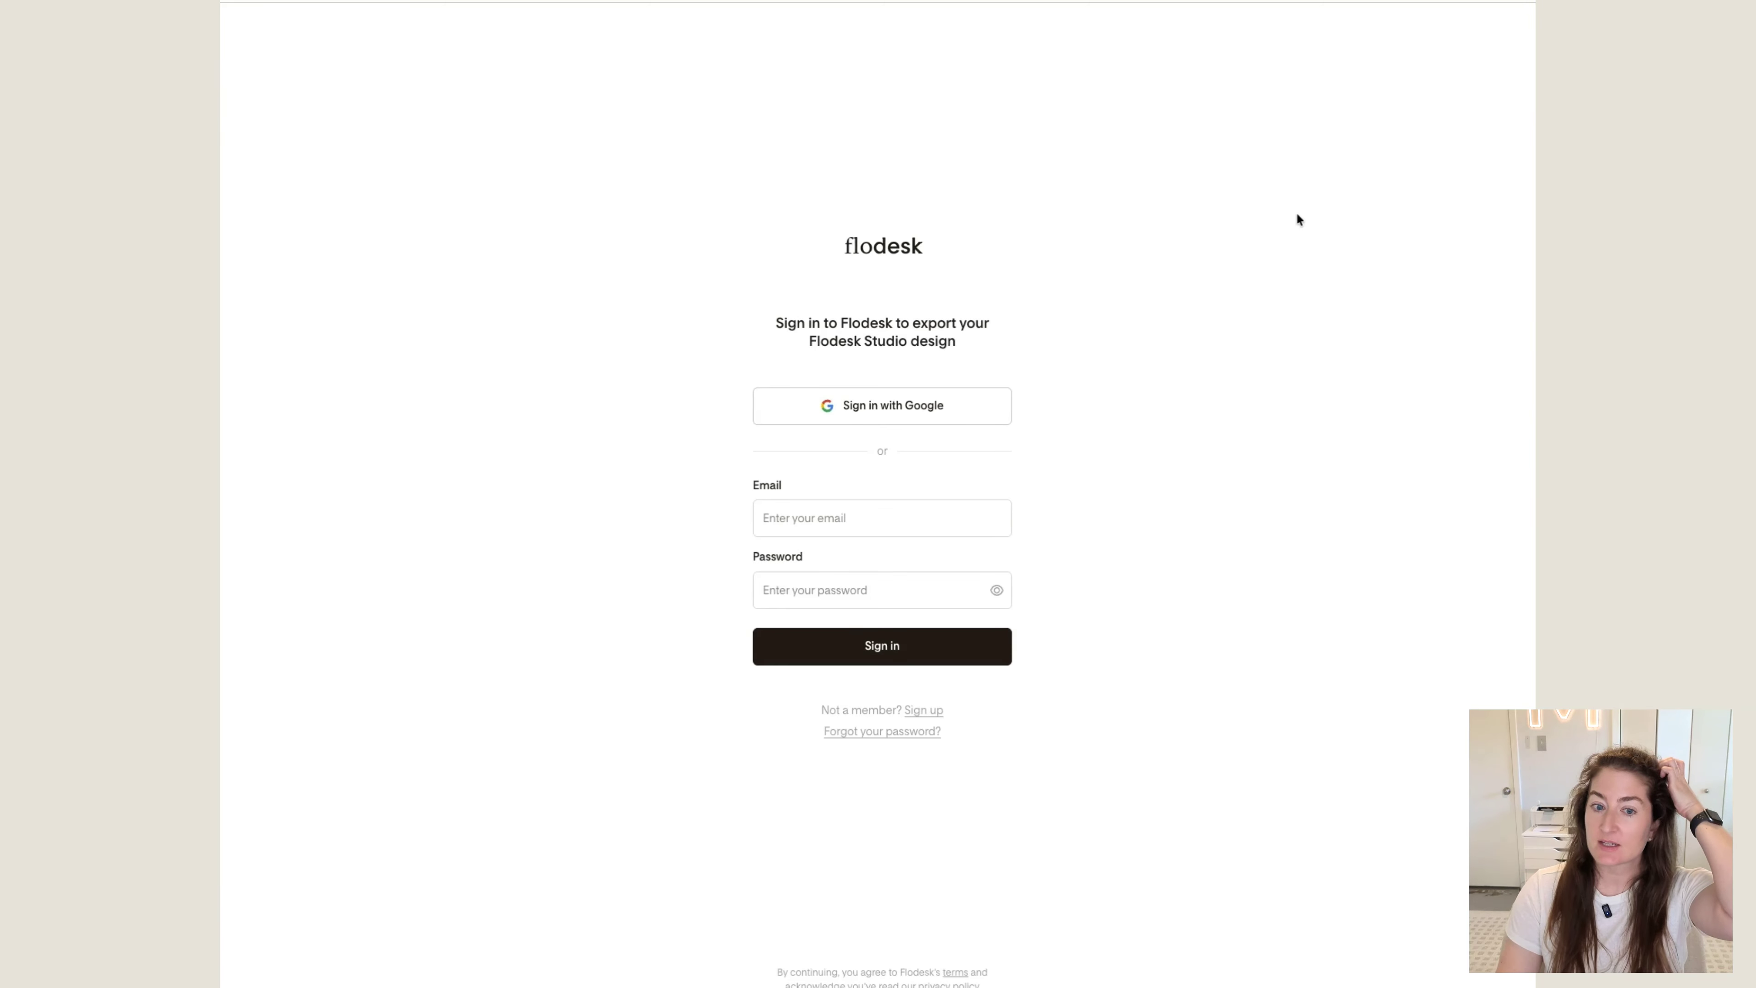
# Sign in to Flodesk with the account email and password, and allow Flodesk Studio to access the account
pyautogui.click(855, 502)
pyautogui.click(804, 561)
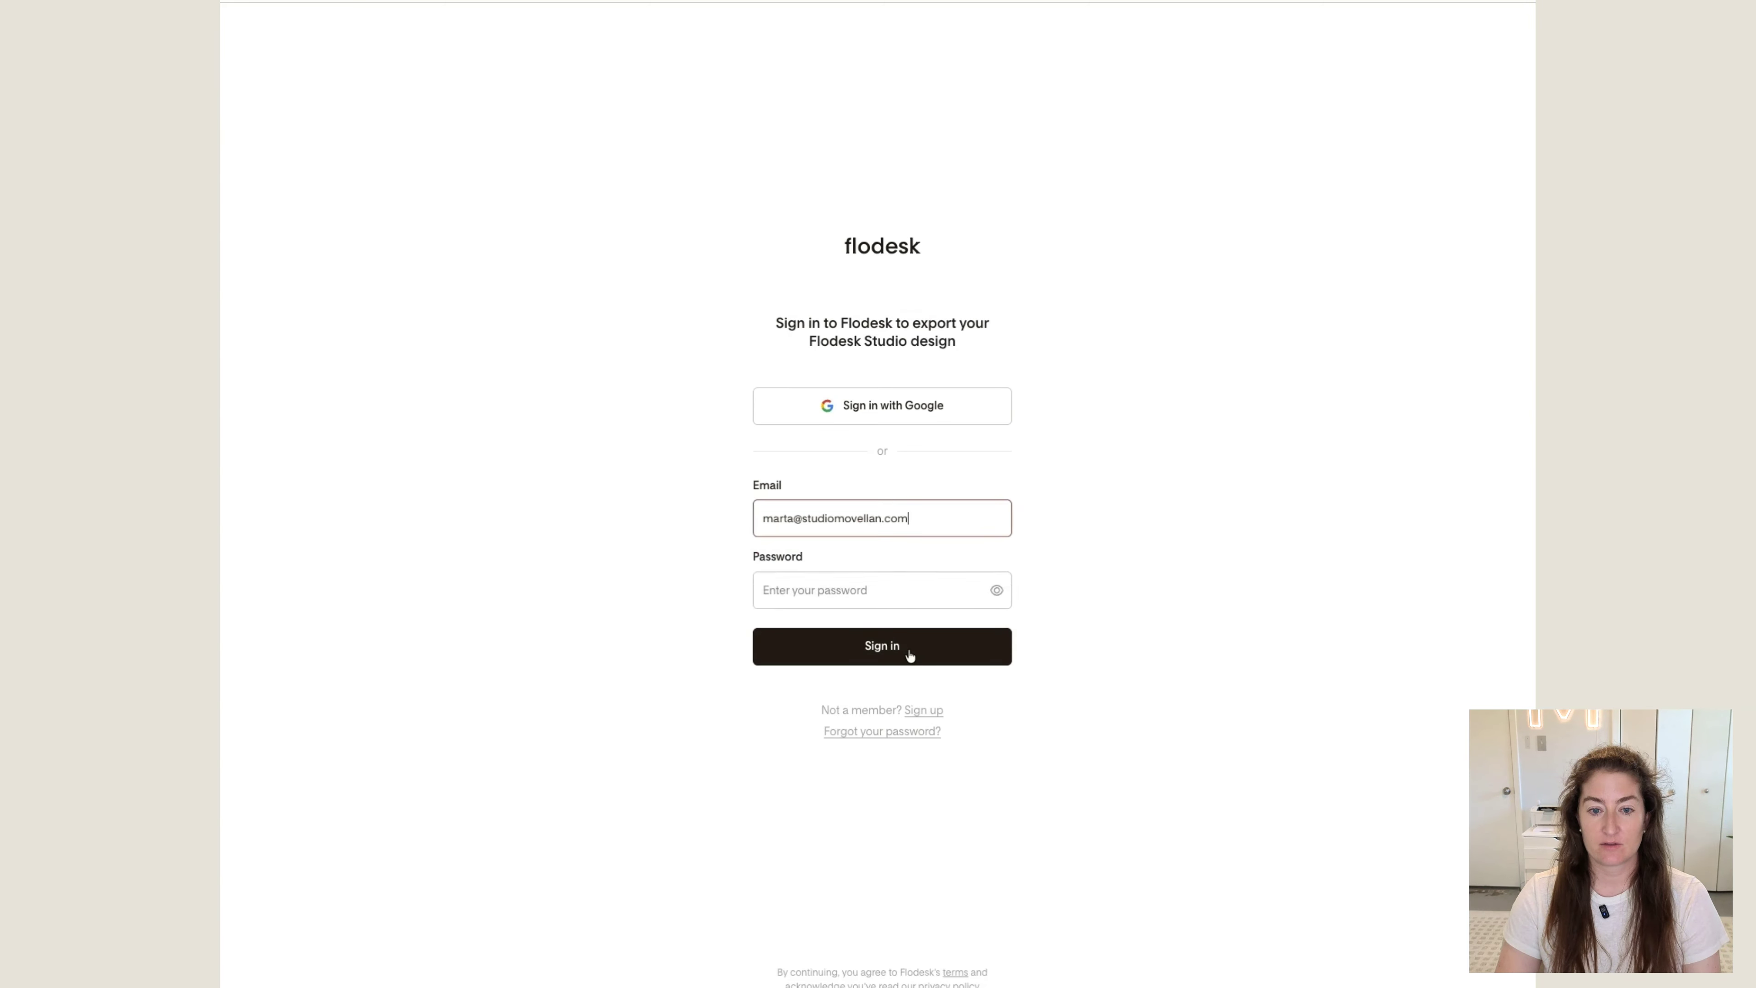
pyautogui.click(908, 646)
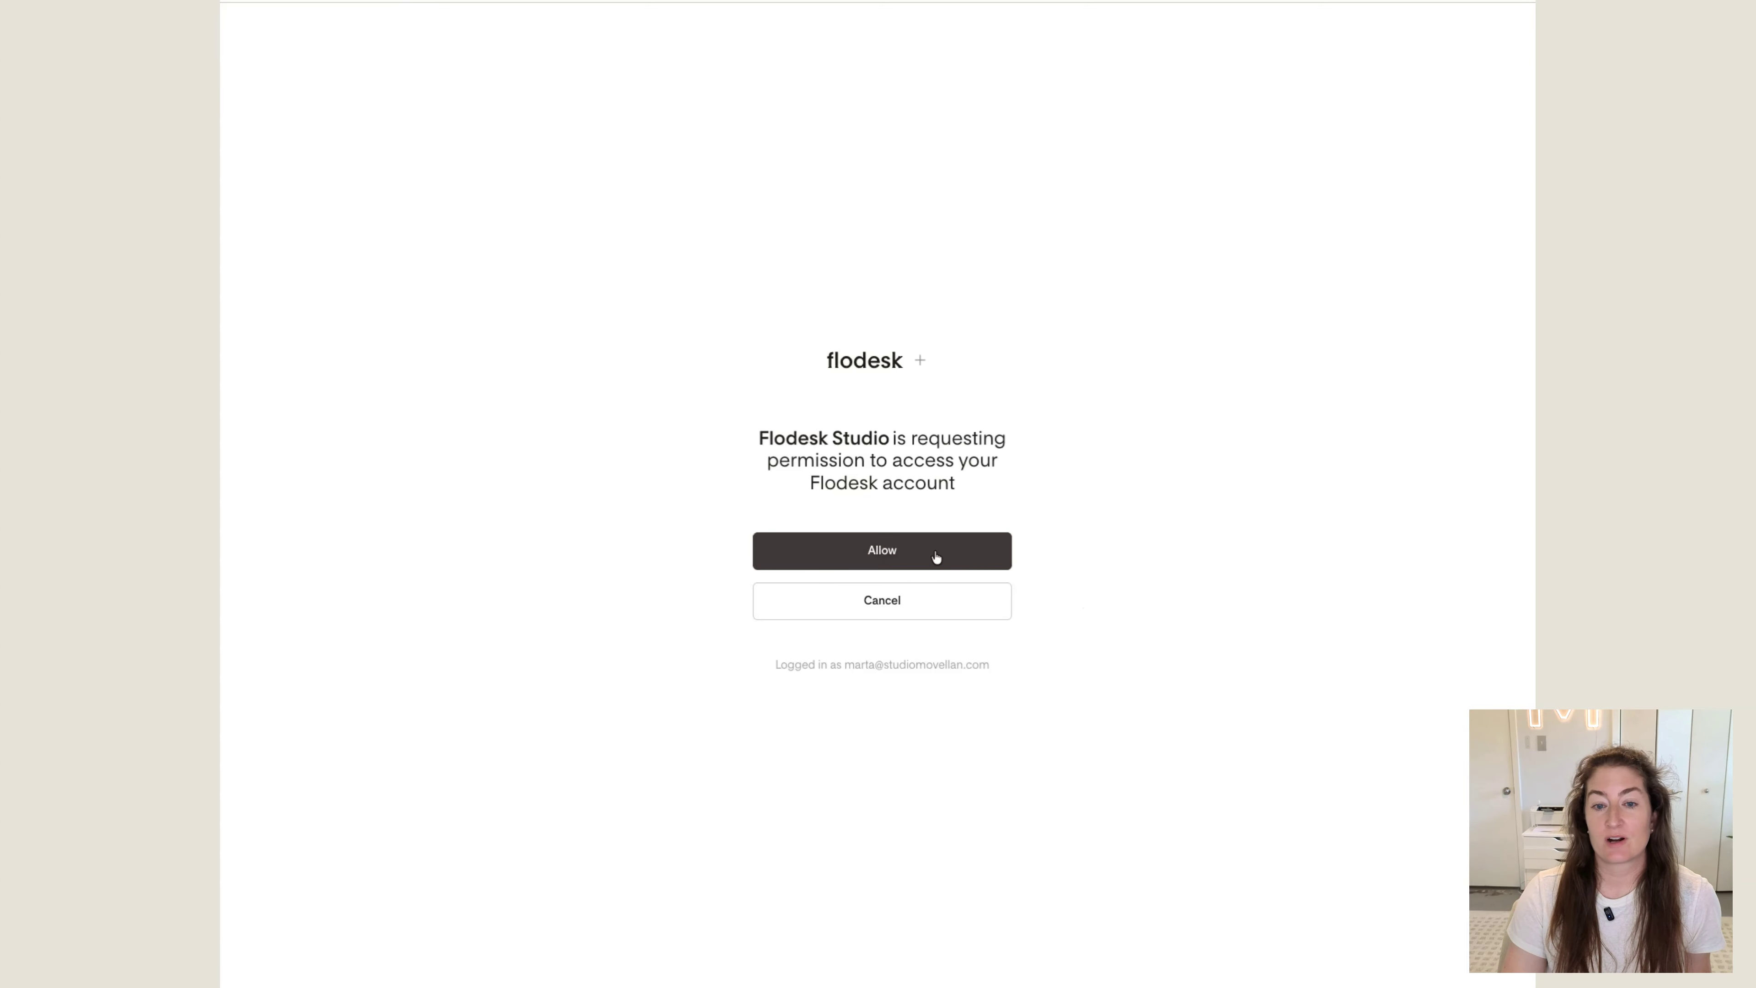
pyautogui.click(935, 556)
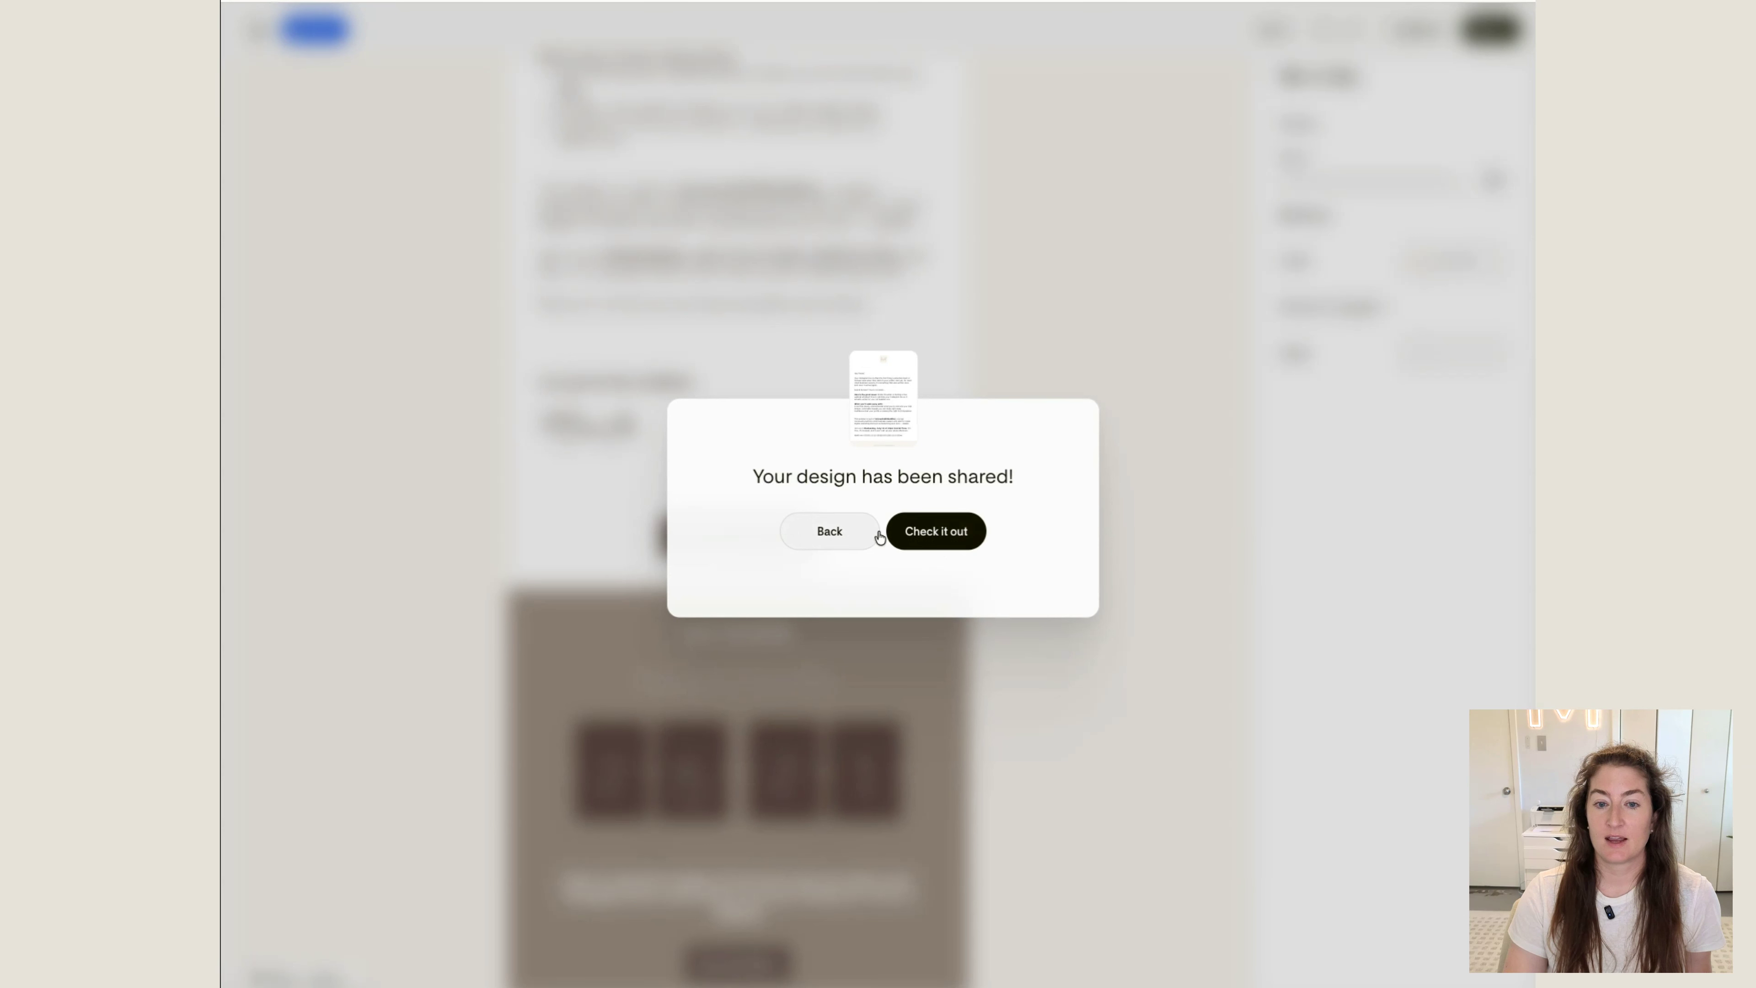
pyautogui.click(937, 531)
pyautogui.scroll(-15, 715, 579)
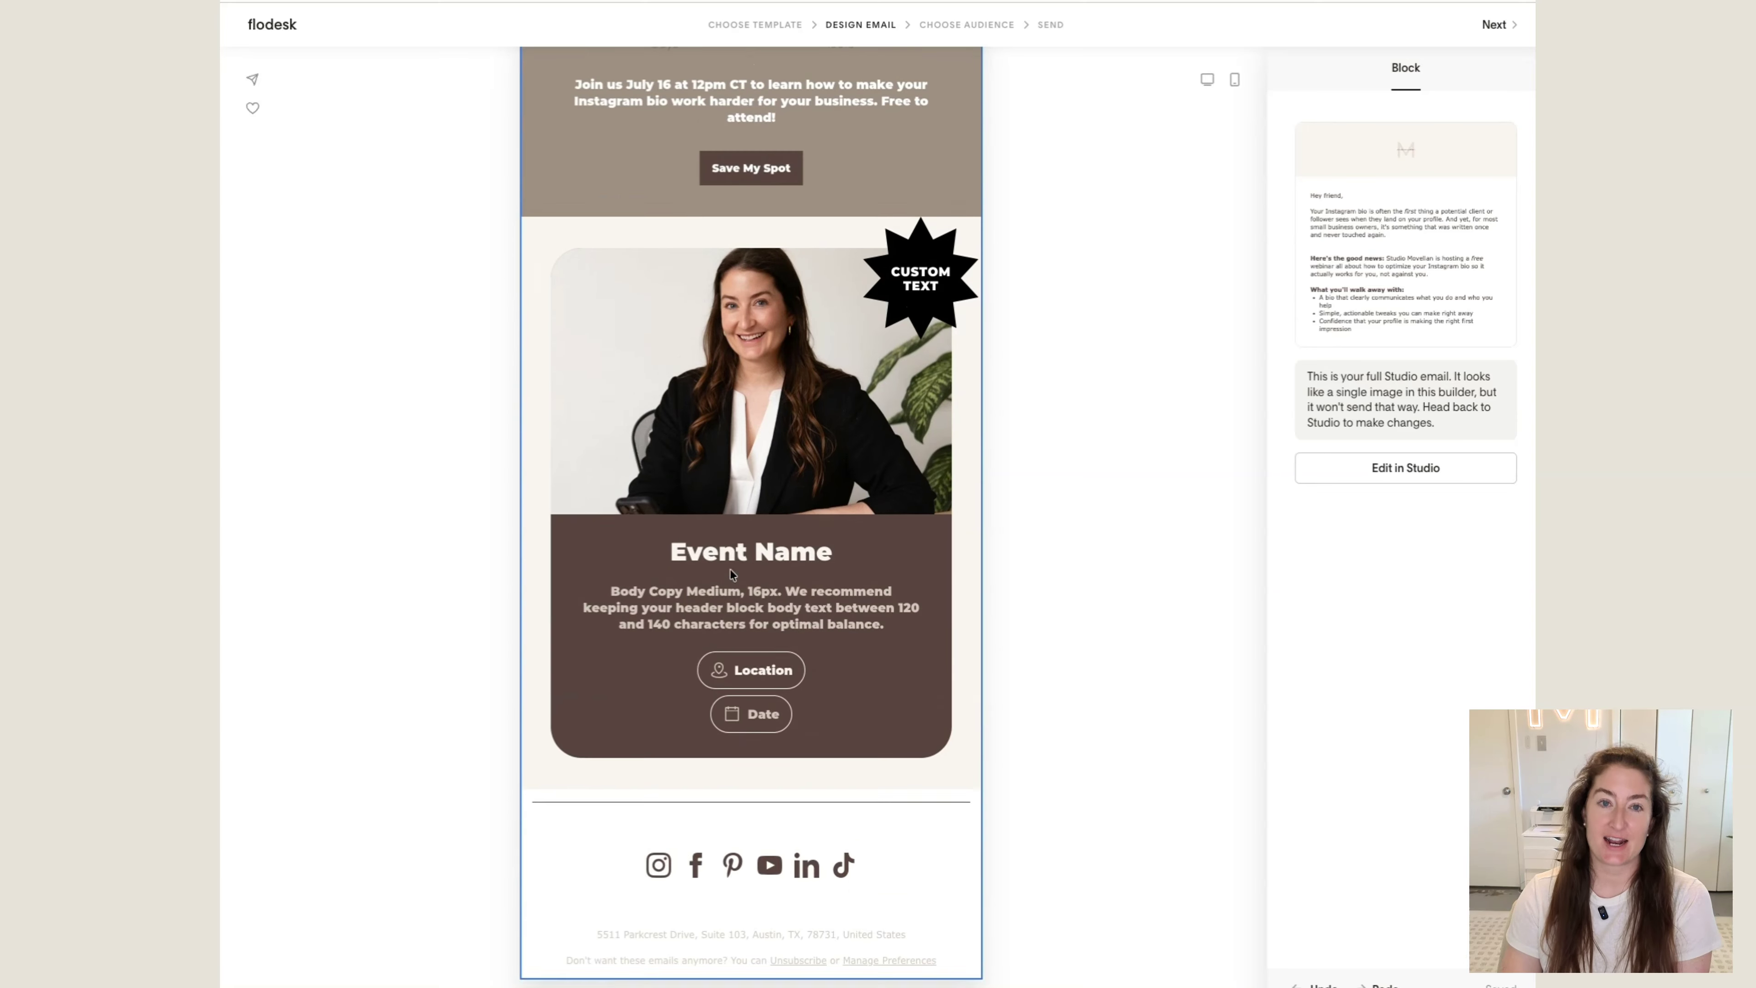
pyautogui.click(1382, 469)
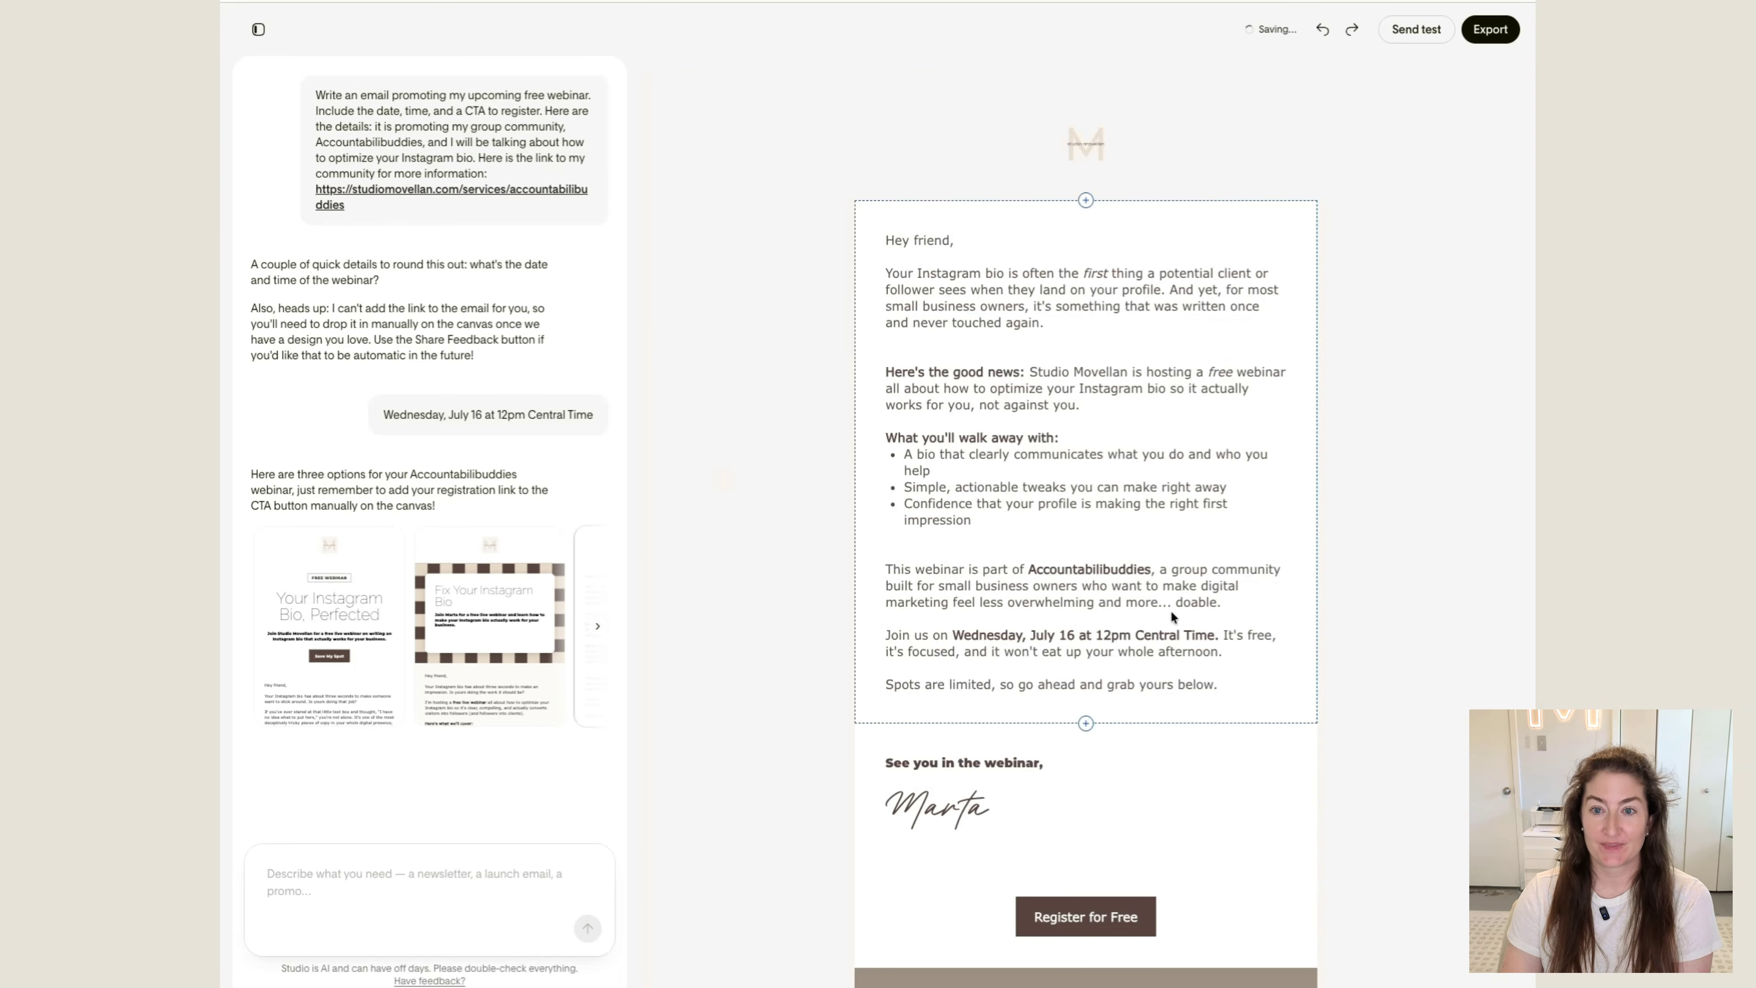
# Set the background of the signature block to the cream brand color F9F5F1
pyautogui.click(1170, 609)
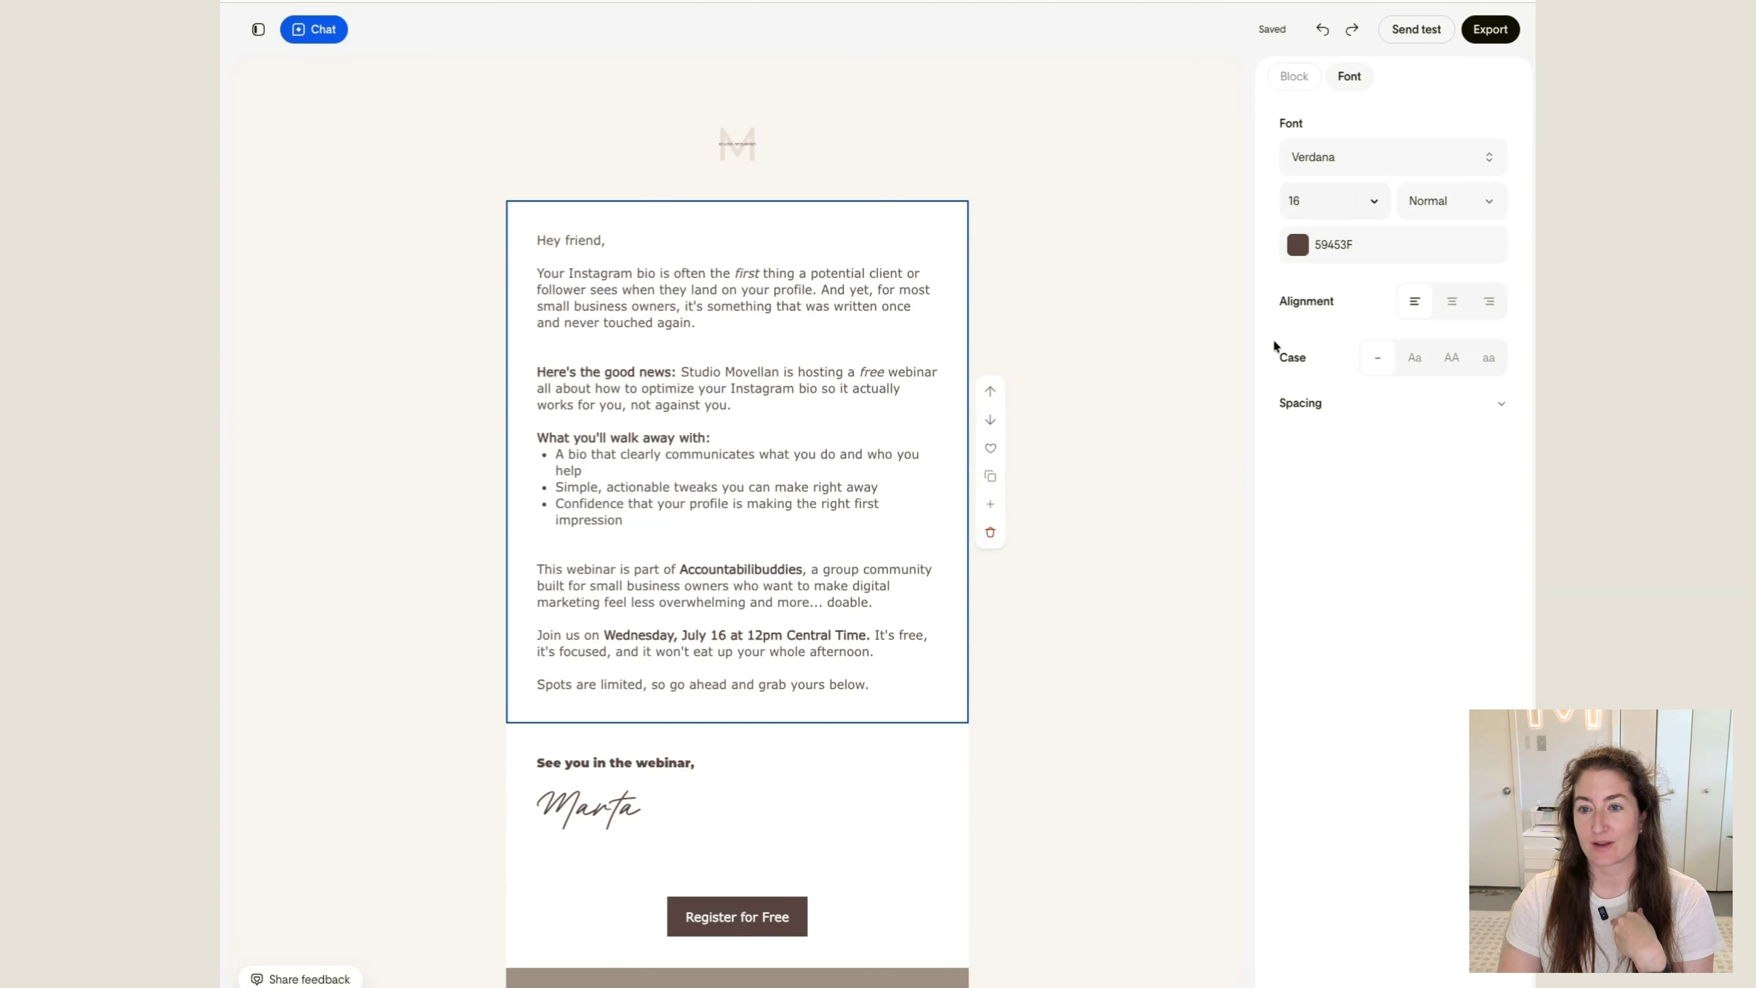
pyautogui.click(941, 385)
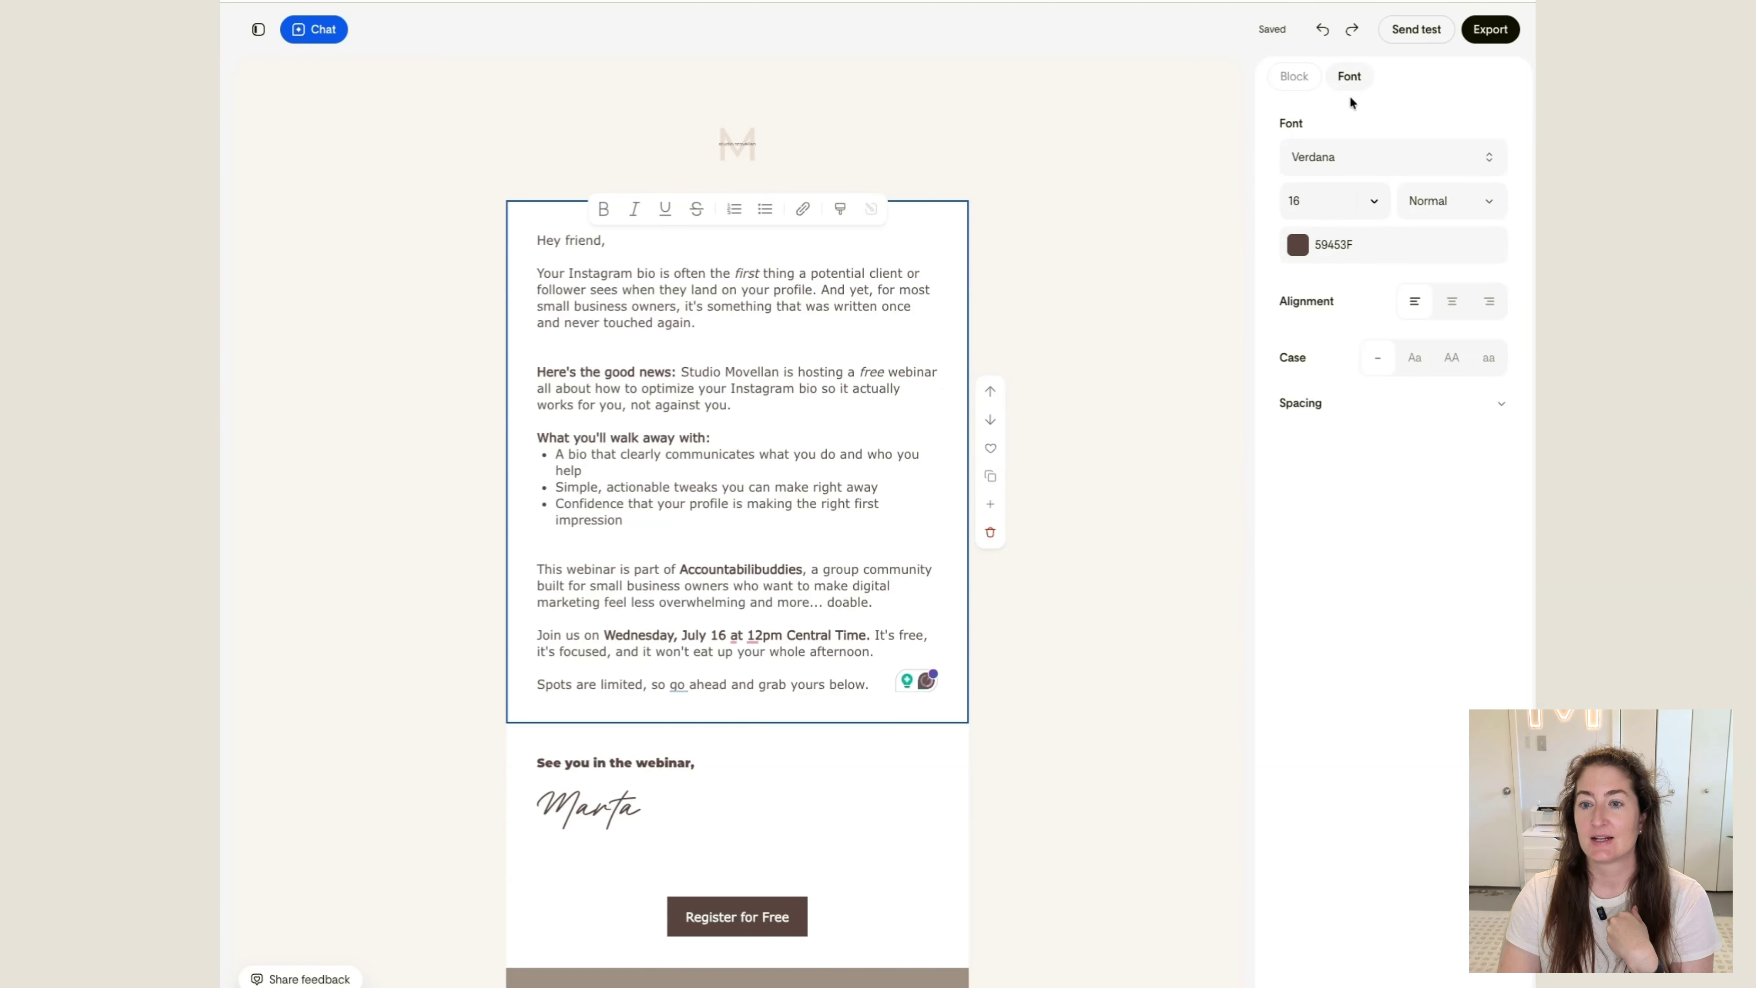
pyautogui.click(882, 795)
pyautogui.click(930, 868)
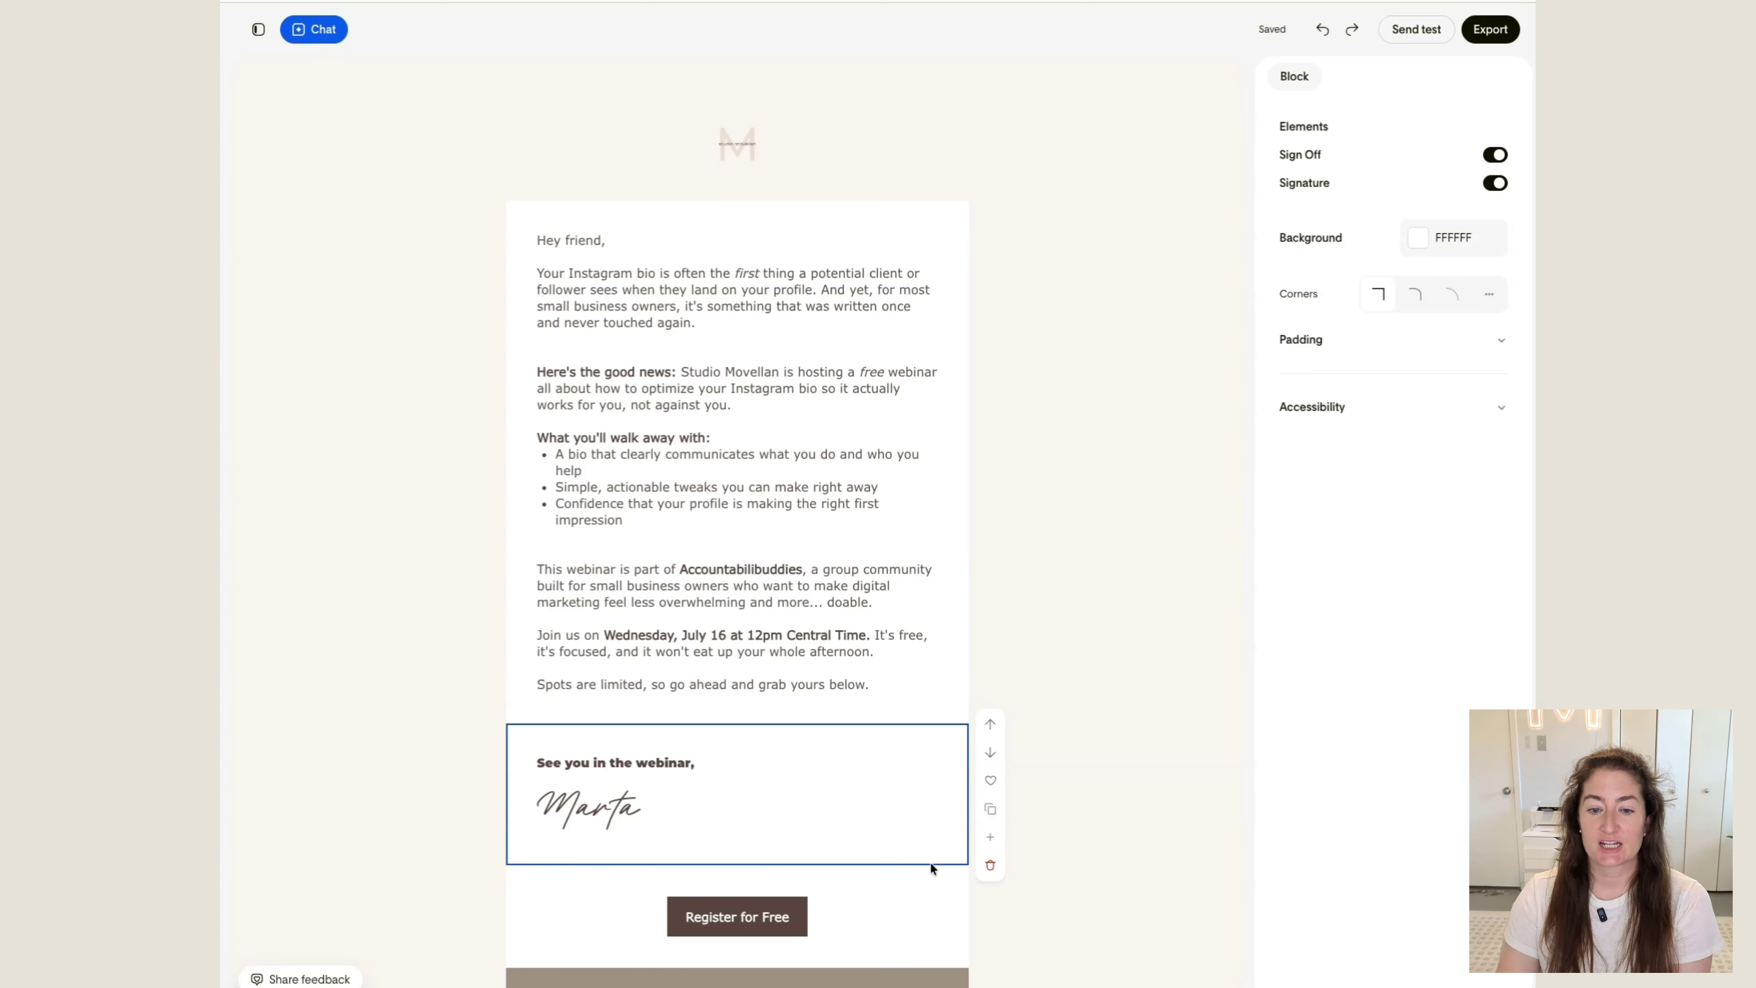
pyautogui.click(1426, 240)
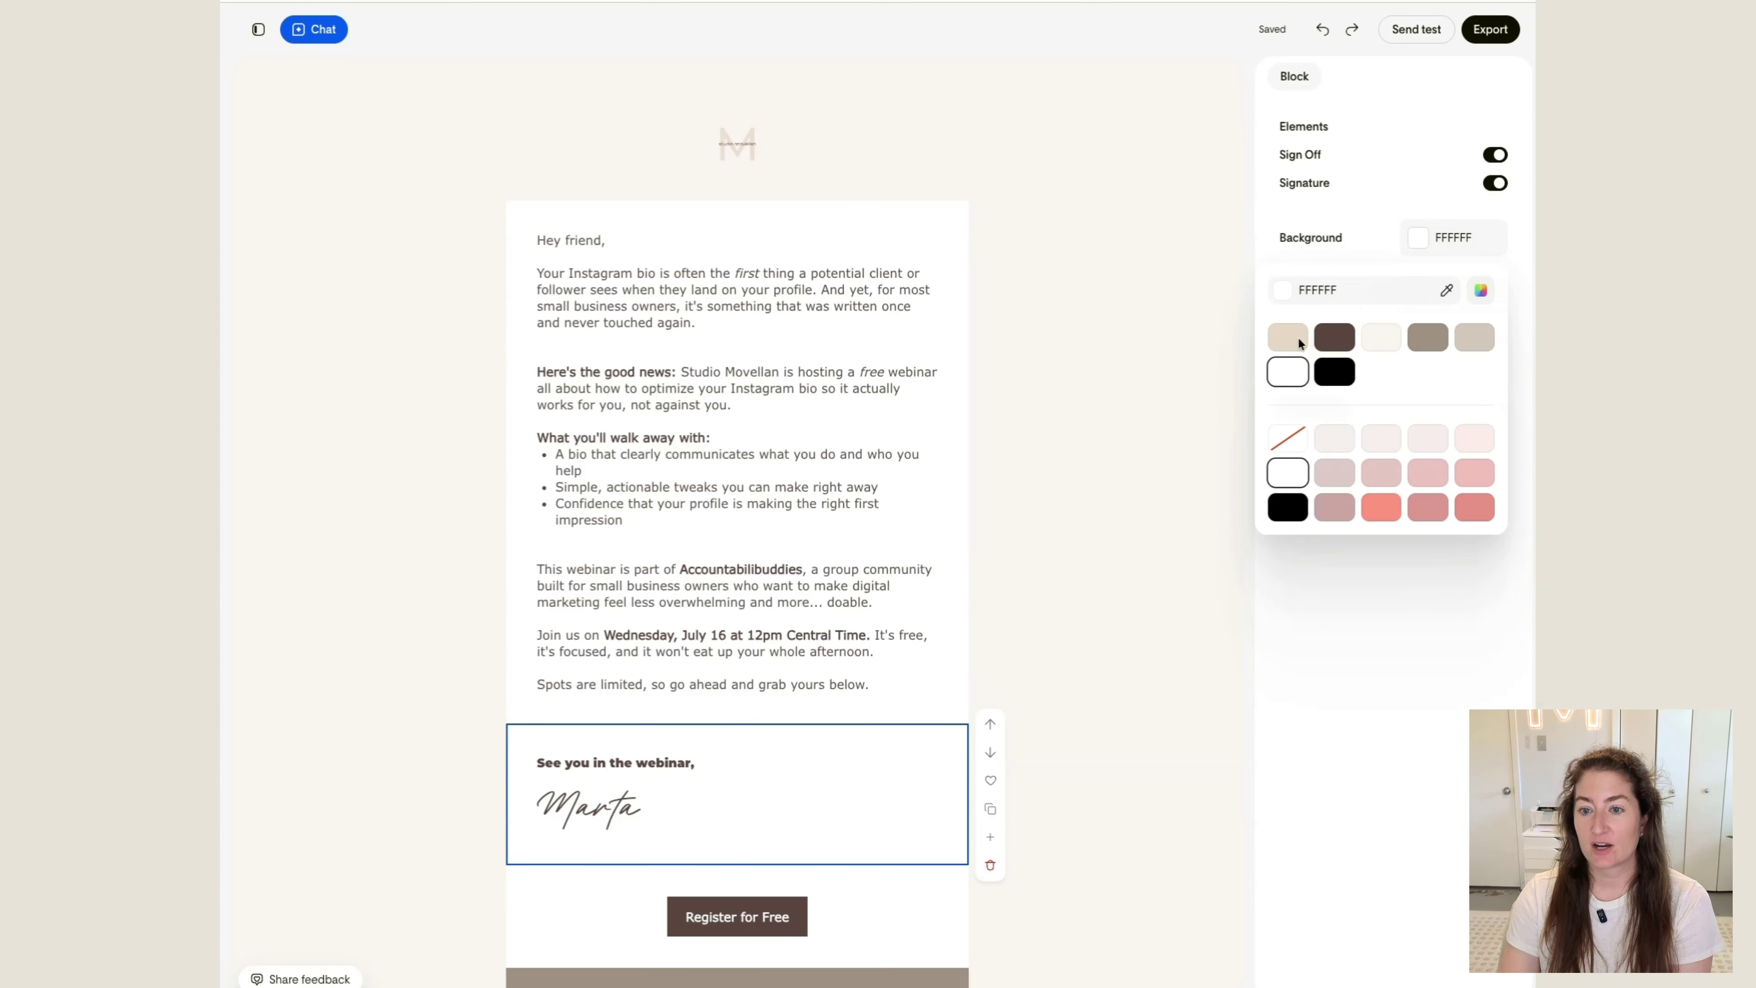
pyautogui.click(1382, 337)
# Set the background of the "Register for Free" button block to the cream brand color F9F5F1
pyautogui.click(954, 878)
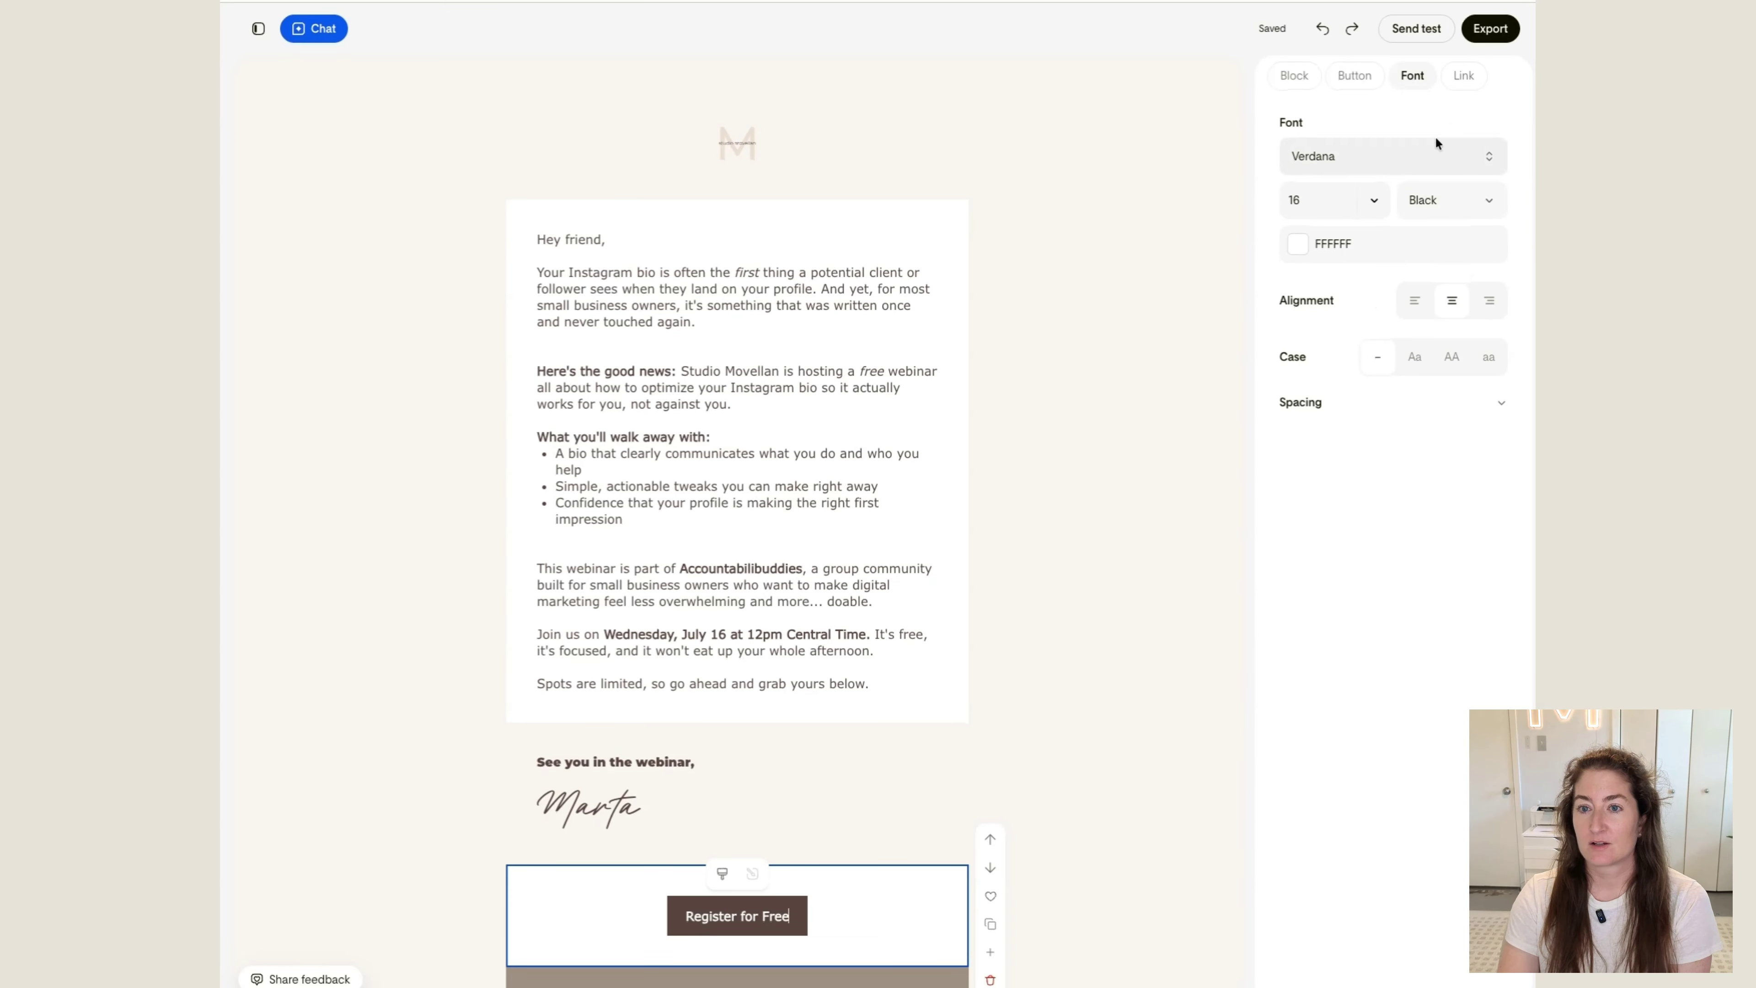
pyautogui.click(1294, 76)
pyautogui.click(1482, 210)
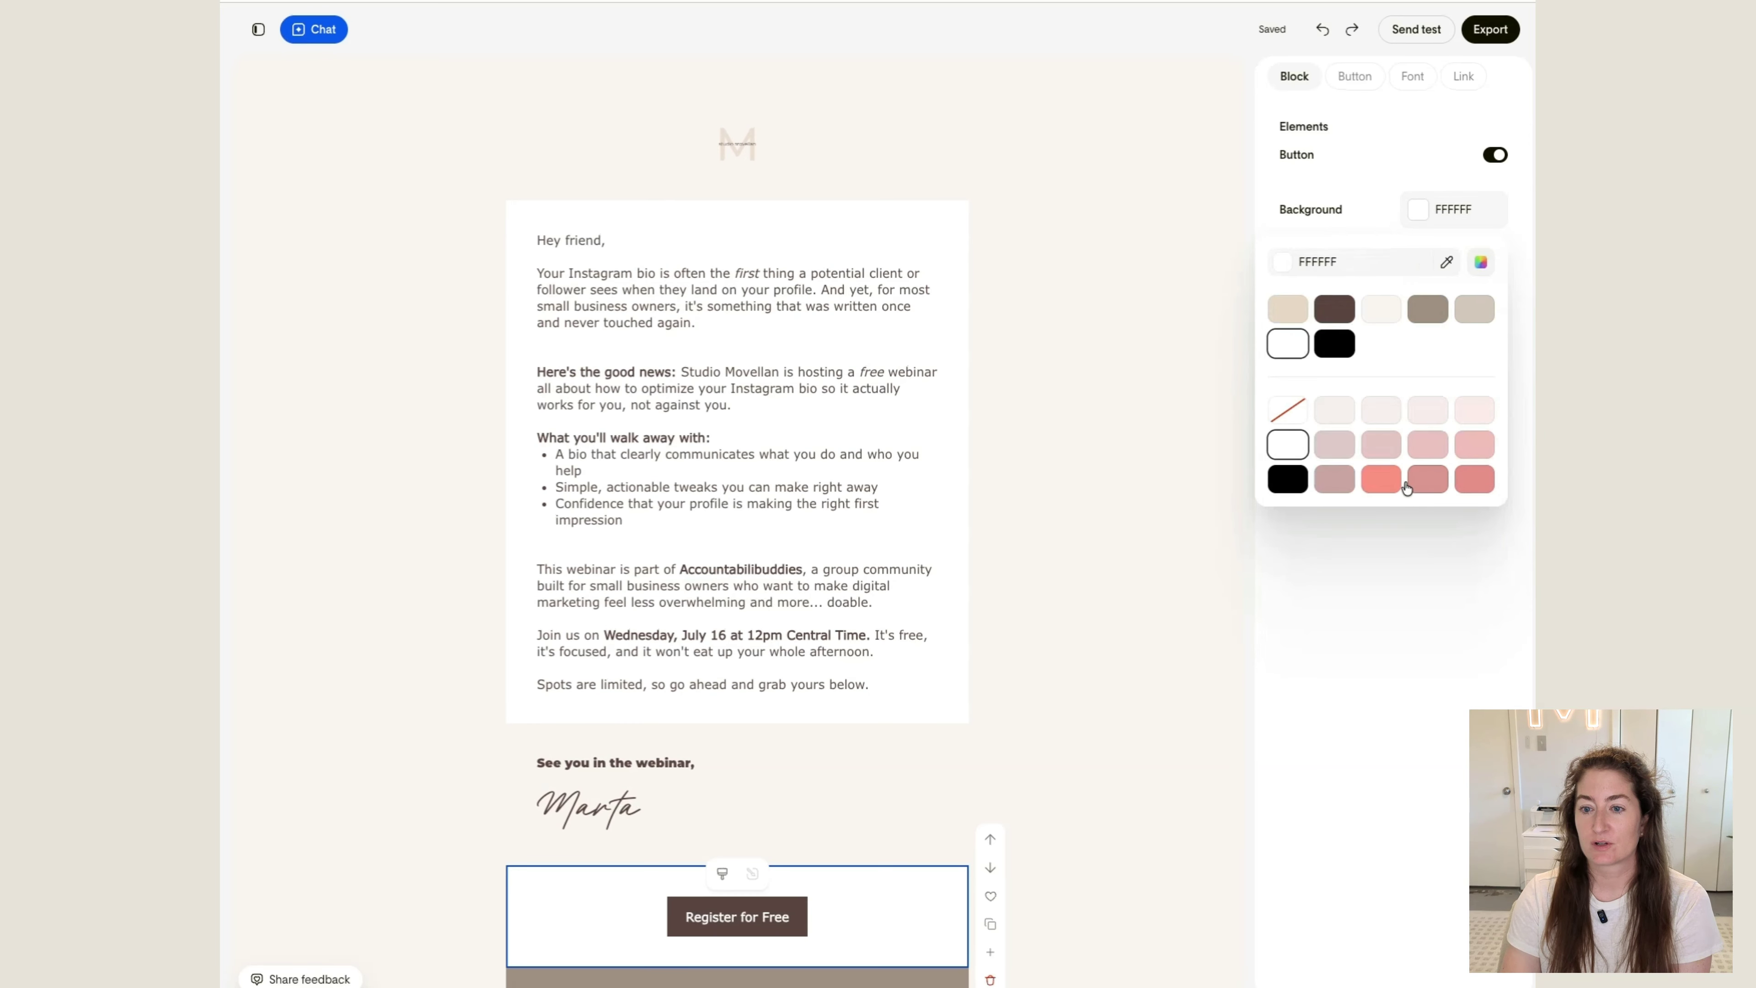
pyautogui.click(1386, 310)
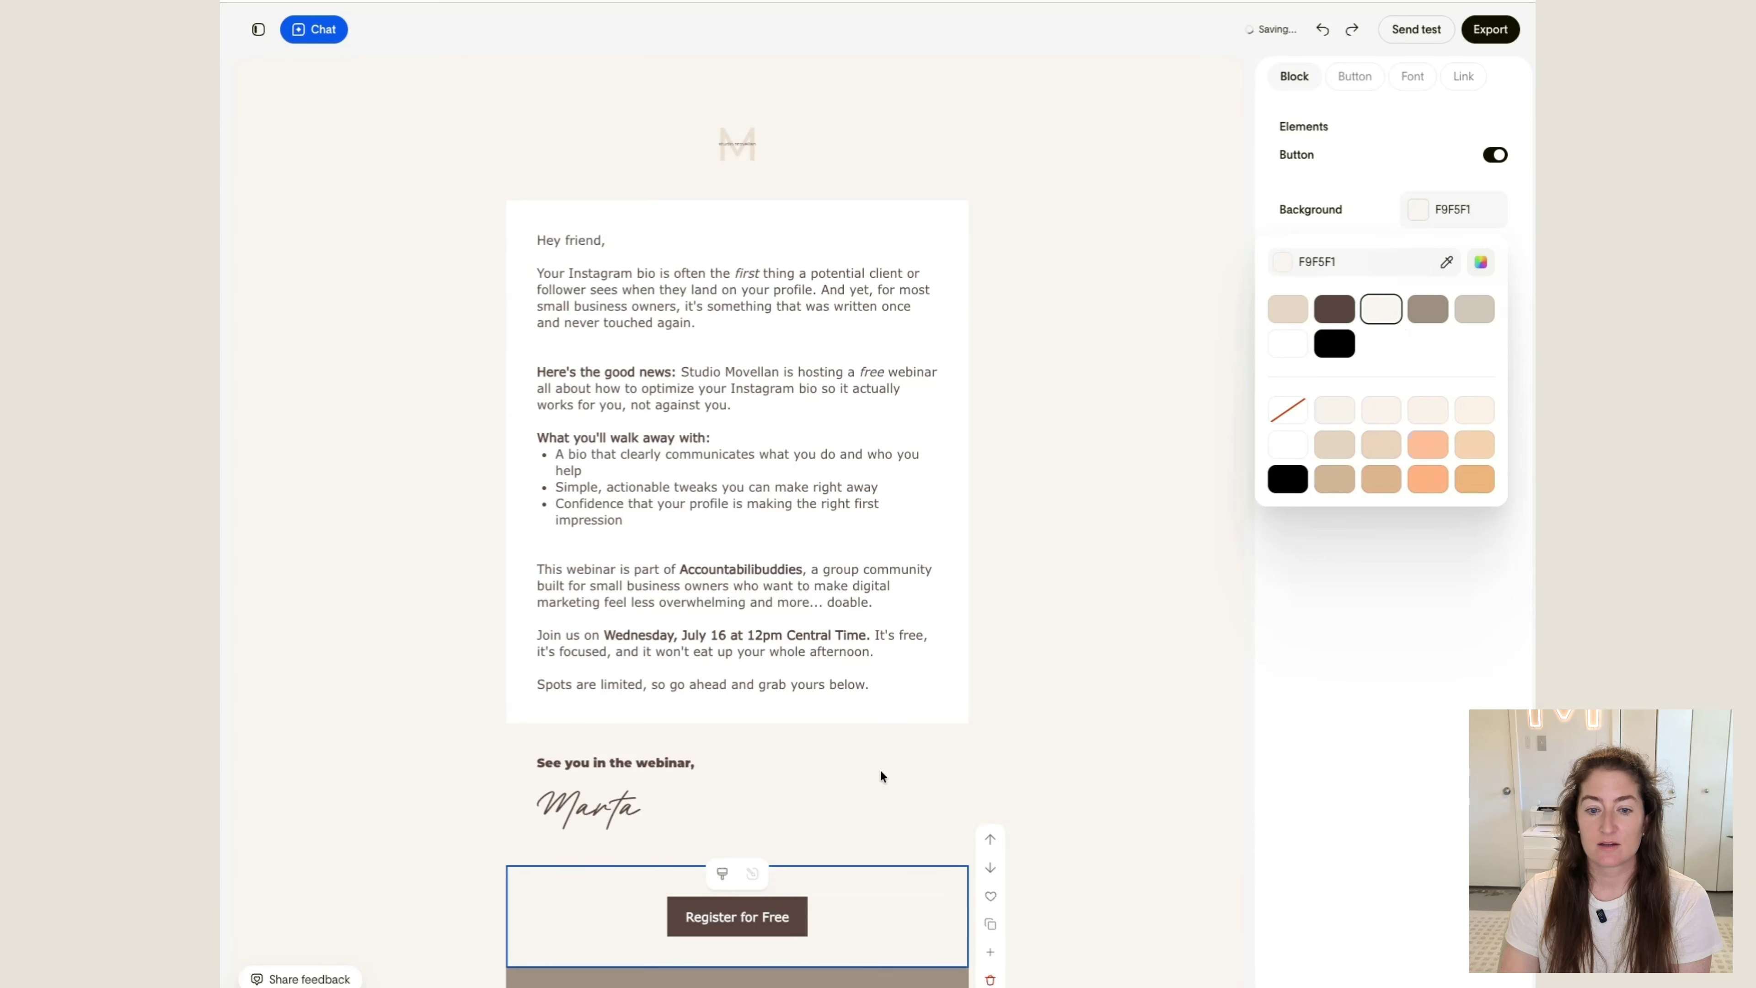
# Set the background of the main body text block to the cream brand color F9F5F1
pyautogui.click(909, 706)
pyautogui.click(1294, 76)
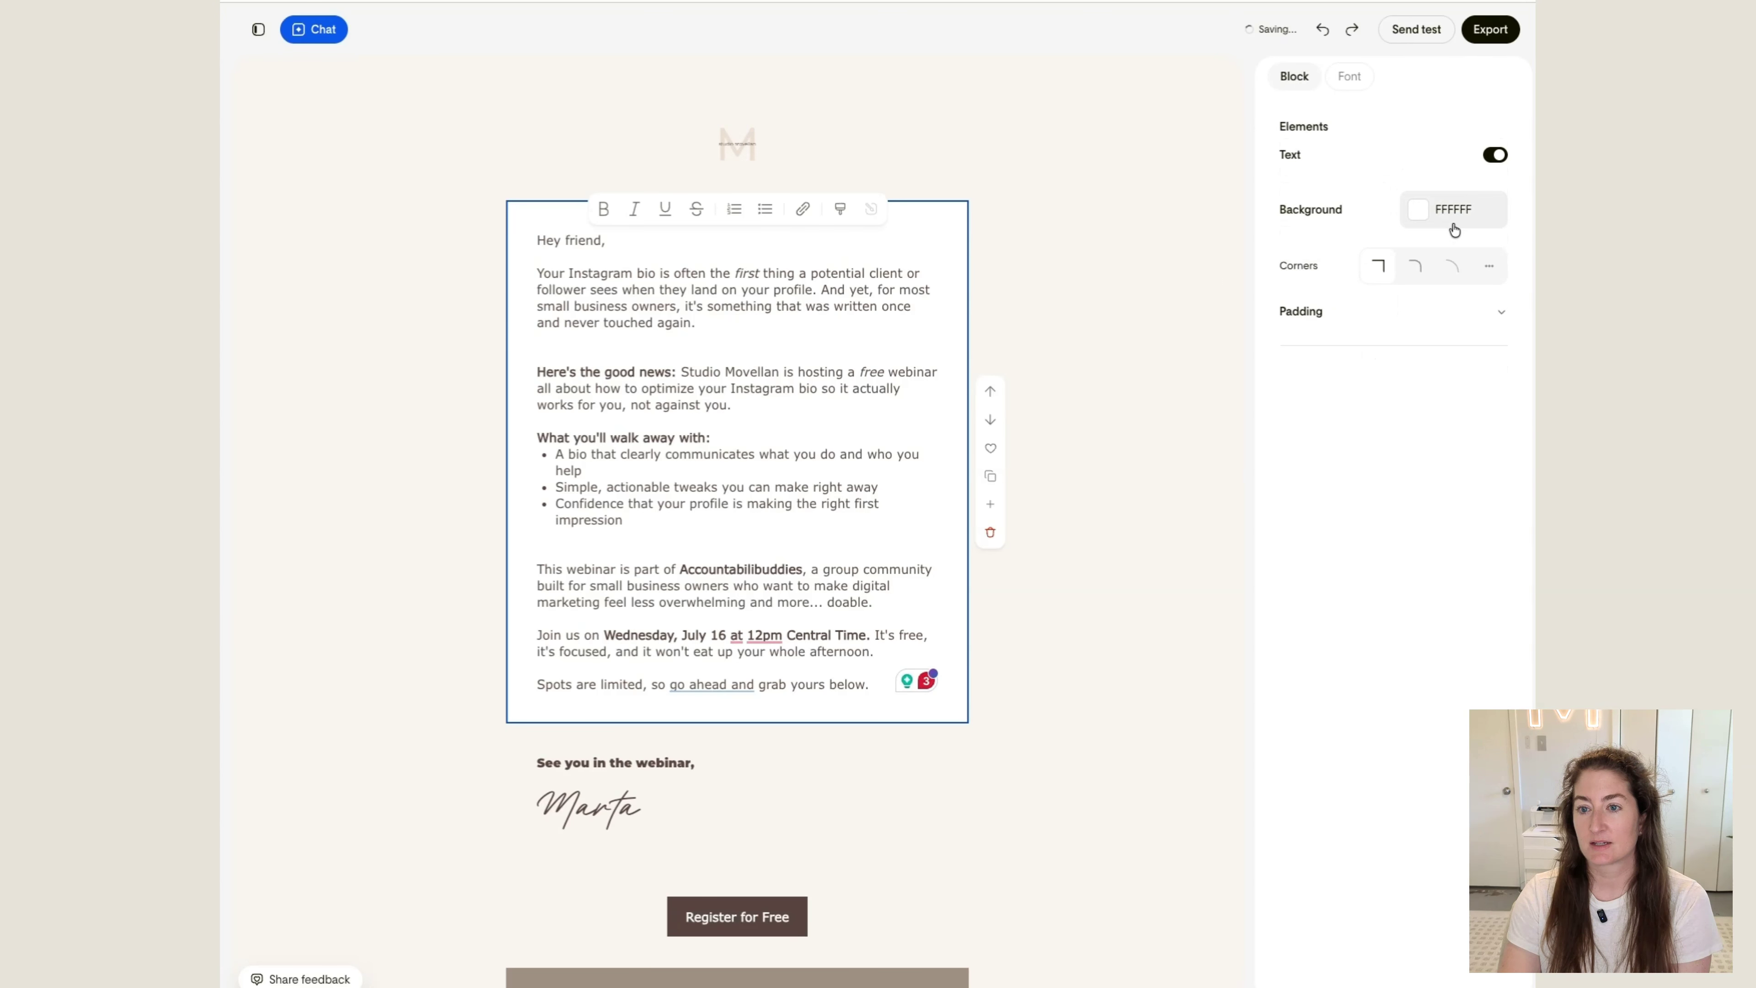
pyautogui.click(1452, 209)
pyautogui.click(1383, 311)
pyautogui.click(1140, 288)
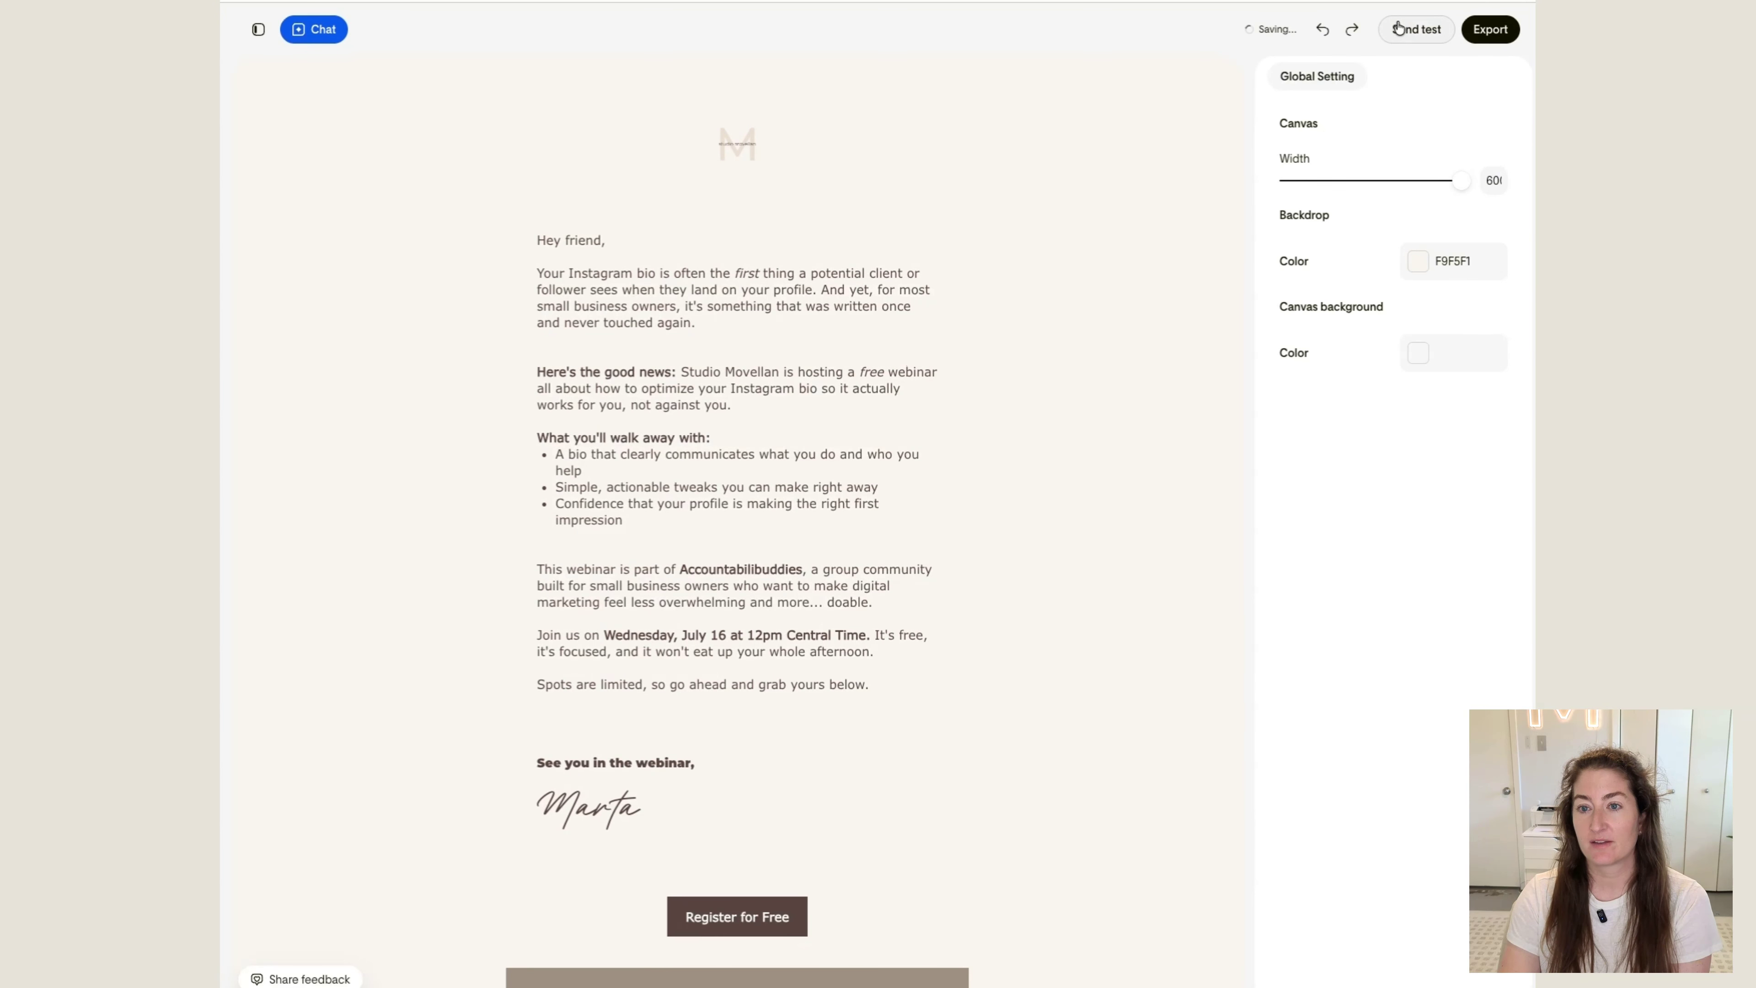
# Set the email's backdrop color to white FFFFFF
pyautogui.click(1449, 260)
pyautogui.click(1289, 395)
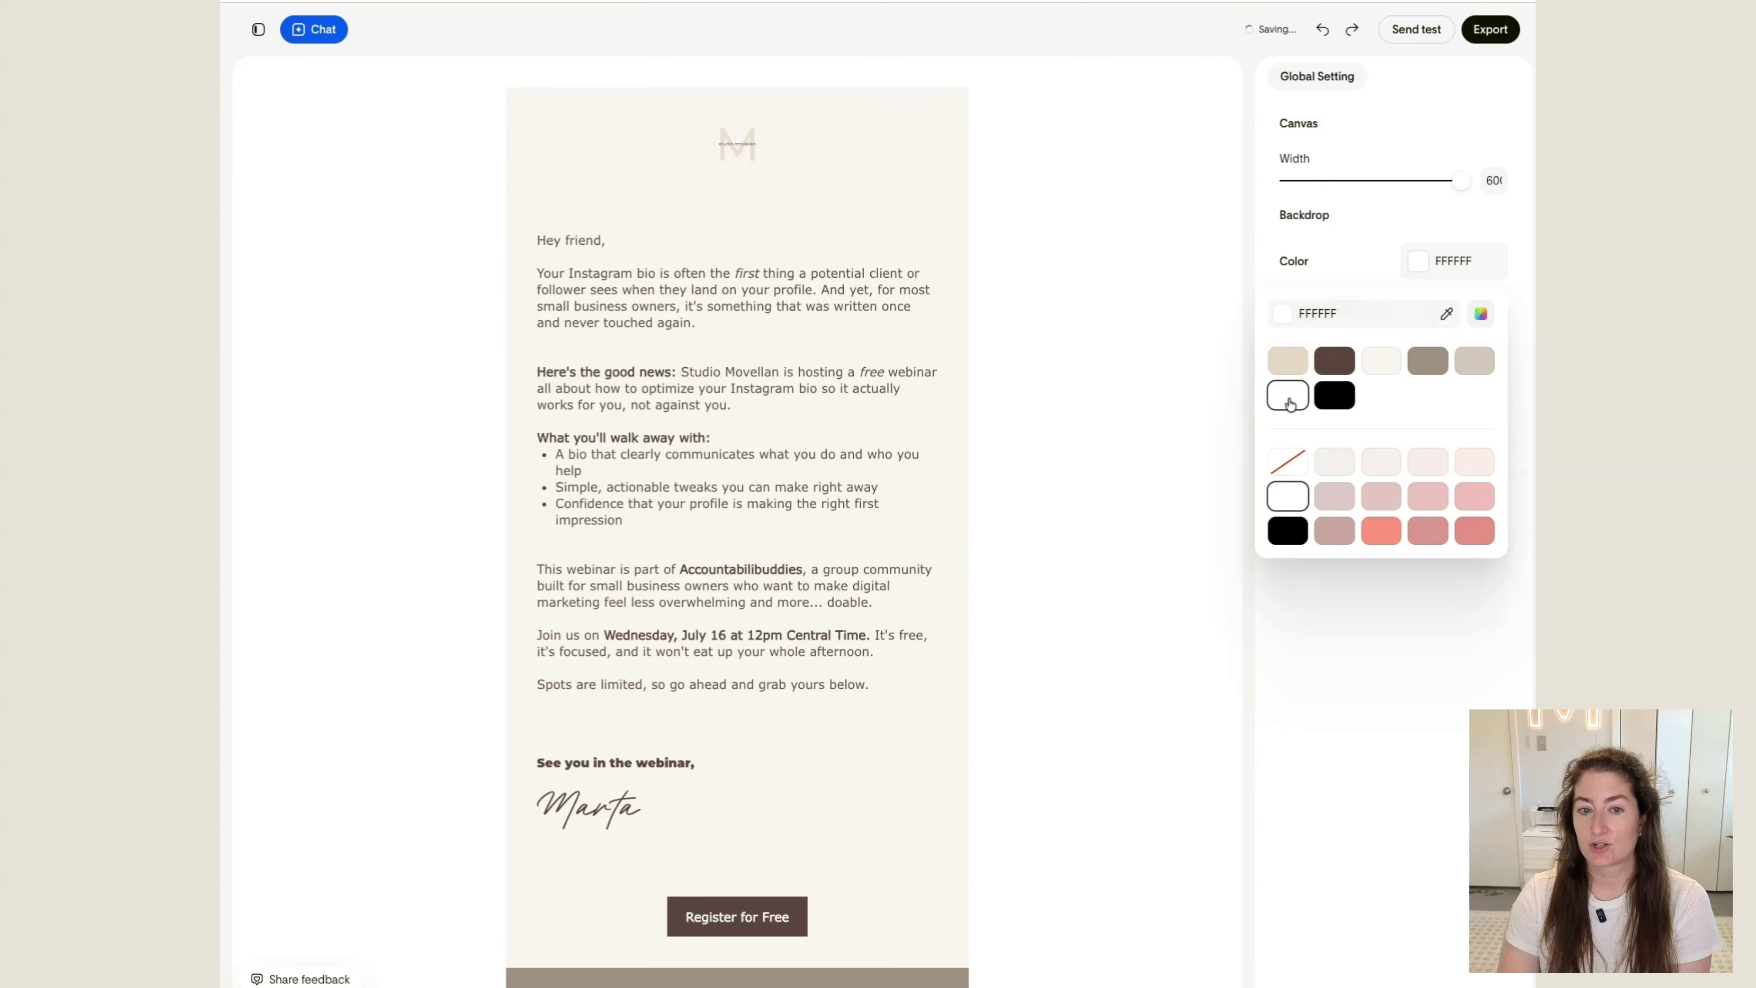
pyautogui.click(1176, 304)
# Delete the "Event Name" invitation block with the photo below the countdown
pyautogui.scroll(-4, 1130, 366)
pyautogui.scroll(-11, 1129, 362)
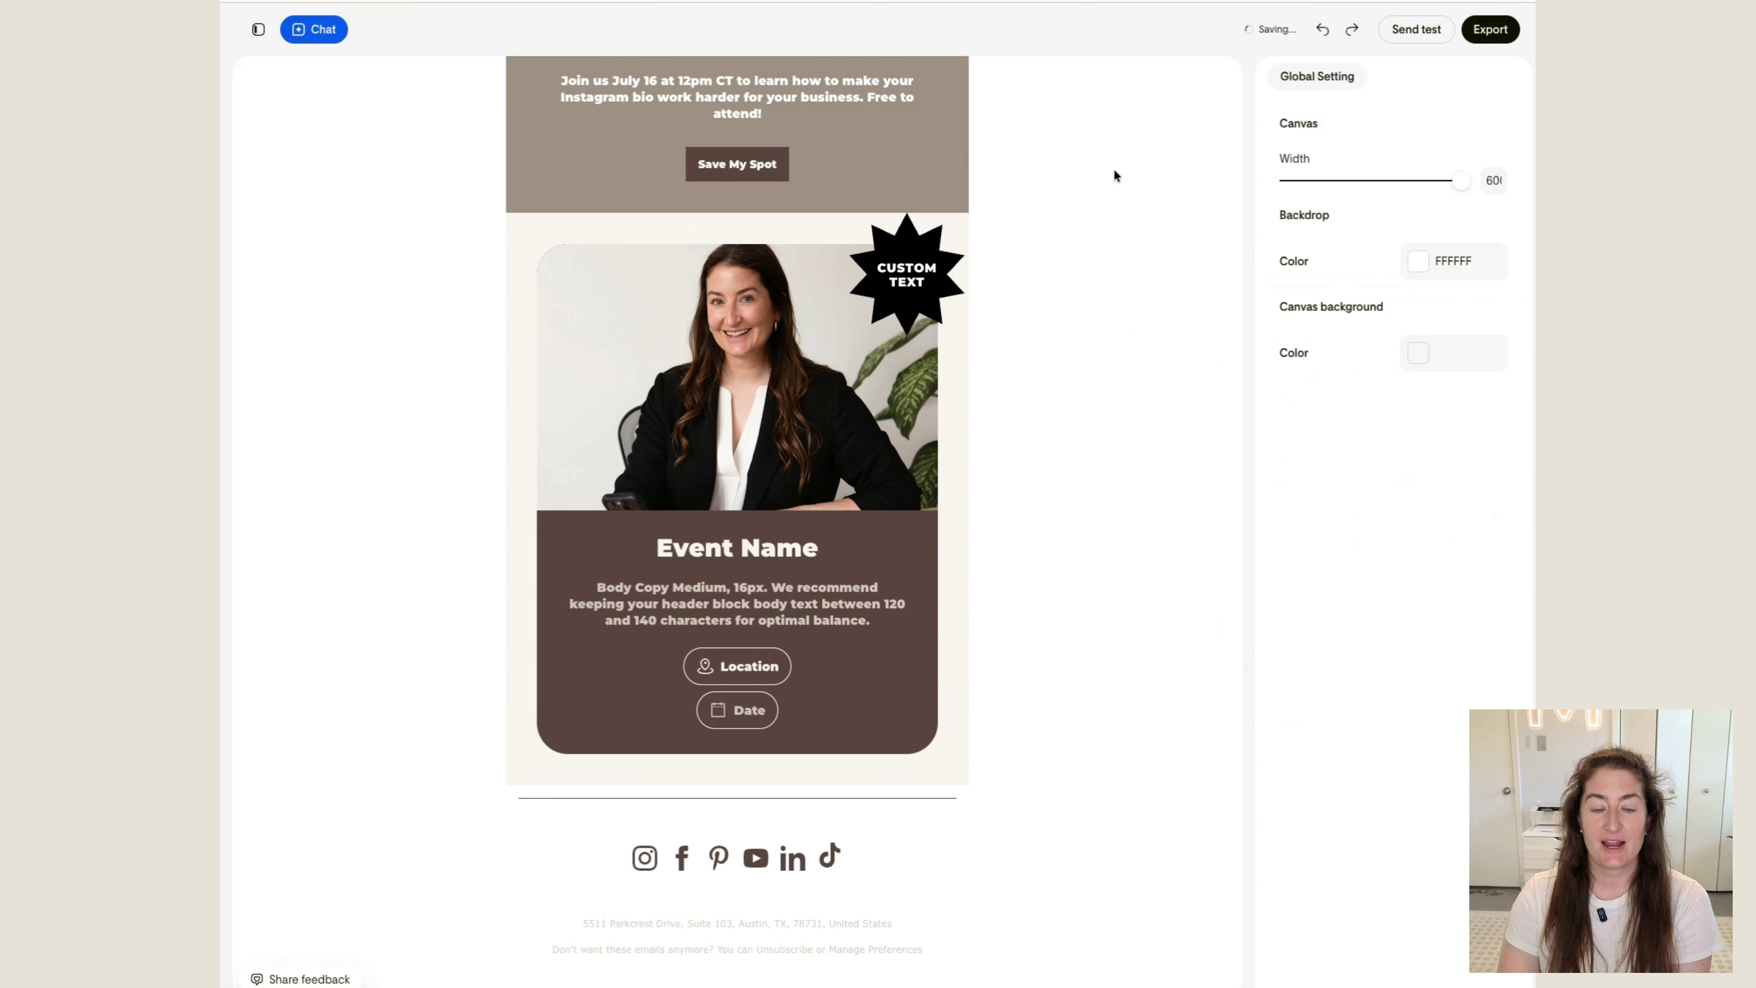
pyautogui.scroll(15, 1115, 171)
pyautogui.scroll(-15, 1125, 177)
pyautogui.click(832, 255)
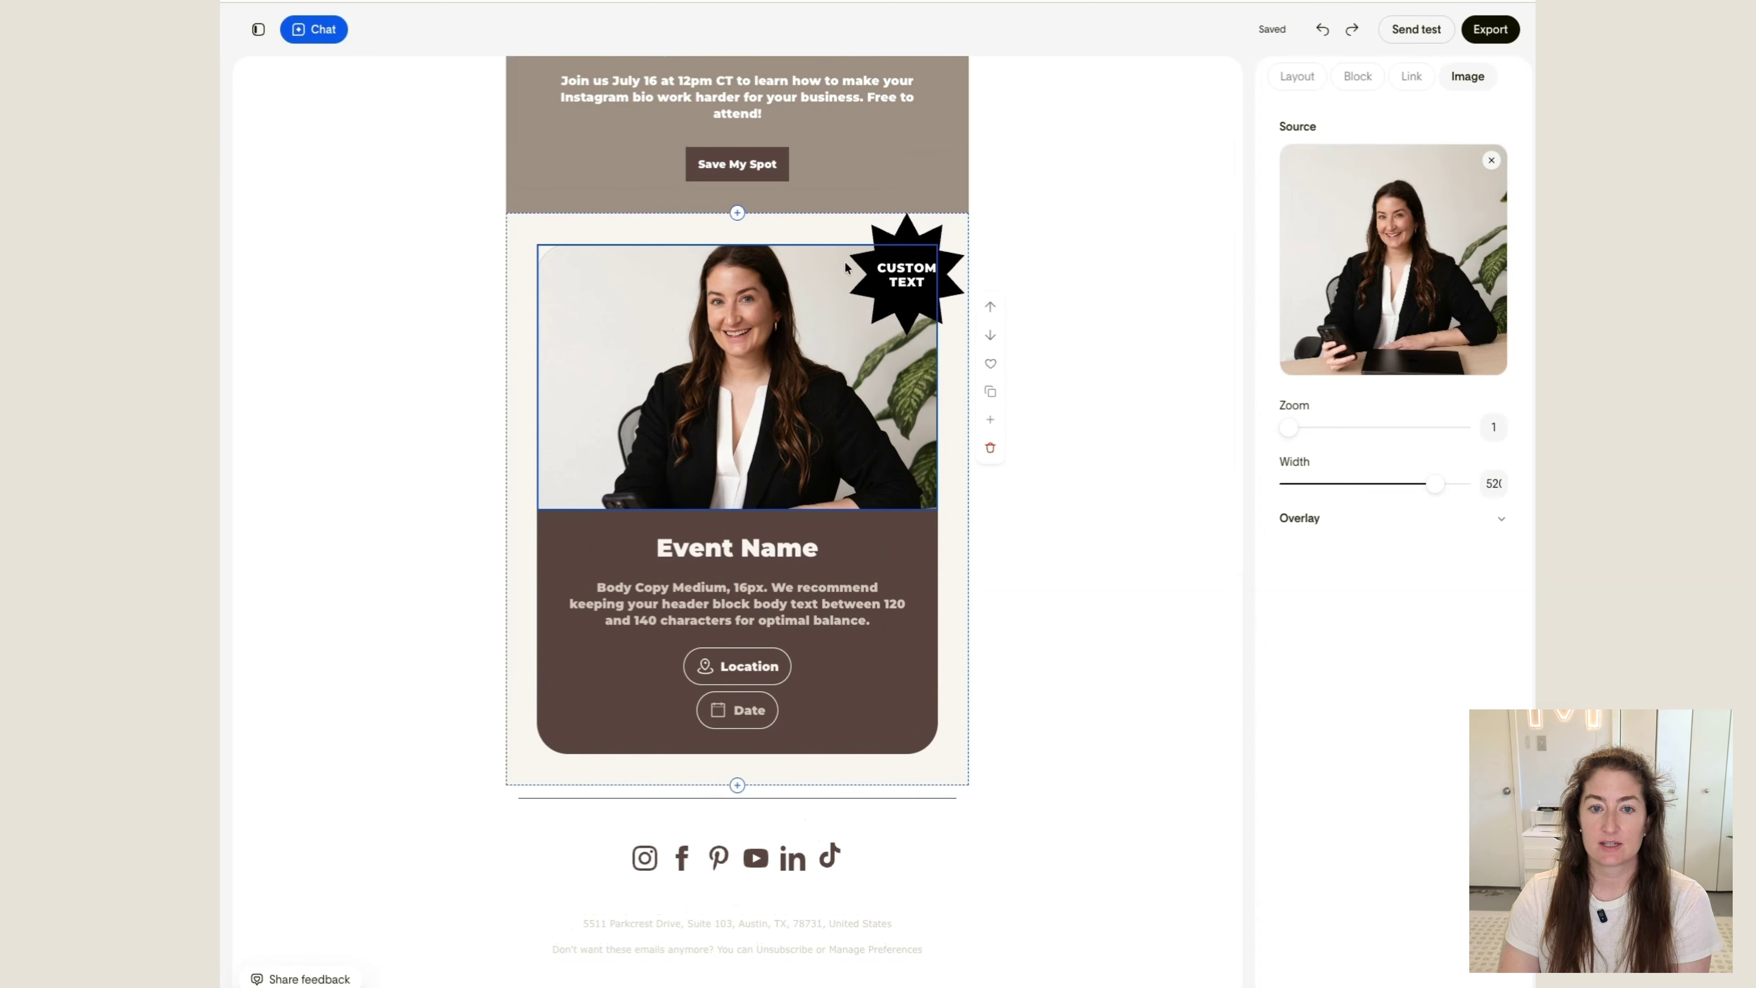
pyautogui.click(799, 229)
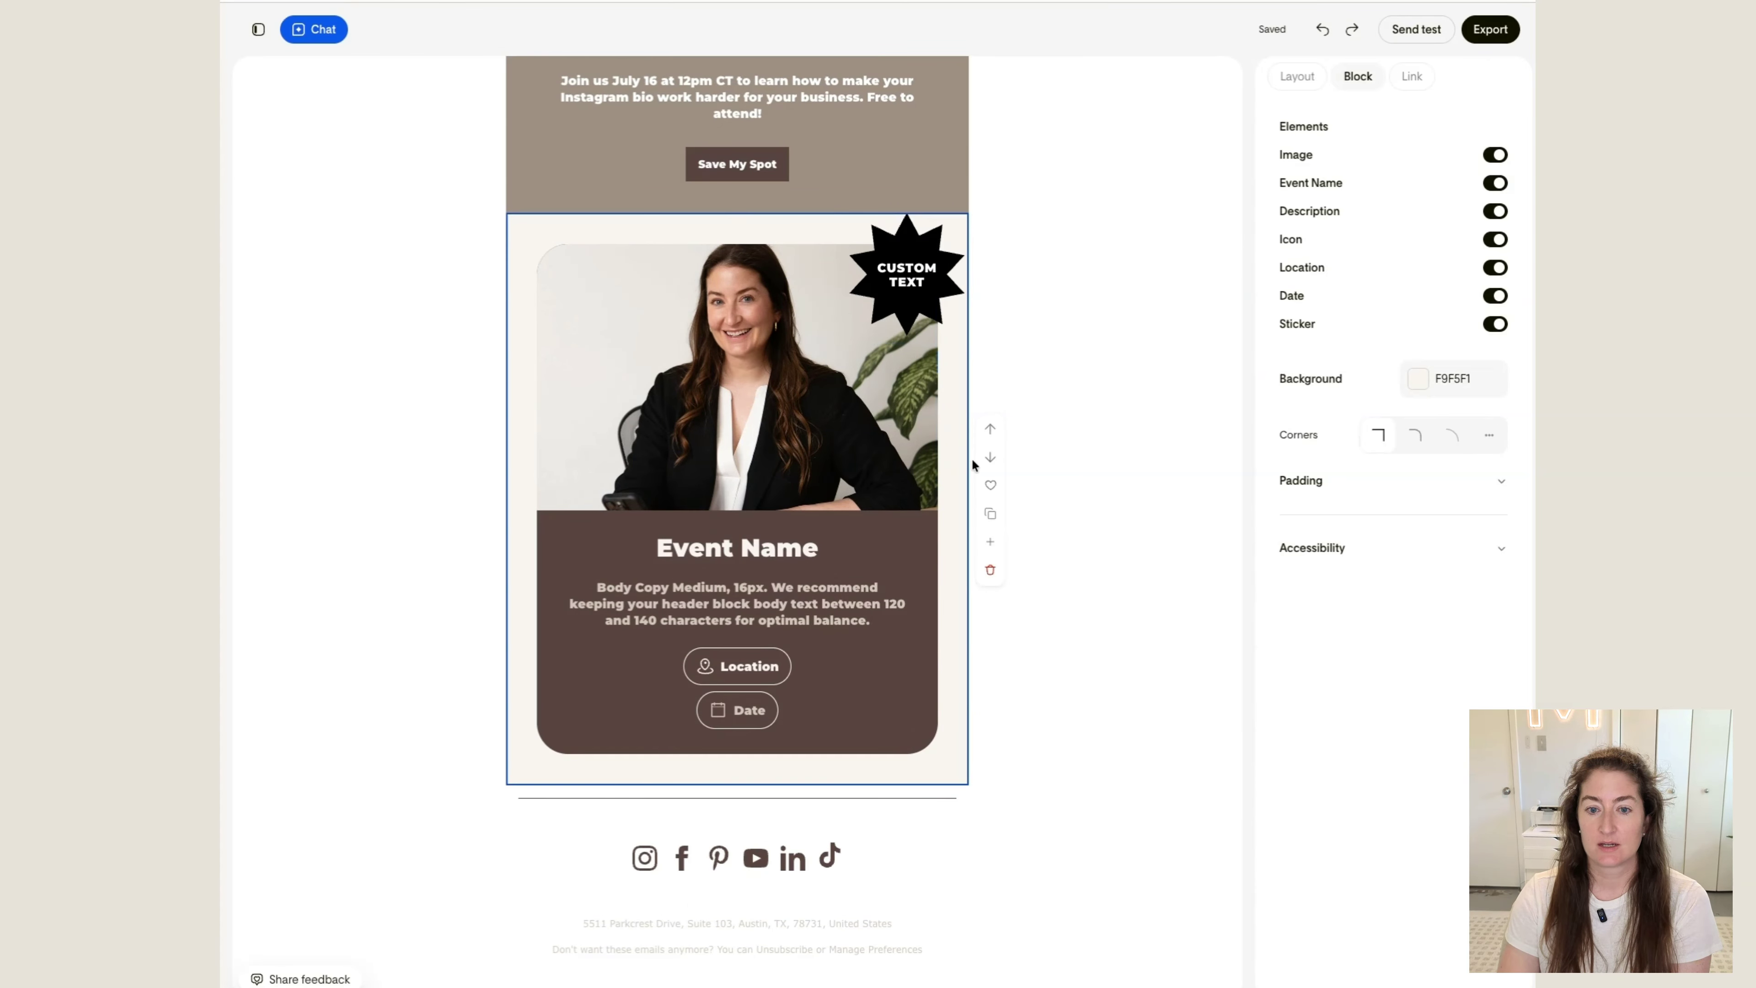
pyautogui.click(990, 569)
# Save the "Optimize Your Bio" countdown block to favorites
pyautogui.click(950, 422)
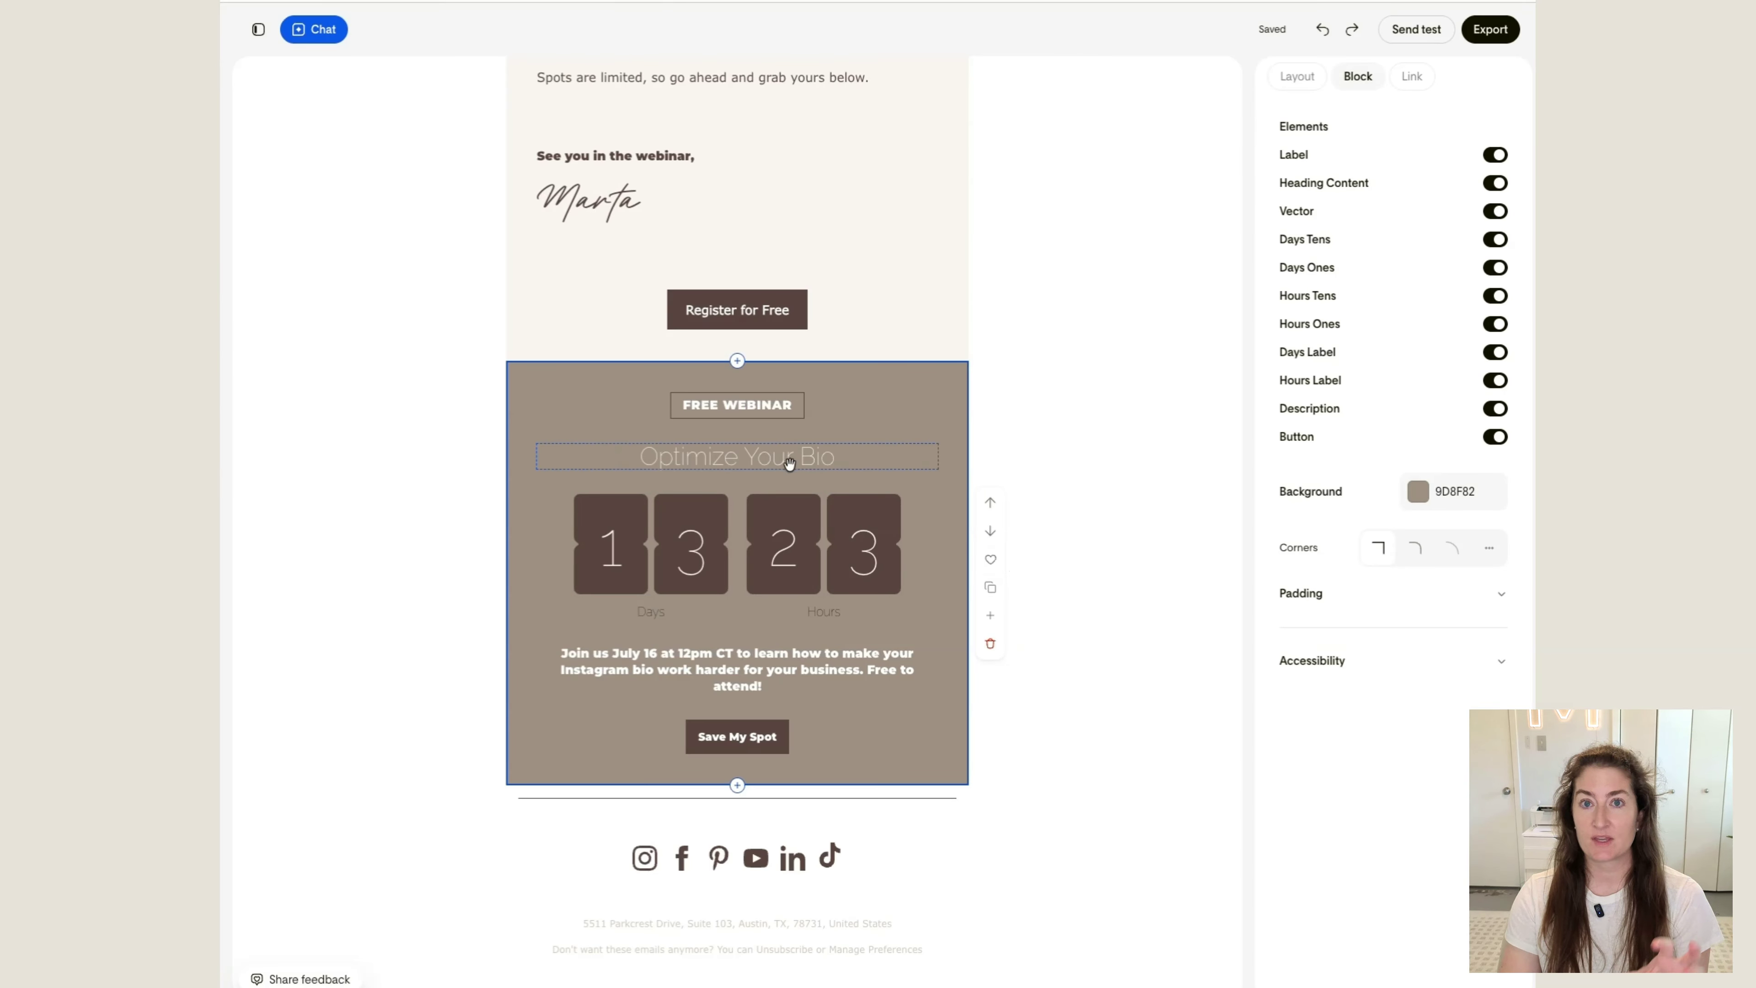
pyautogui.click(990, 560)
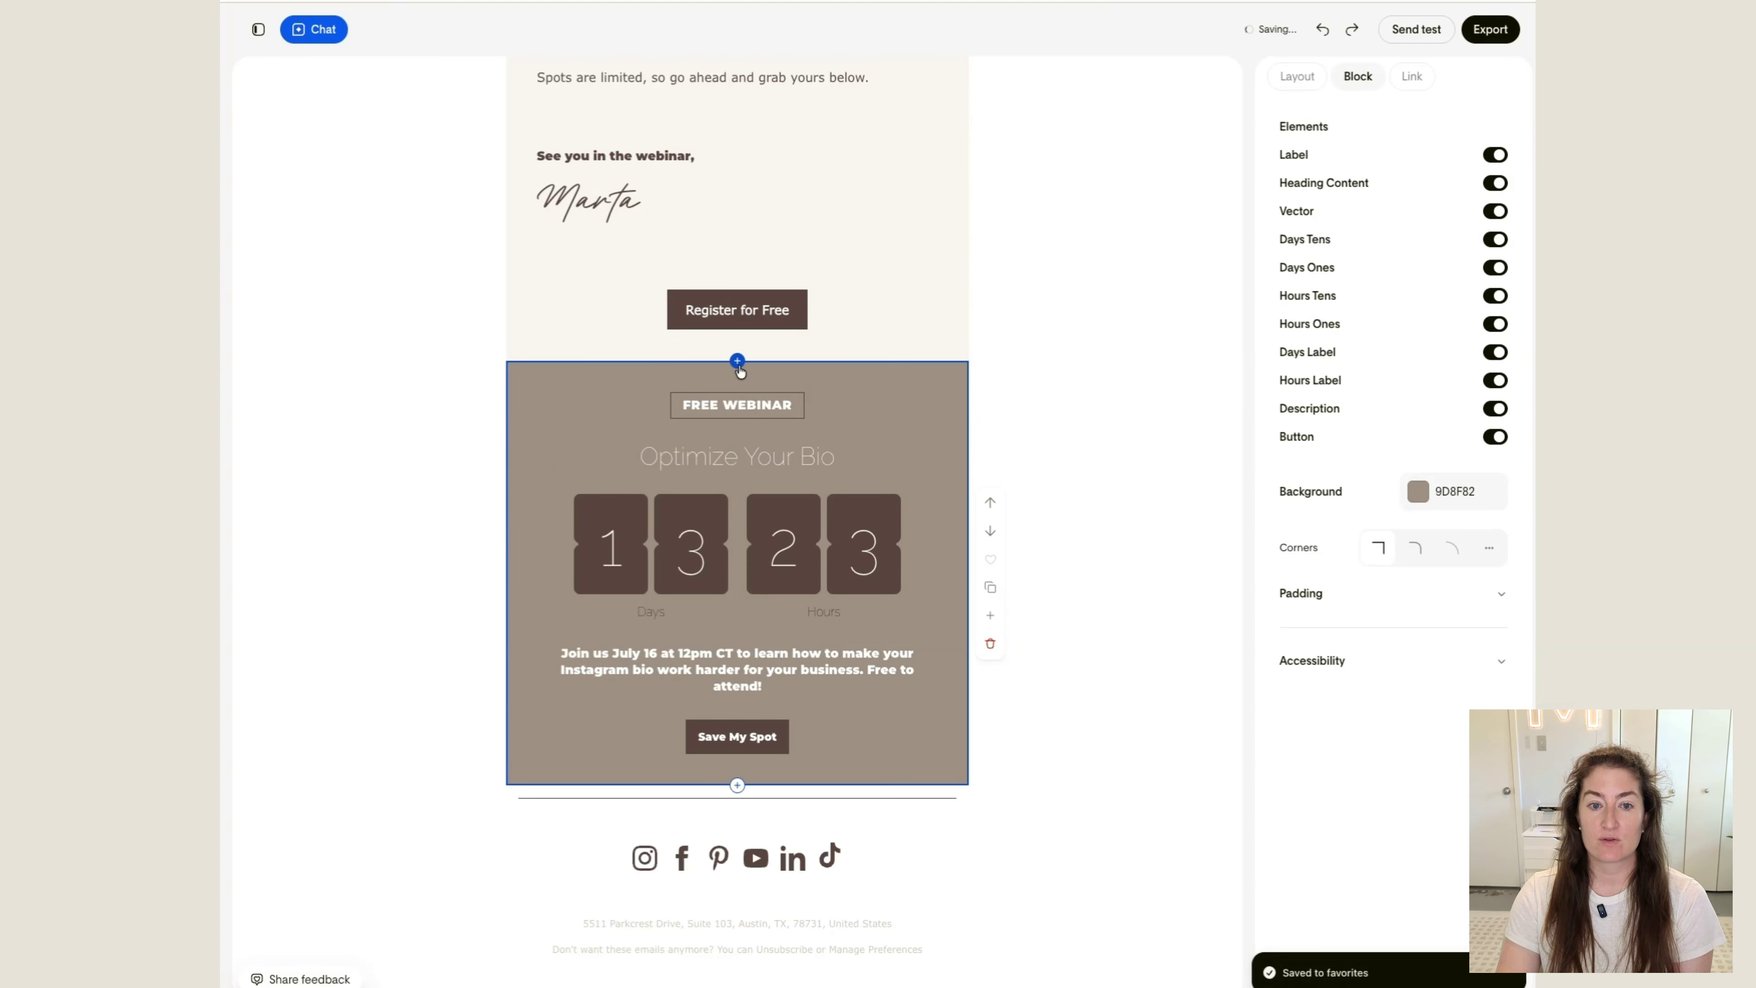
# Insert the favorited countdown block above the existing countdown and delete that duplicate
pyautogui.click(737, 361)
pyautogui.scroll(-2, 717, 475)
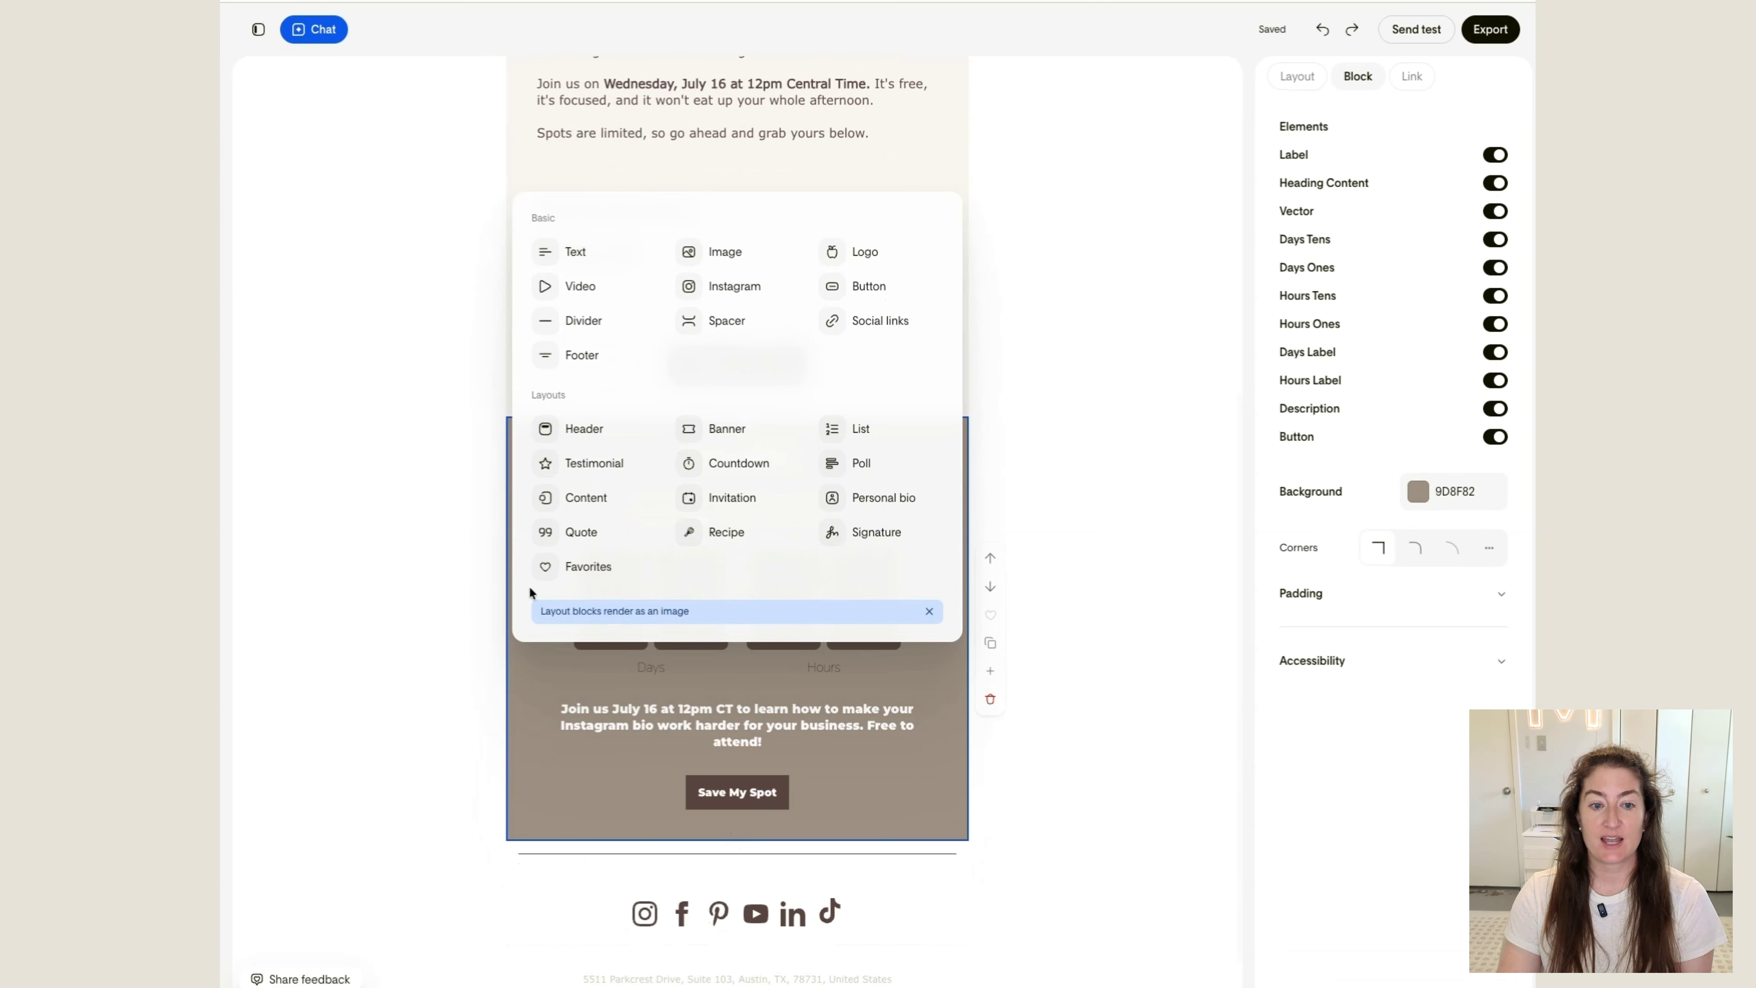
pyautogui.click(581, 566)
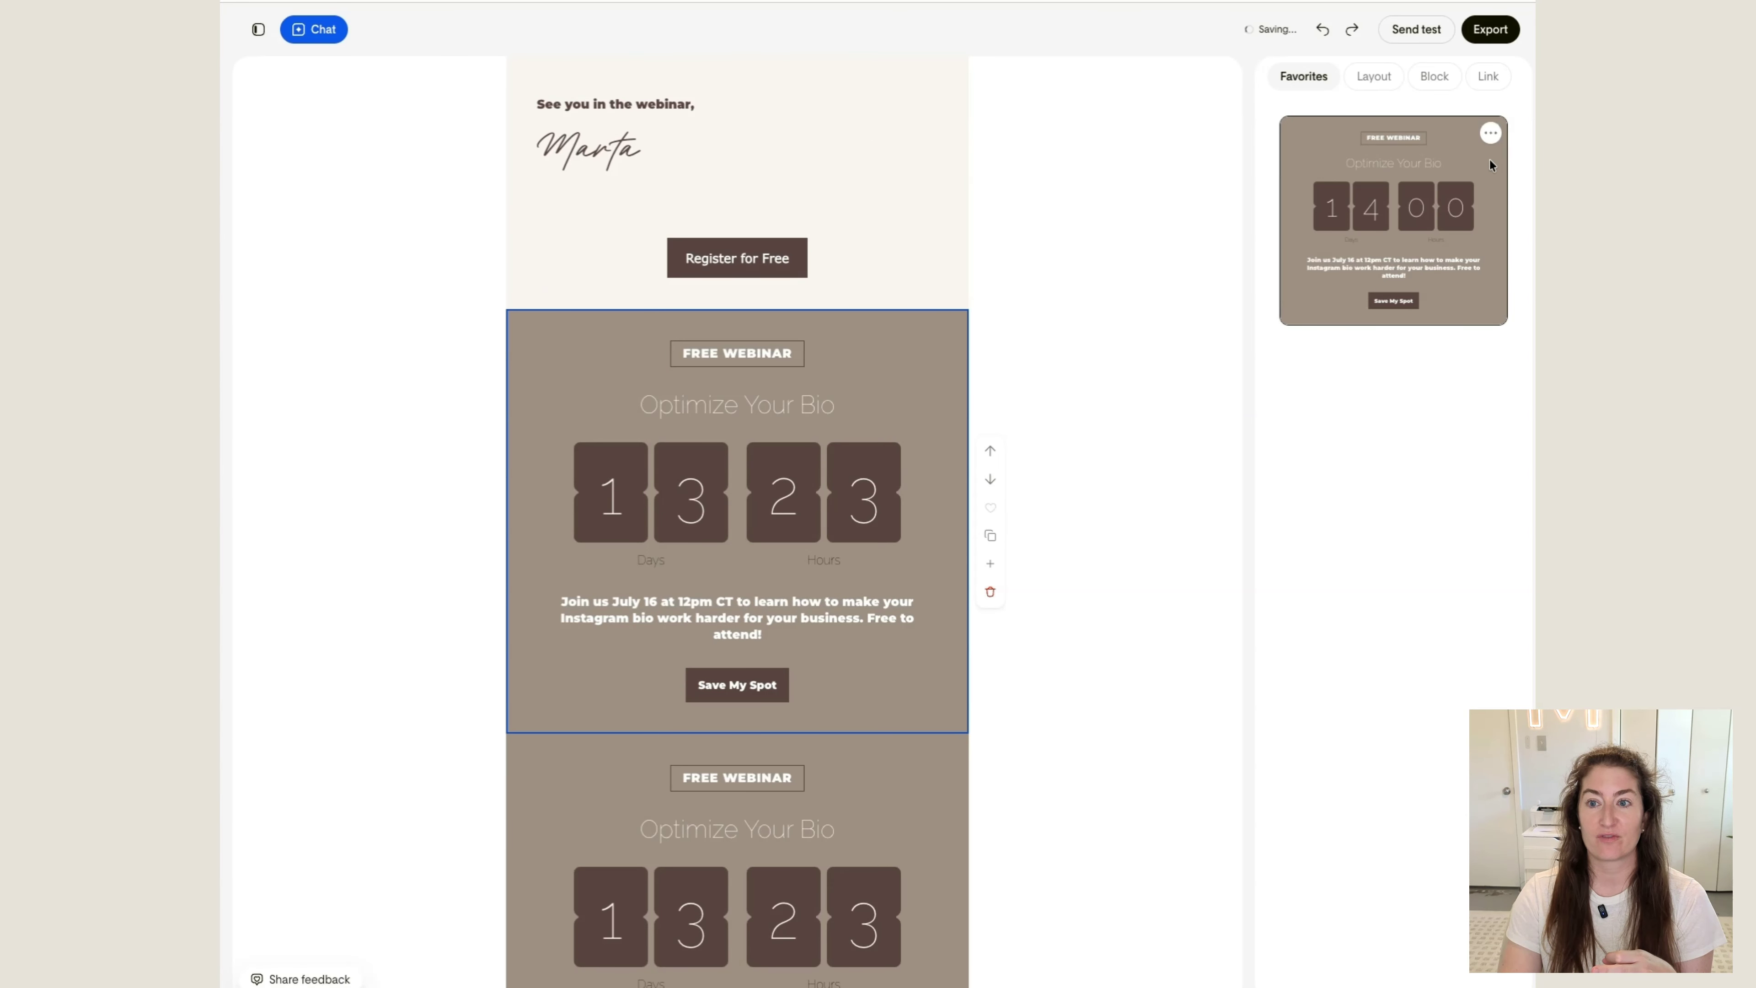
pyautogui.click(1491, 132)
pyautogui.click(1274, 158)
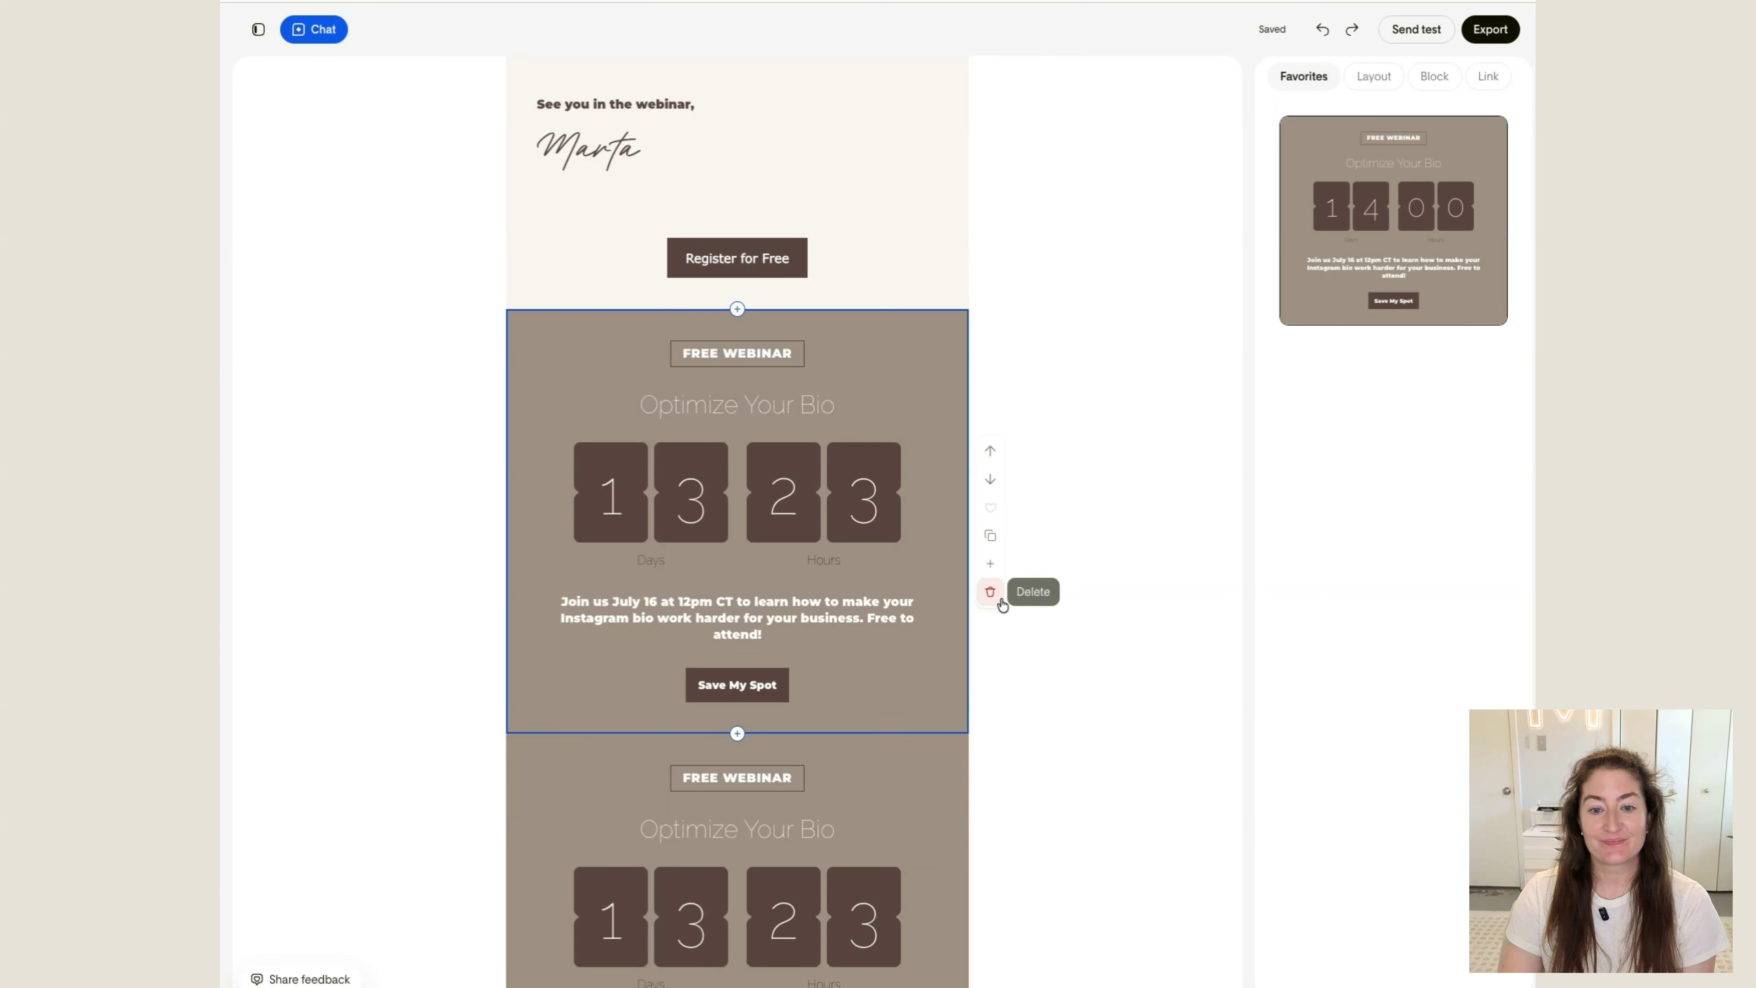
pyautogui.click(990, 592)
pyautogui.scroll(5, 1078, 323)
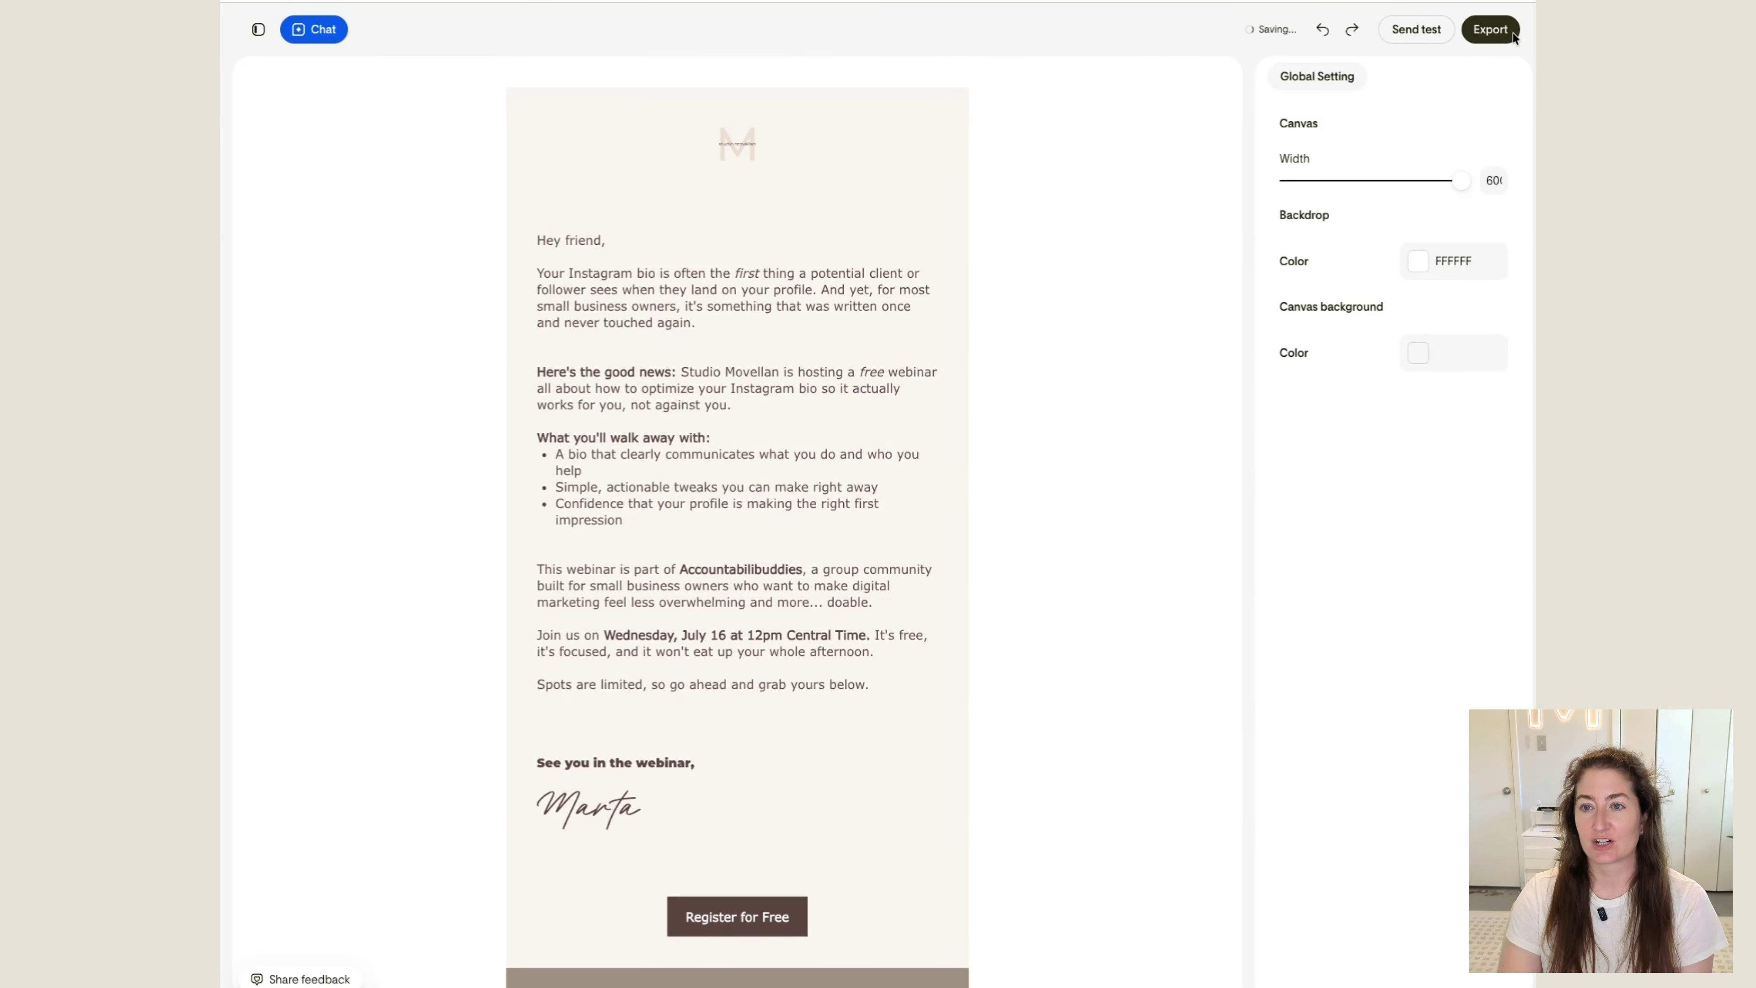
# Export the revised design as an update in Flodesk and open it in the email builder
pyautogui.click(1512, 35)
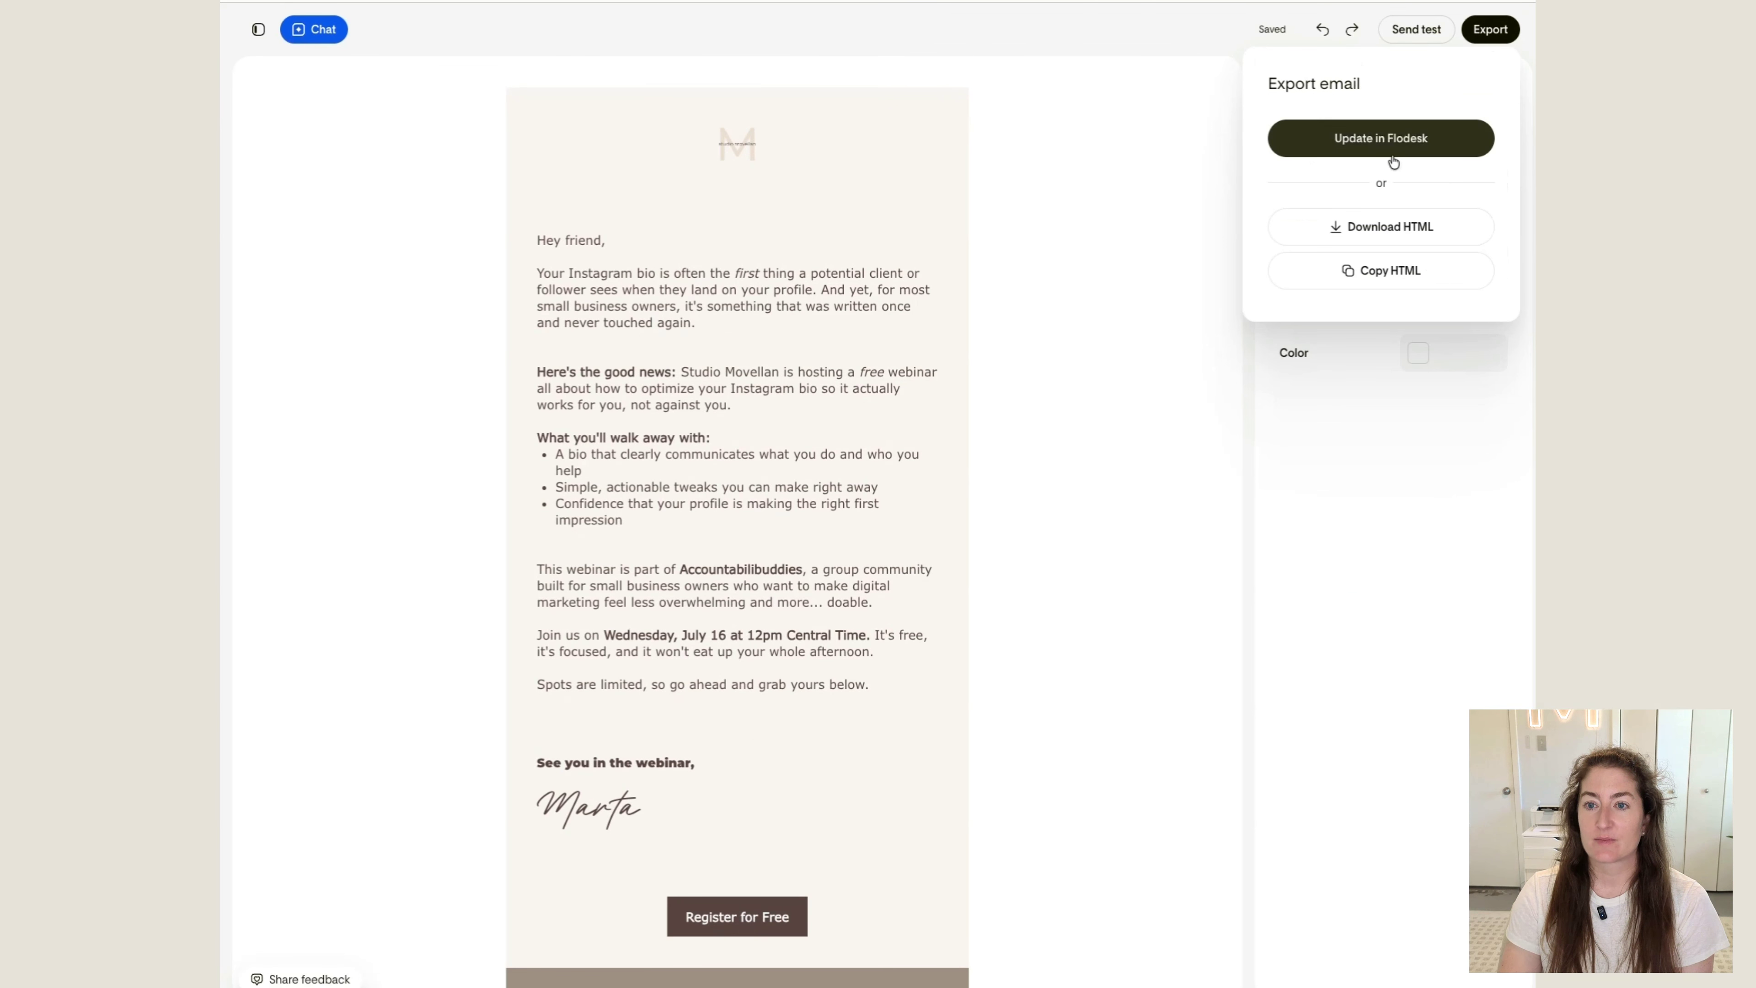
pyautogui.click(1405, 143)
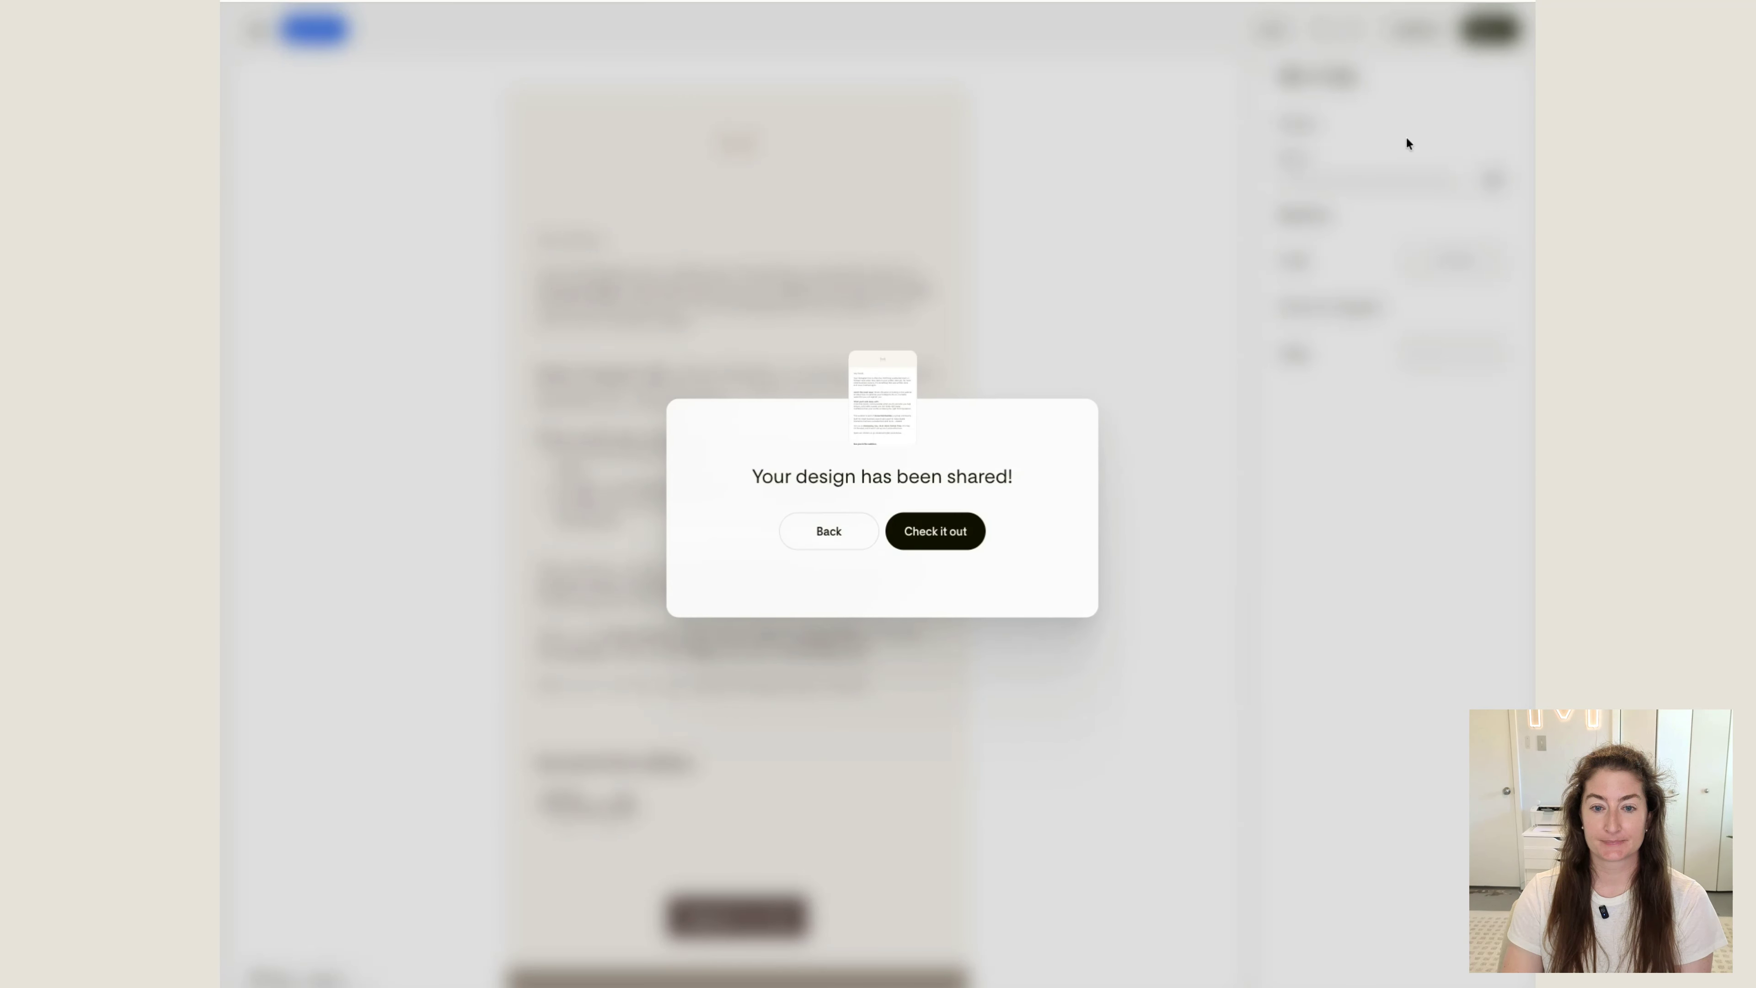
pyautogui.click(933, 531)
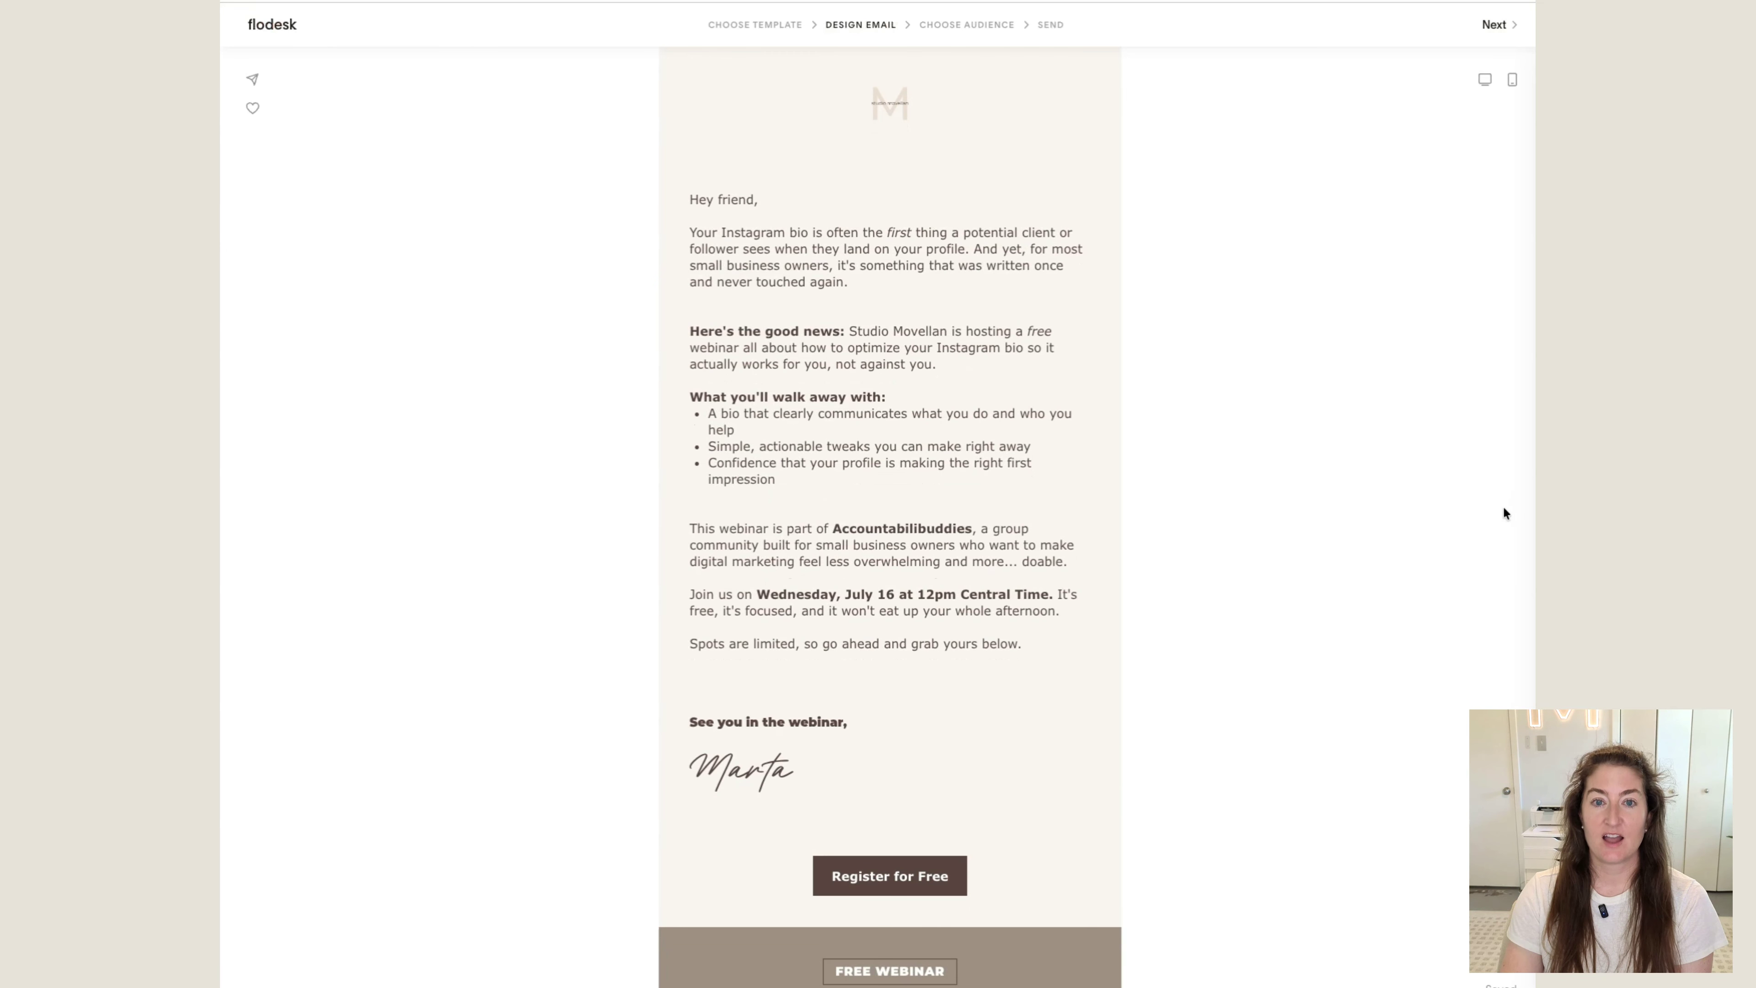
# Look through the updated email, advance to the audience stage and accept the sender details
pyautogui.scroll(-8, 1022, 440)
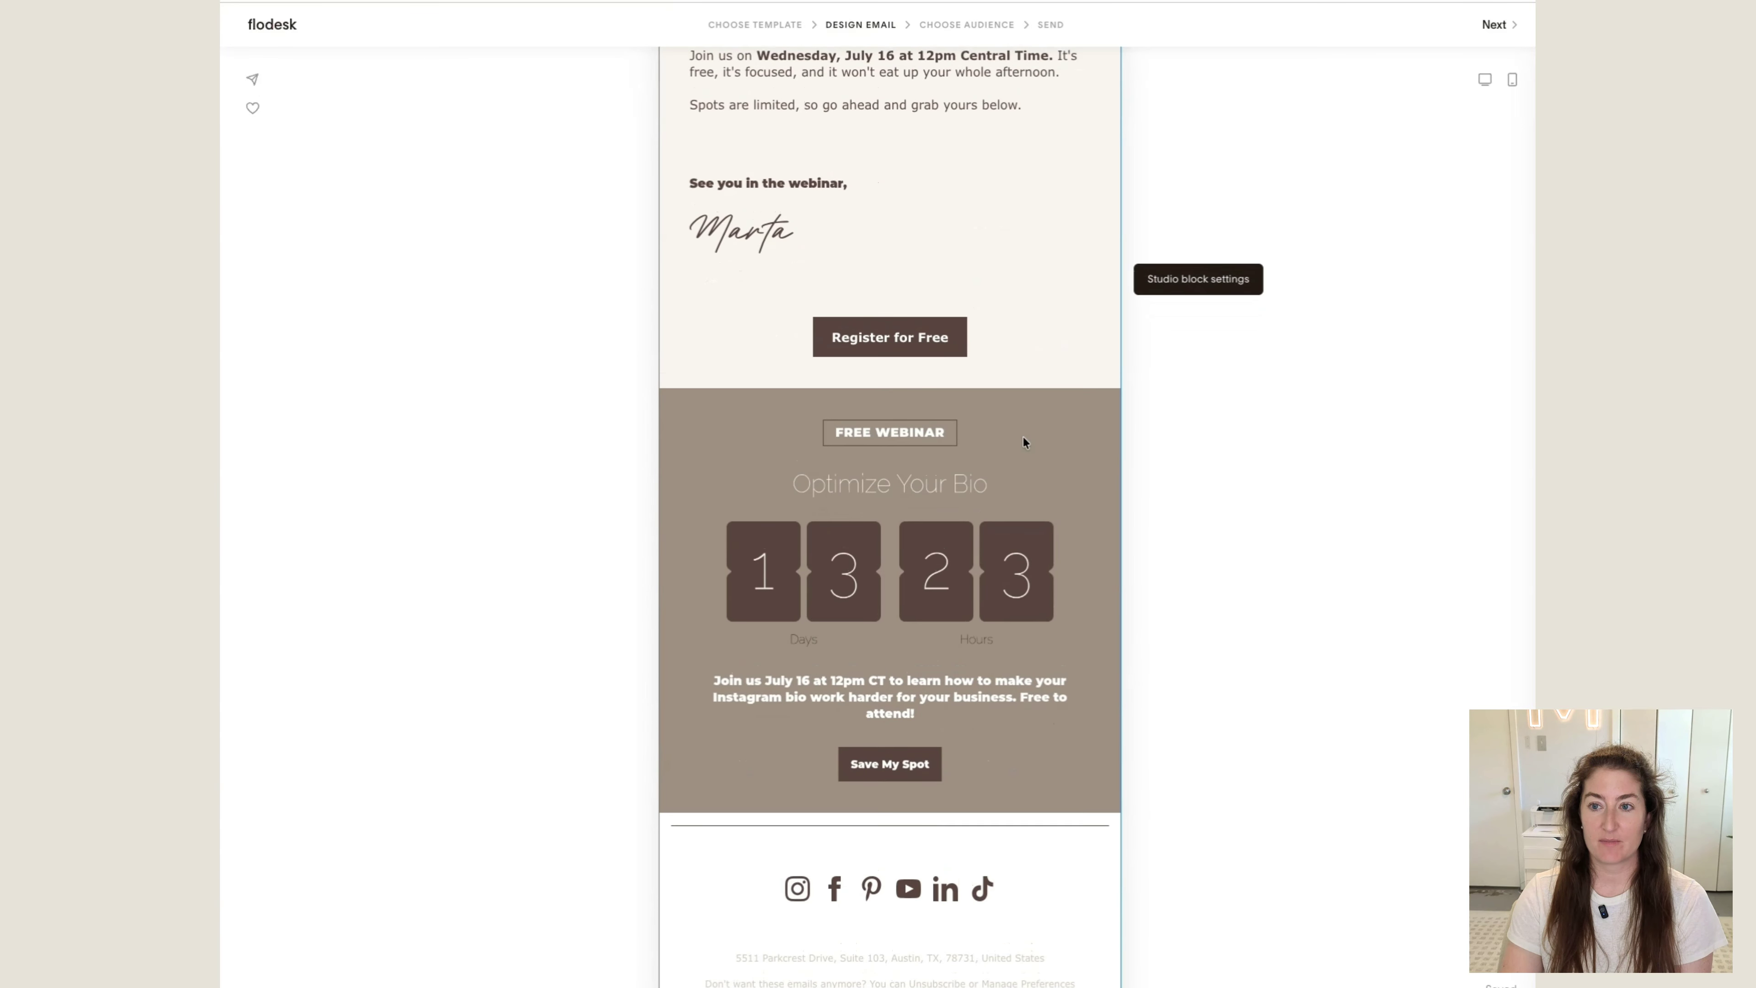
pyautogui.scroll(8, 1022, 436)
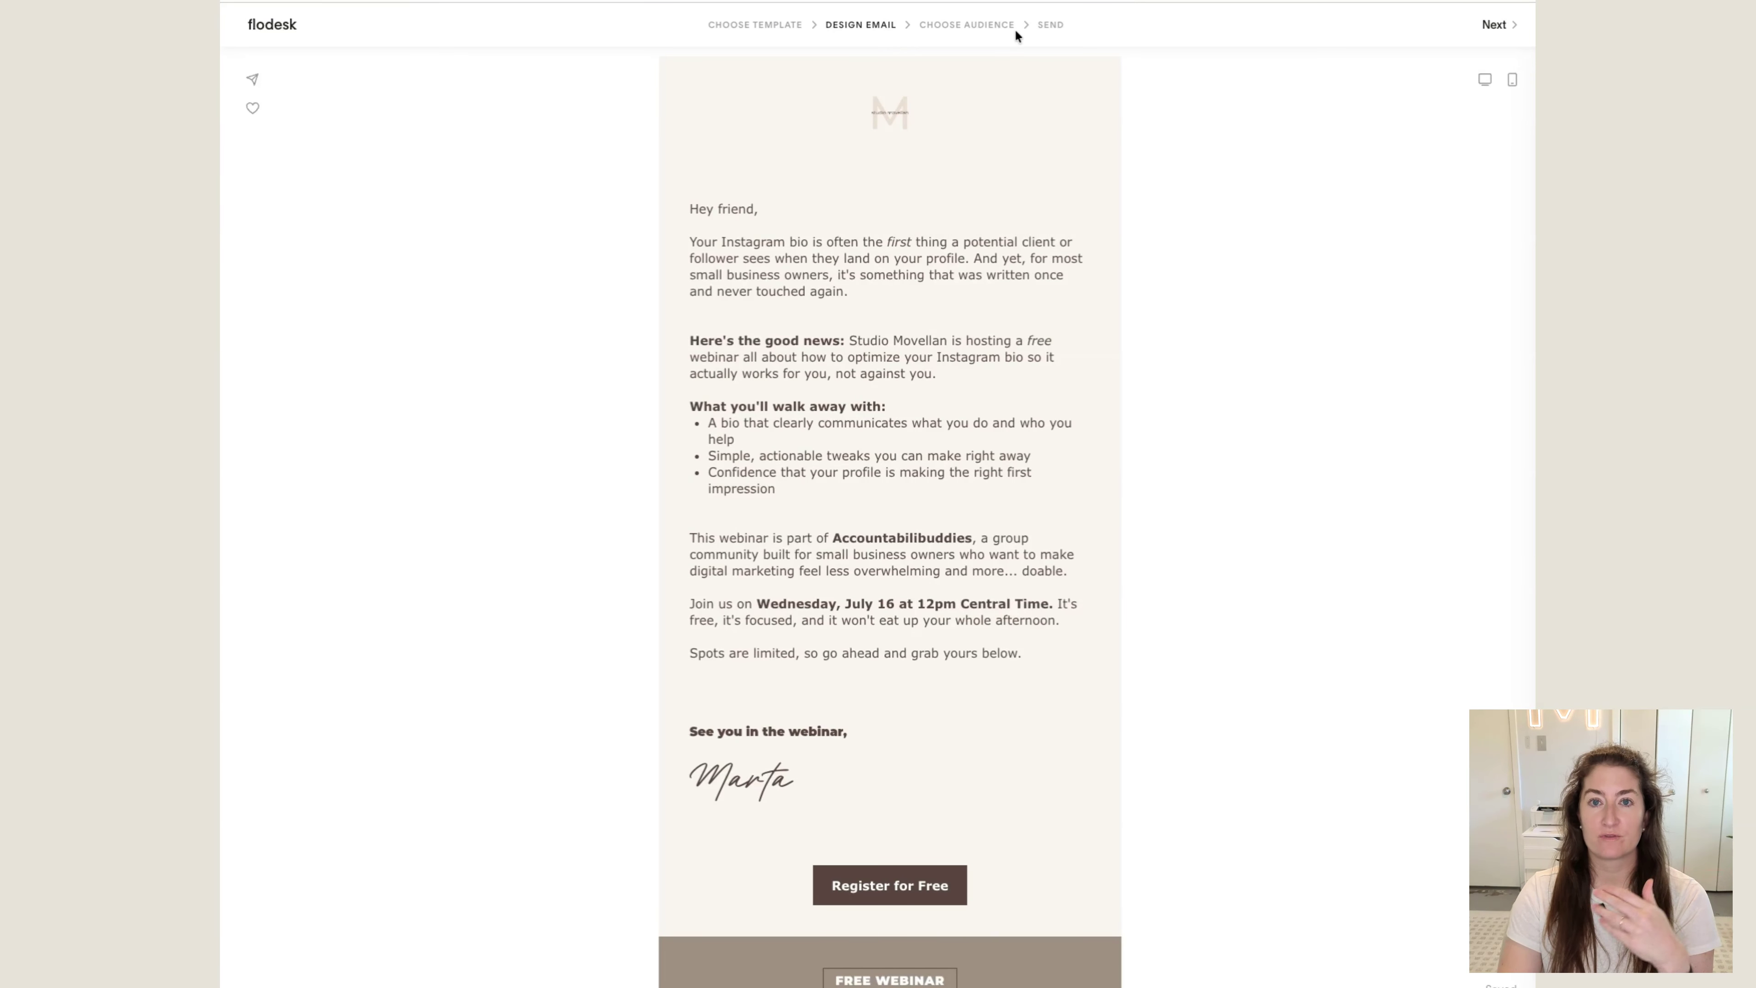
pyautogui.click(1498, 28)
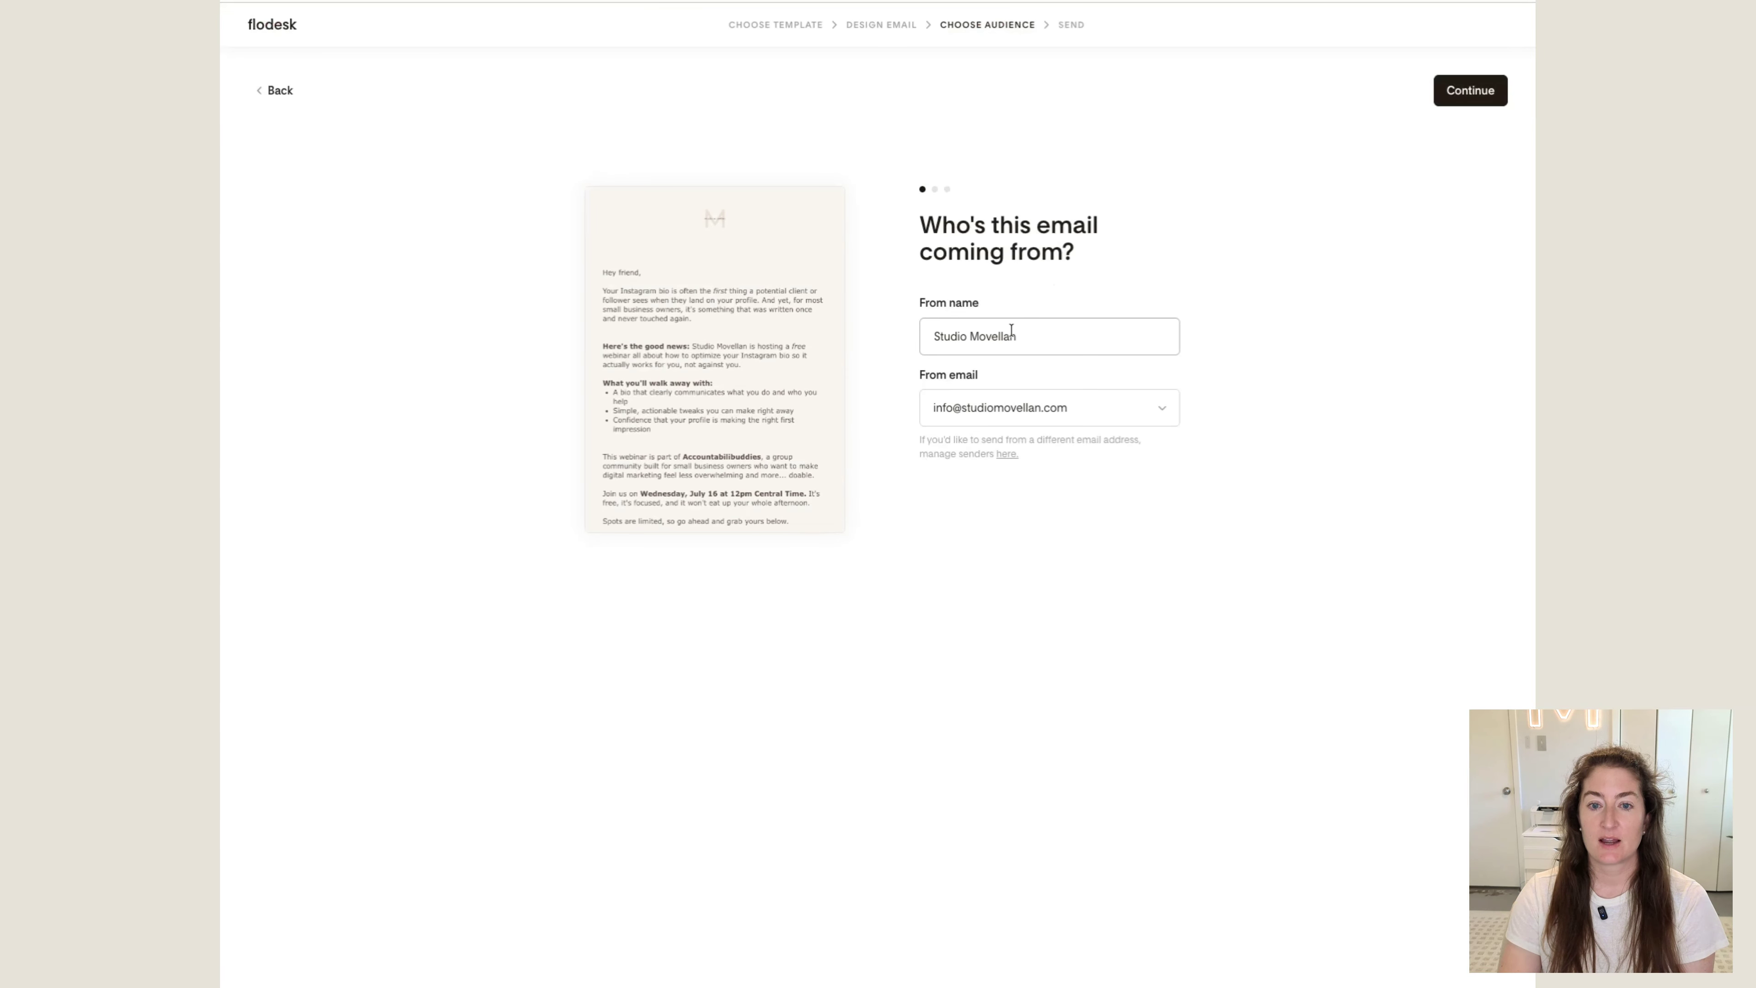
pyautogui.click(1460, 92)
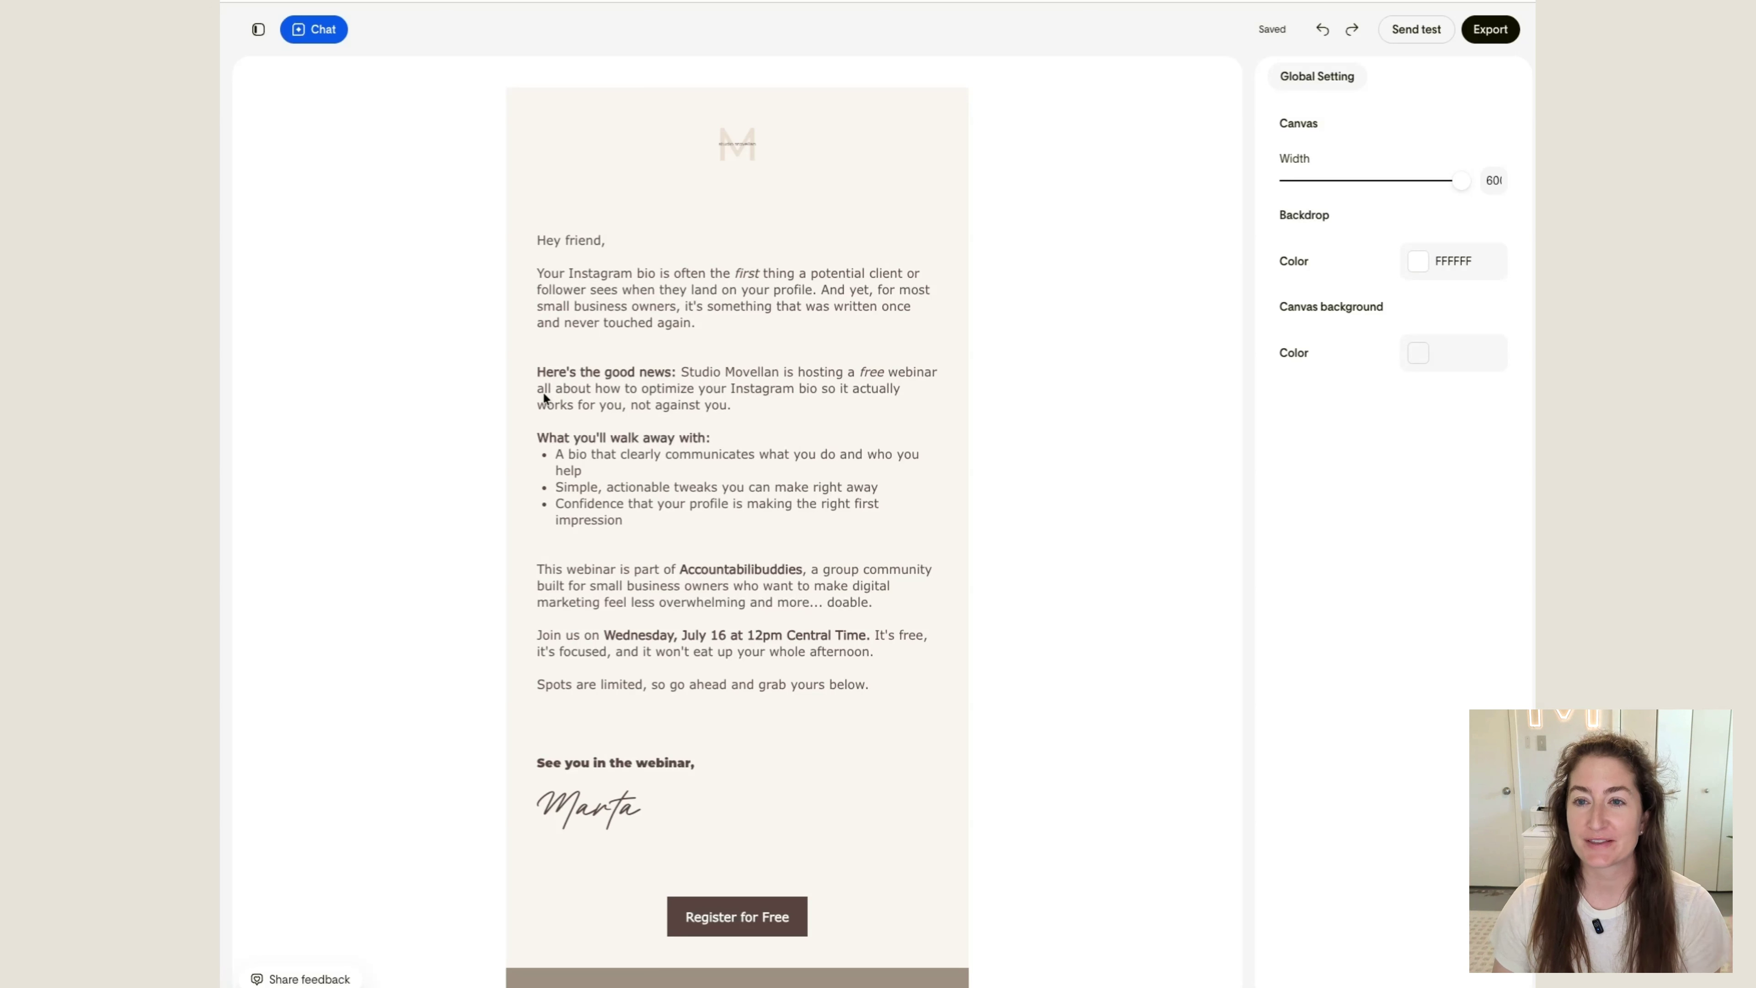
# Copy the email's HTML from the Studio export options
pyautogui.click(1489, 31)
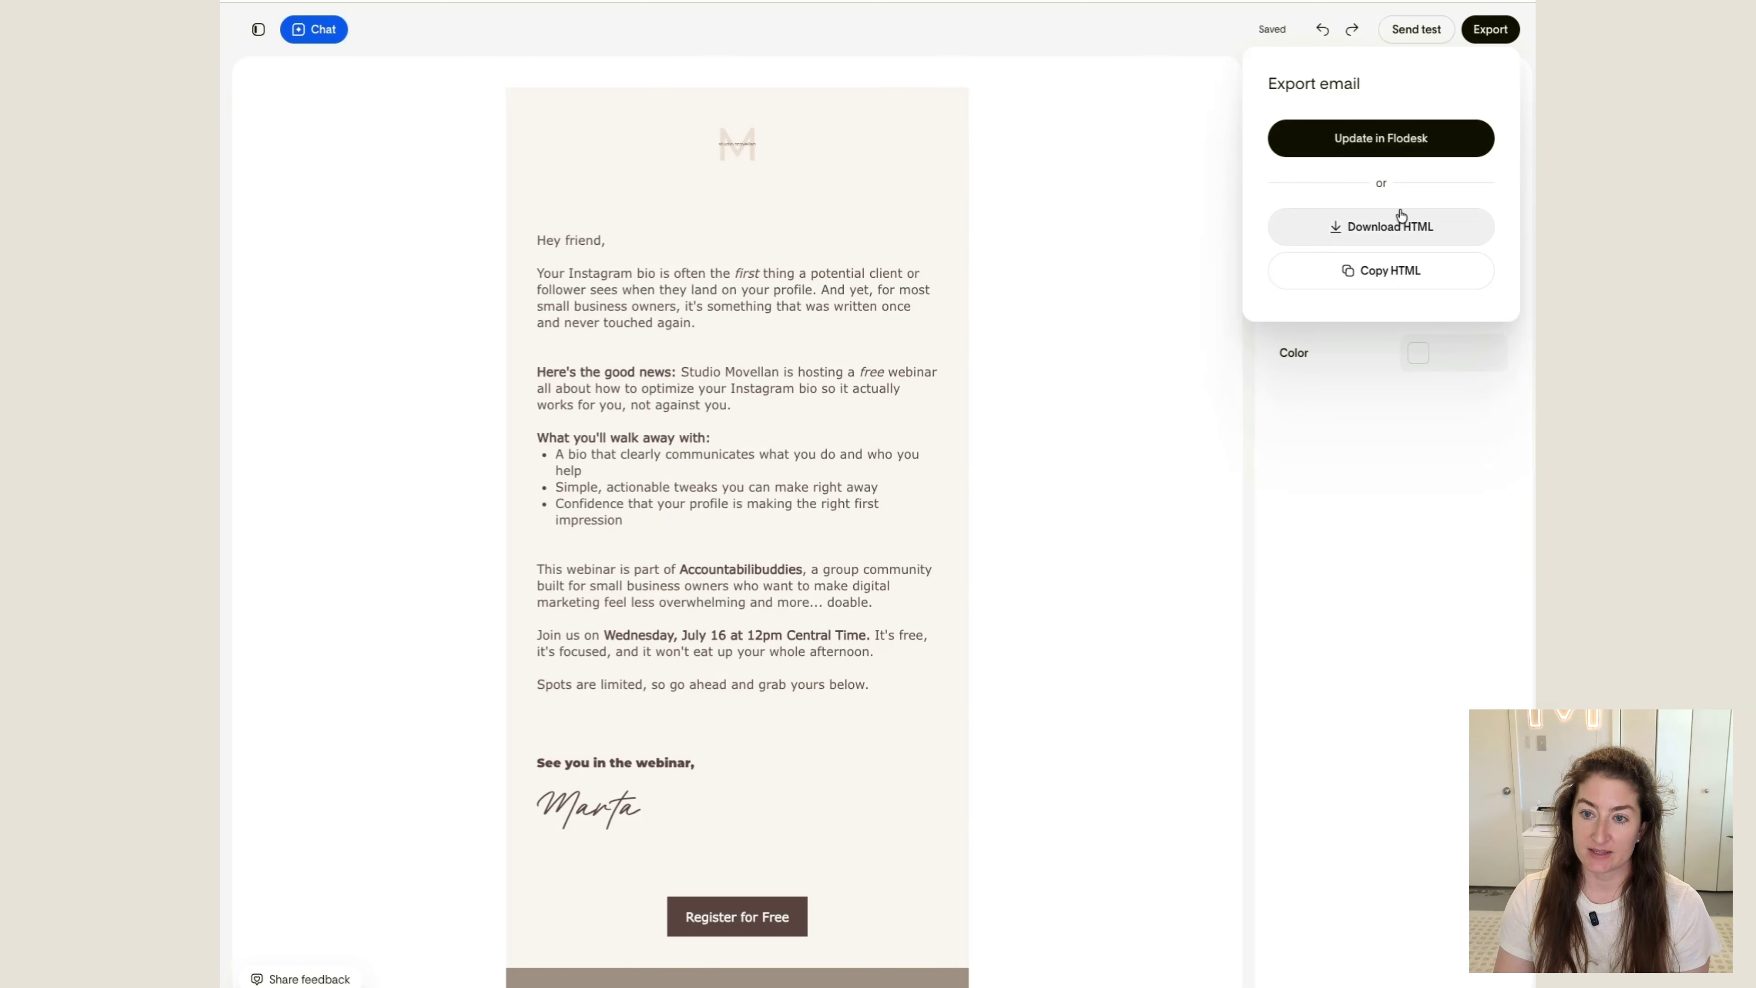
pyautogui.click(1401, 271)
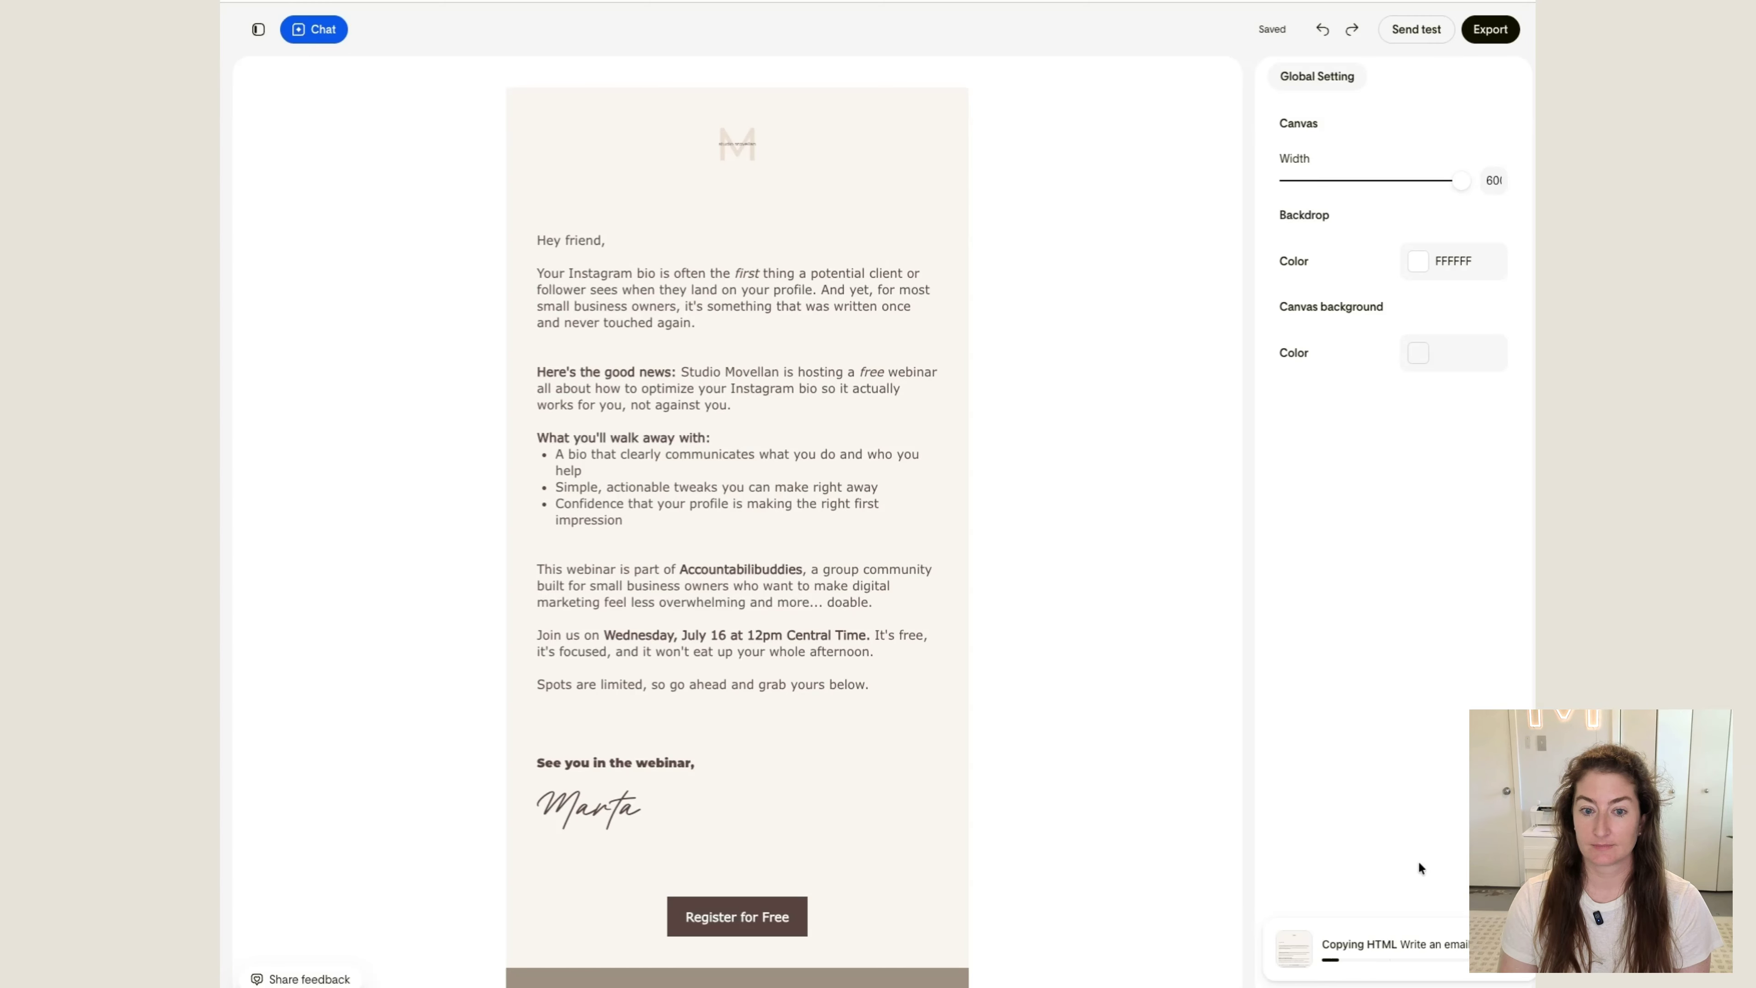
pyautogui.click(1407, 953)
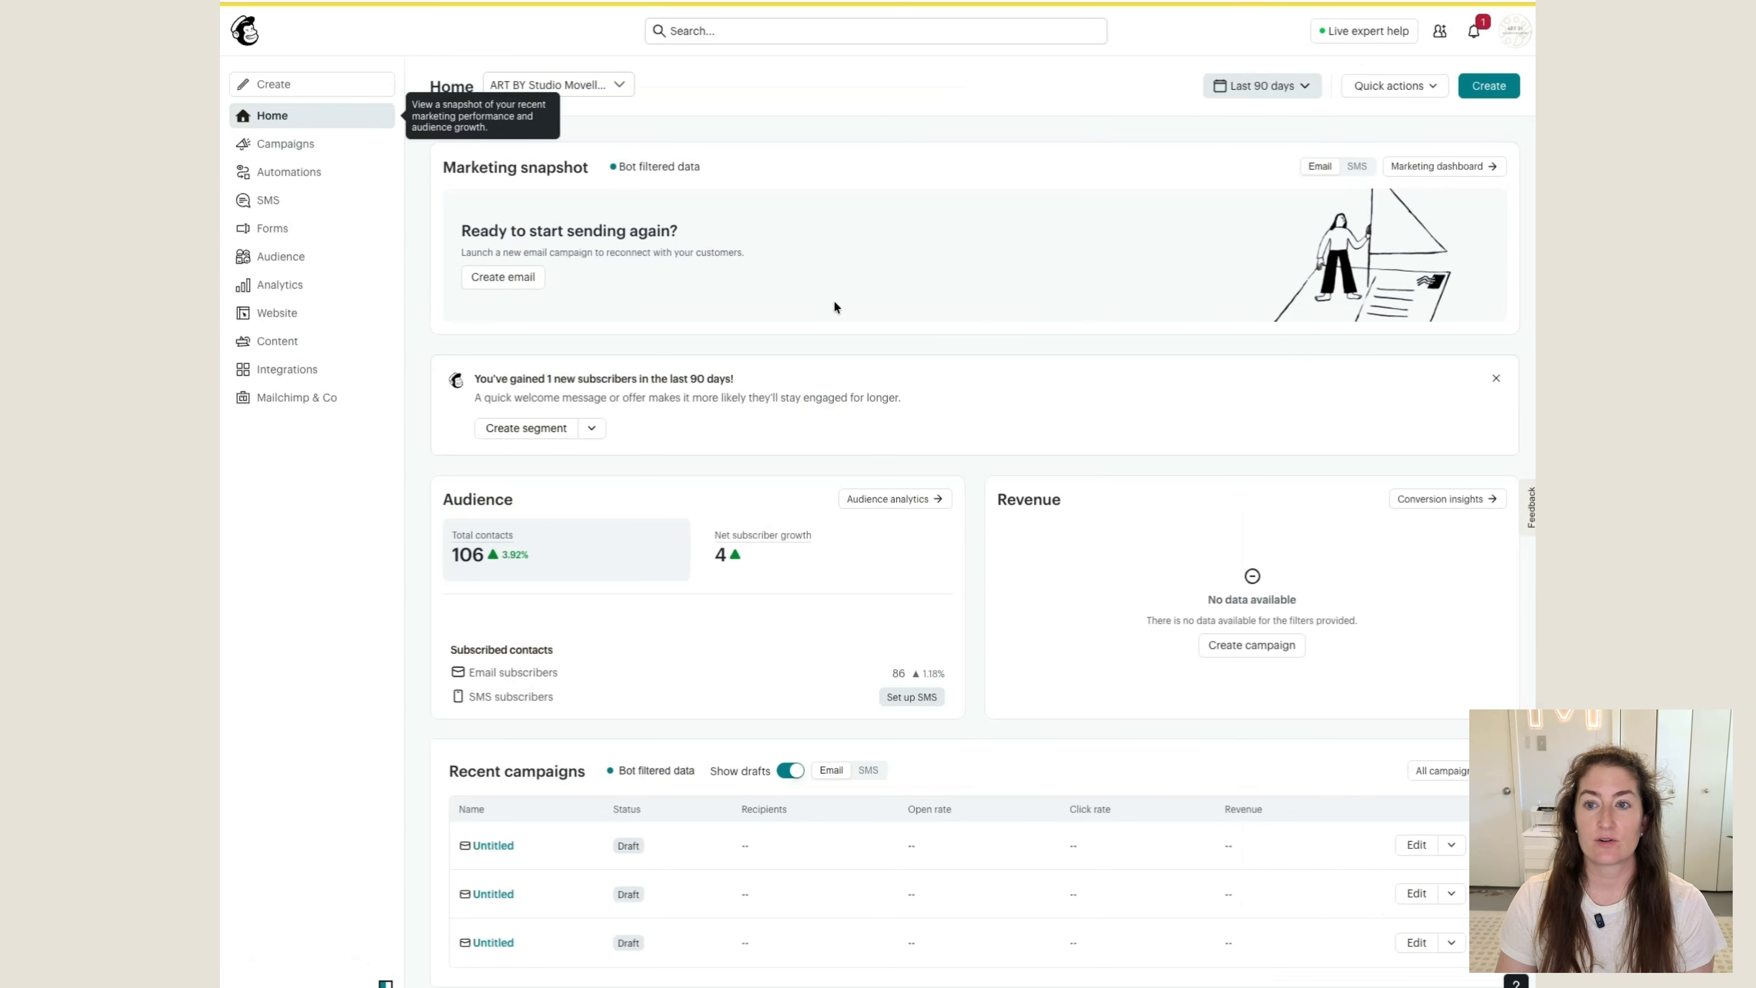
# Create a new email in Mailchimp with a custom HTML design, using the Paste in Code option
pyautogui.click(1487, 90)
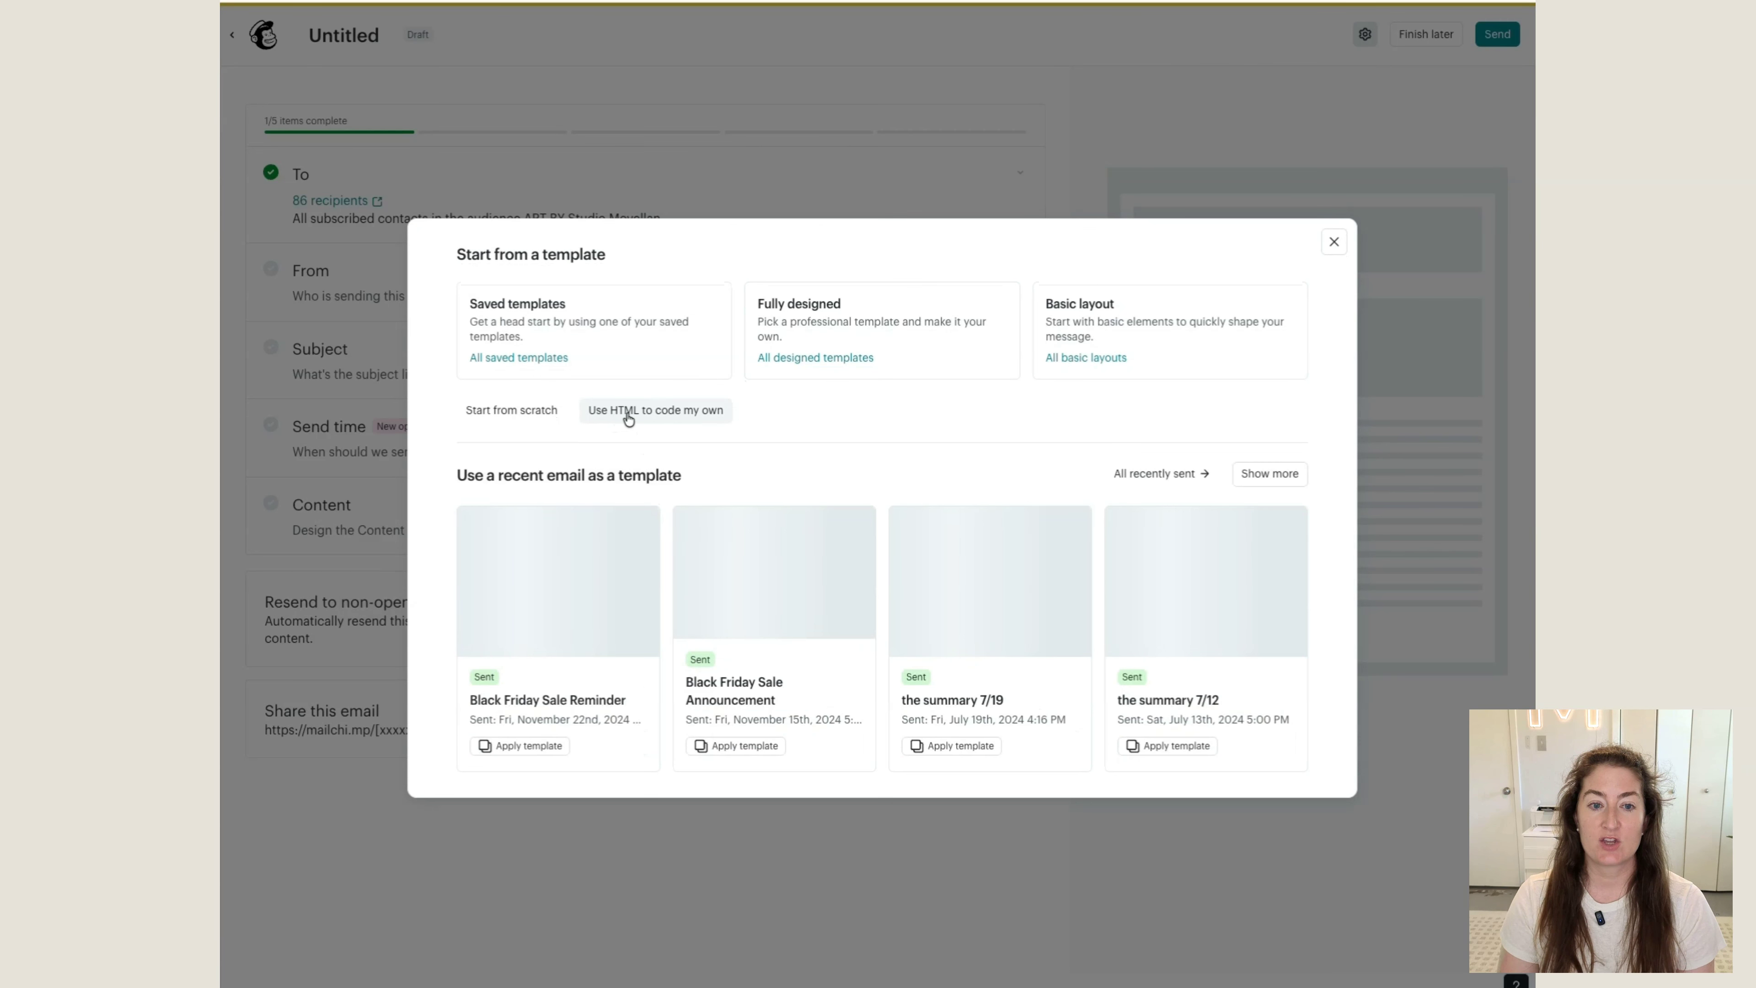
pyautogui.click(662, 410)
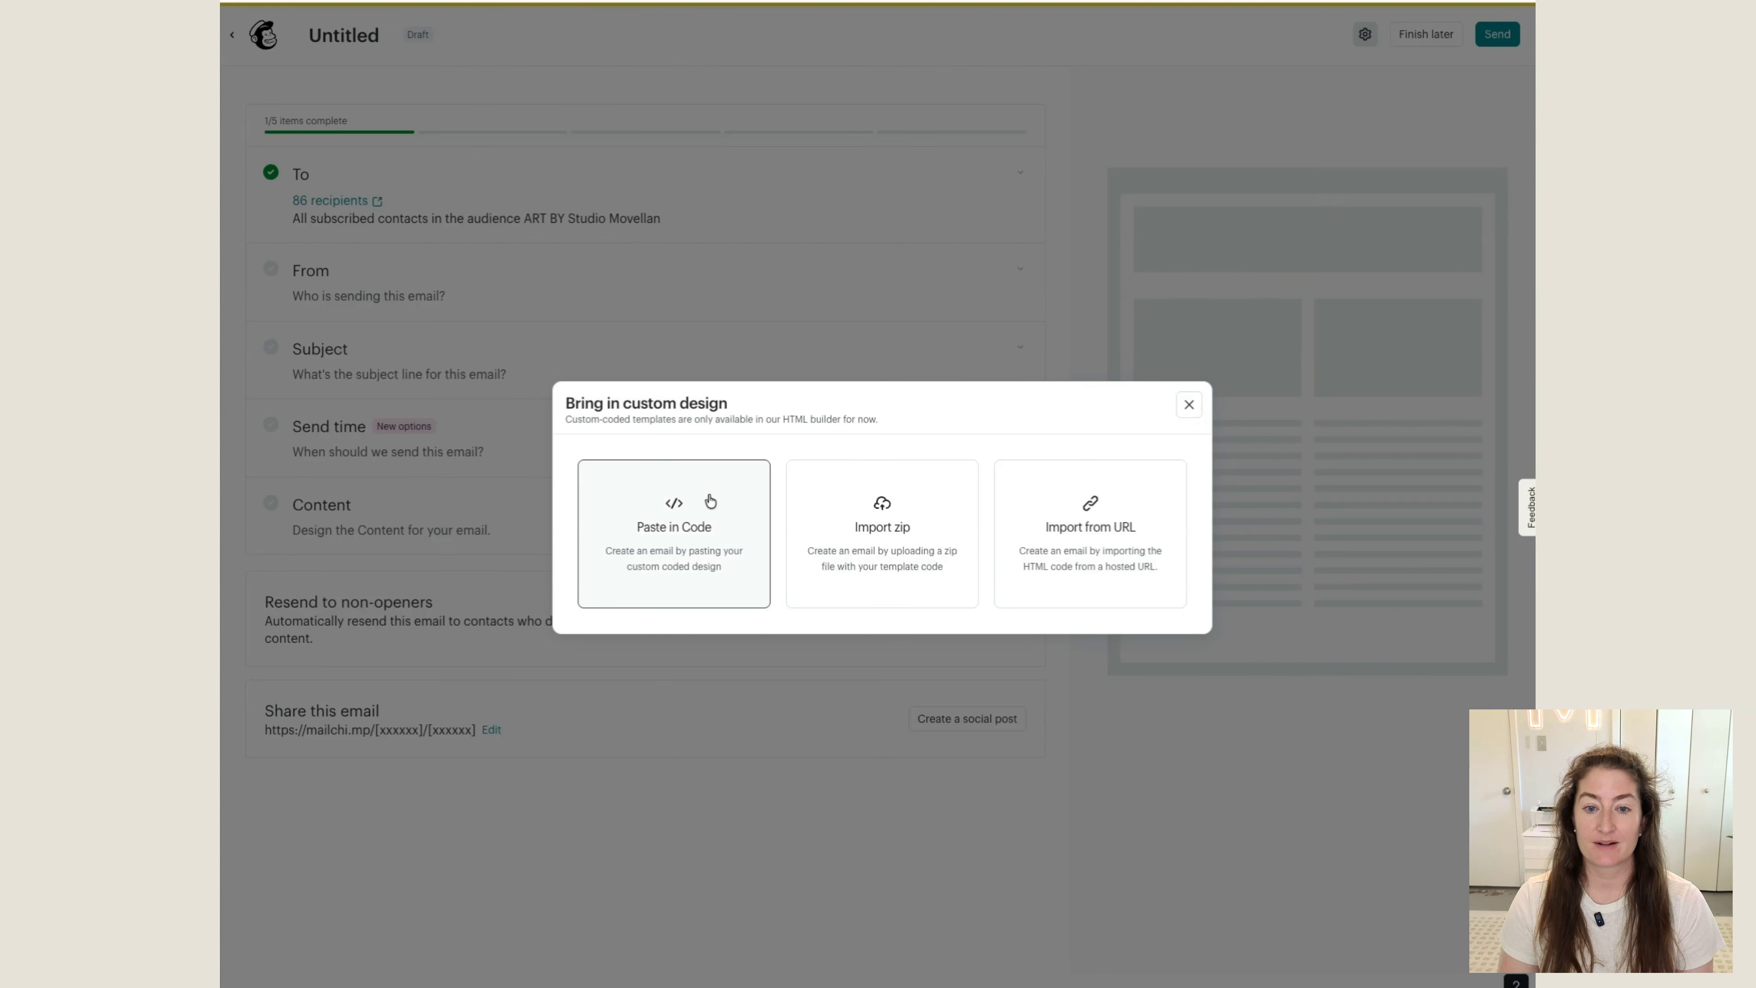
pyautogui.click(706, 492)
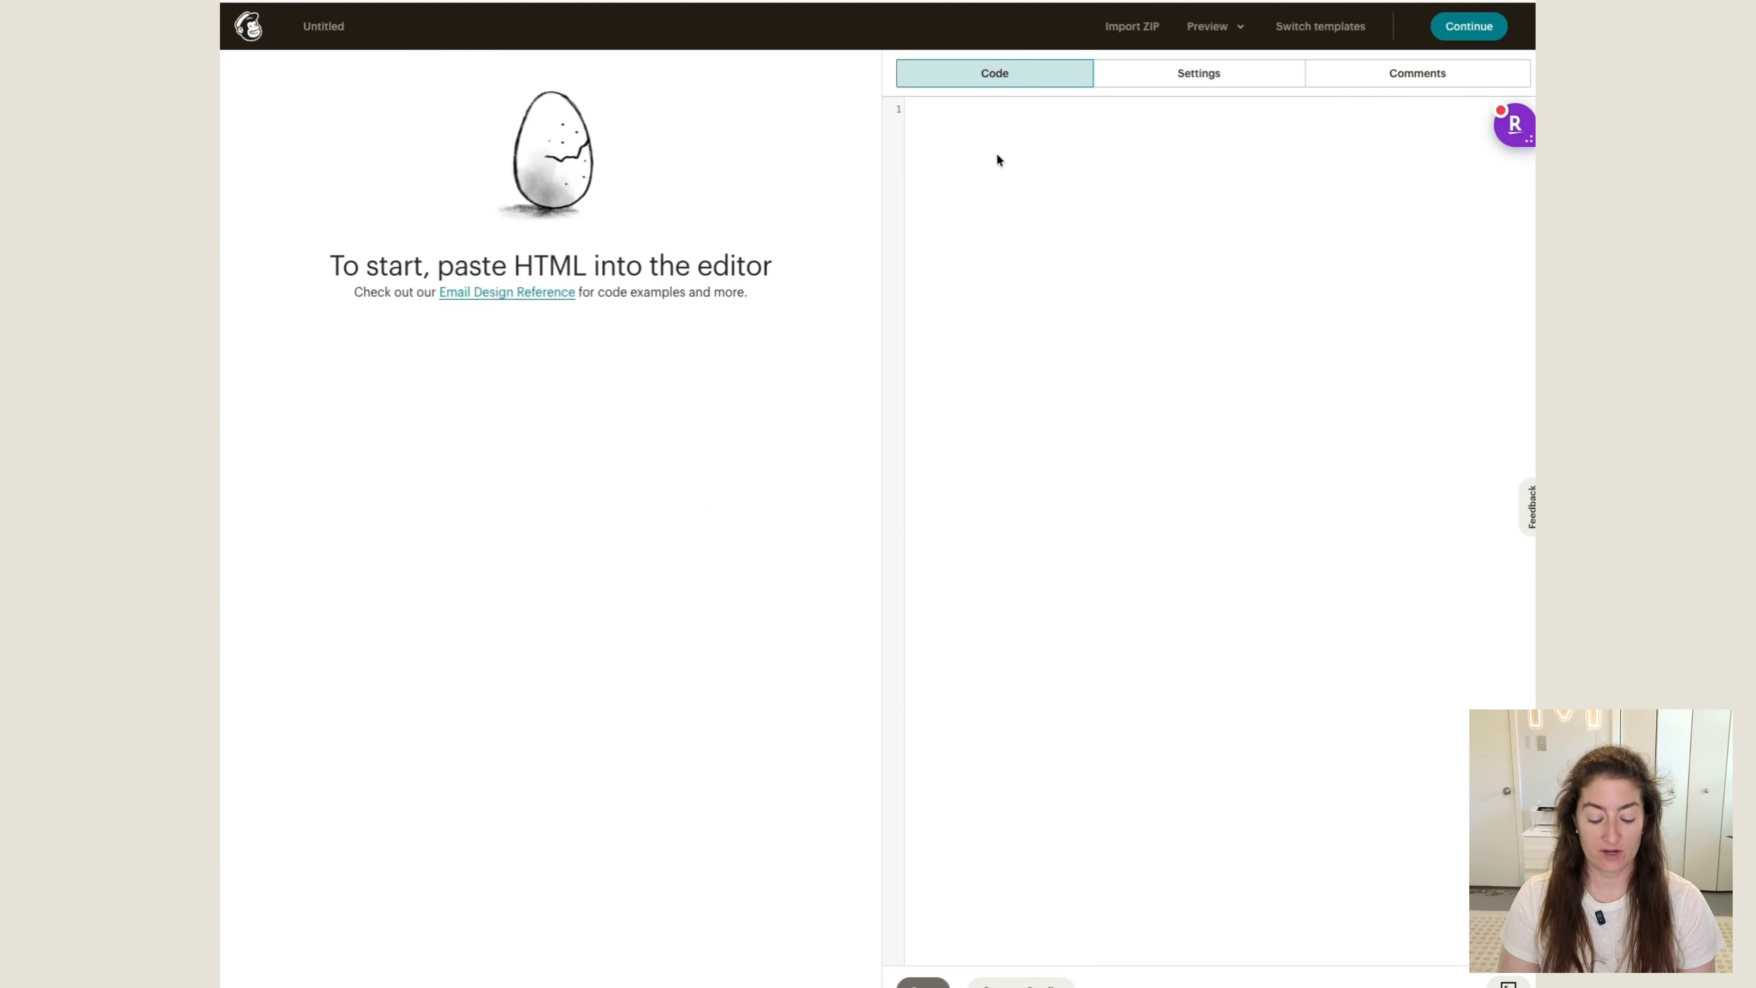
# Paste the copied email HTML into the code editor and check the preview down to the footer
pyautogui.hotkey('ctrl', 'v')
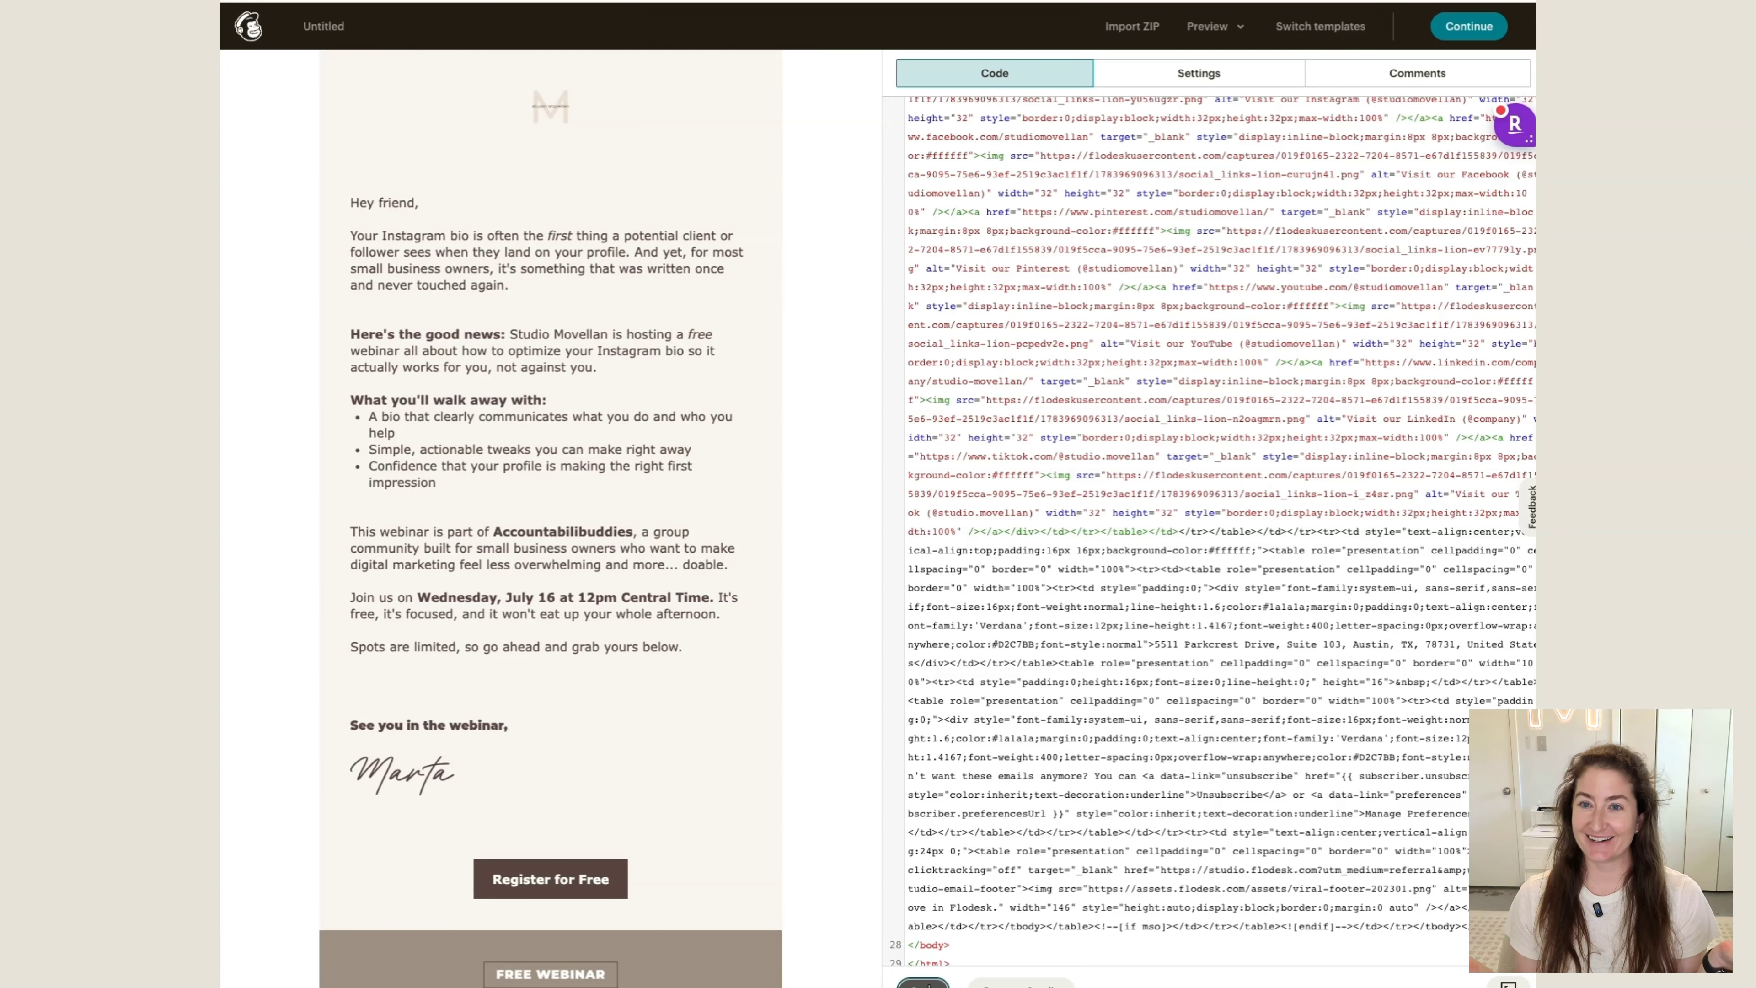
pyautogui.scroll(-6, 719, 803)
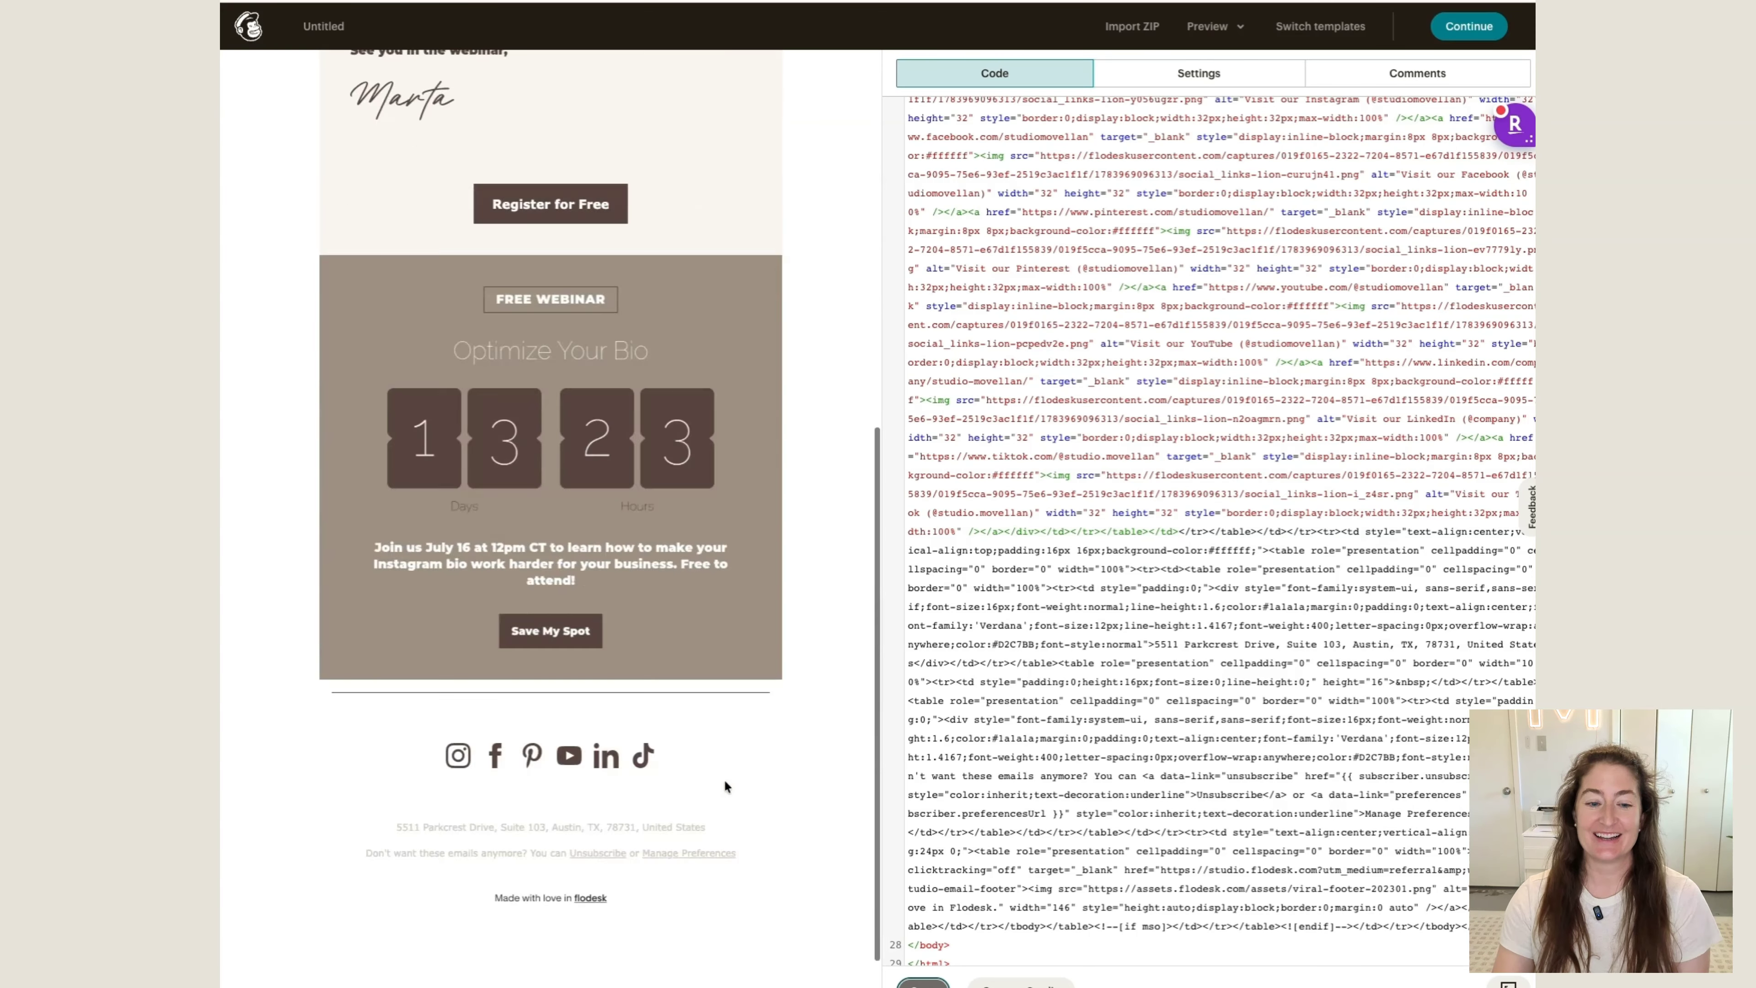